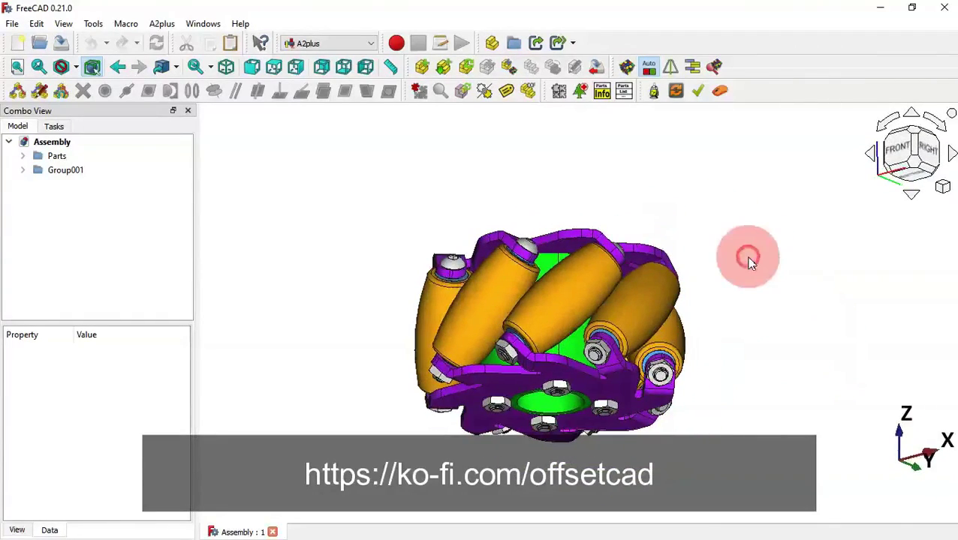
- Examine the wheel assembly from the standard orthographic and isometric views
key("1")
key("2")
key("3")
key("4")
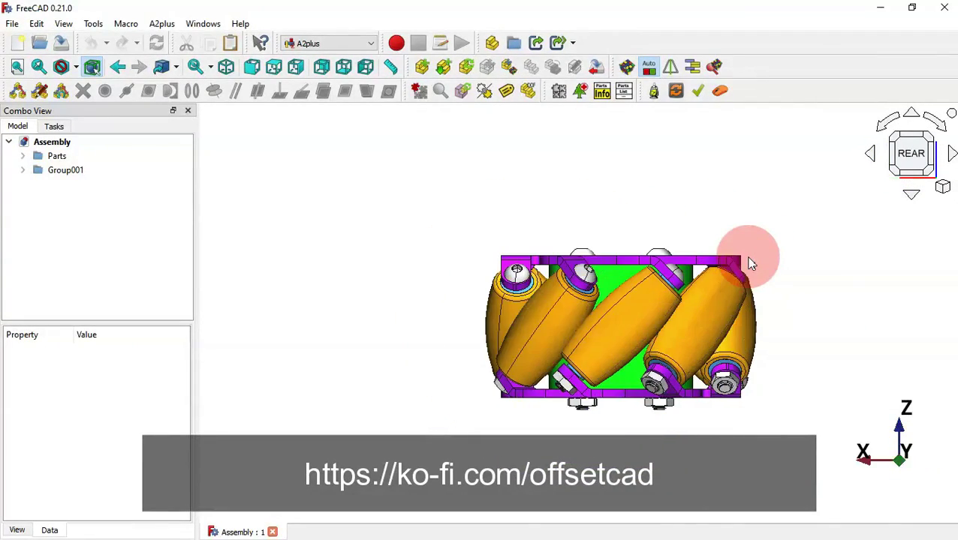
key("6")
key("0")
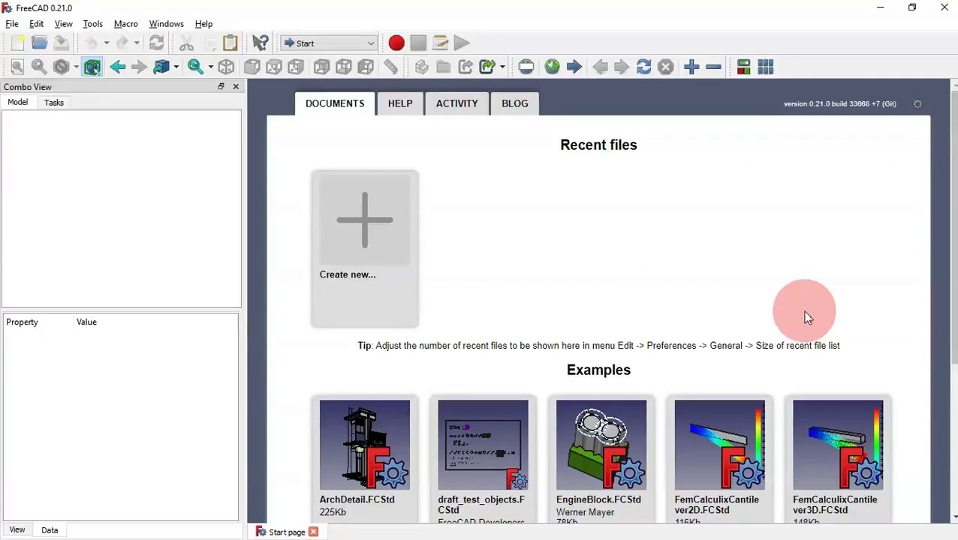
- Create a new document and, while saving it, make a folder named "Model 1" inside the For channel folder
left_click(379, 227)
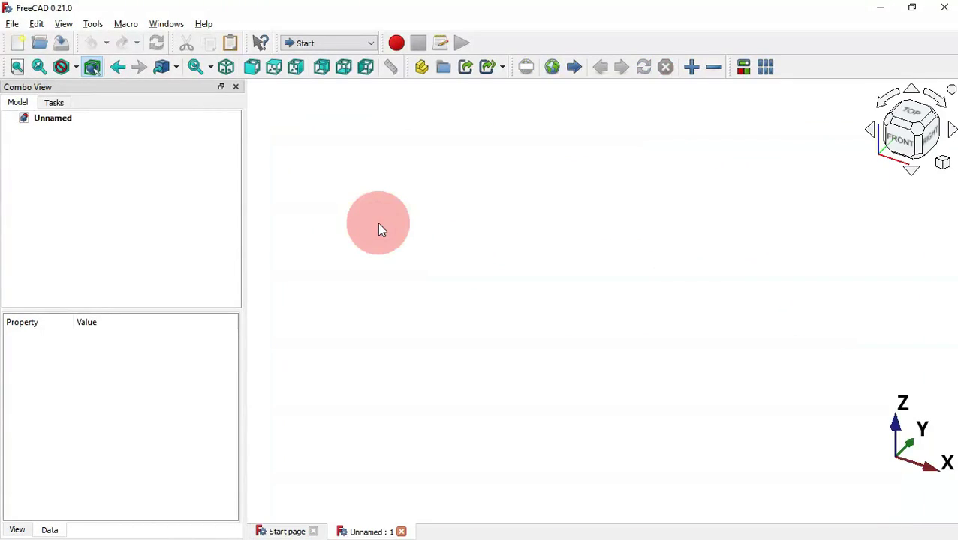
left_click(65, 44)
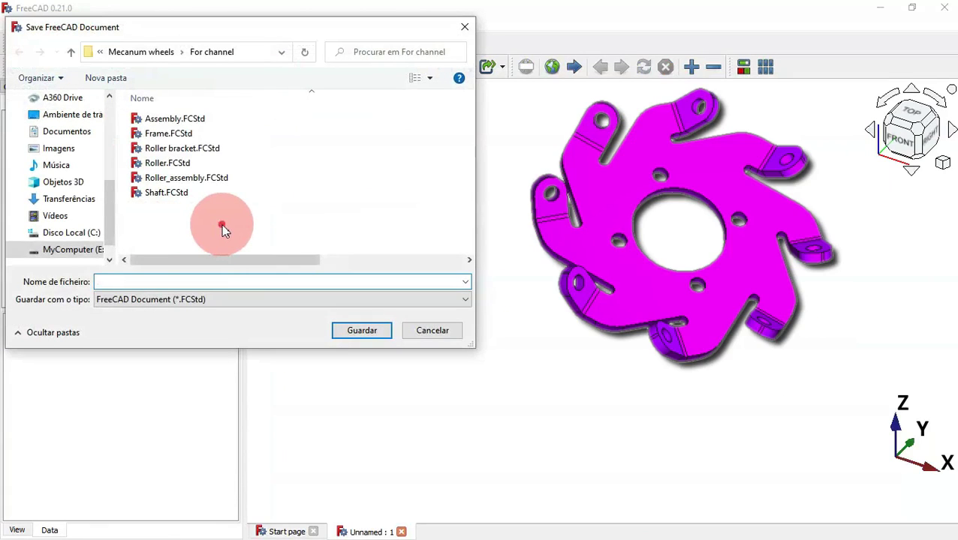
key("ctrl+shift+n")
type("Mo")
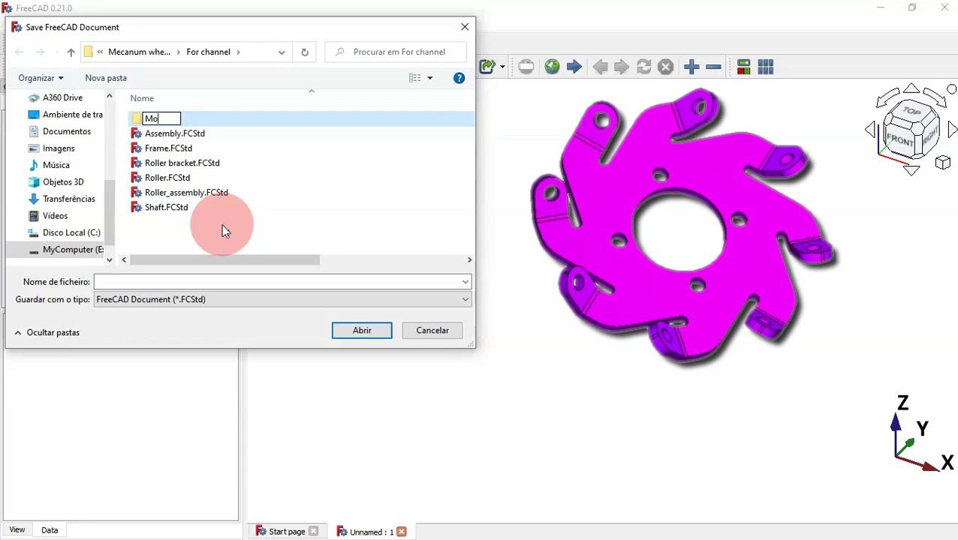
type("del 1")
key("Return")
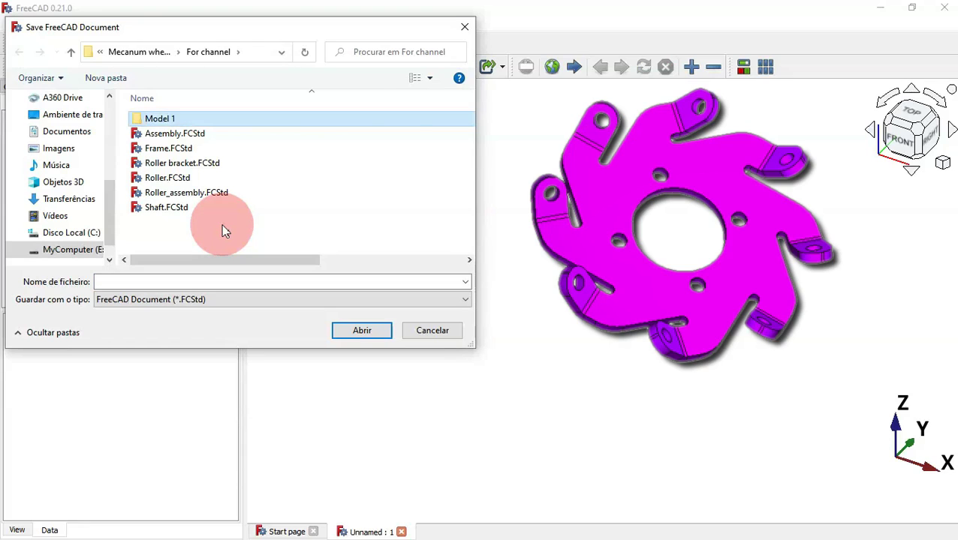
- Save the new document as "Frame" in the Model 1 folder
key("Return")
left_click(222, 281)
type("fr")
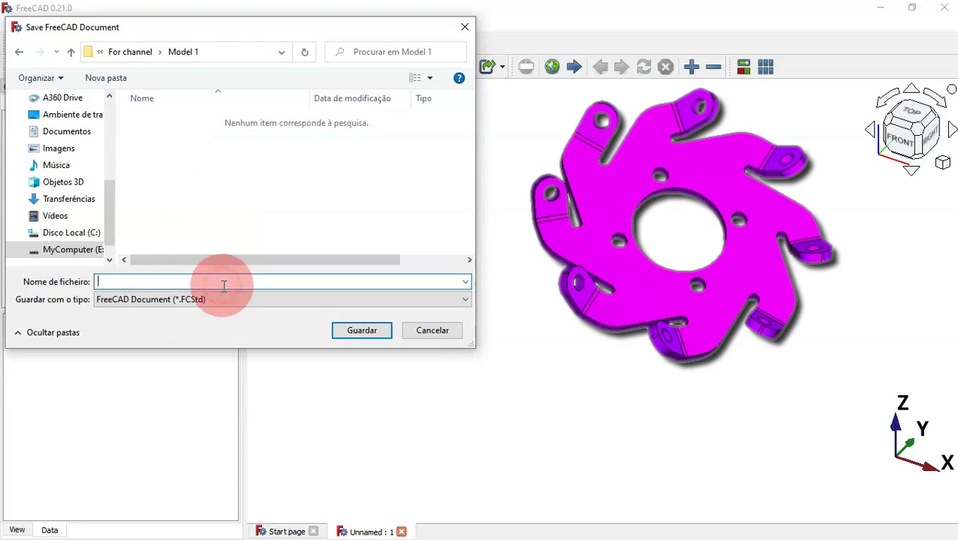
key("BackSpace")
key("BackSpace")
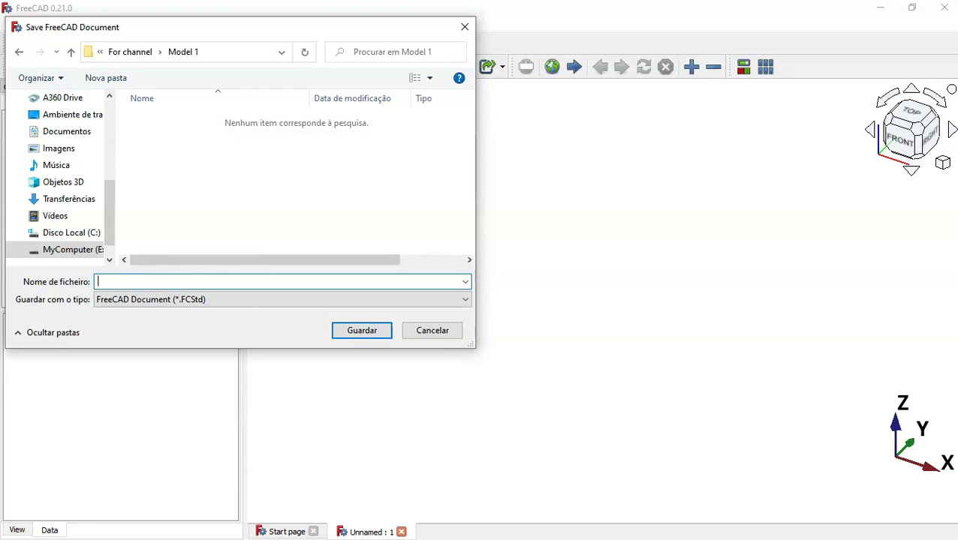
type("rame")
key("Return")
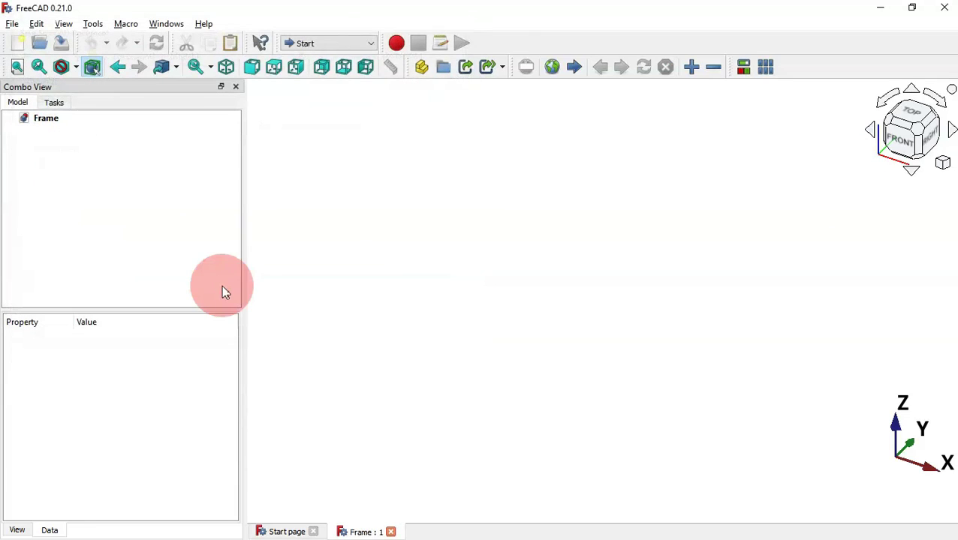
- Create a body in the Part Design workbench and start a sketch on its XY-plane
left_click(342, 46)
left_click(346, 129)
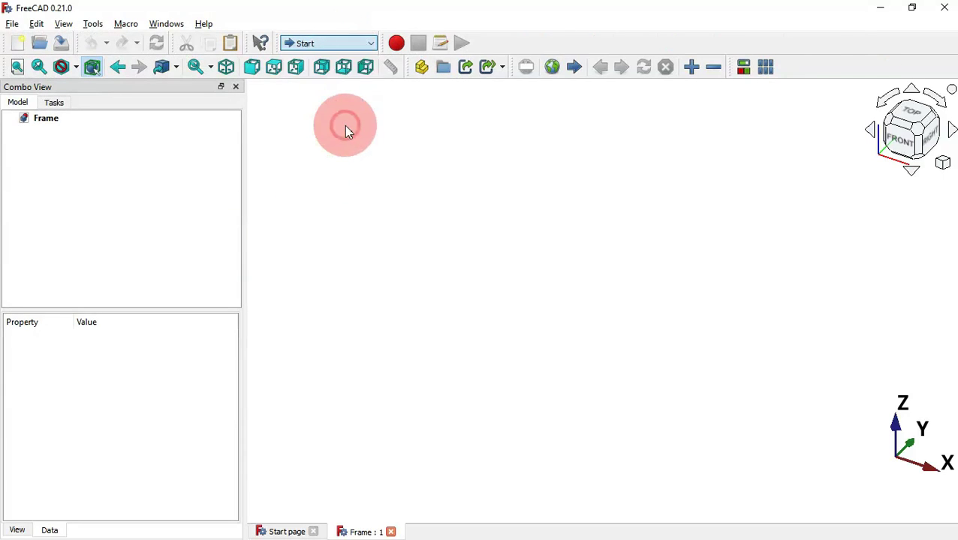
left_click(71, 144)
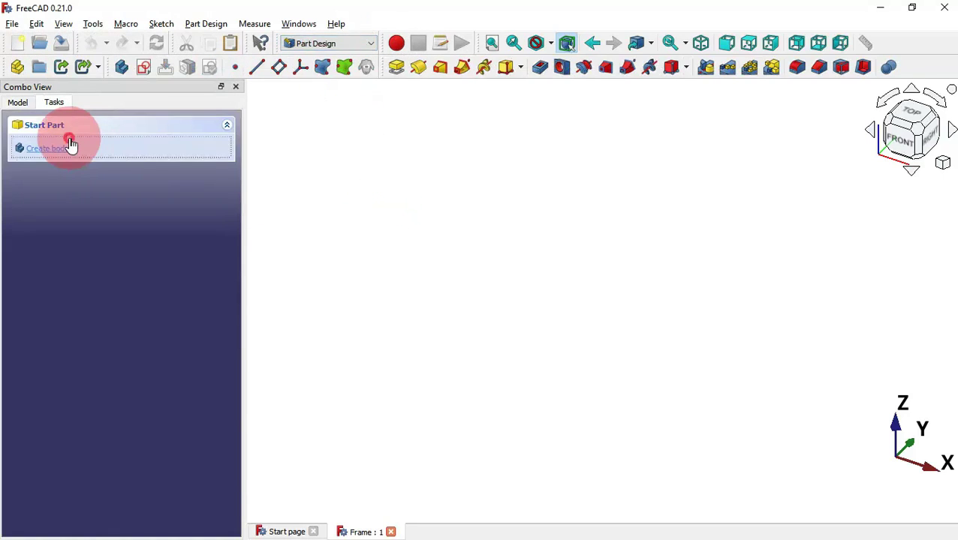
left_click(143, 66)
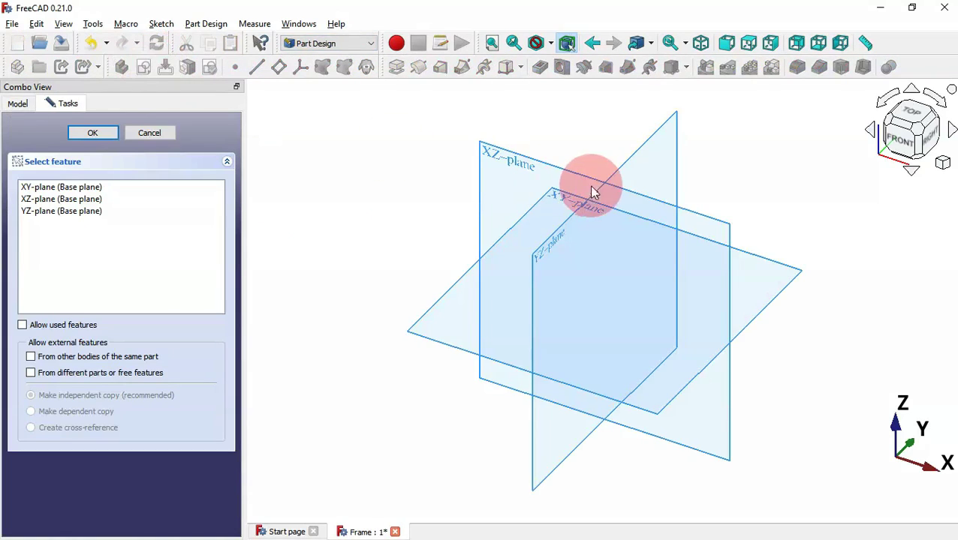
left_click(564, 198)
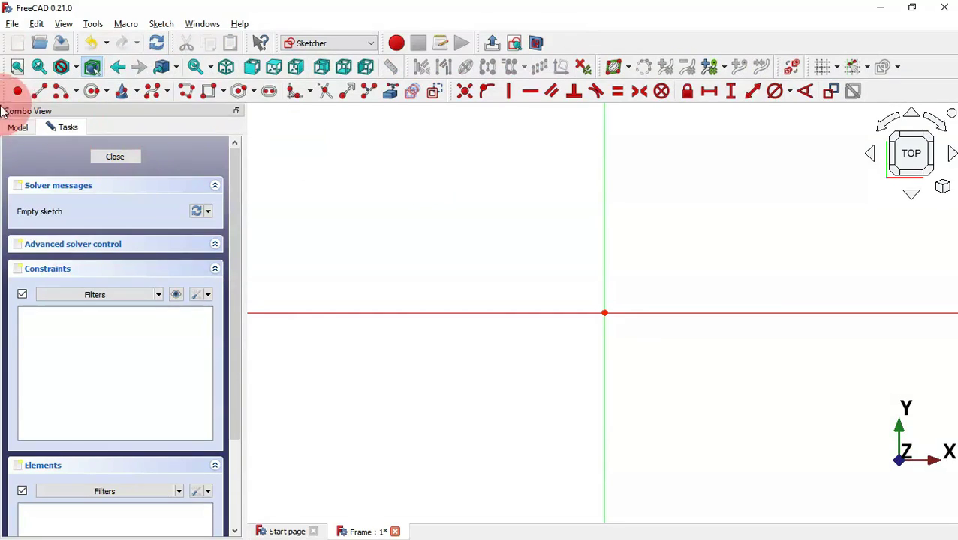
- Sketch two concentric circles centred on the origin, about 63 mm and about 35 mm in diameter
left_click(92, 92)
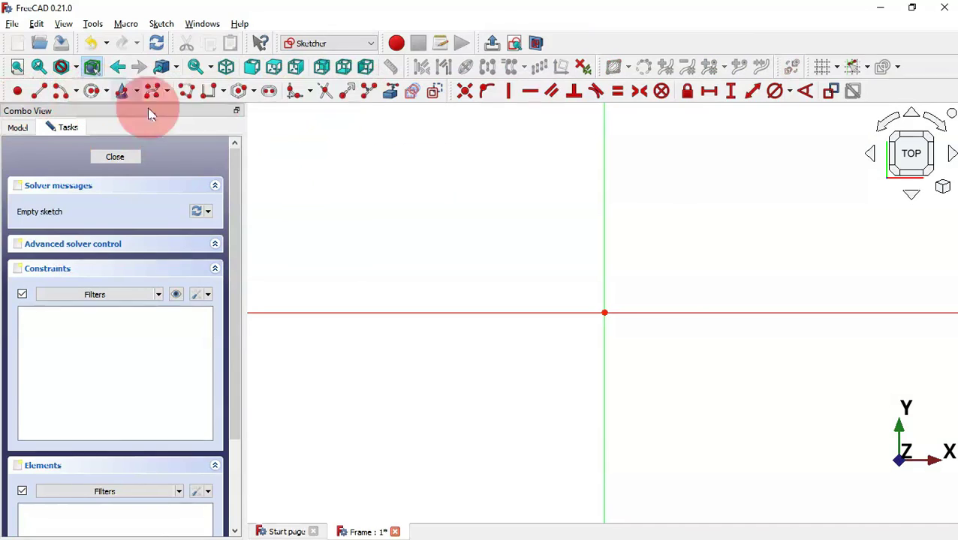
left_click(604, 312)
left_click(714, 383)
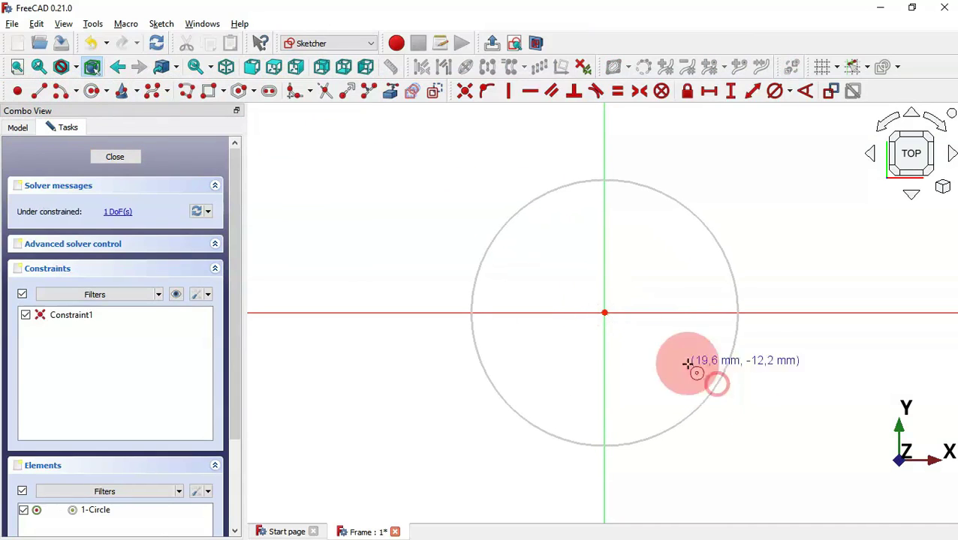
left_click(605, 312)
left_click(655, 367)
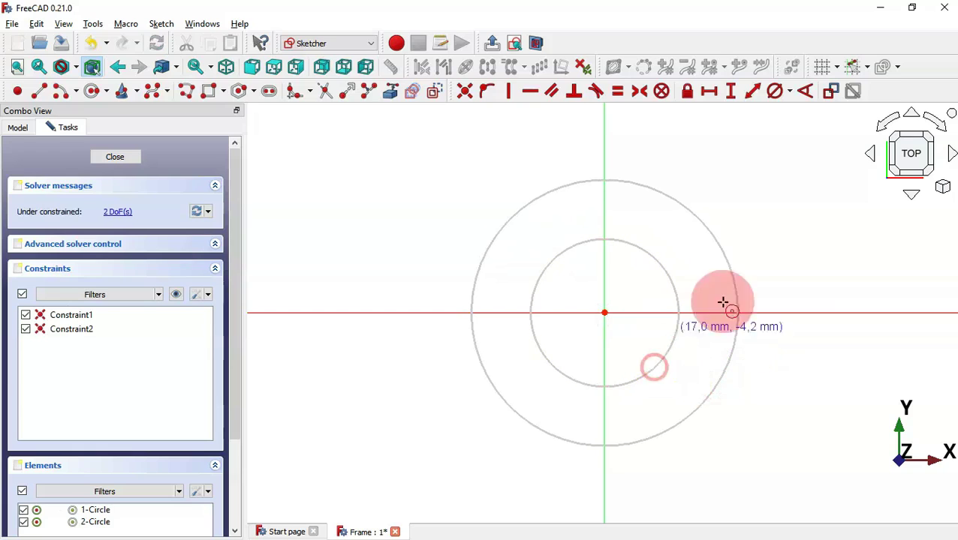
- Constrain the inner circle's diameter to 18 mm and the outer circle's to 60 mm, and close the sketch
left_click(790, 90)
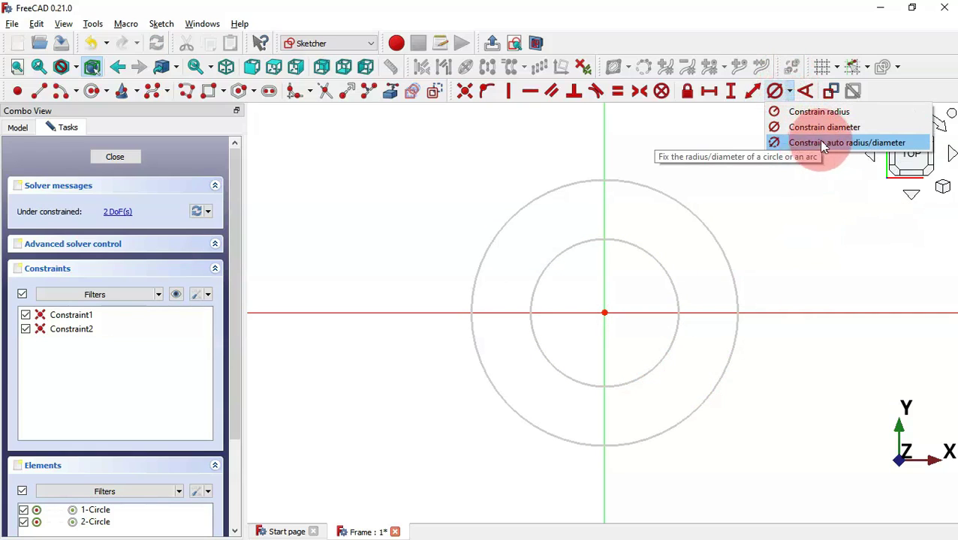
left_click(863, 142)
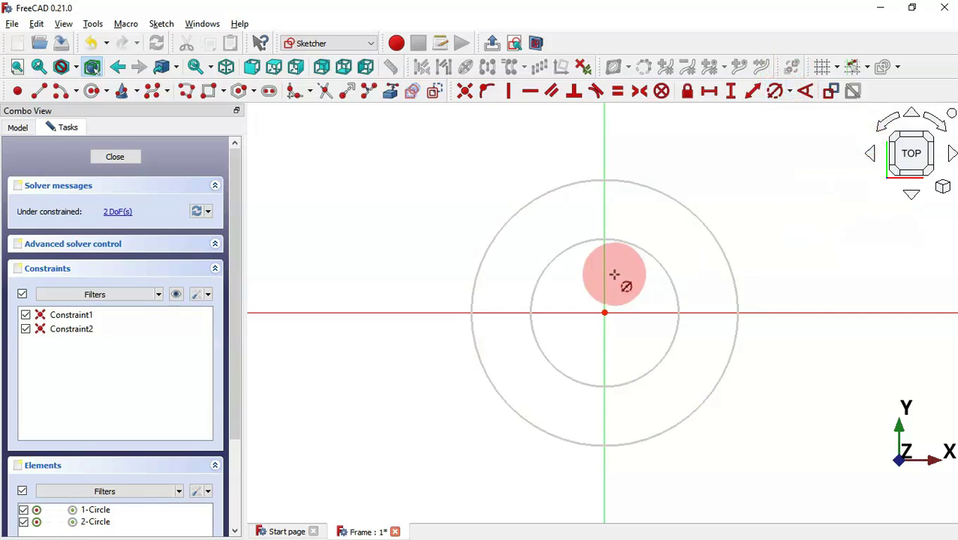
left_click(655, 260)
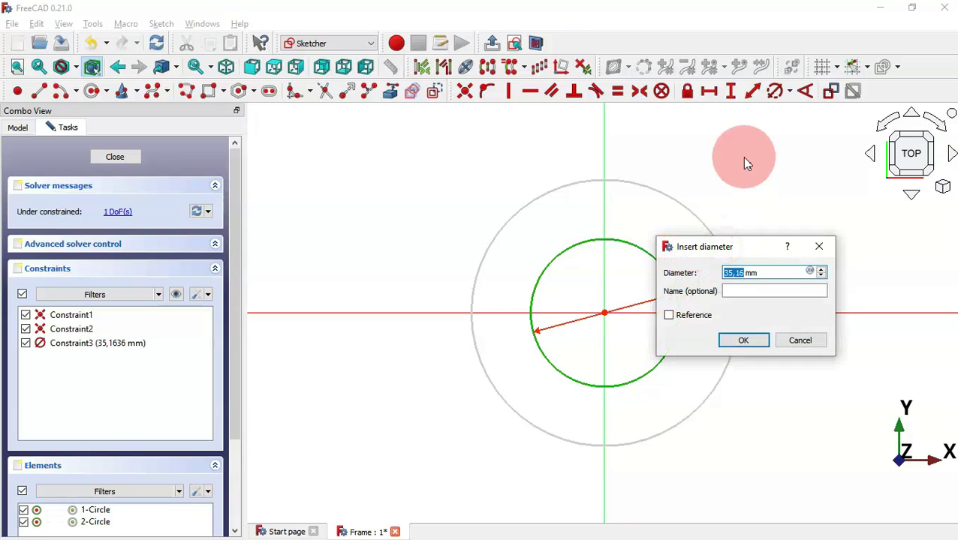
type("18")
key("Return")
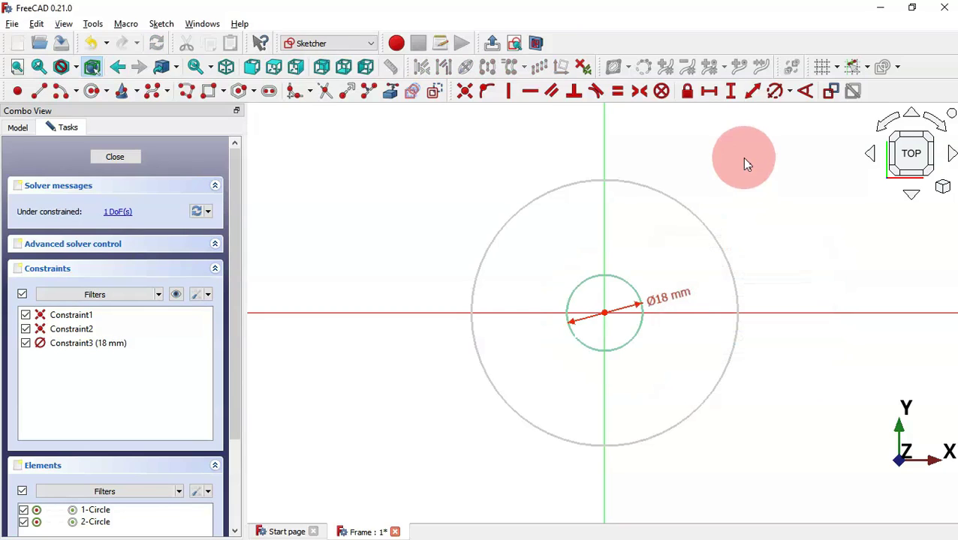
left_click(721, 238)
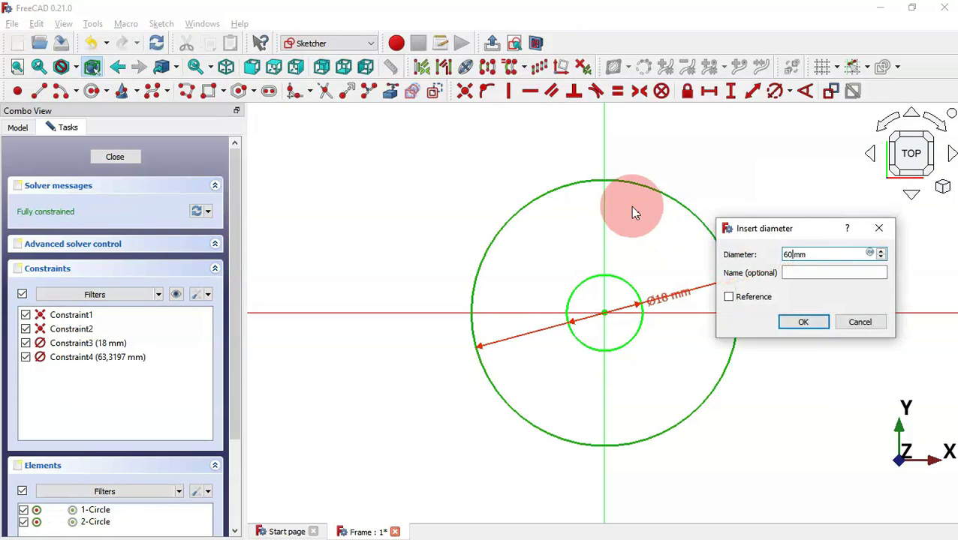
key("Return")
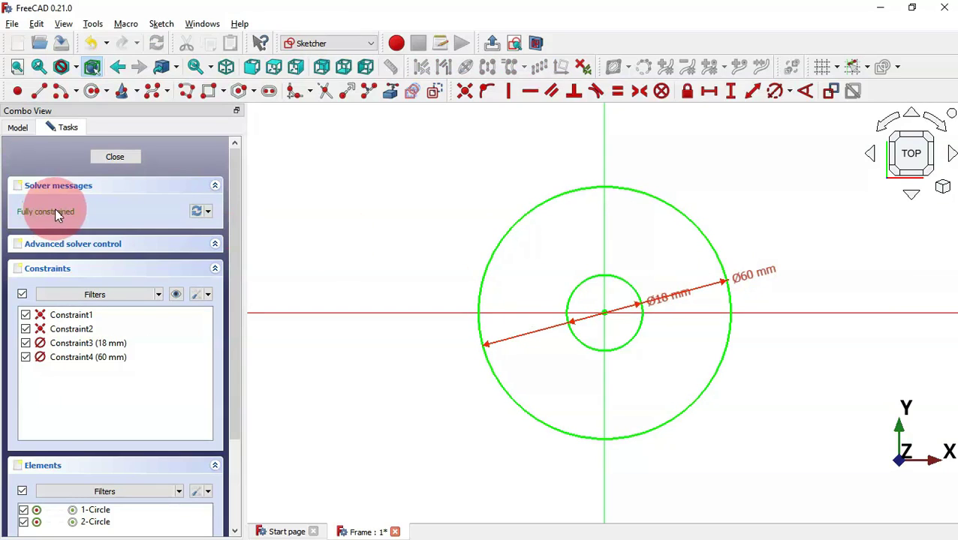
key("Escape")
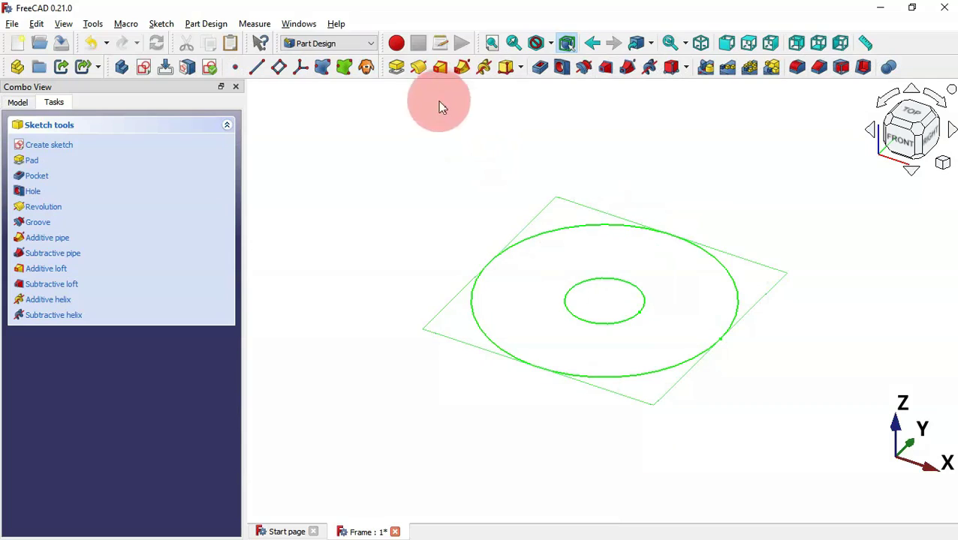
- Pad the ring sketch to a length of 2 mm
left_click(398, 69)
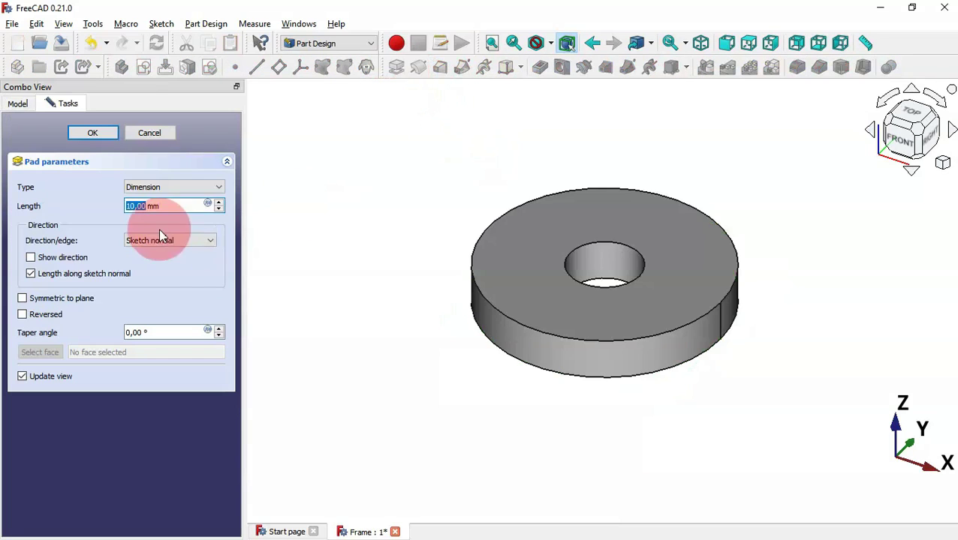
left_click_drag(173, 207, 105, 207)
type("2")
key("Return")
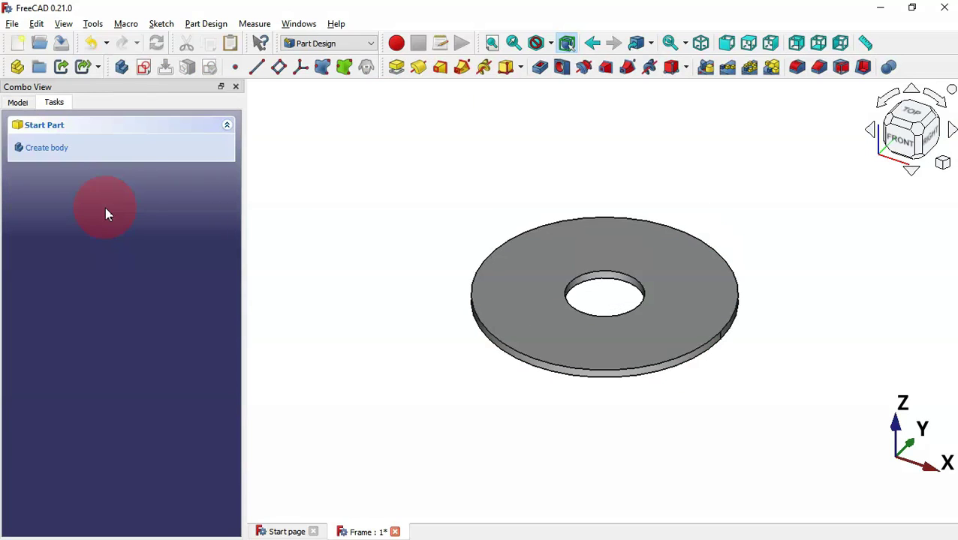
- Start a new sketch on the upper face of the padded disc
middle_click_drag(652, 192, 661, 217)
left_click(566, 171)
key("Home")
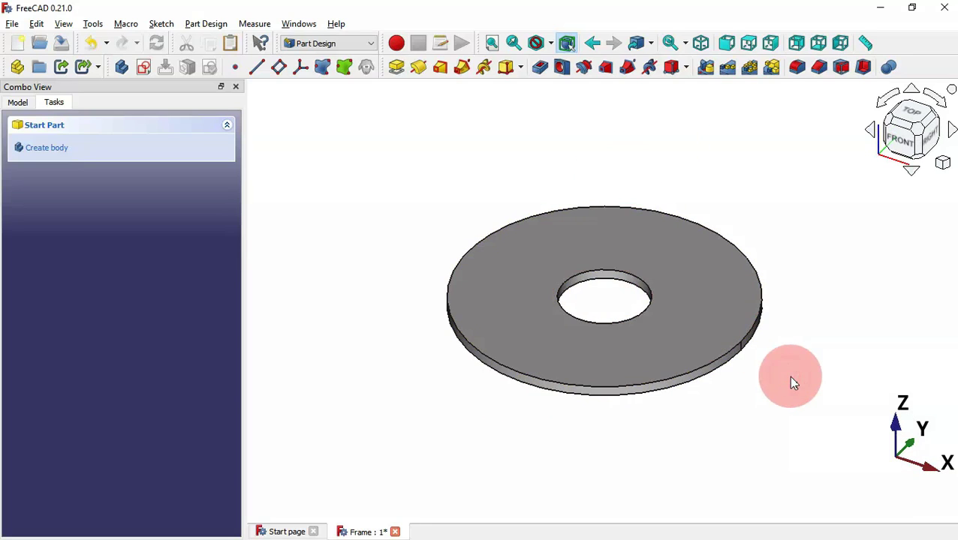
left_click(696, 279)
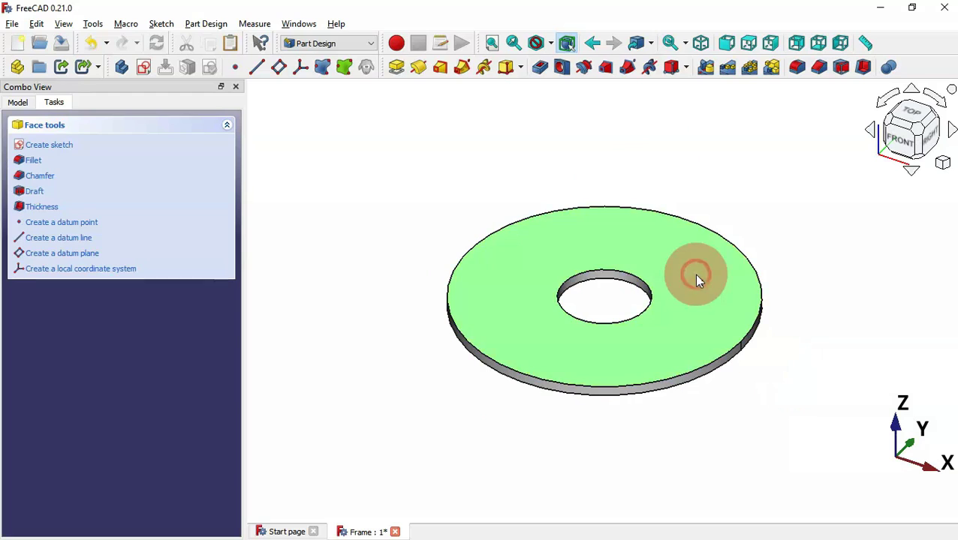
left_click(143, 67)
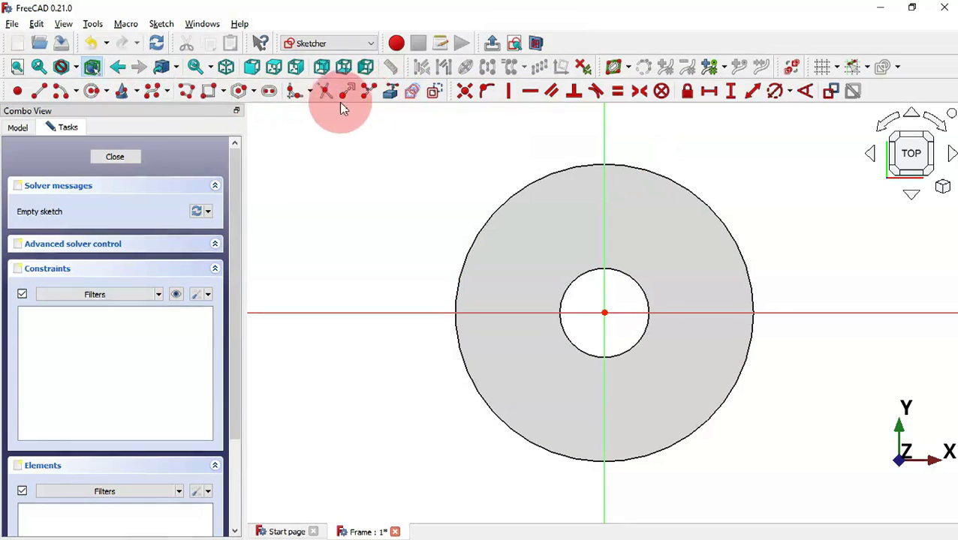
- Sketch a slanted slot on the disc, up and left of the central hole, and delete its upper end arc
left_click(263, 92)
left_click(572, 221)
left_click(523, 285)
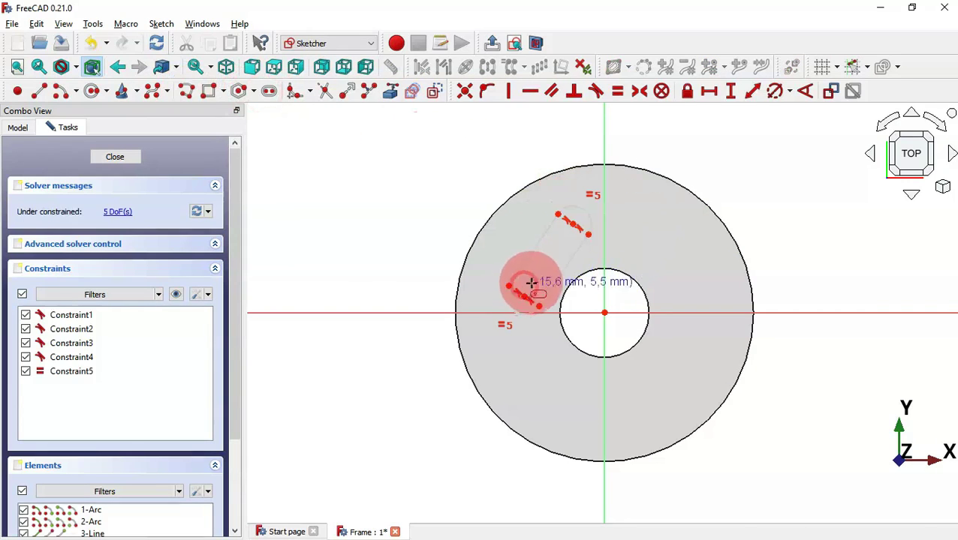
left_click(590, 224)
key("Delete")
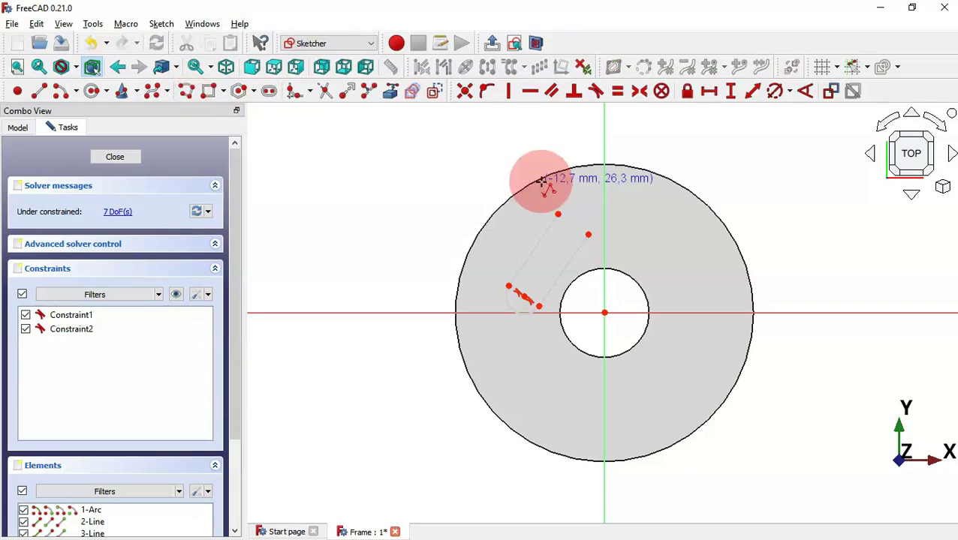
- Draw a four-segment polyline joining the slot's open ends, running outside the disc's upper edge with a horizontal upper line and a vertical right line
left_click(558, 214)
left_click(433, 134)
left_click(799, 135)
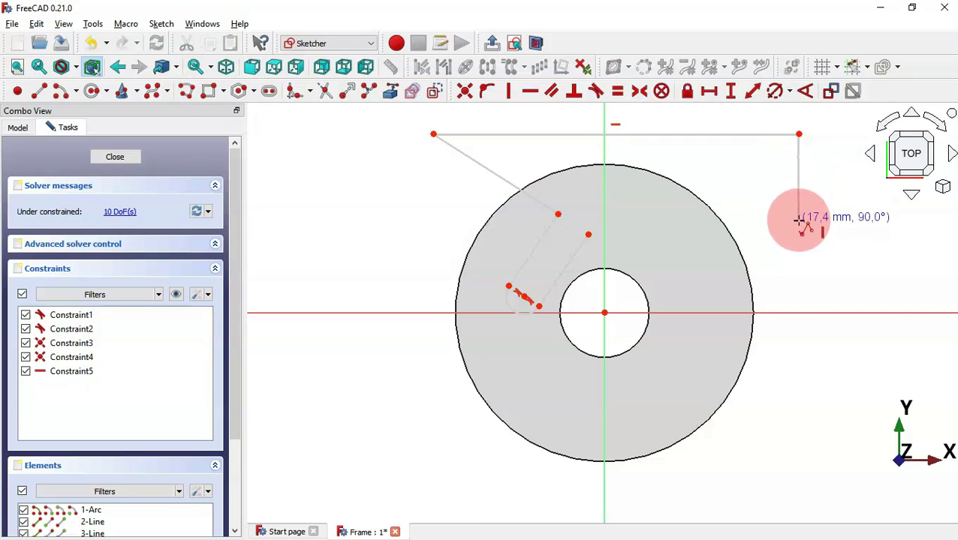
left_click(798, 220)
left_click(588, 235)
key("Escape")
key("Escape")
- Constrain the profile's lower right line to horizontal and make the slot's two straight sides parallel
left_click(719, 227)
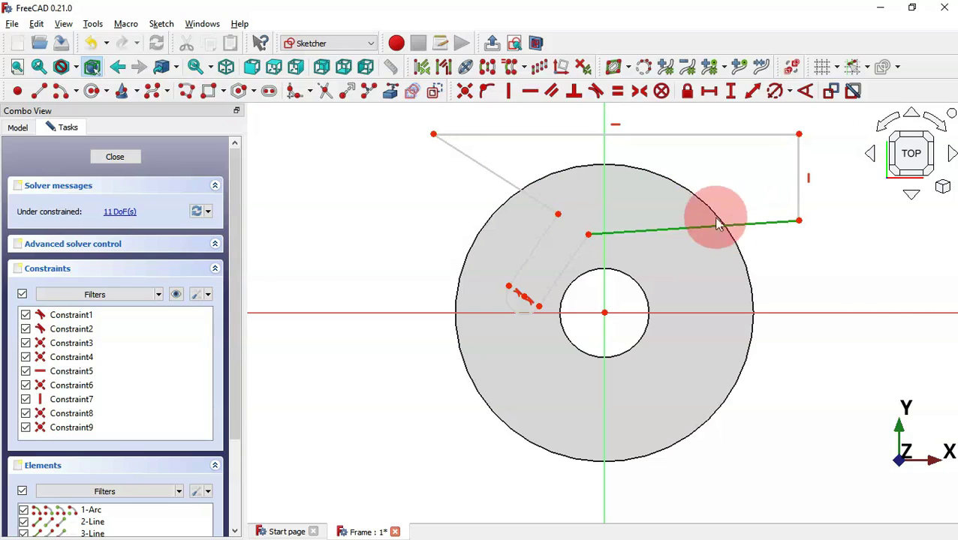
left_click(531, 92)
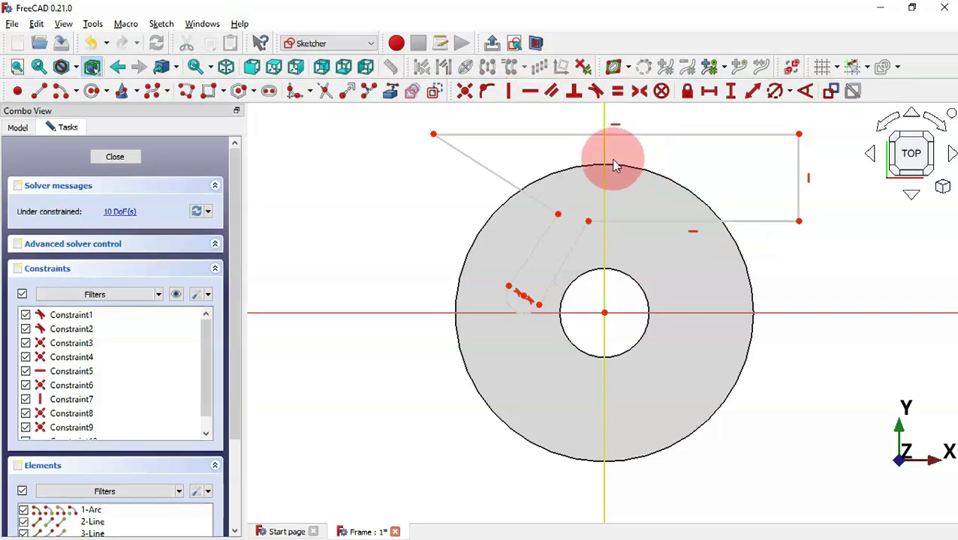
left_click(551, 91)
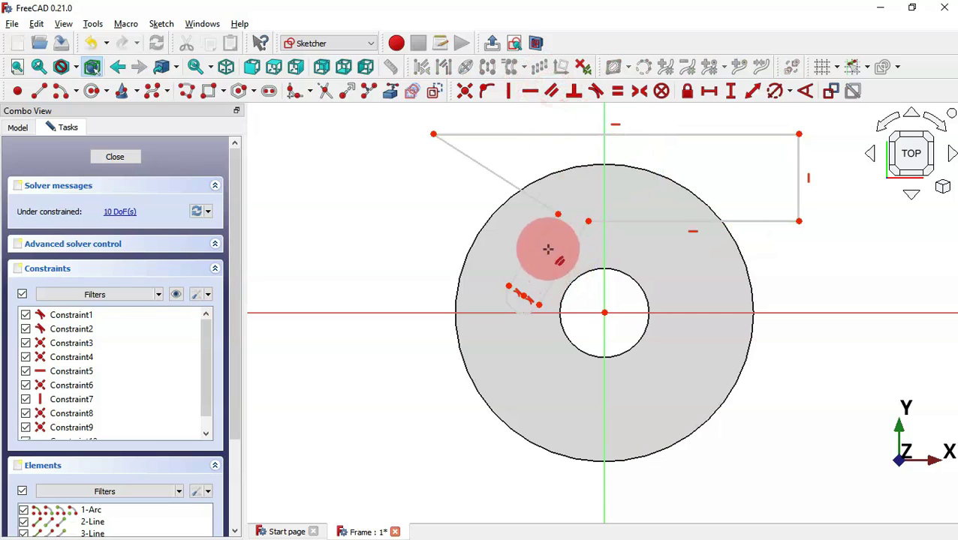
left_click(541, 239)
left_click(569, 250)
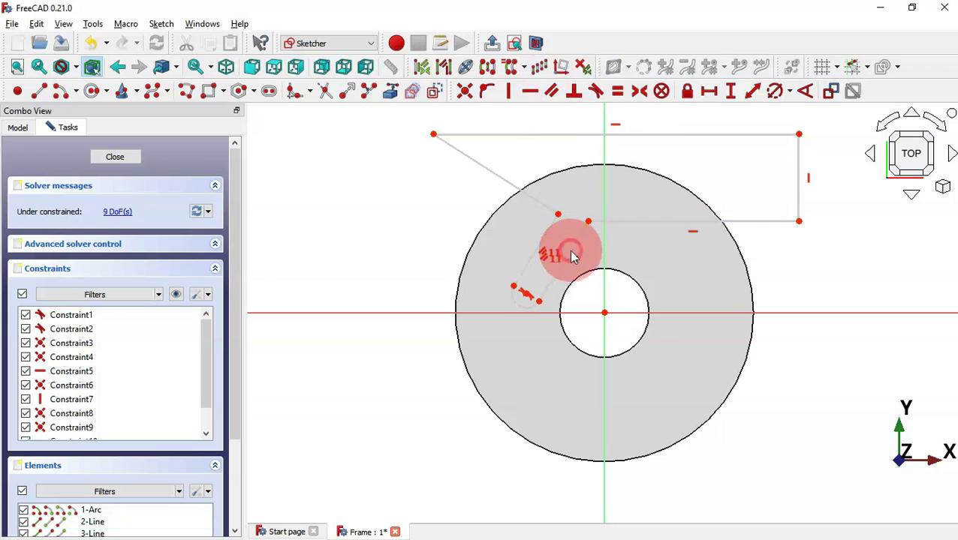
- Reposition the slot's open lower right corner and constrain the slot's end arc to a 1 mm radius
mouse_move(589, 221)
left_mouse_down()
mouse_move(621, 217)
mouse_move(568, 216)
mouse_move(572, 200)
mouse_move(561, 220)
left_mouse_up()
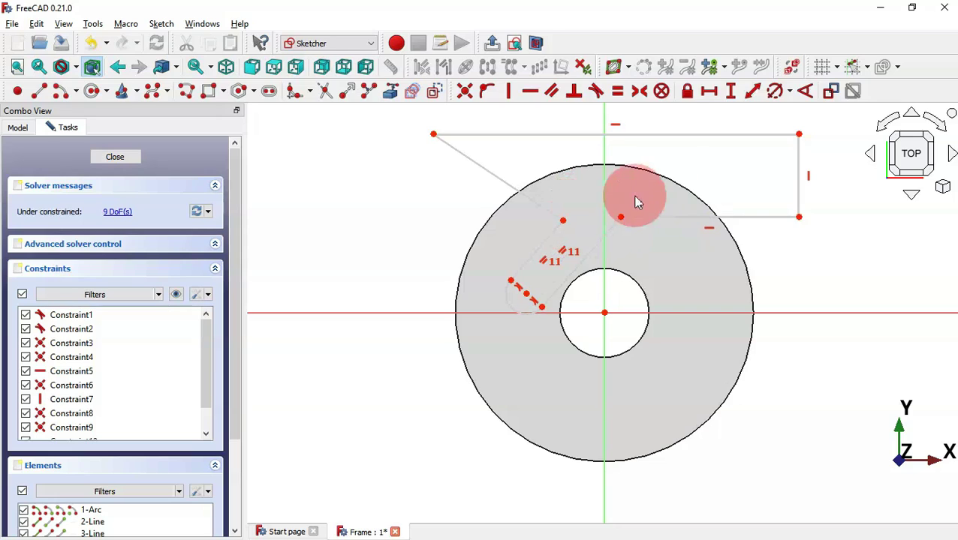
scroll(661, 165, "up", 1)
scroll(660, 164, "up", 1)
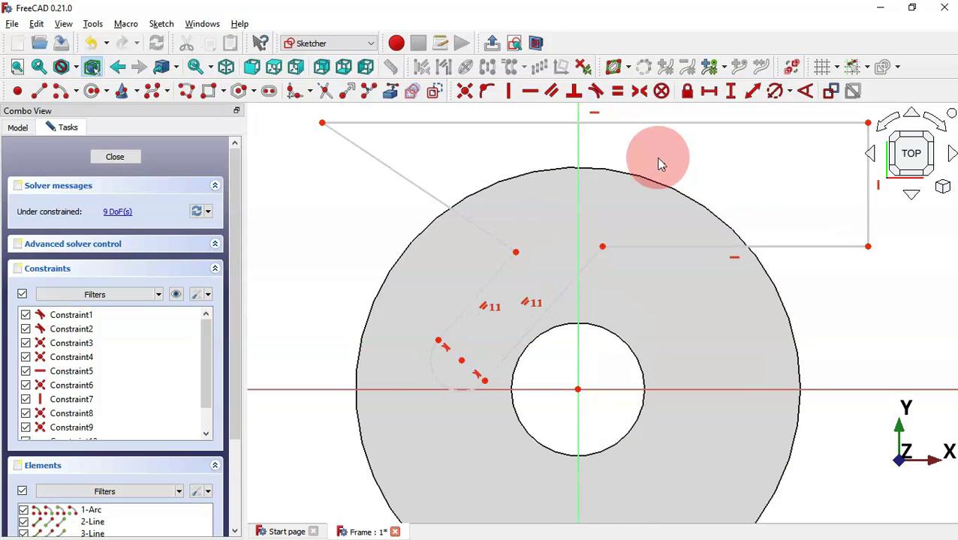
left_click(774, 92)
left_click(445, 385)
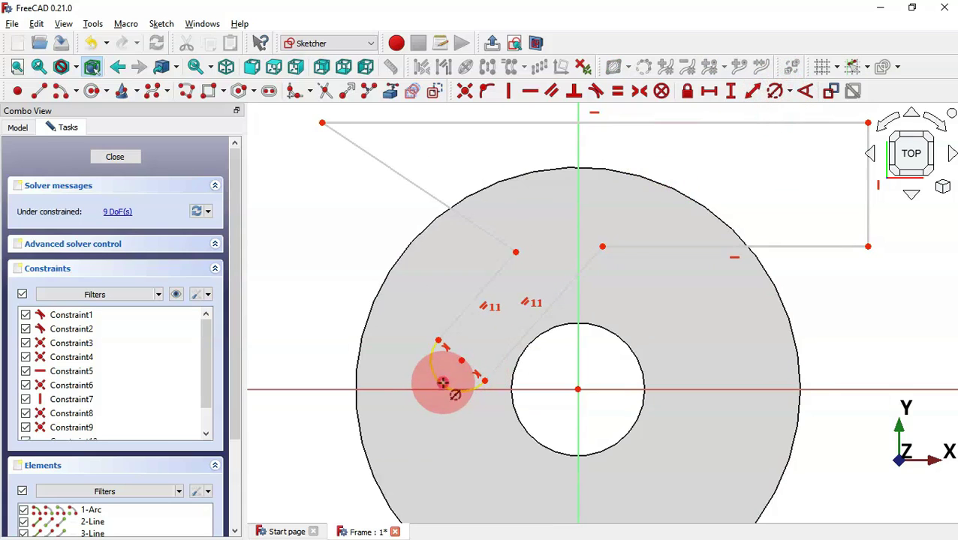
left_click_drag(508, 373, 602, 248)
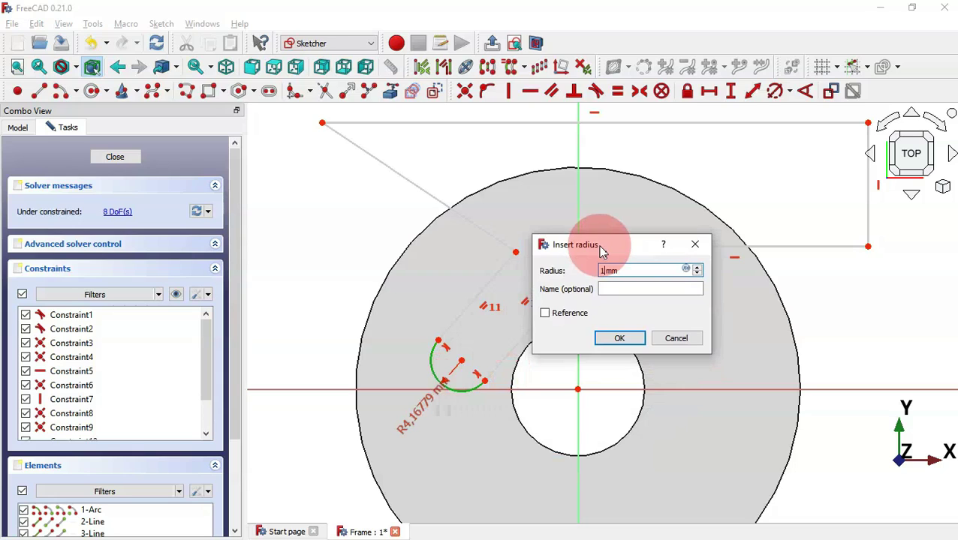
type("1")
key("Return")
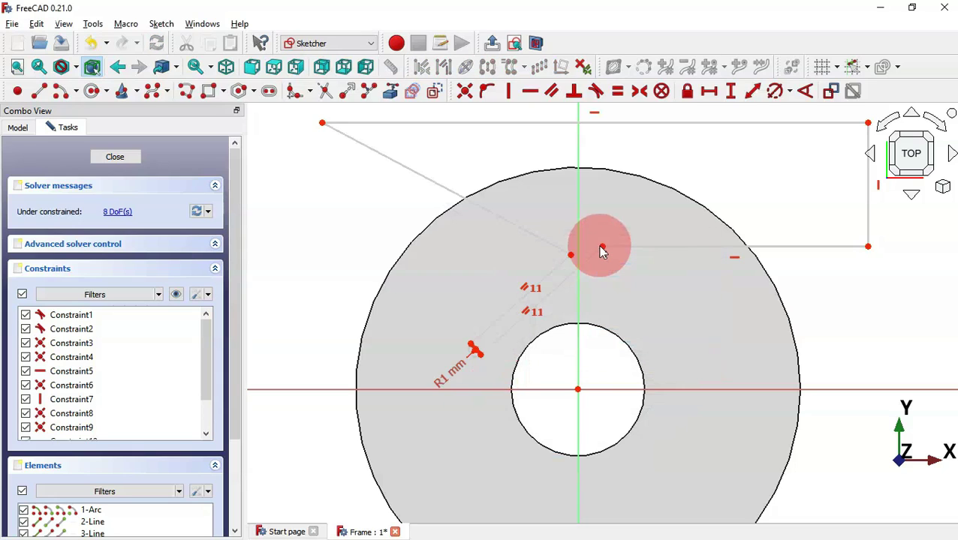
- Set the horizontal distance from the origin to the corner joining the slot and lower right line to 1.16 mm
left_click(713, 101)
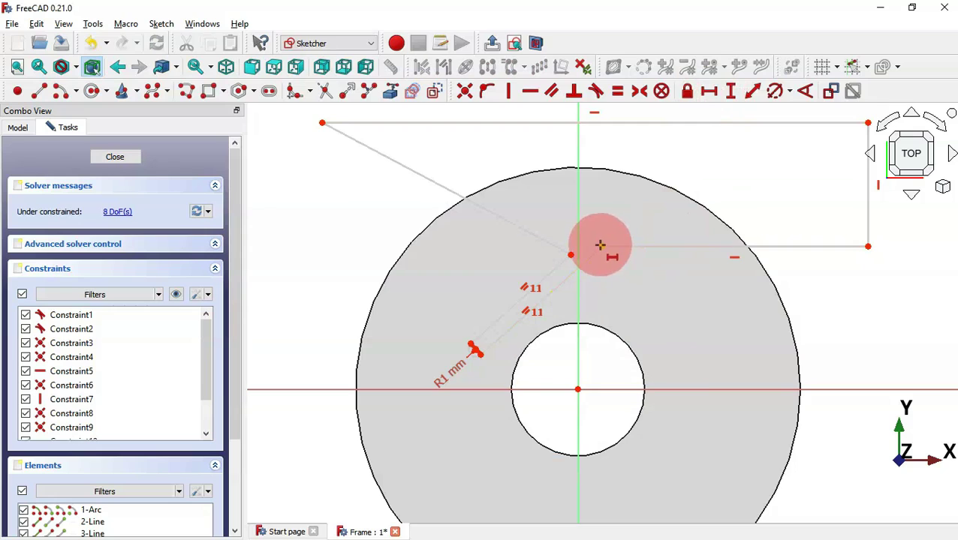
left_click(602, 246)
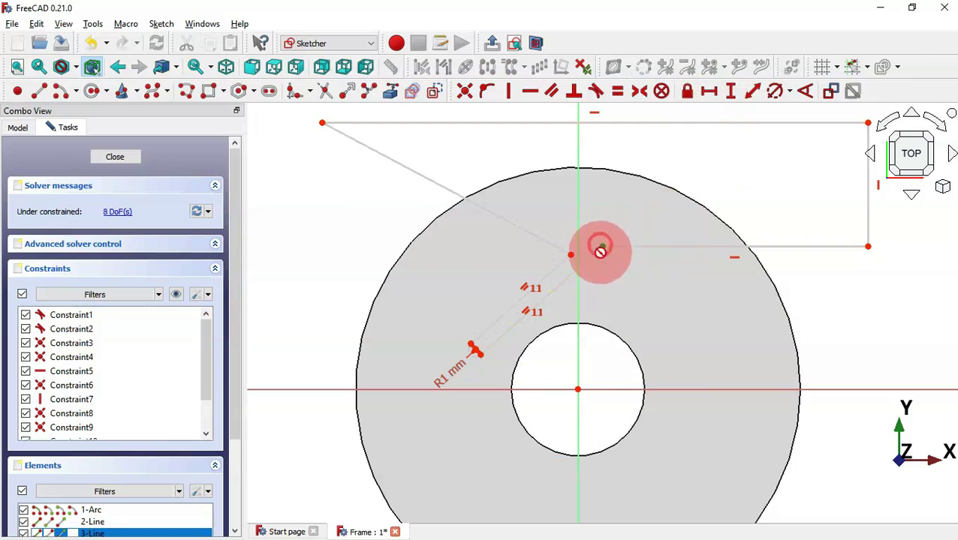
left_click(575, 387)
type("1")
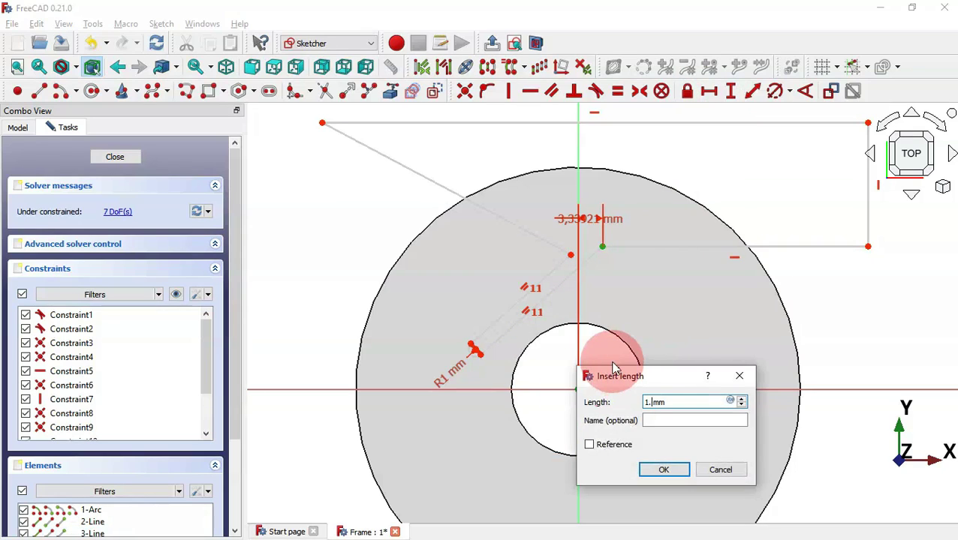
key("Return")
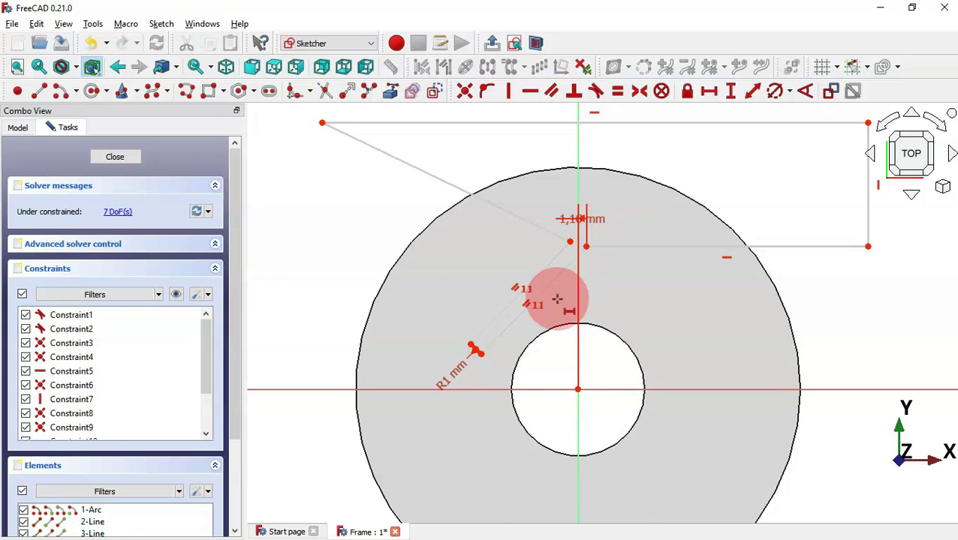
- Constrain the angle between the profile's lower right horizontal line and the adjoining slot side to 135°
scroll(560, 297, "down", 1)
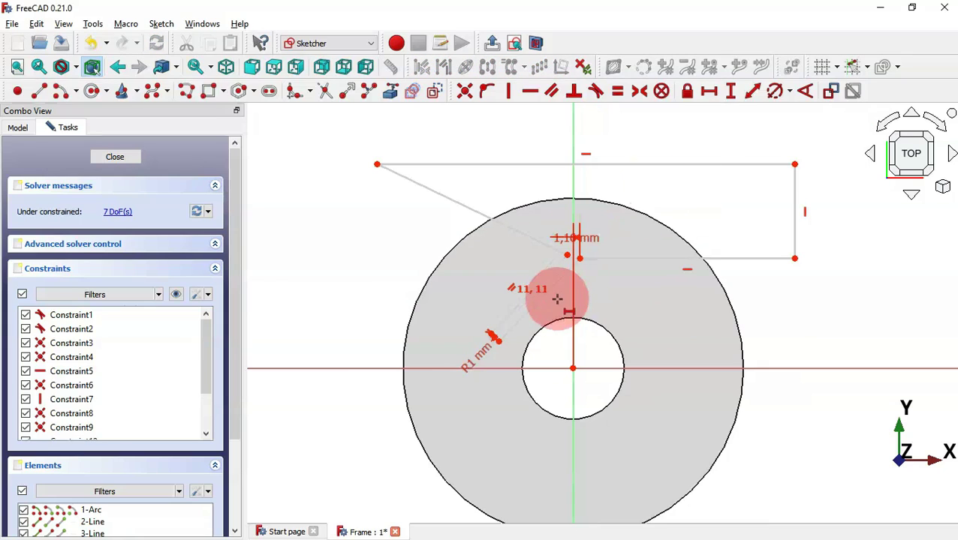
left_click(804, 91)
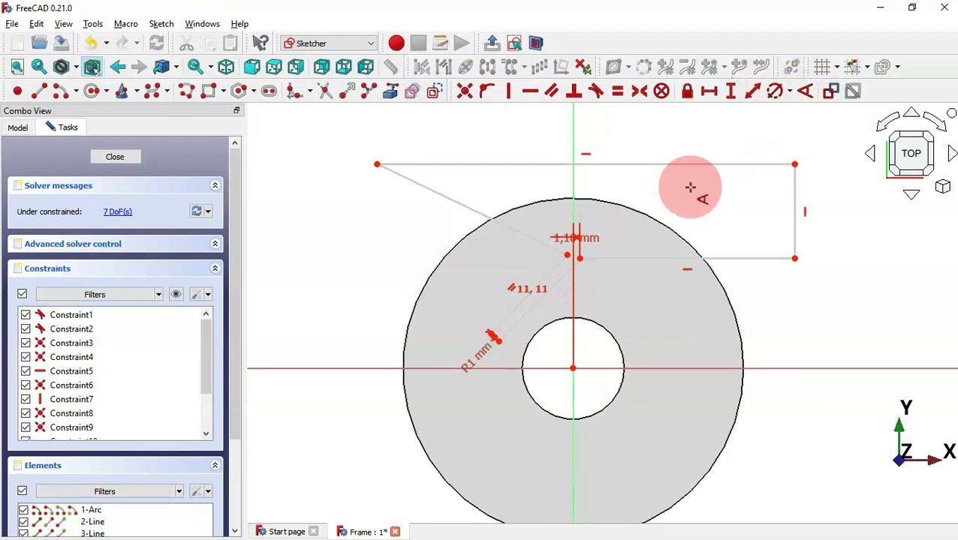
left_click(604, 258)
left_click(557, 270)
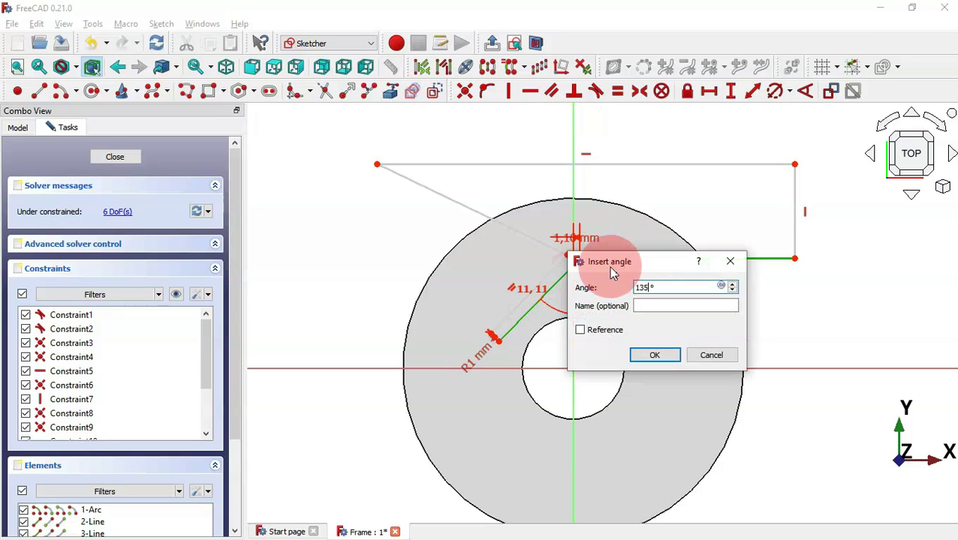
key("Return")
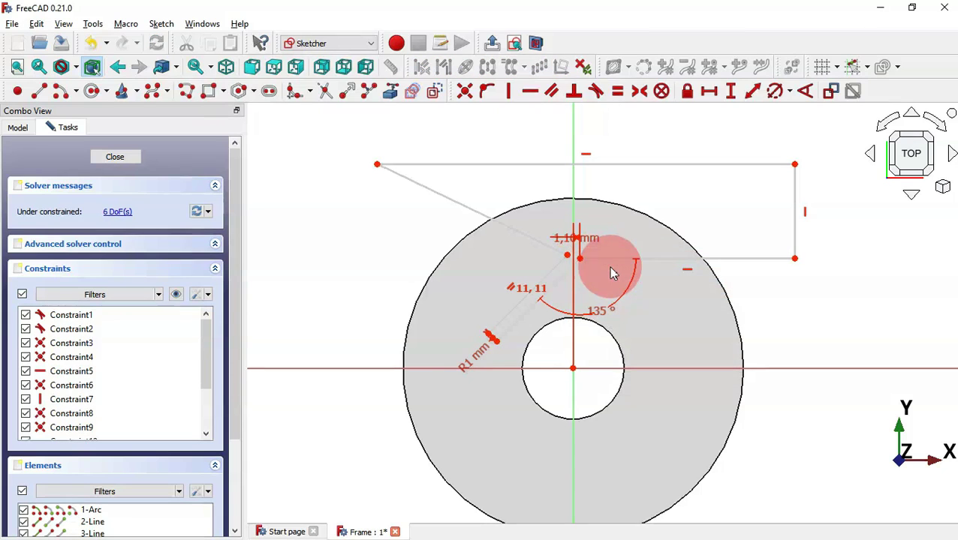
- Constrain the angle between the profile's slanted left line and the slot's upper left side to 84°
left_click(546, 244)
left_click(554, 264)
type("84")
key("Return")
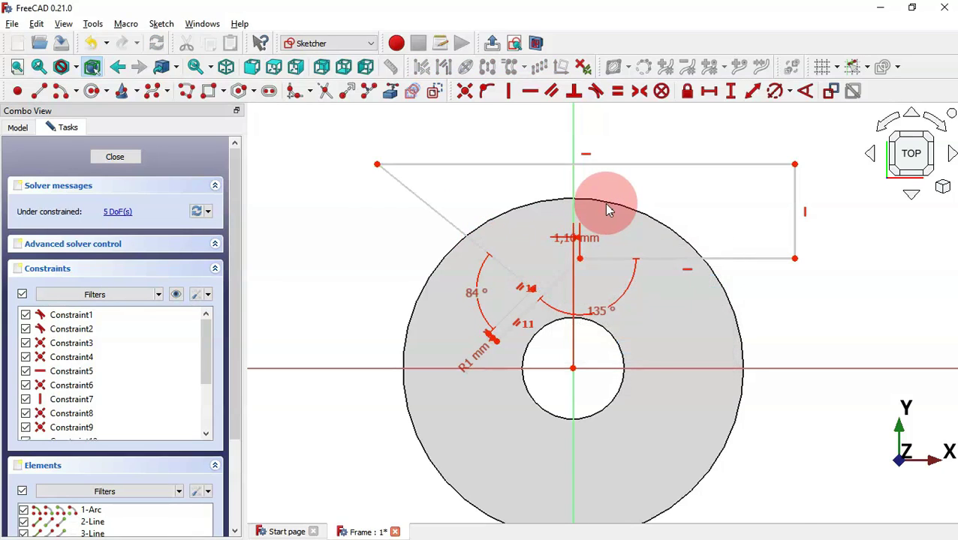
- Set the vertical distance from the origin to the left end of the lower right horizontal line to 26.5 mm
scroll(607, 211, "up", 2)
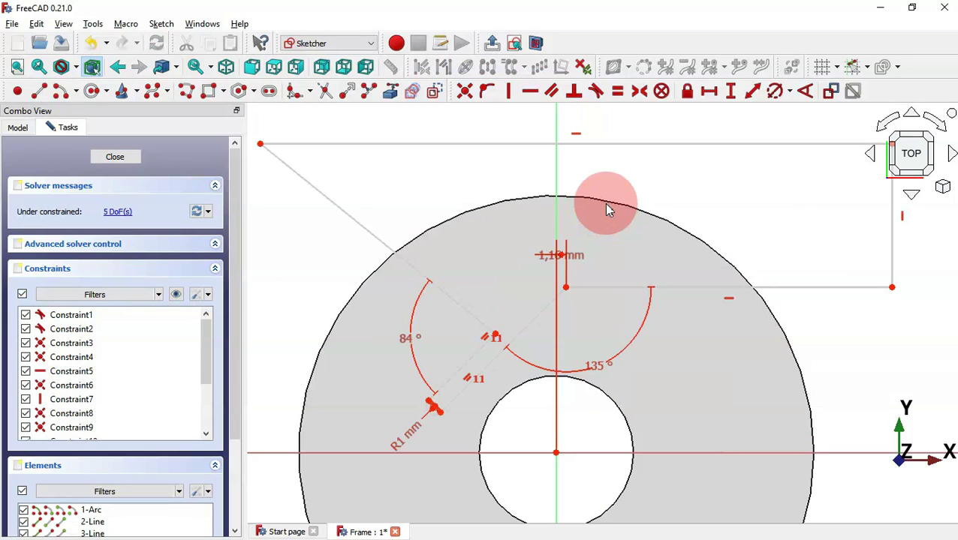
left_click(732, 92)
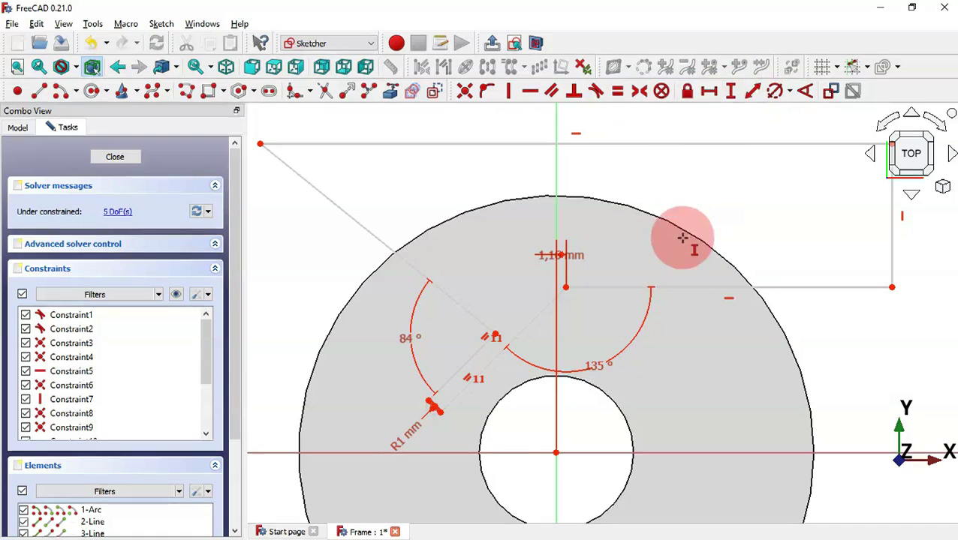
scroll(672, 252, "down", 2)
left_click(601, 274)
left_click(594, 384)
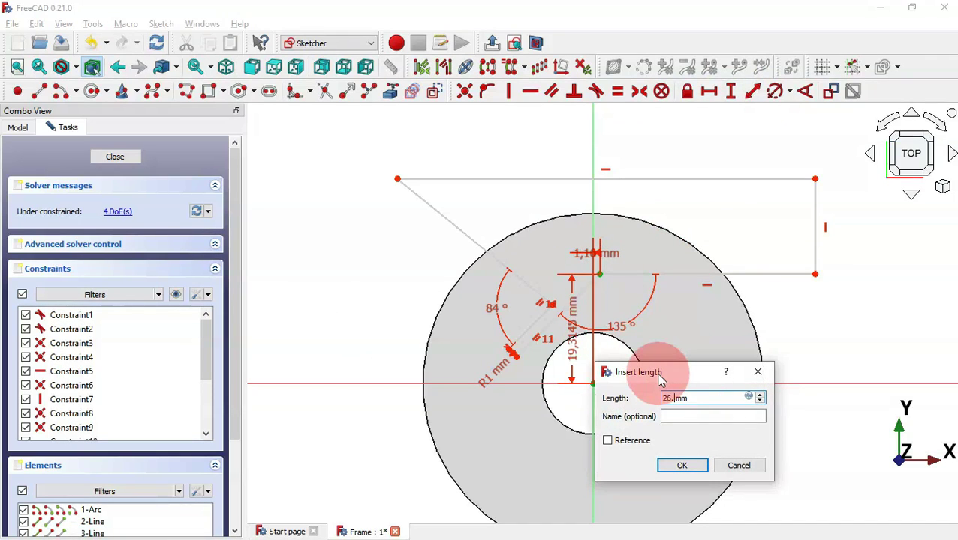
key("Return")
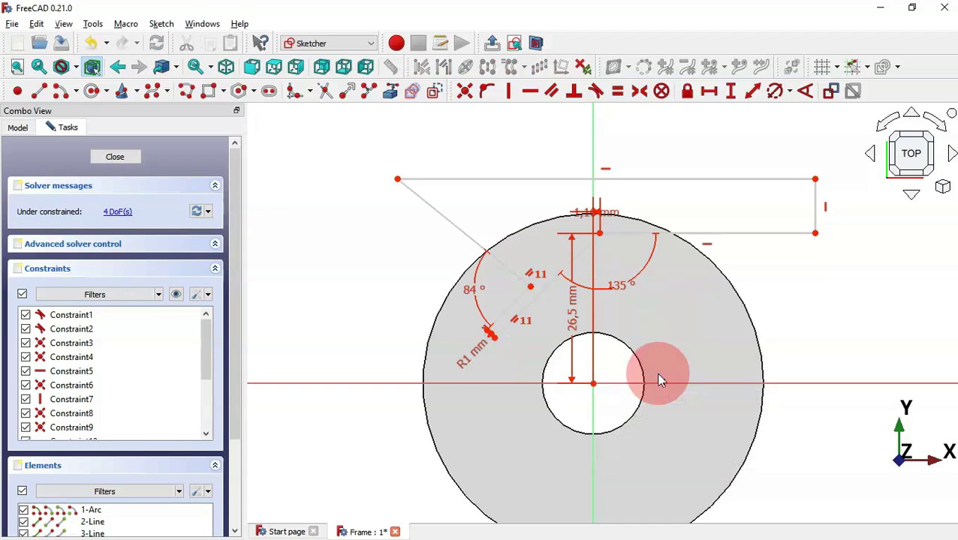
- Set the vertical distance from the origin to the corner between the slanted line and the slot to 25.5 mm
left_click(531, 286)
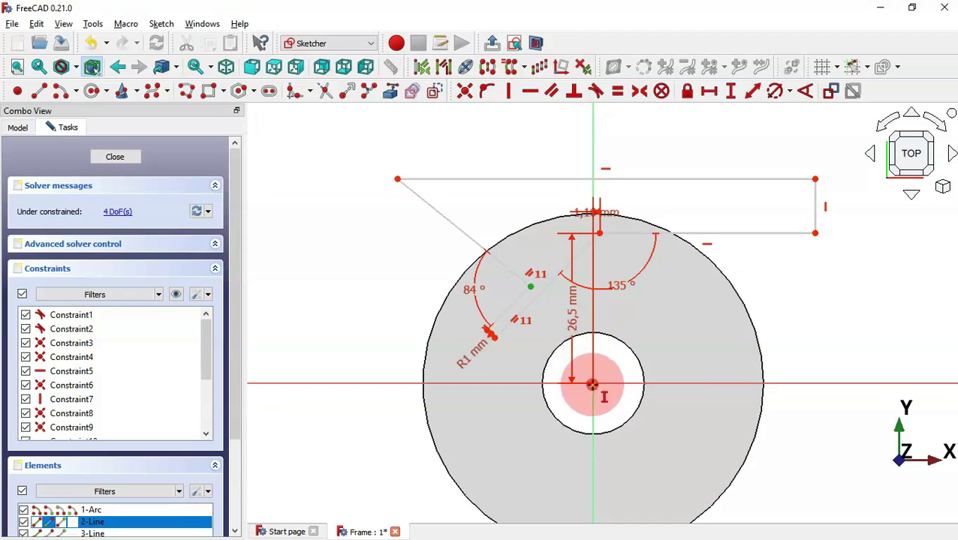
left_click(592, 385)
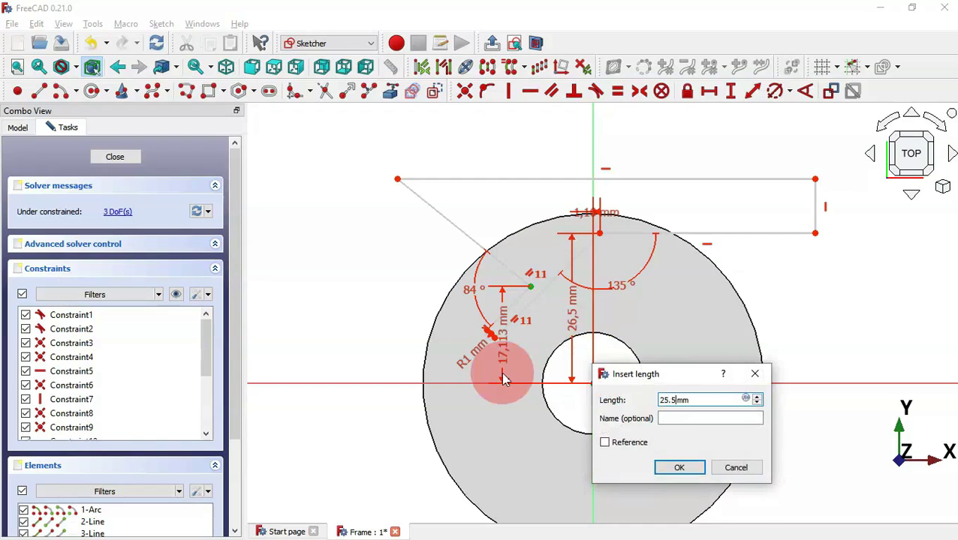
key("Return")
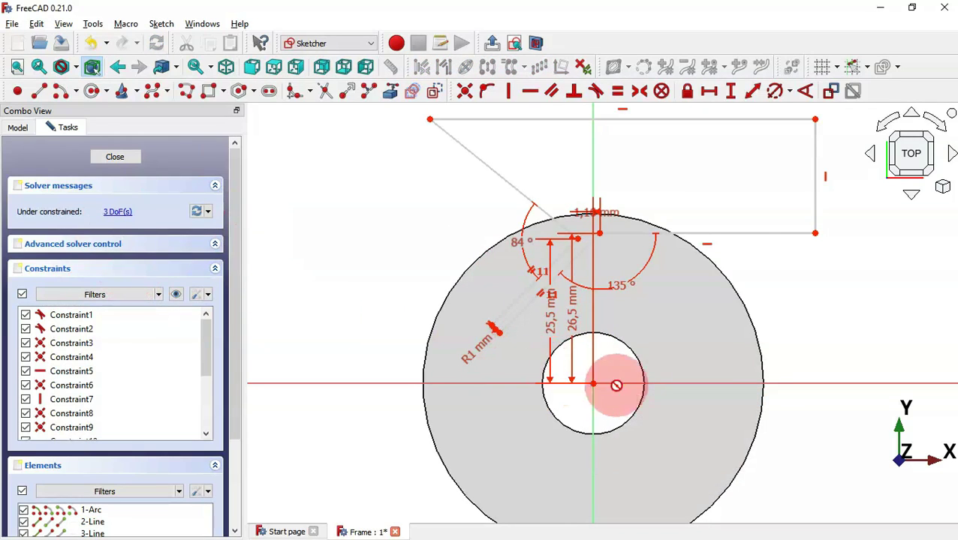
- Set the length of the profile's right vertical line to 10 mm
scroll(620, 391, "down", 1)
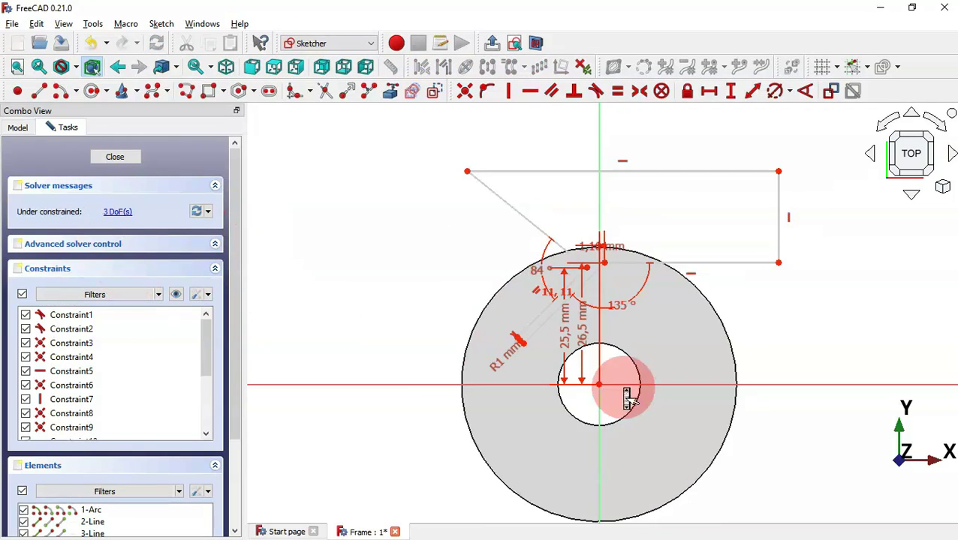
left_click(781, 220)
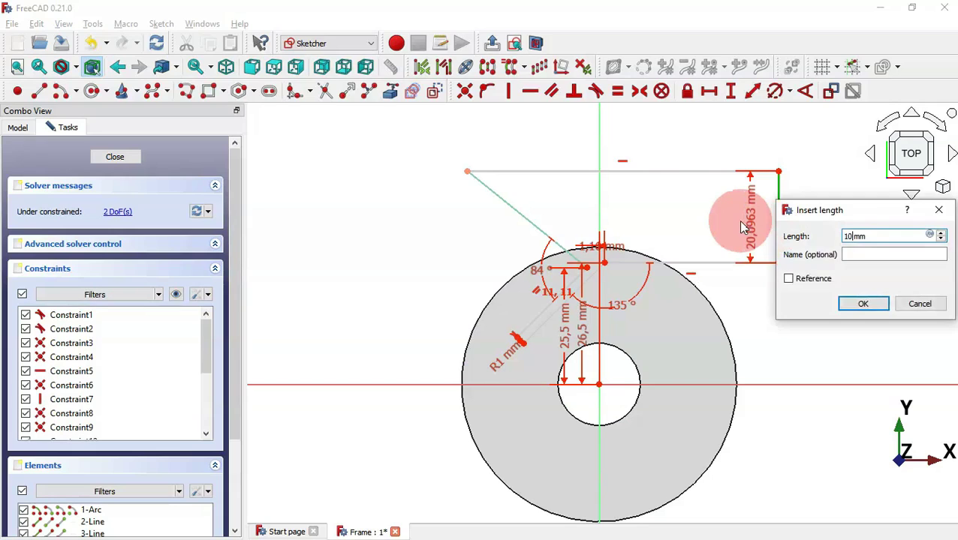
type("10")
key("Return")
- Set the profile's lower right horizontal line to 25 mm long and the slot's upper left side to 11 mm
scroll(697, 241, "up", 1)
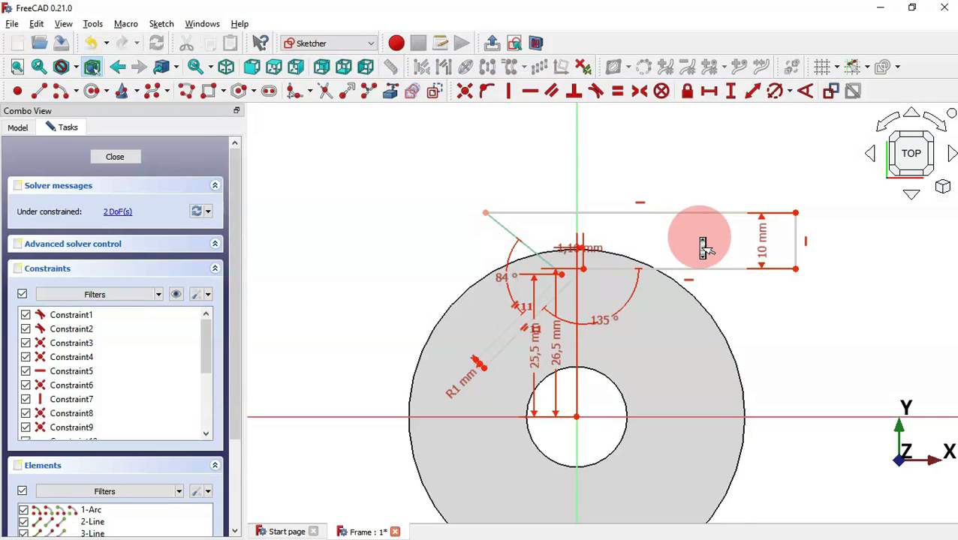
scroll(702, 243, "up", 1)
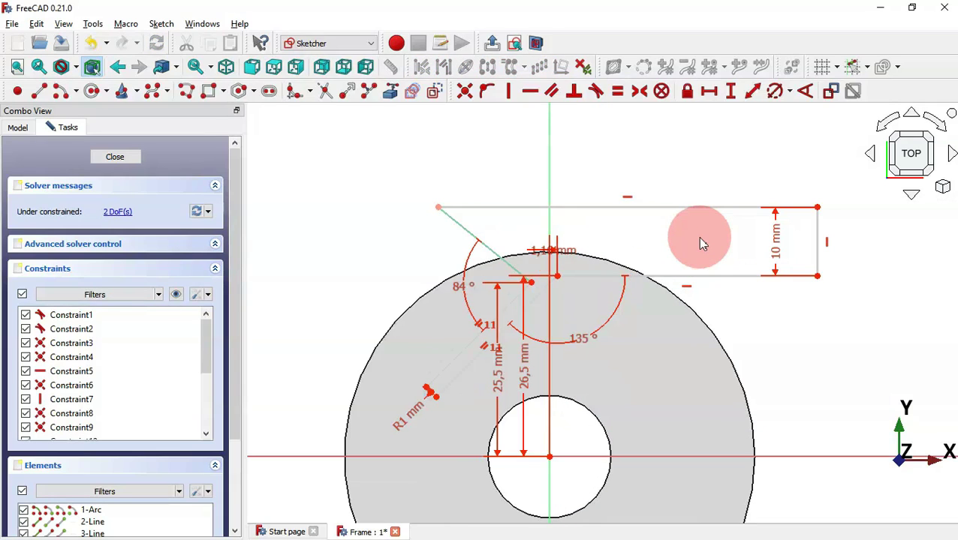
left_click(708, 96)
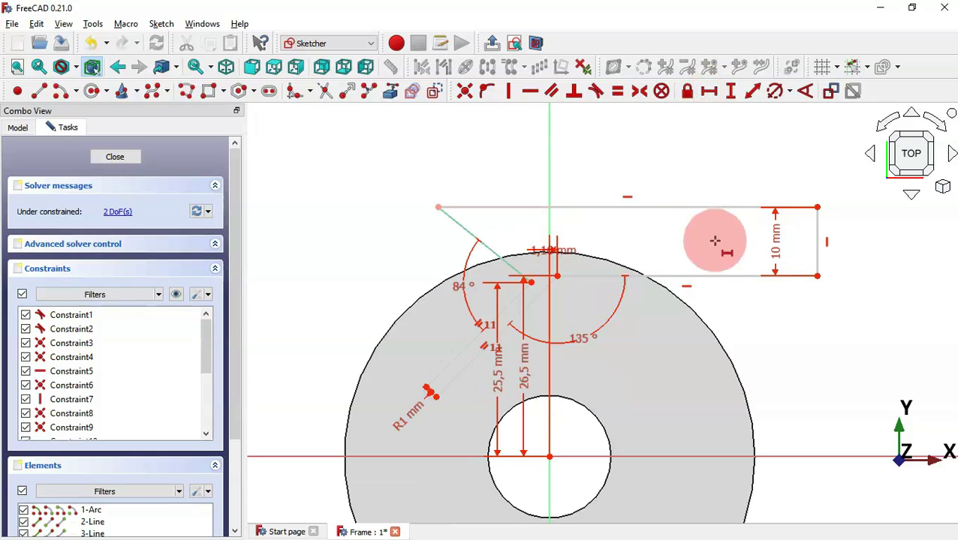
left_click(701, 276)
type("2")
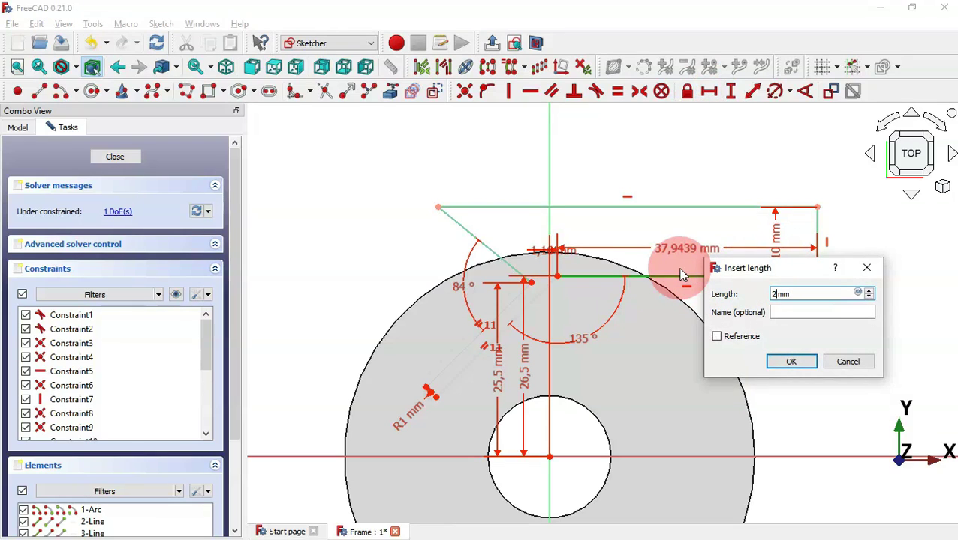
type("5")
key("Return")
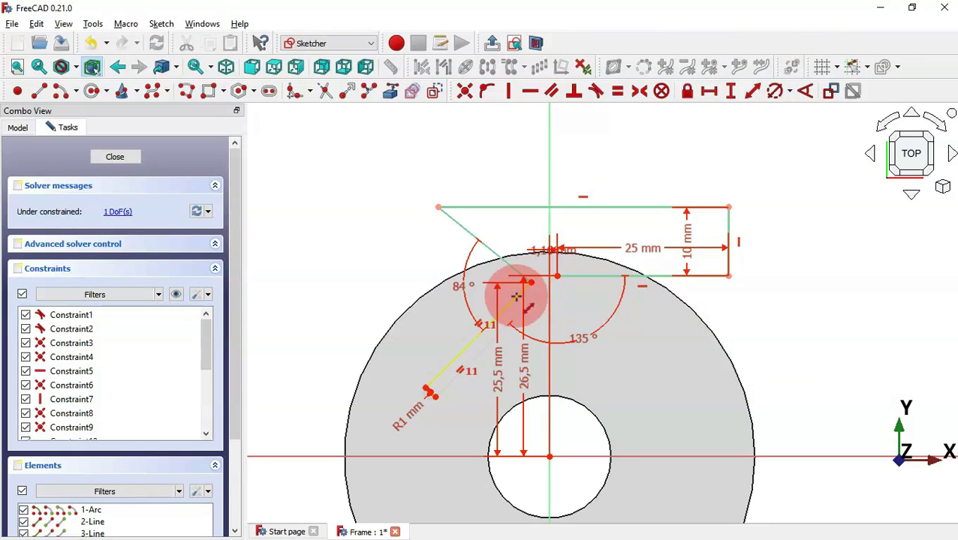
left_click(494, 322)
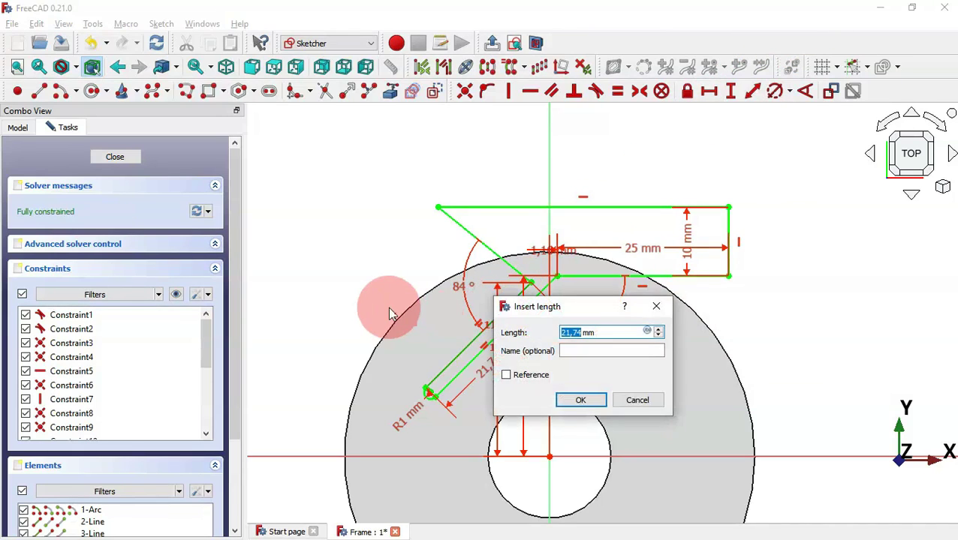
key("Return")
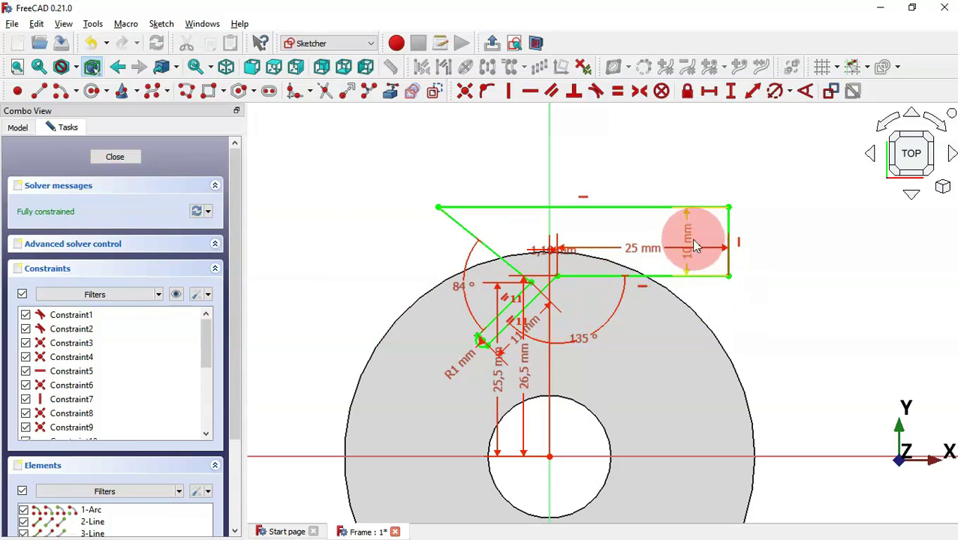
- Move the 10, 25, 1.16, 25.5, 26.5 and 11 mm dimension labels clear of the profile to make the sketch readable
left_click_drag(688, 237, 826, 255)
left_click_drag(637, 250, 636, 384)
left_click_drag(573, 257, 646, 111)
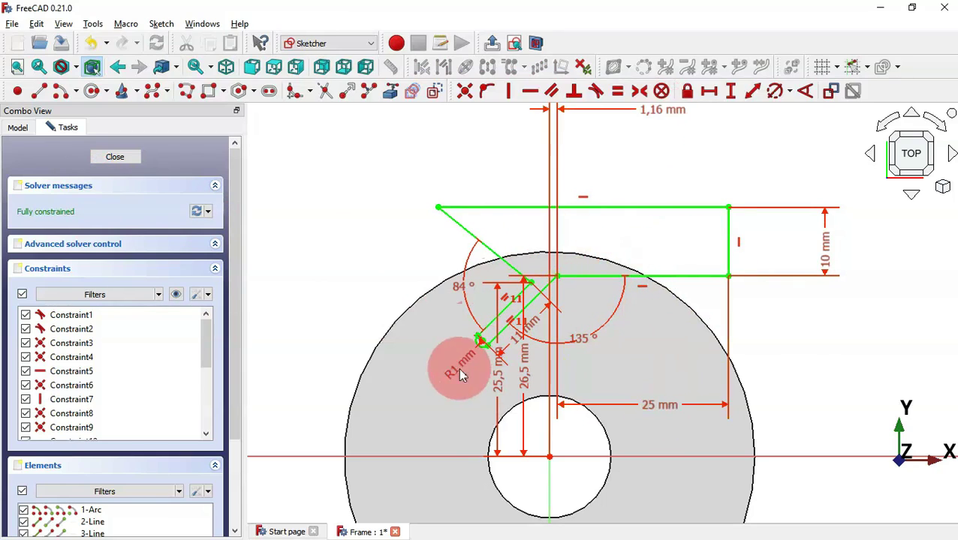
left_click_drag(494, 368, 345, 360)
left_click_drag(523, 364, 773, 367)
left_click_drag(501, 383, 500, 162)
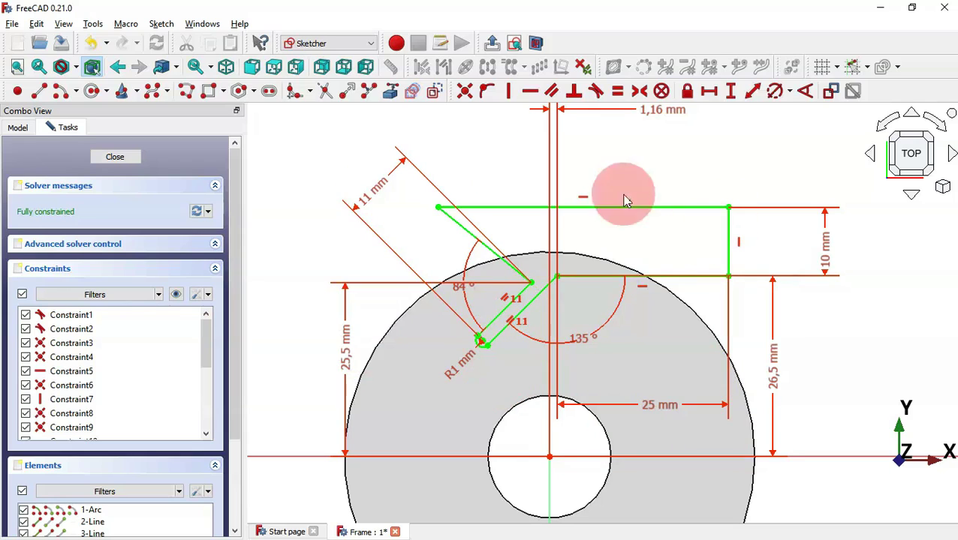
- Finish the slot profile sketch and cut it through the disc as a 5 mm deep pocket
scroll(512, 286, "down", 2)
left_click(706, 207)
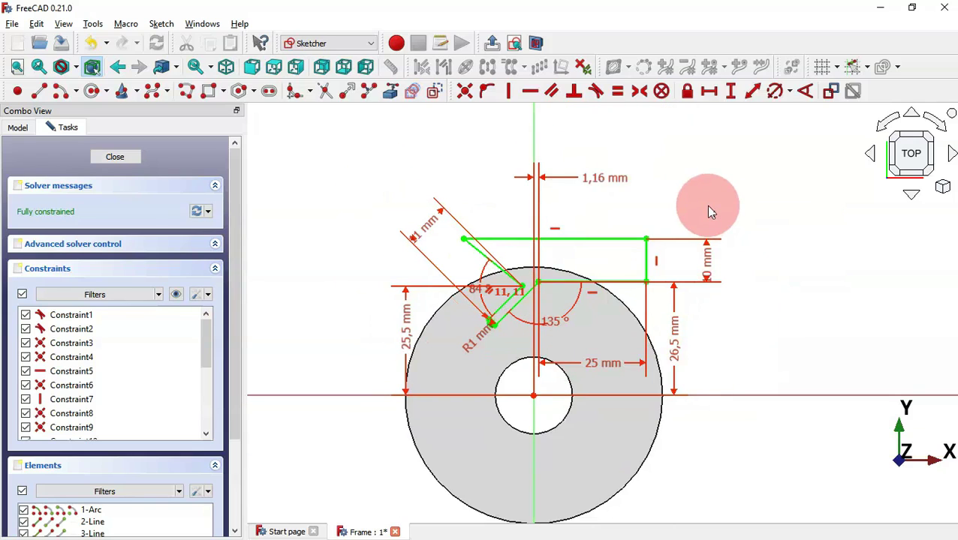
key("Escape")
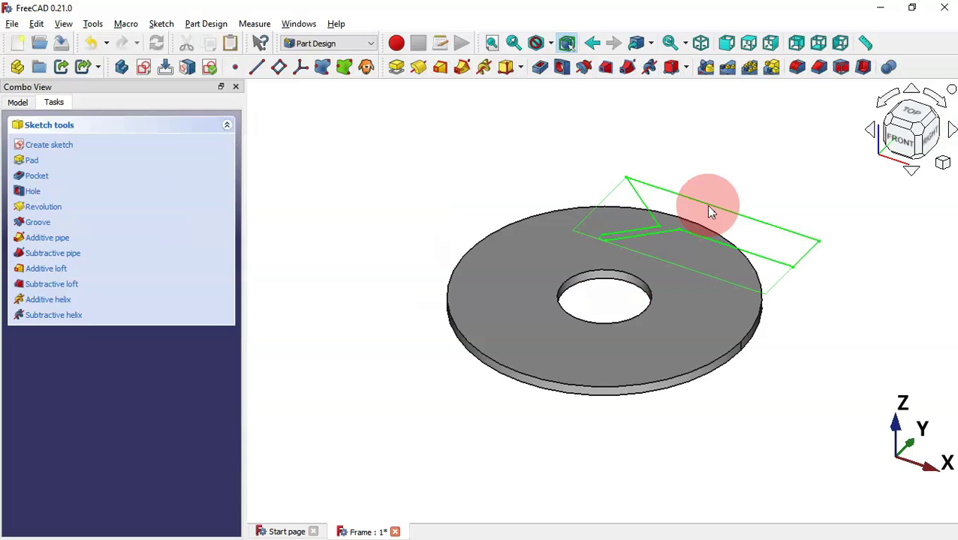
left_click(545, 77)
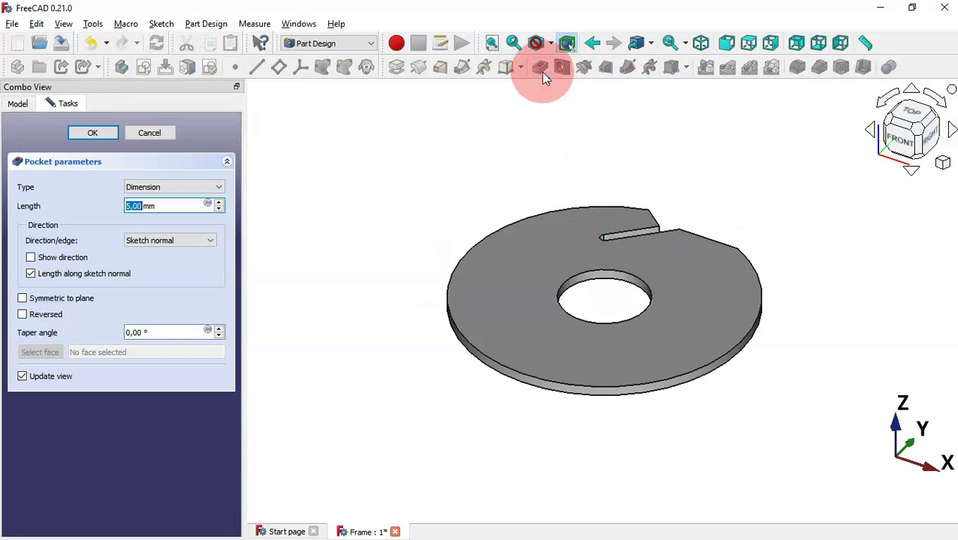
left_click(93, 133)
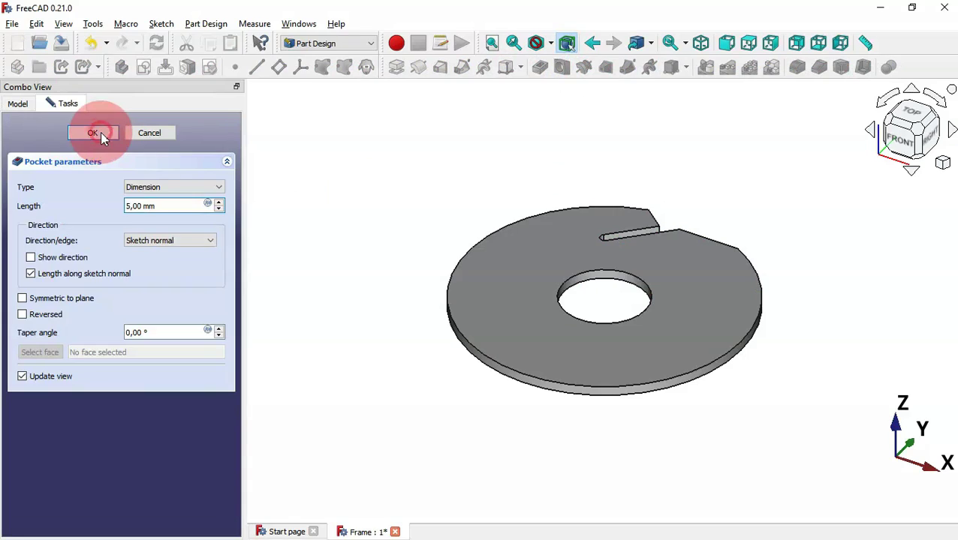
left_click_drag(521, 154, 377, 201)
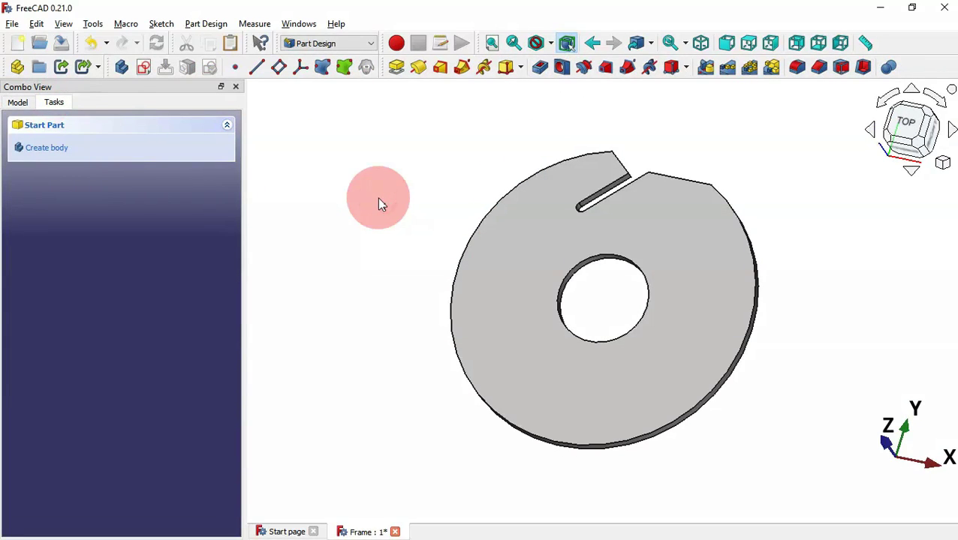
- Repeat the slot pocket around the disc with a polar pattern of 8 occurrences over 360°
left_click(18, 102)
left_click(84, 174)
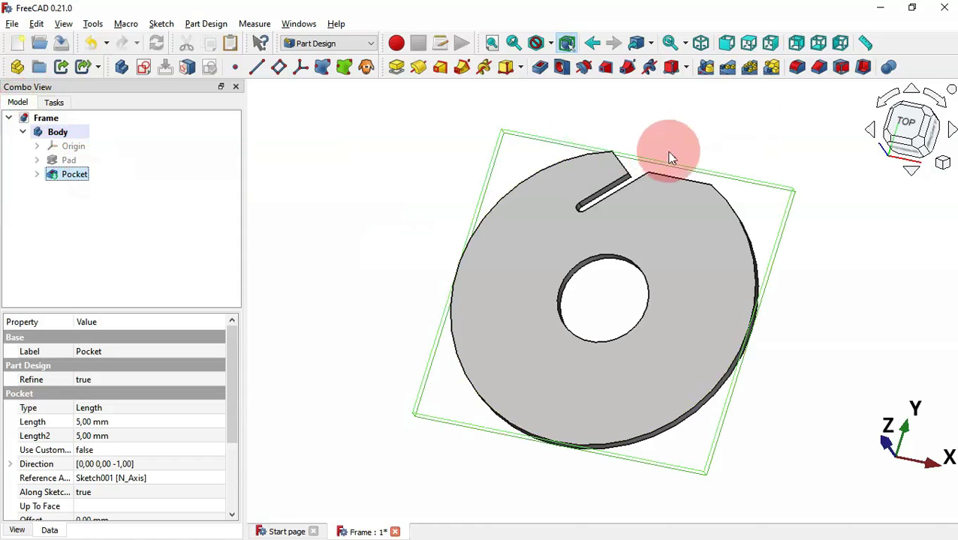
left_click(748, 75)
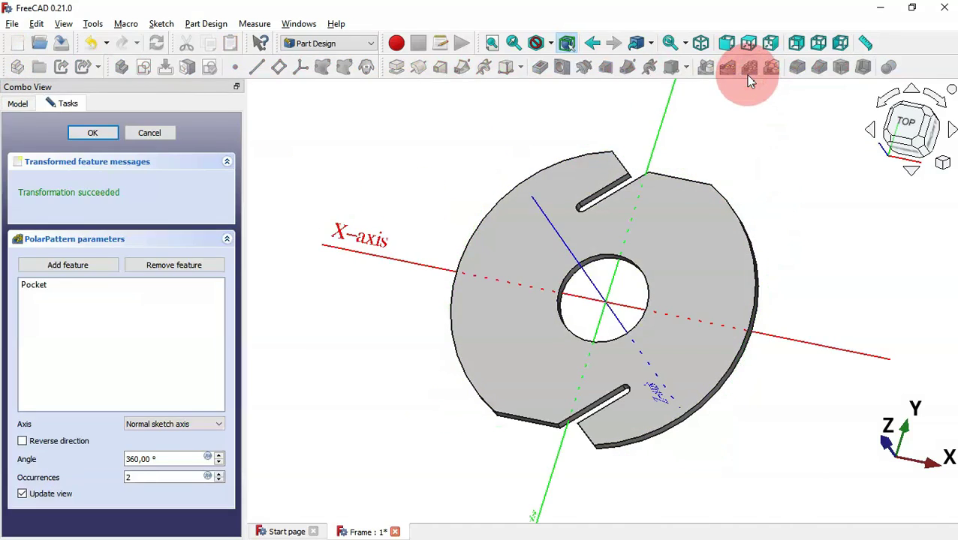
double_click(172, 482)
type("8")
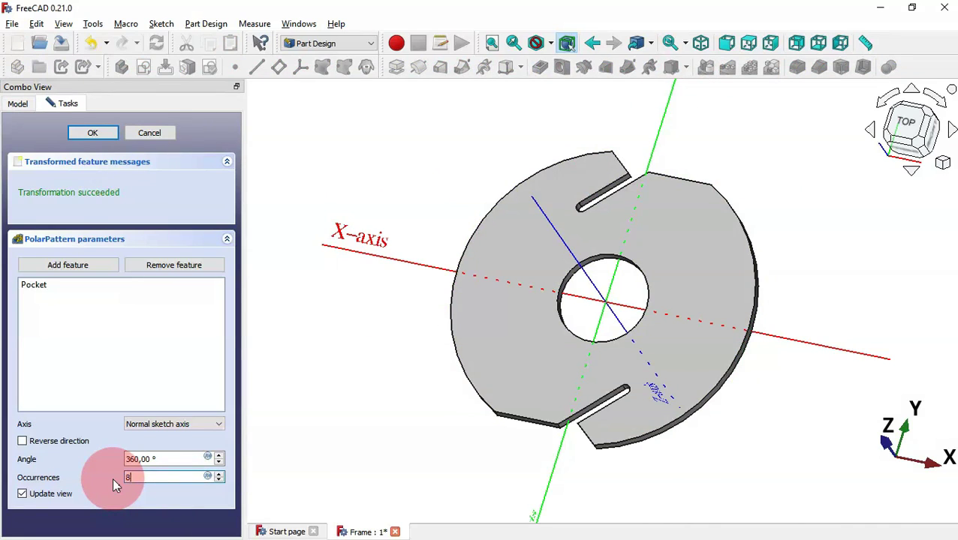
key("Return")
middle_click_drag(396, 406, 480, 426)
key("0")
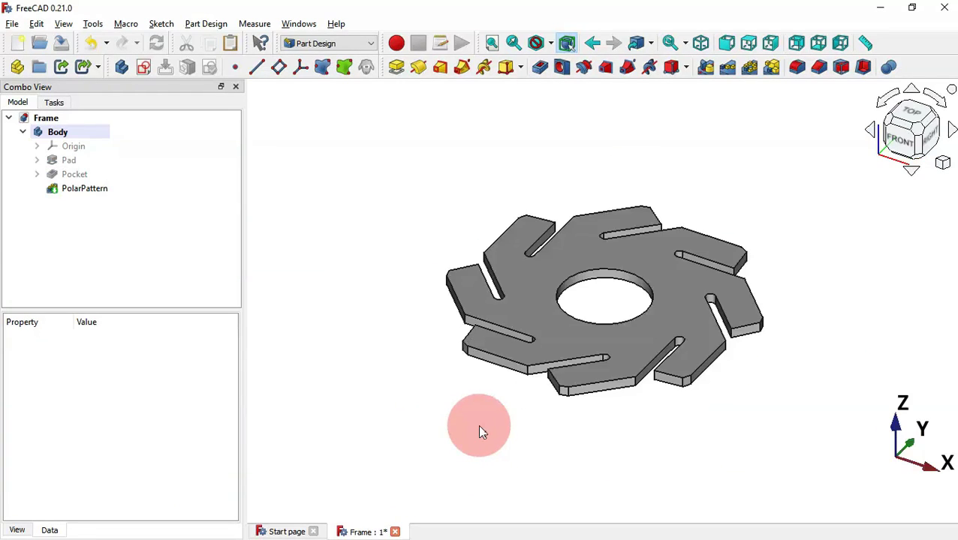
- Start a sketch on the plate's top face and reference the top arm's upper edge and the slot edge below it as external geometry
left_click(649, 253)
left_click(145, 66)
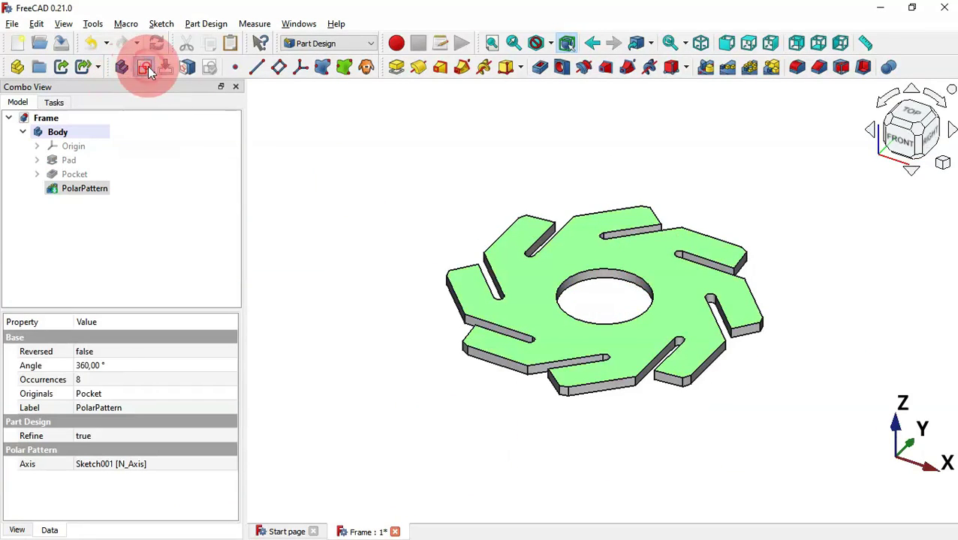
scroll(685, 178, "up", 5)
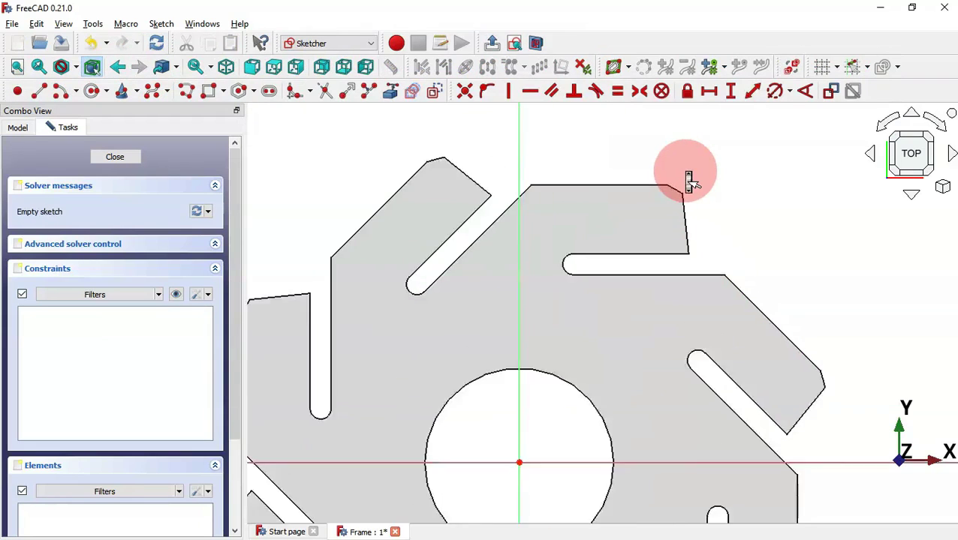
left_click(390, 93)
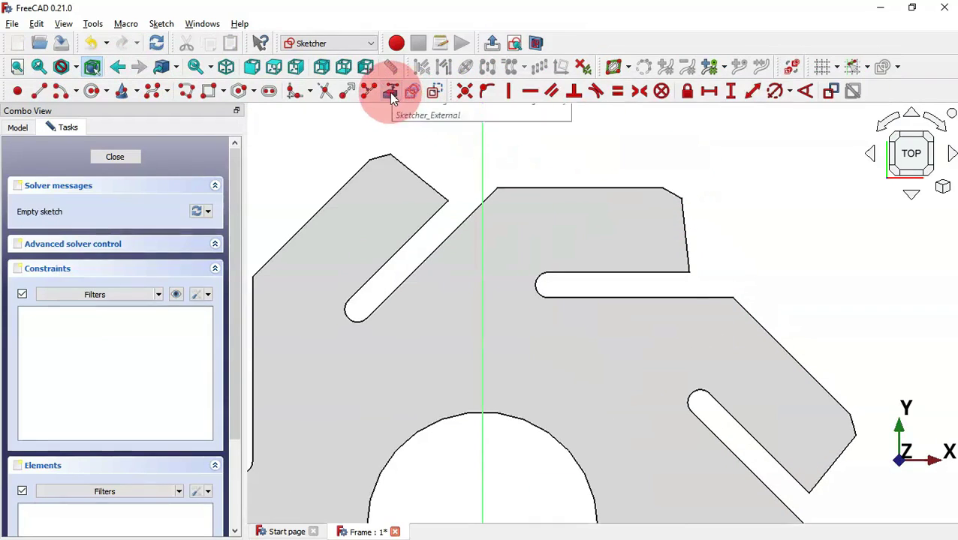
left_click(600, 188)
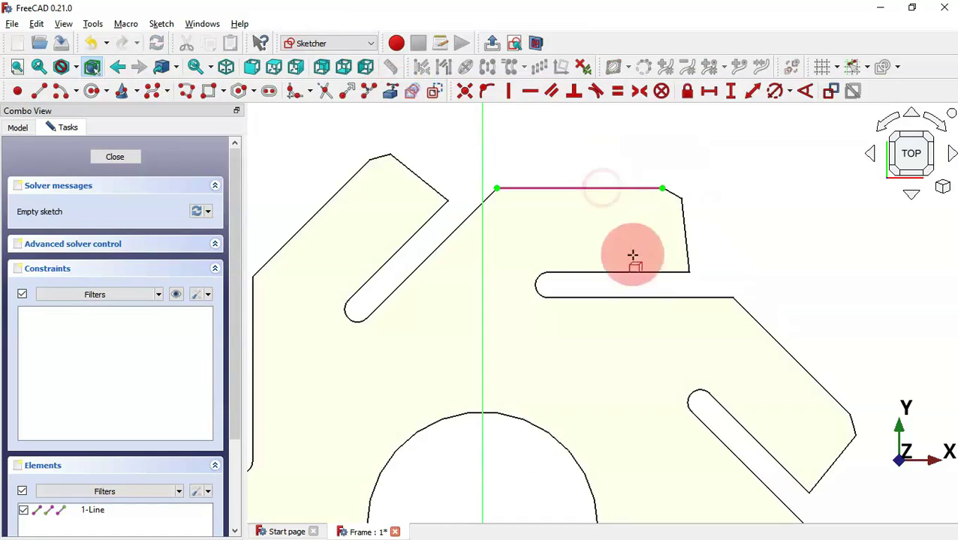
left_click(643, 272)
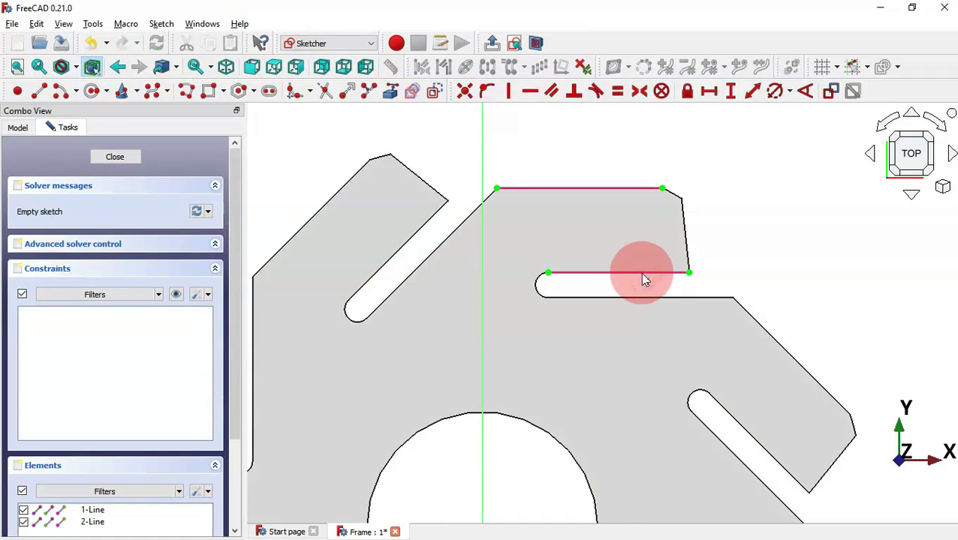
- Draw a circle inside the top arm between the two referenced edges and set its diameter to 3 mm
left_click(93, 90)
left_click(578, 219)
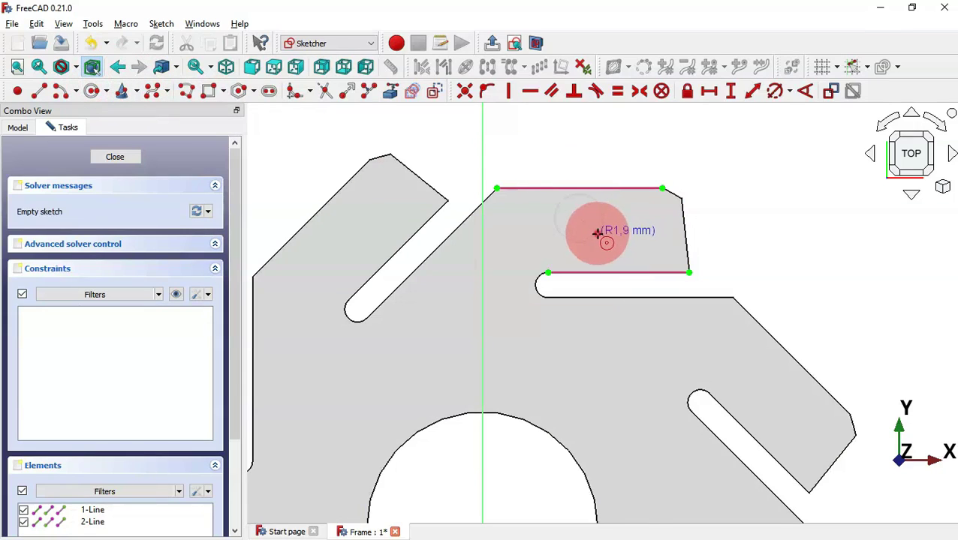
left_click(596, 234)
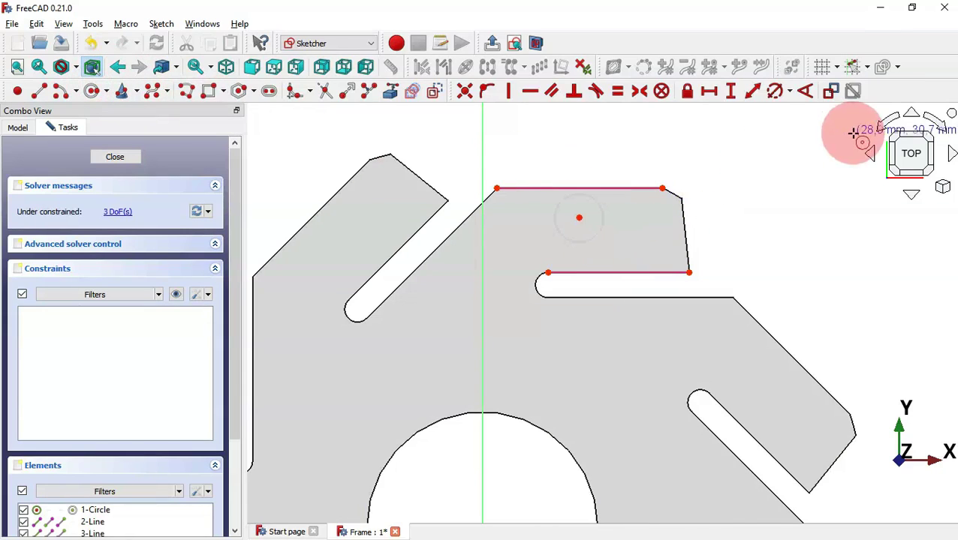
left_click(775, 92)
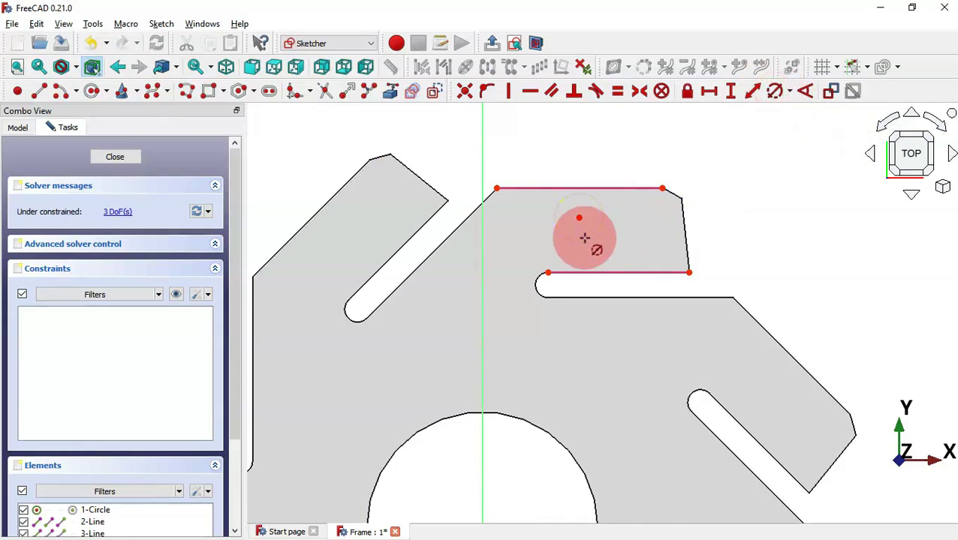
left_click(596, 233)
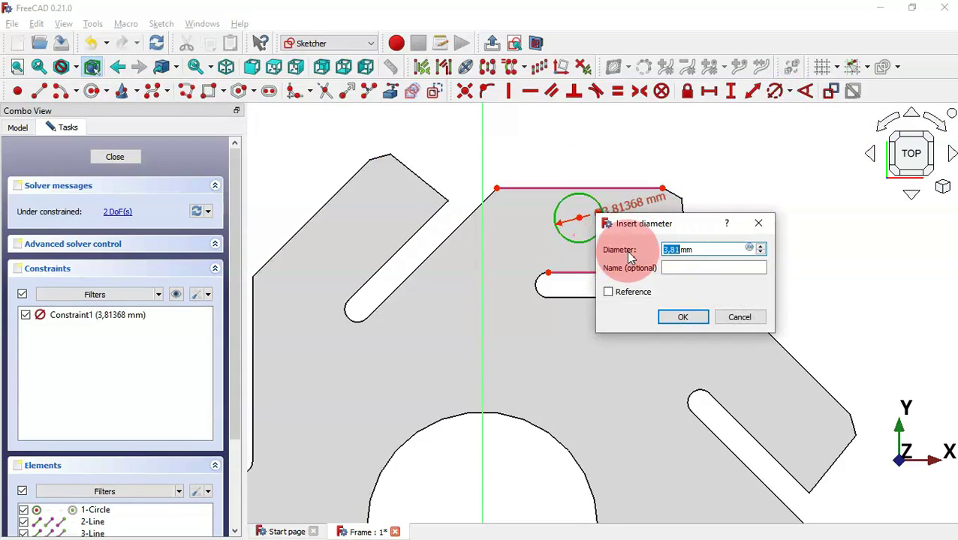
key("Return")
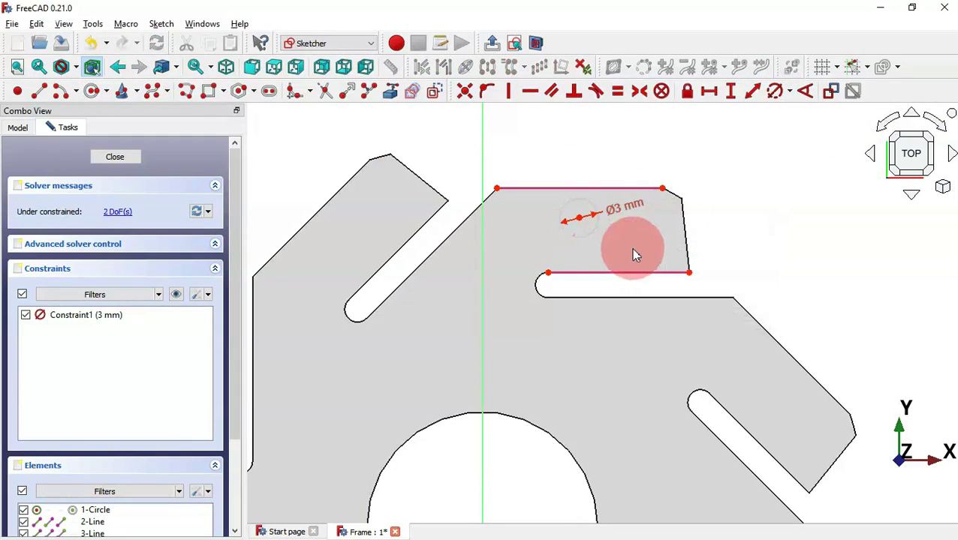
- Set the vertical distance from the origin to the circle's centre to 23 mm
left_click(729, 92)
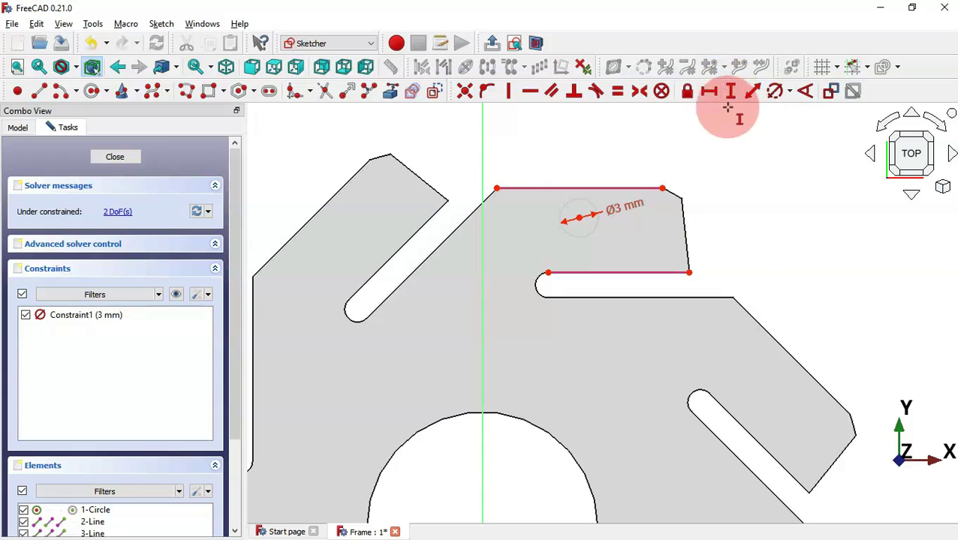
left_click(578, 217)
scroll(578, 148, "down", 1)
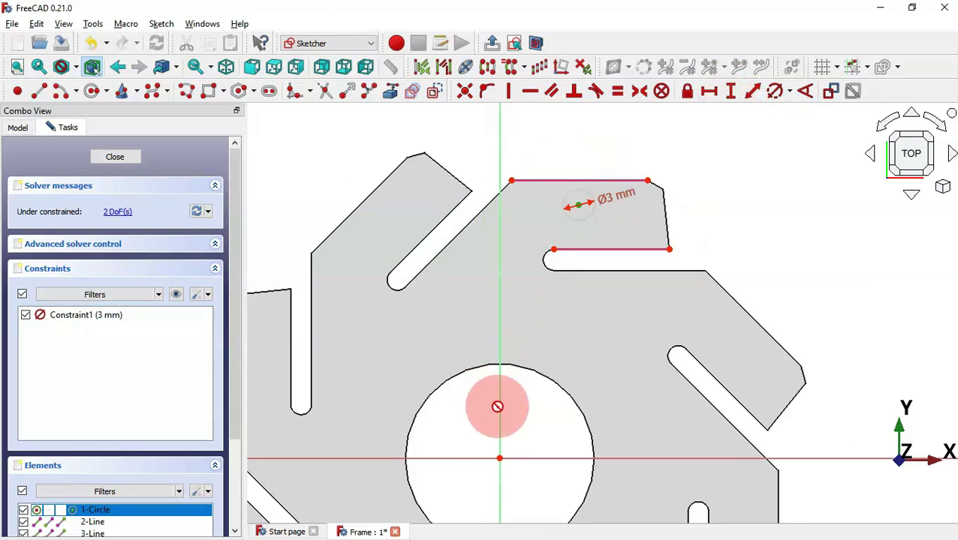
left_click(499, 459)
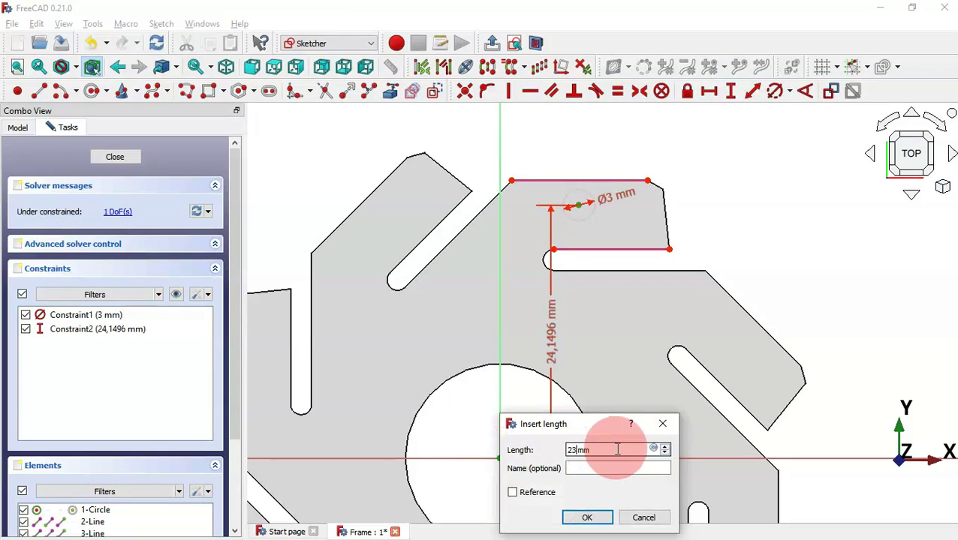
key("Return")
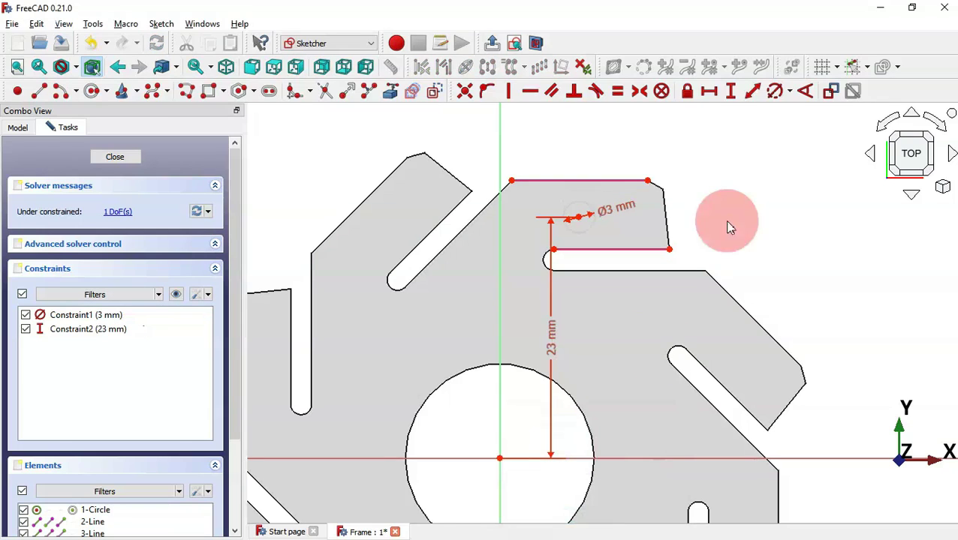
- Set the horizontal distance between the origin and the circle's centre to 12.5 mm
left_click(709, 91)
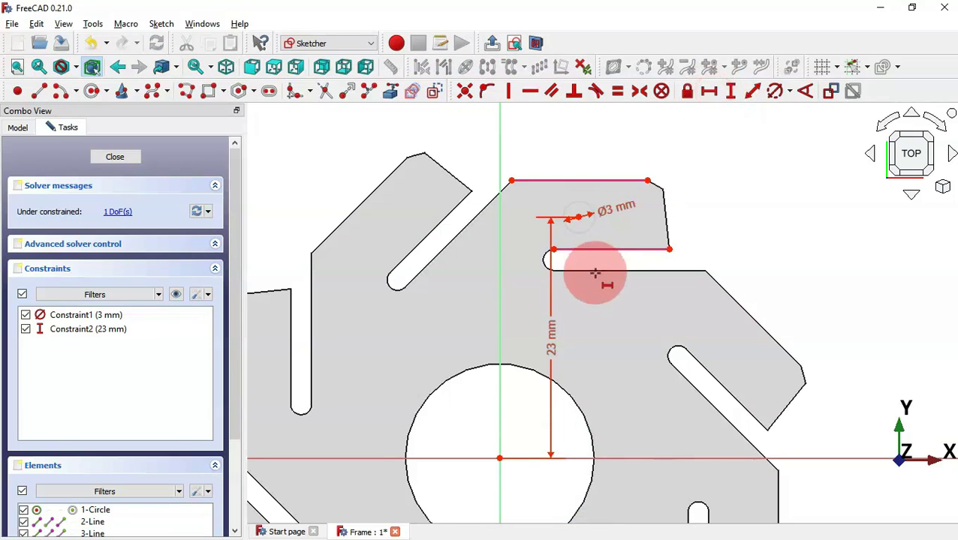
left_click(579, 218)
left_click(500, 463)
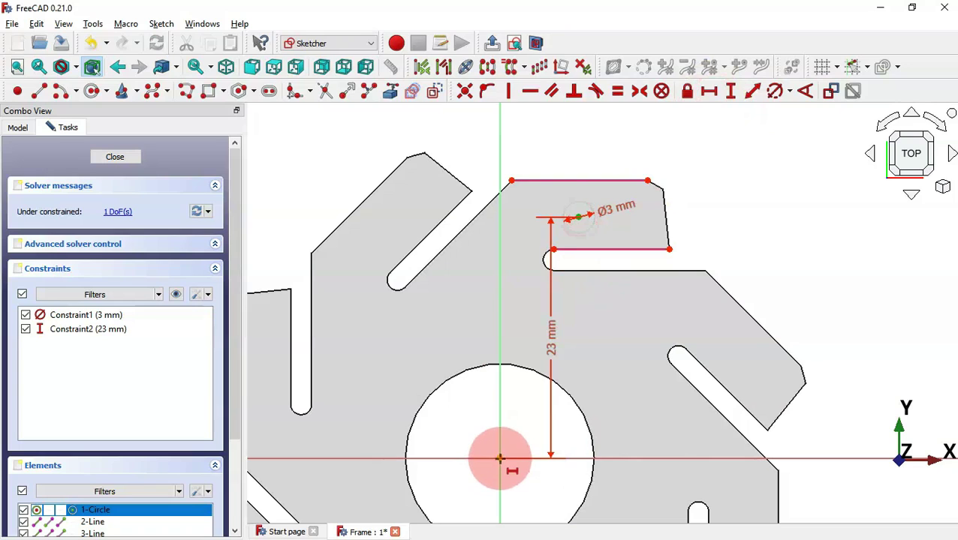
left_click(500, 459)
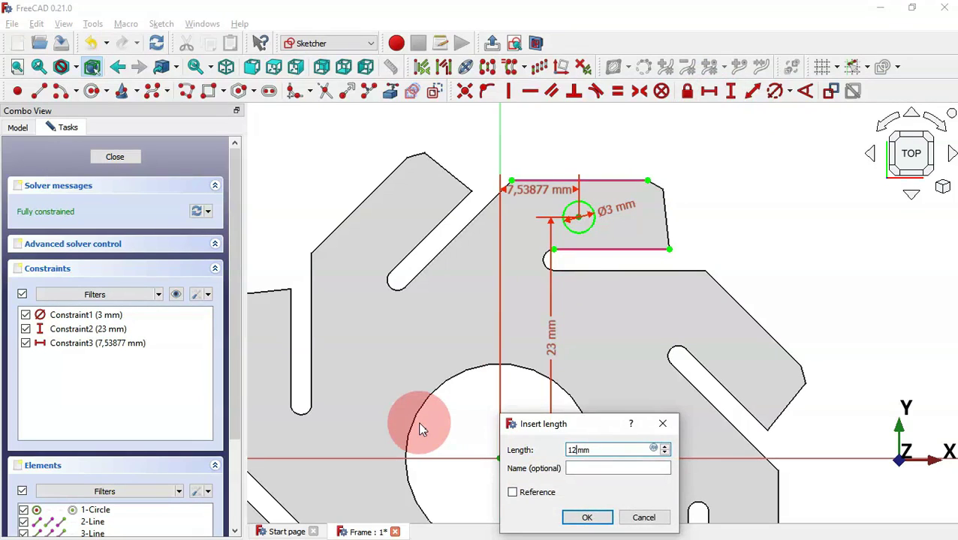
type("12.5")
key("Return")
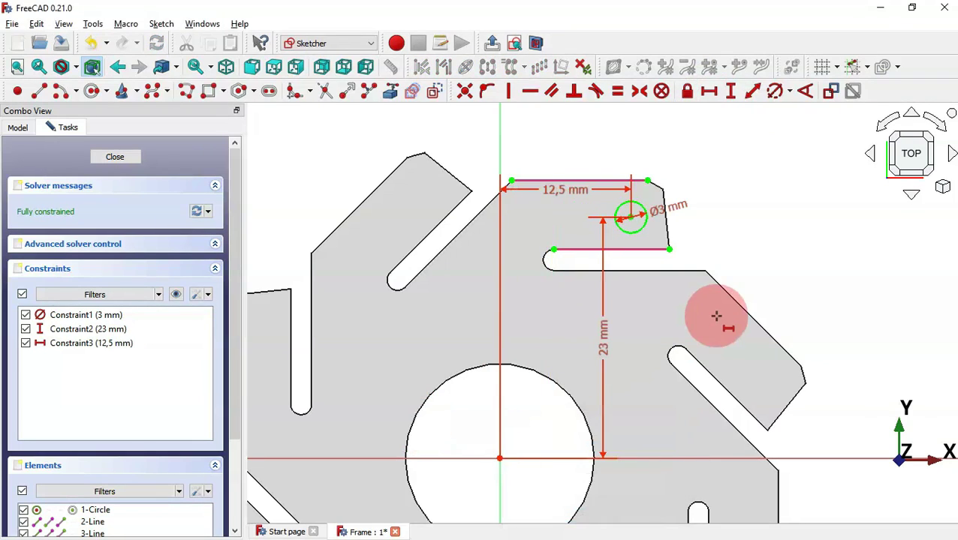
- Hide the circle's dimensions and draw a centre-point arc around its right side, from the arm's upper edge to the slot edge
left_click(177, 295)
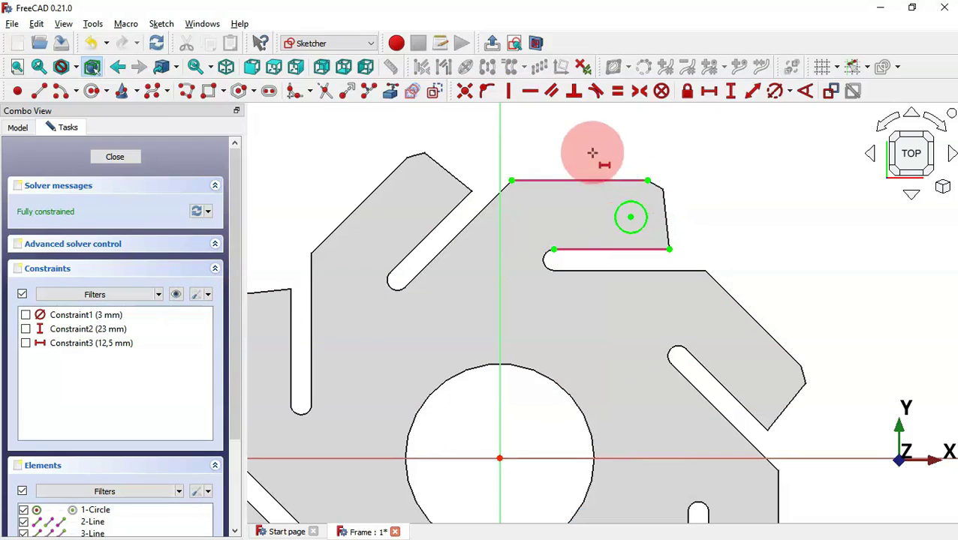
scroll(632, 155, "up", 3)
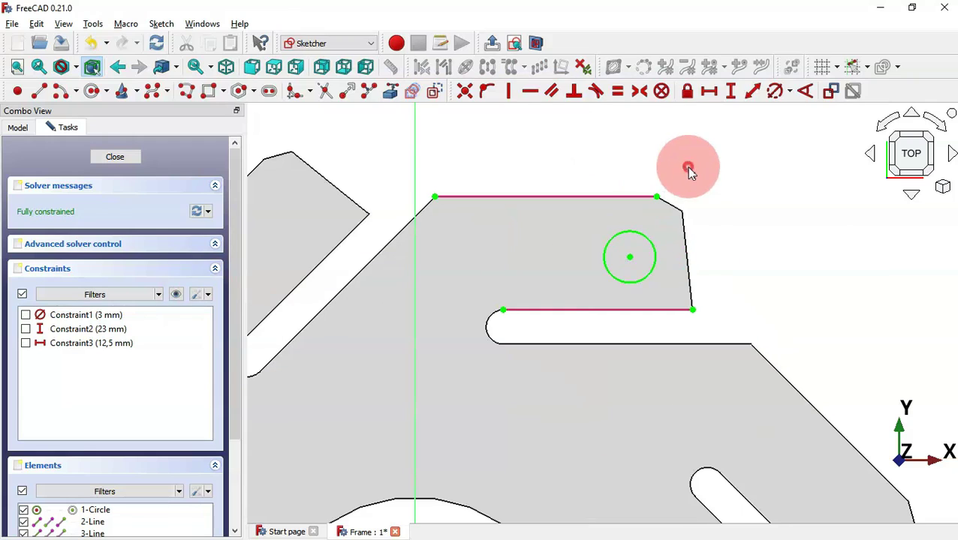
left_click(58, 91)
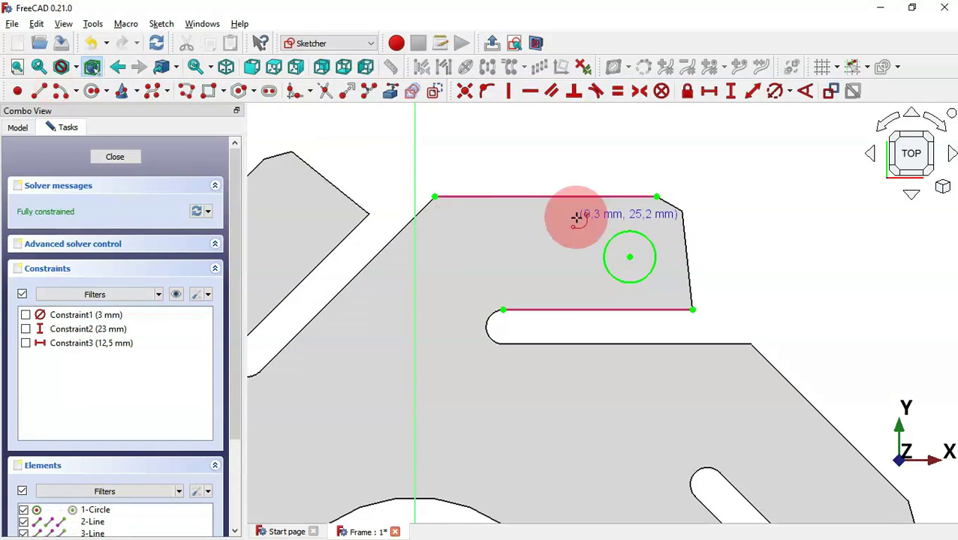
left_click(584, 262)
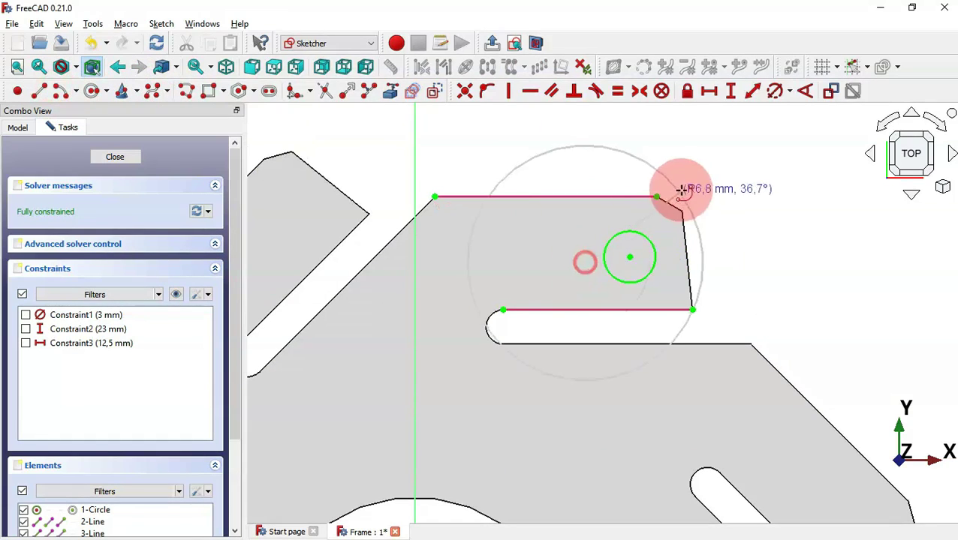
left_click(636, 197)
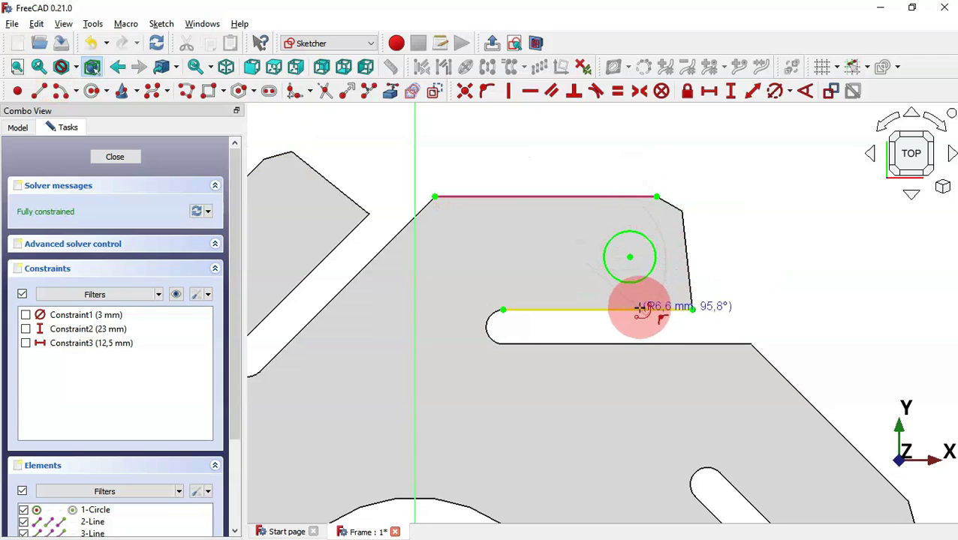
left_click(640, 308)
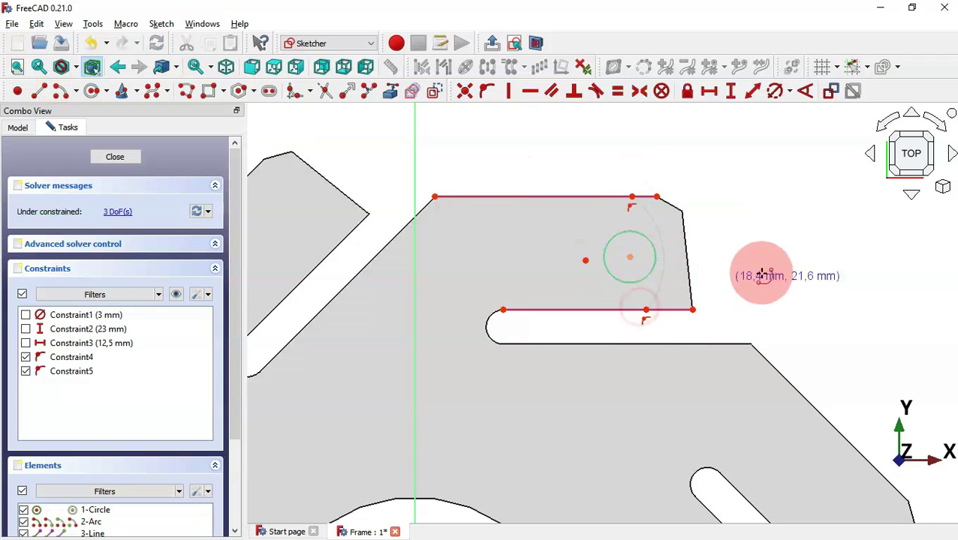
- Constrain both arc endpoints to be vertically aligned with the circle's centre
left_click(632, 197)
left_click(630, 259)
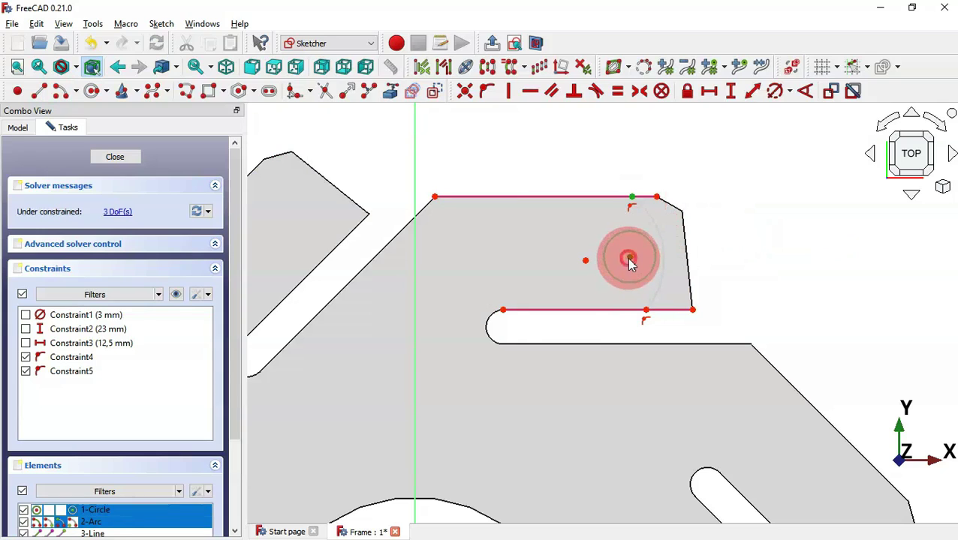
left_click(645, 310)
left_click(645, 309)
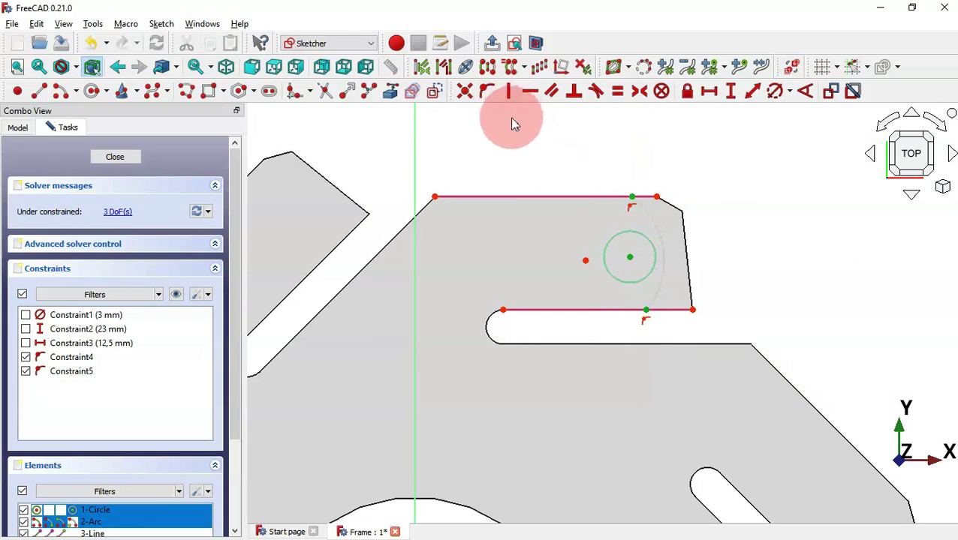
left_click(509, 94)
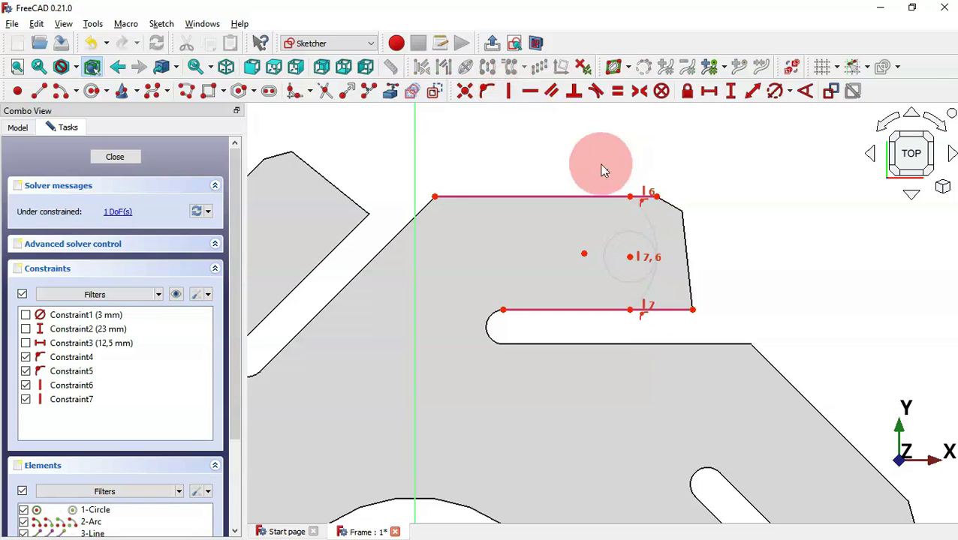
- Move the arc's centre point close to the circle's centre and constrain the two points to be vertically aligned
scroll(665, 270, "up", 2)
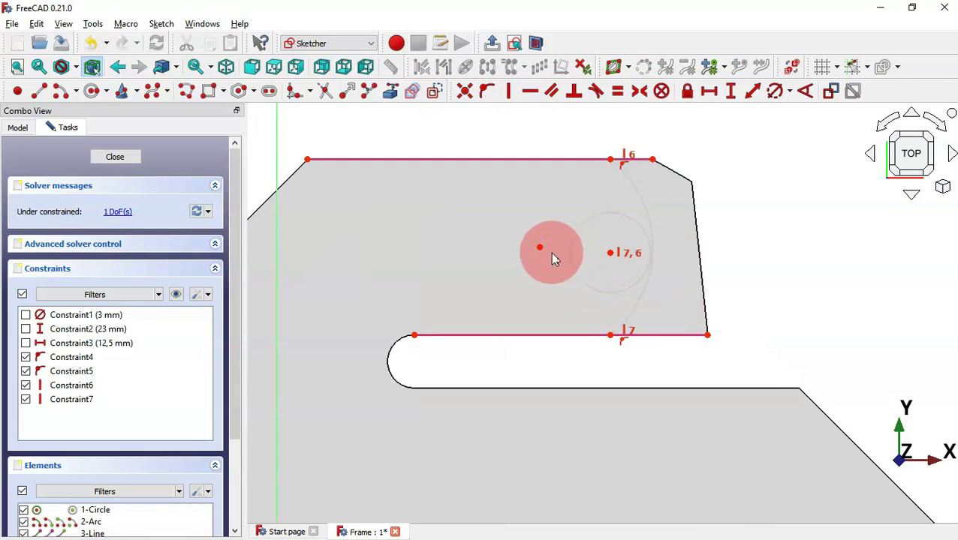
left_click_drag(543, 252, 605, 246)
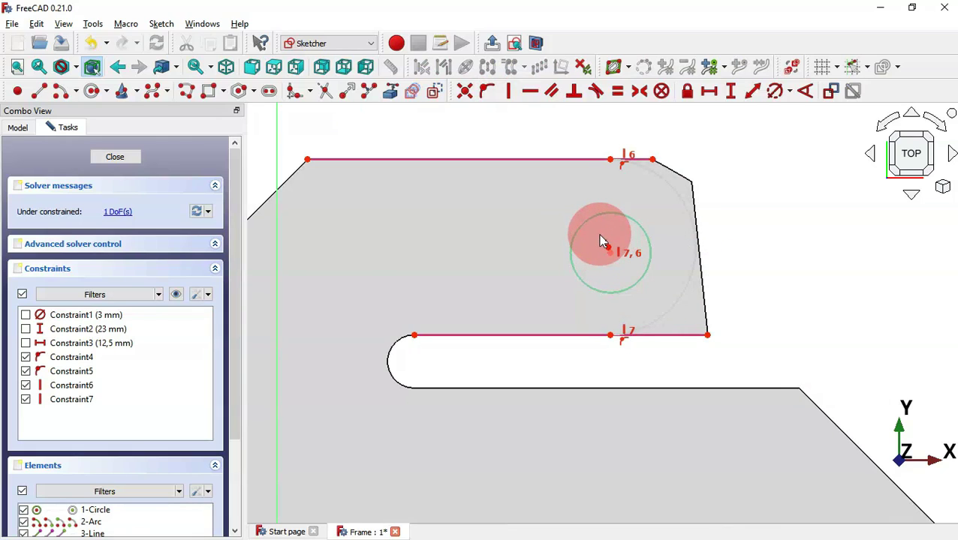
left_click_drag(601, 244, 611, 255)
left_click(509, 91)
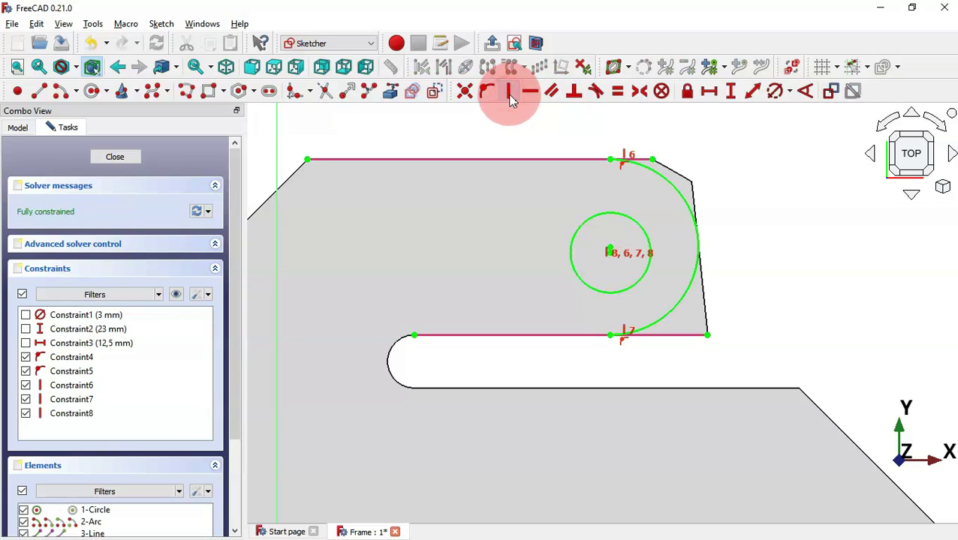
- Draw a rectangle about 10.35 mm wide from the arc's upper endpoint, extending right past the arm's end and below its slot edge
left_click(206, 93)
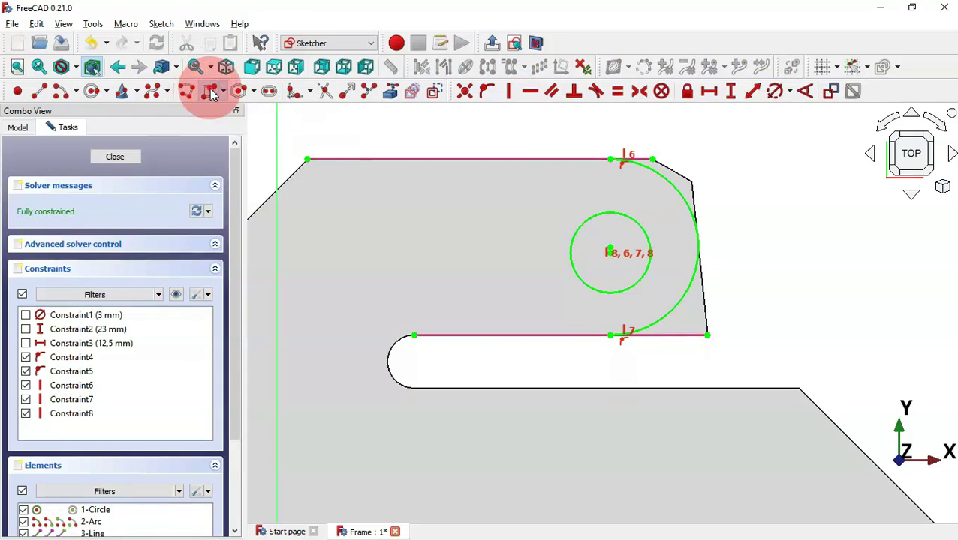
left_click(612, 159)
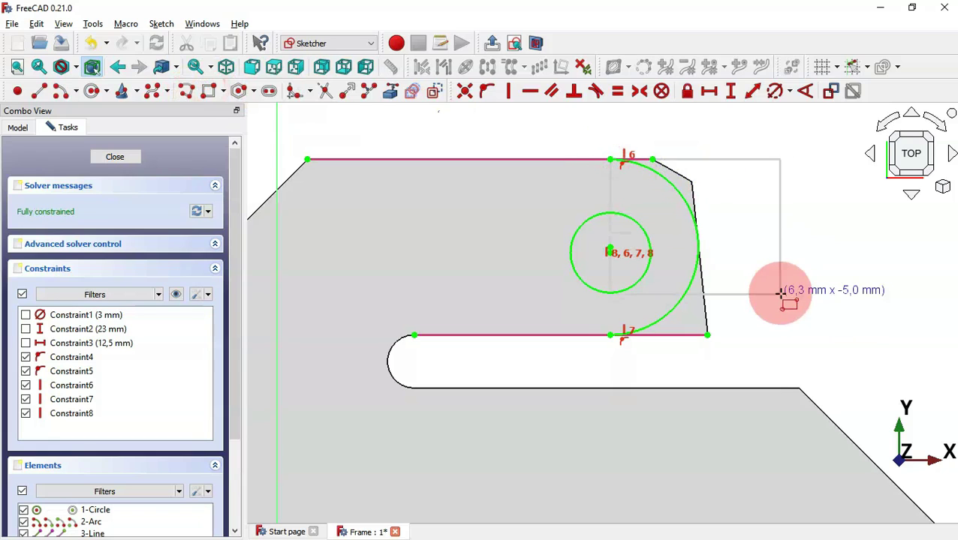
left_click(887, 371)
key("Escape")
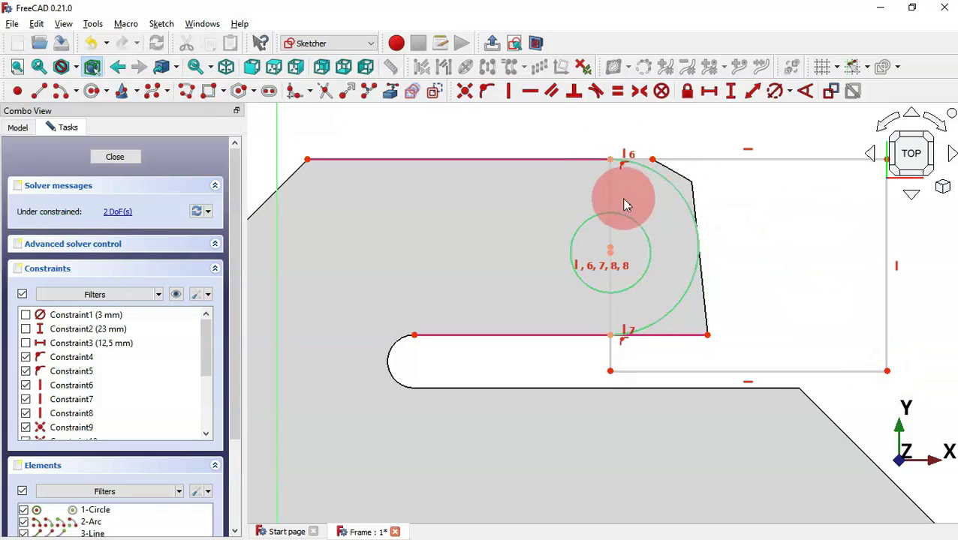
- Delete the rectangle's left side and make its open lower corner coincident with the arc's lower endpoint
left_click(611, 195)
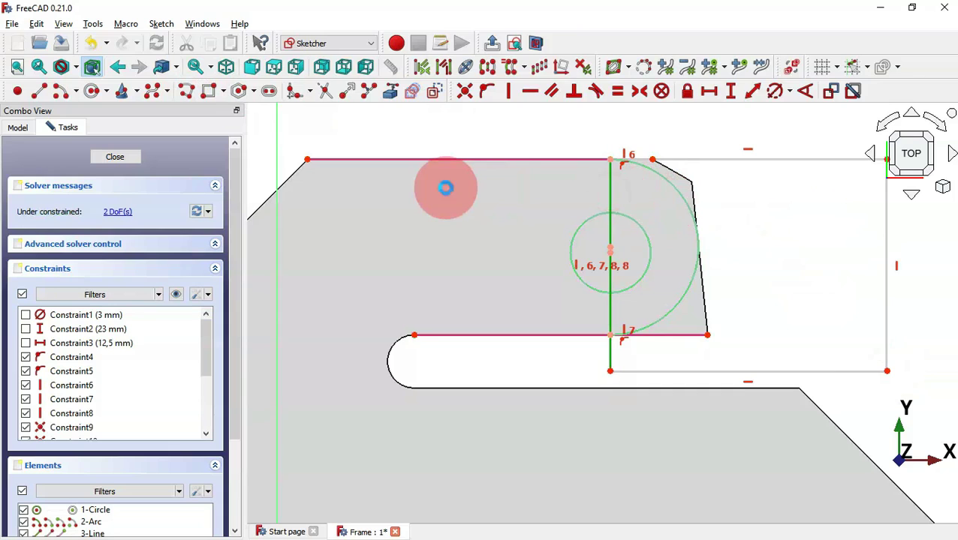
key("Delete")
left_click_drag(593, 324, 637, 397)
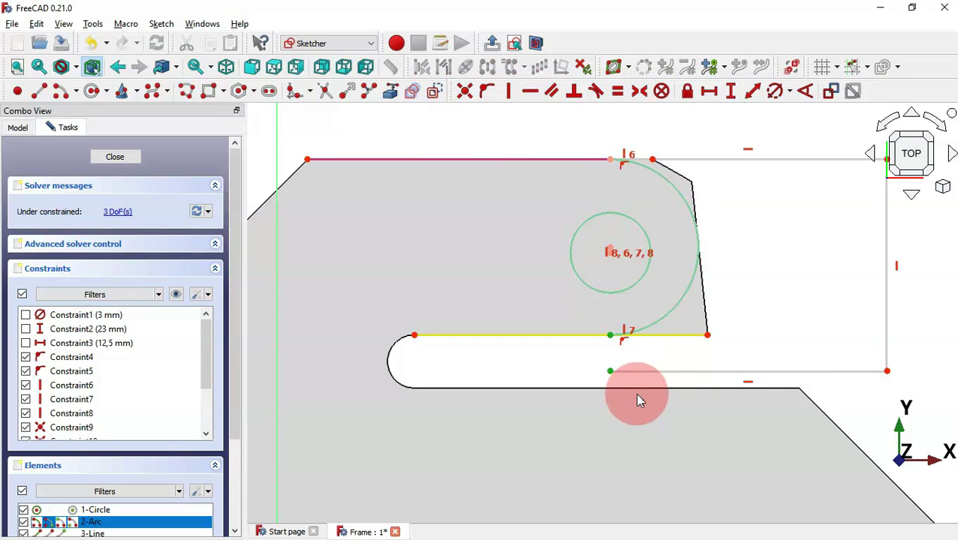
left_click(467, 96)
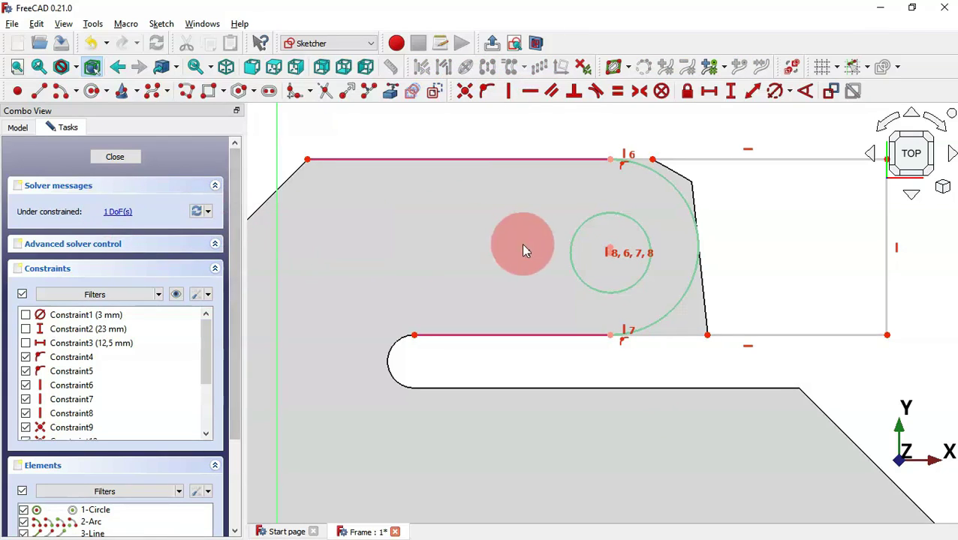
- Set the horizontal length of the open rectangle's upper line to 10 mm
left_click(708, 91)
left_click(754, 159)
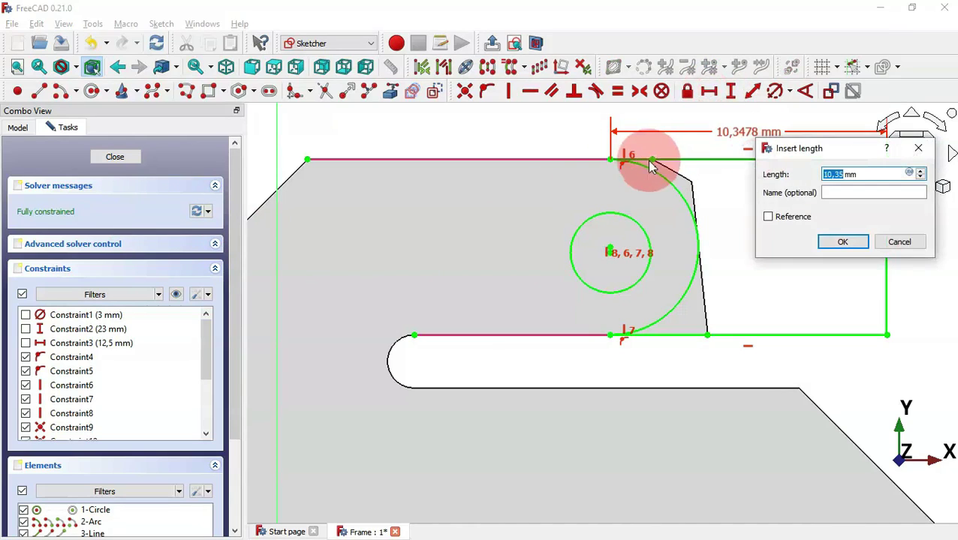
type("10")
key("Return")
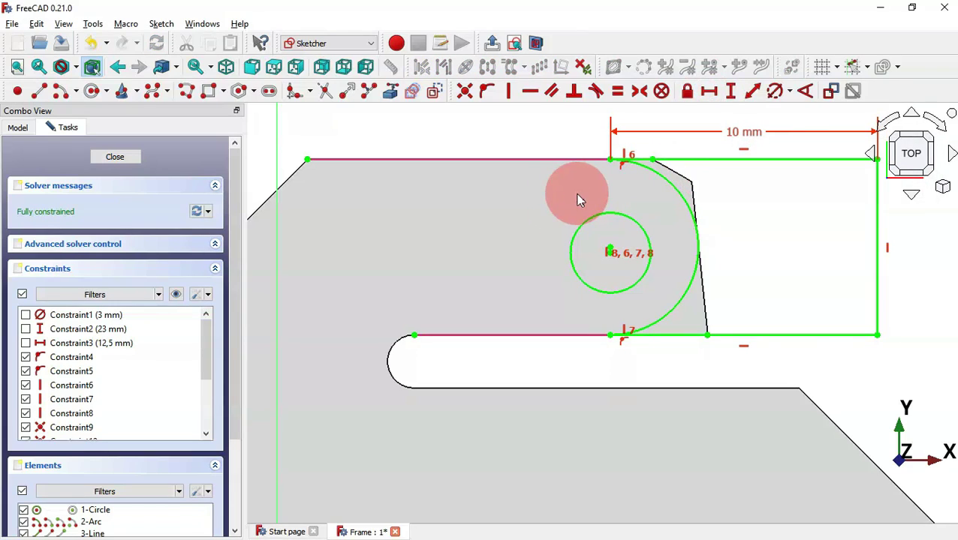
- Close the sketch and cut it through the arm as a 5 mm deep pocket
key("Escape")
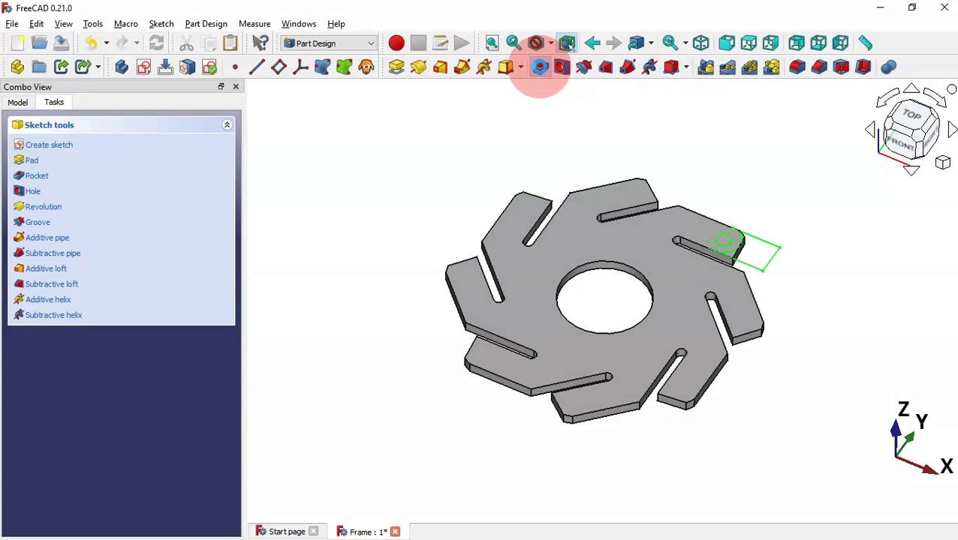
left_click(540, 67)
left_click(93, 135)
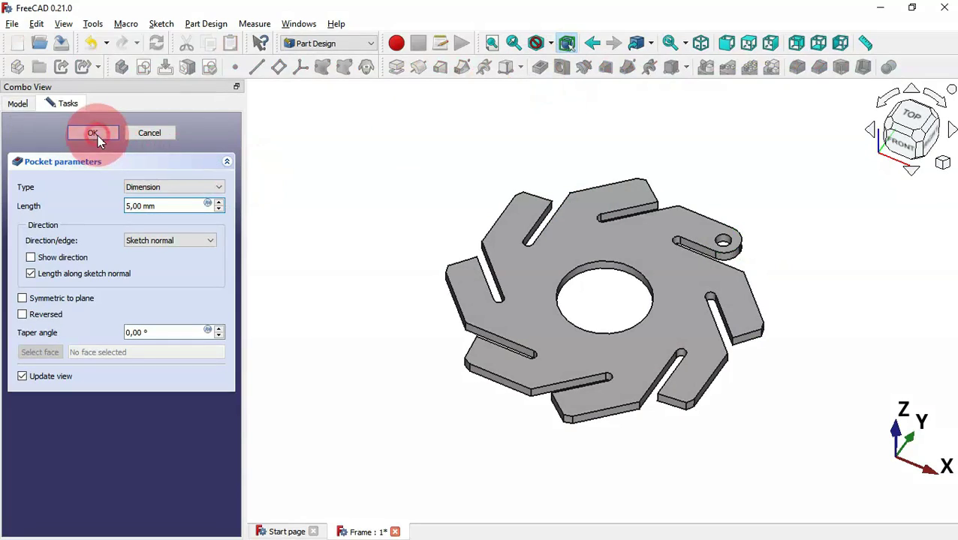
- Fillet the outer corner edge where the rounded arm's outer side meets the neighbouring slot with a 7 mm radius
middle_click_drag(450, 196, 488, 322)
scroll(680, 228, "up", 6)
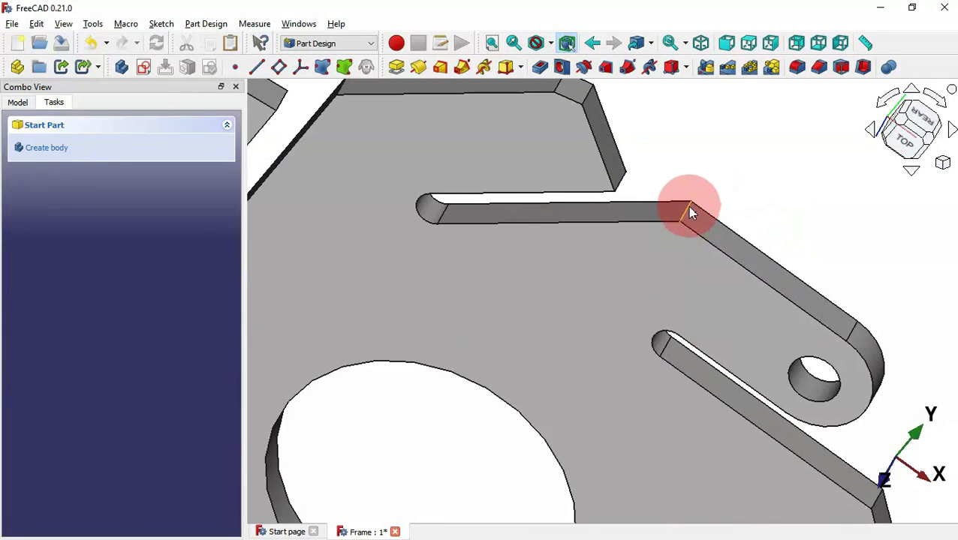
left_click(689, 210)
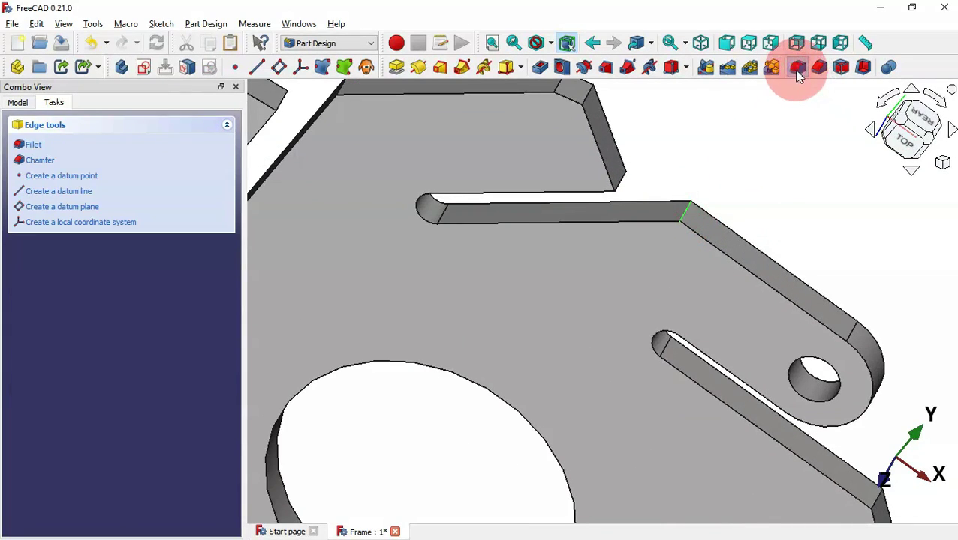
left_click(797, 68)
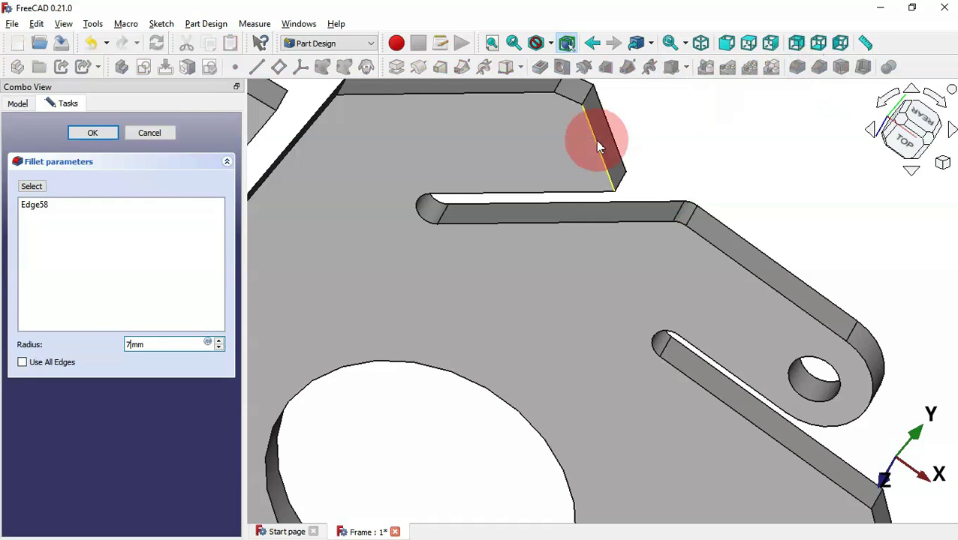
key("Return")
- Polar-pattern the arm's pocket and the corner fillet together around the plate's centre over 360° with 8 occurrences
key("v")
key("f")
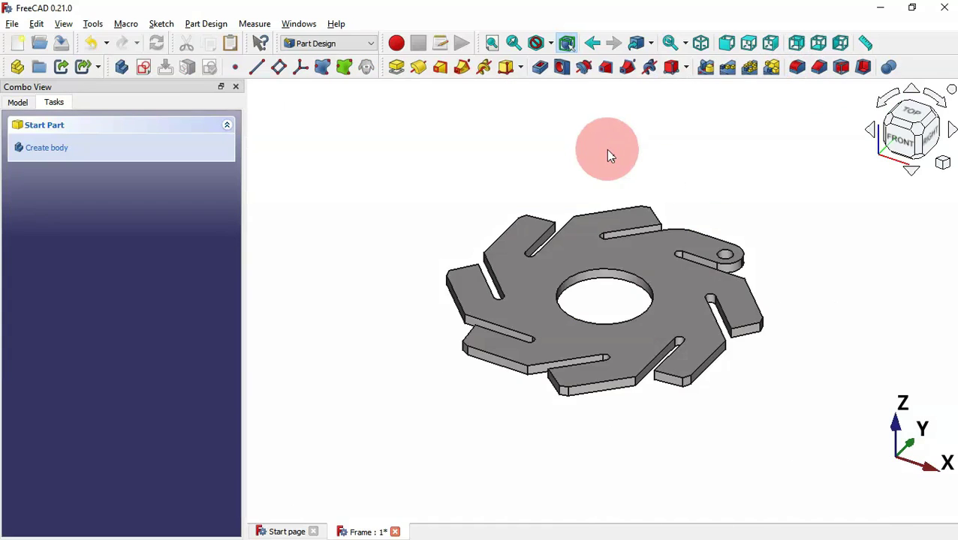
key("2")
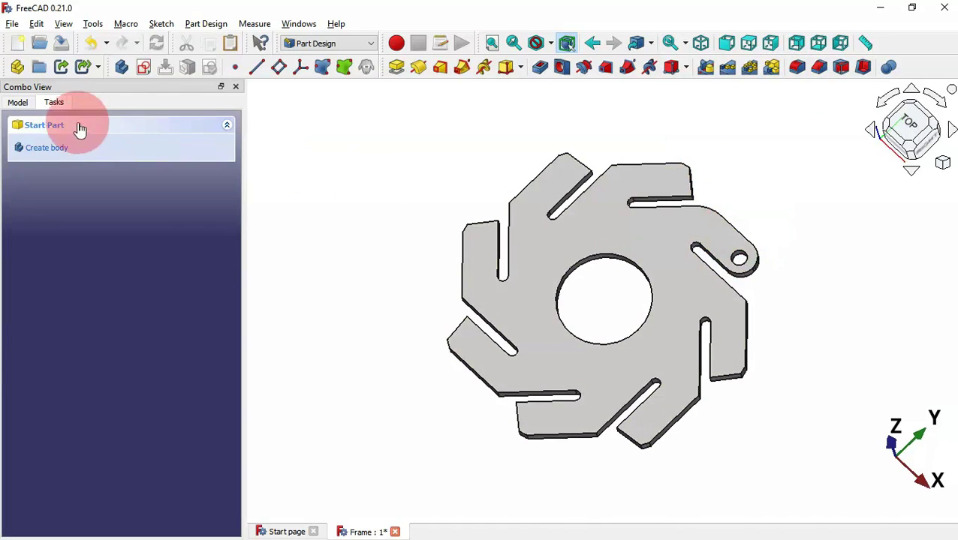
left_click(28, 102)
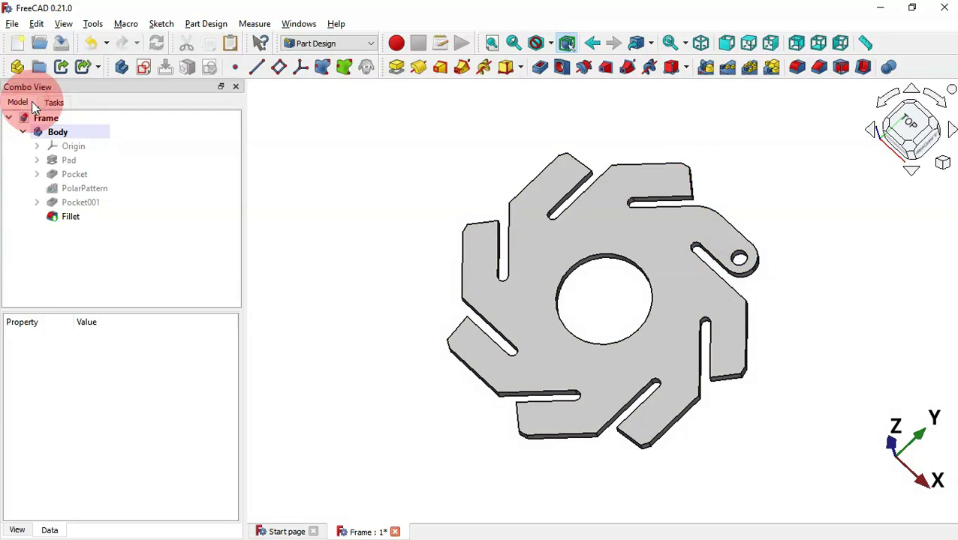
left_click(85, 202)
left_click(74, 218, "ctrl")
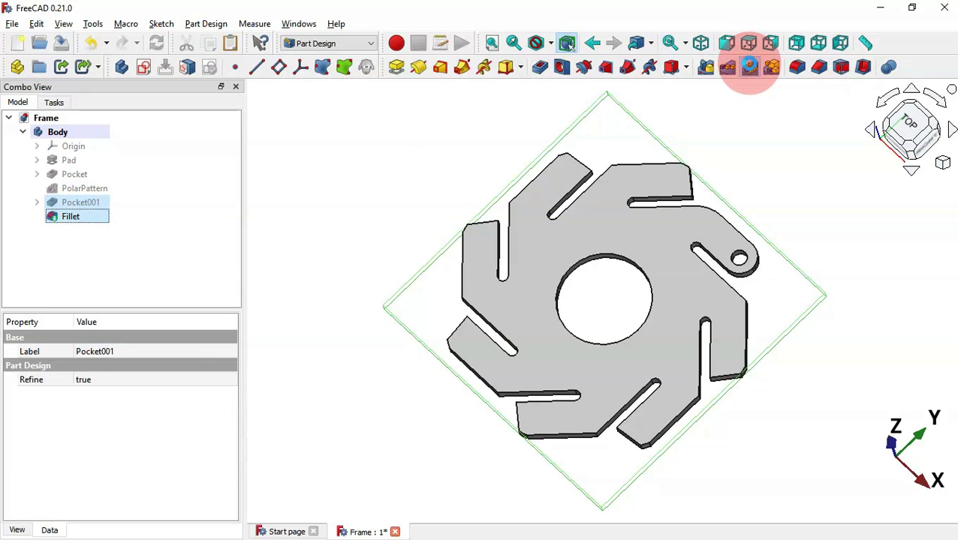
left_click(749, 68)
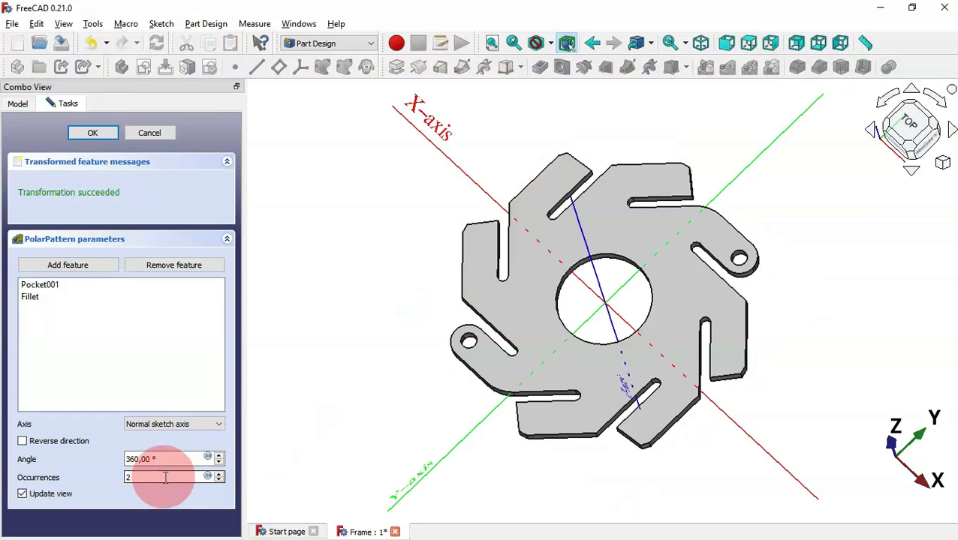
left_click_drag(163, 477, 50, 476)
type("8")
left_click(92, 134)
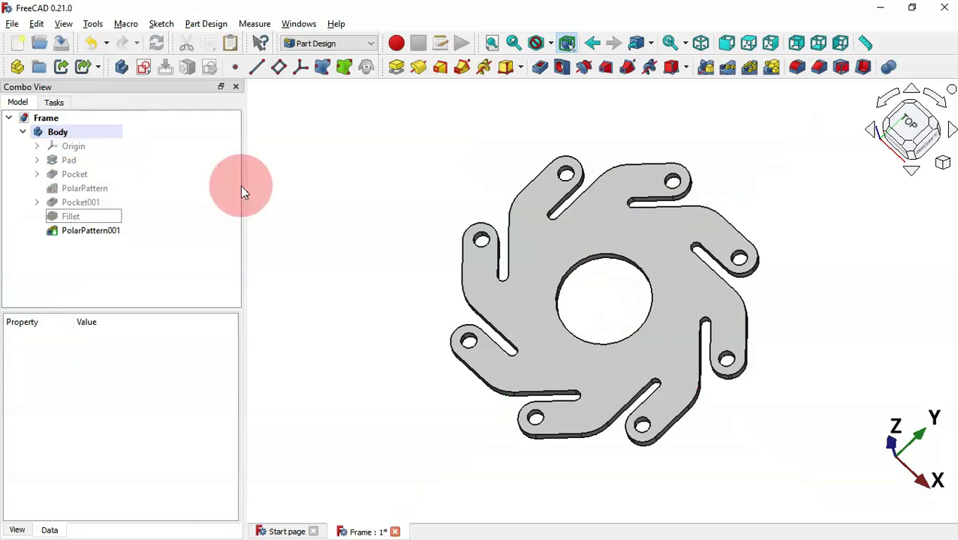
- Start a new sketch on the plate's top face and reference the top arm's straight upper edge as external geometry
left_click(651, 238)
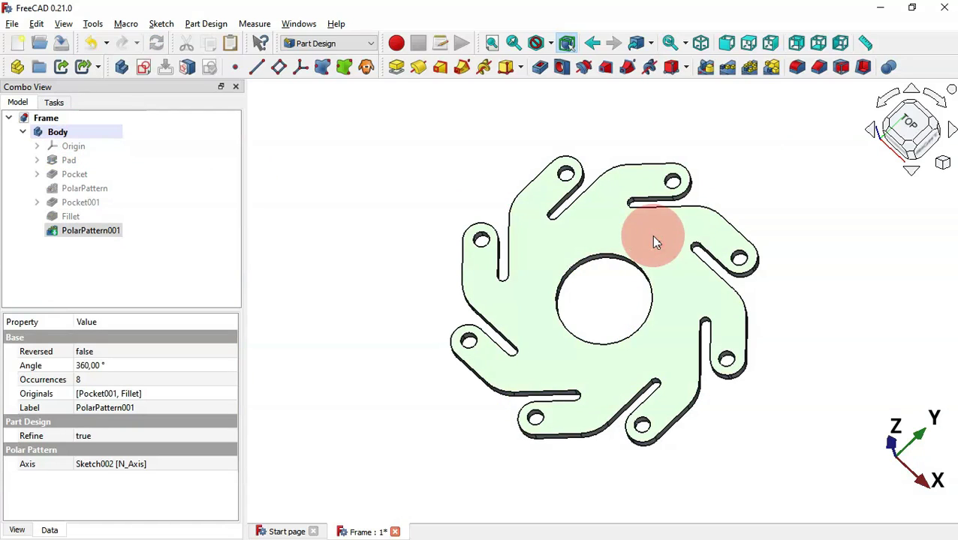
left_click(143, 68)
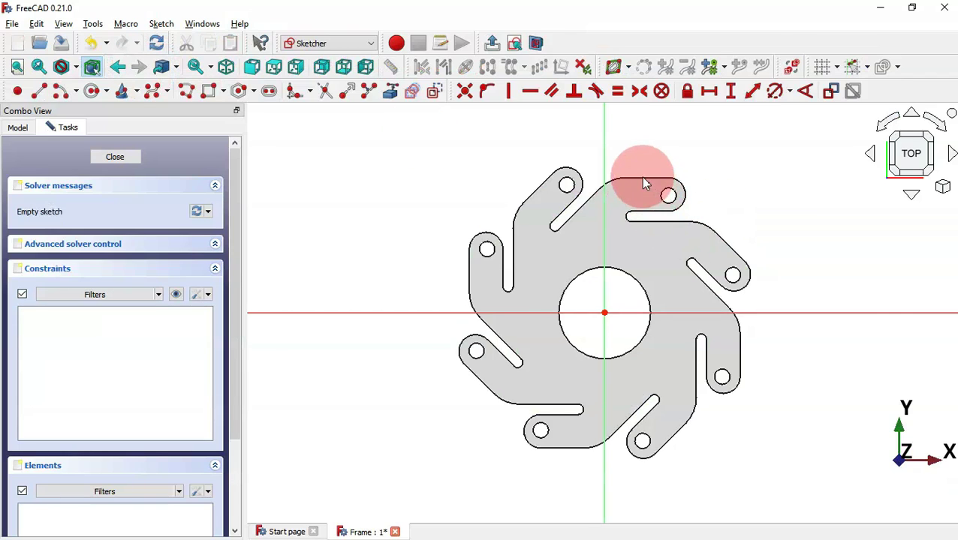
scroll(642, 178, "up", 5)
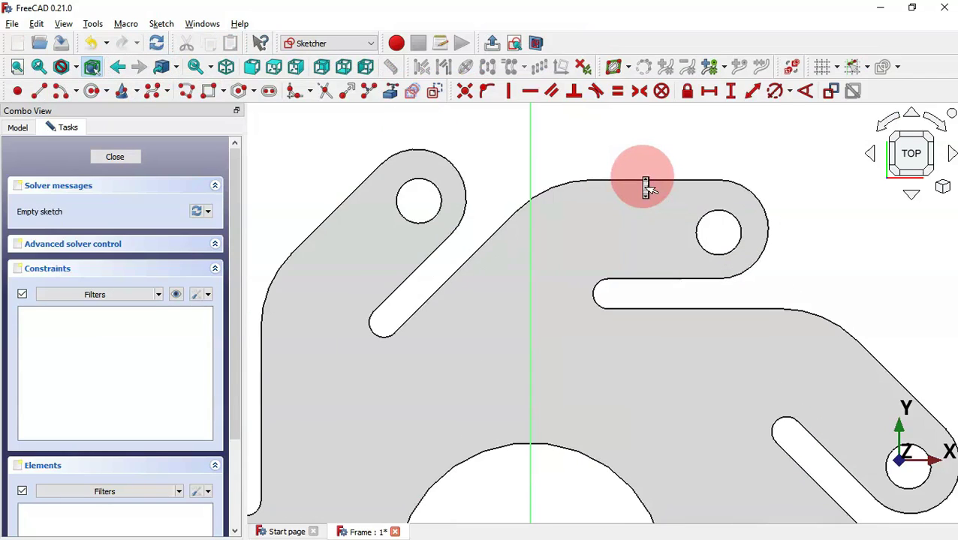
left_click(392, 91)
left_click(681, 180)
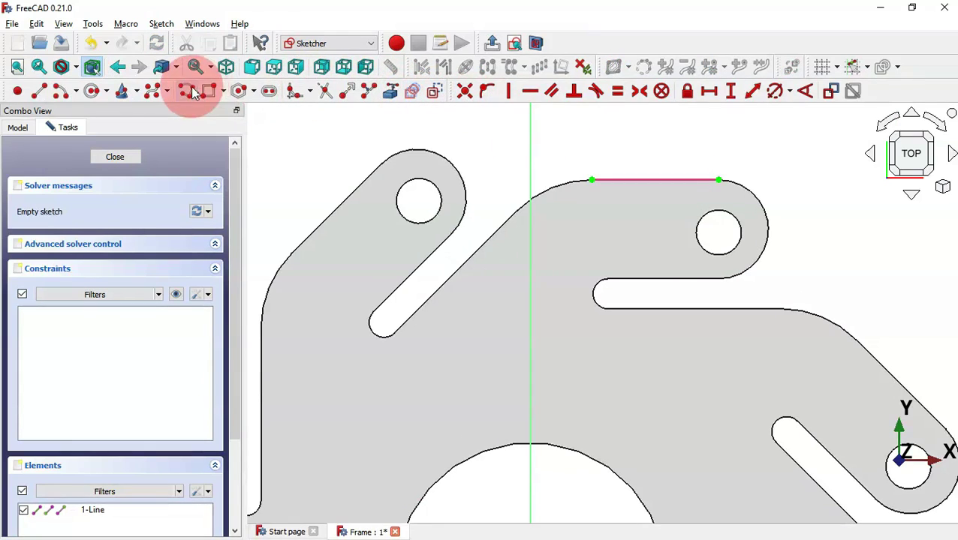
- Draw a vertical line across the top arm, about 3.7 mm left of the referenced edge's right endpoint, from above the arm into the slot
left_click(41, 96)
left_click(663, 161)
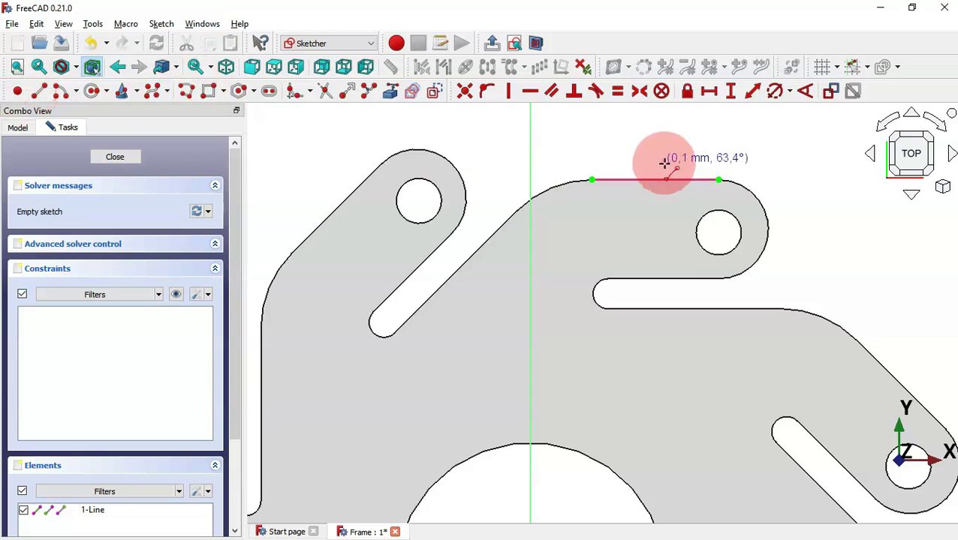
left_click(662, 291)
- Set the horizontal distance between the vertical line's upper end and the referenced edge's right endpoint to 5.95 mm
left_click(709, 91)
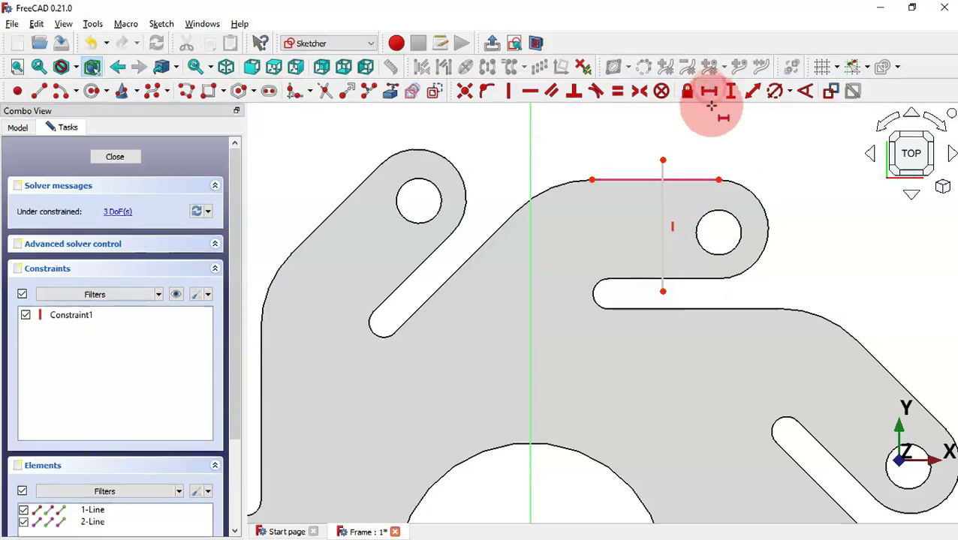
left_click(719, 180)
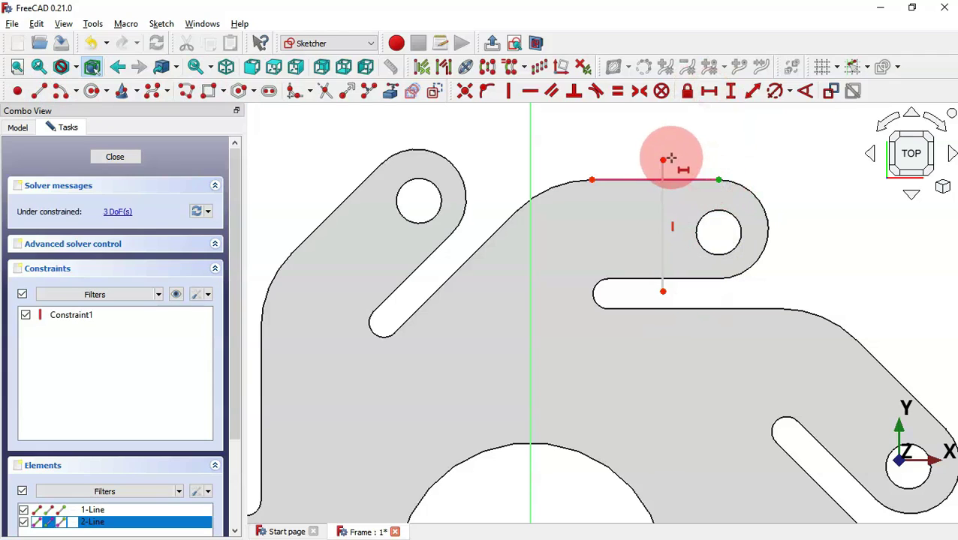
left_click(661, 160)
left_click(662, 159)
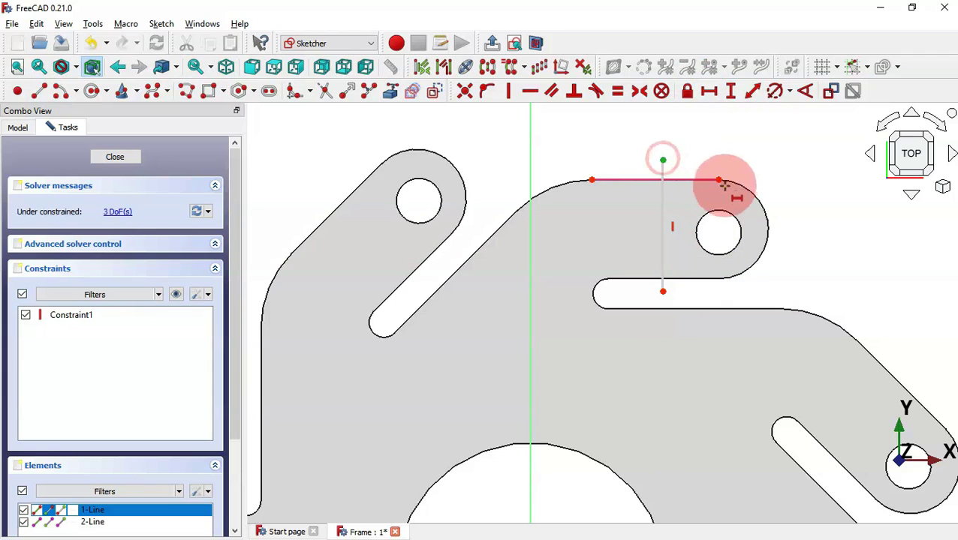
left_click(719, 179)
key("l")
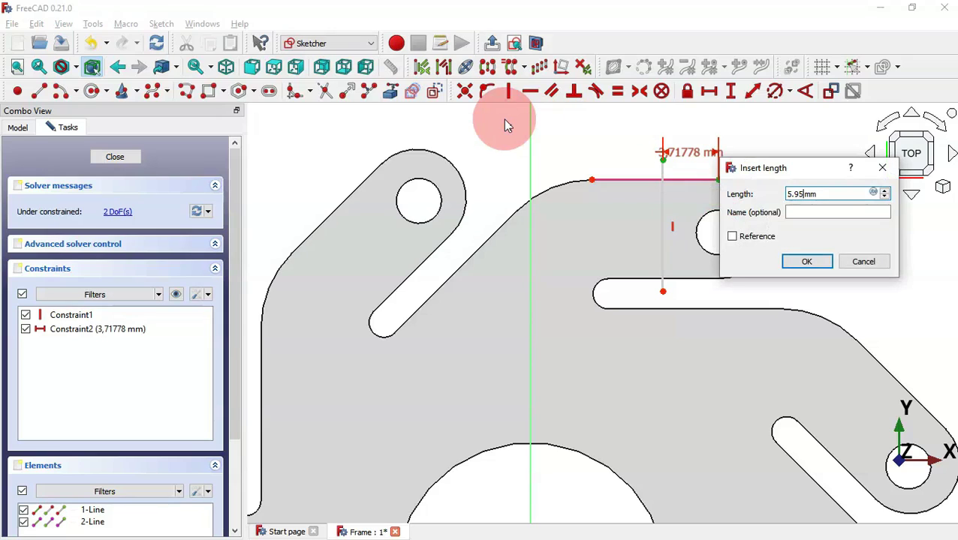
type("5.95")
key("Return")
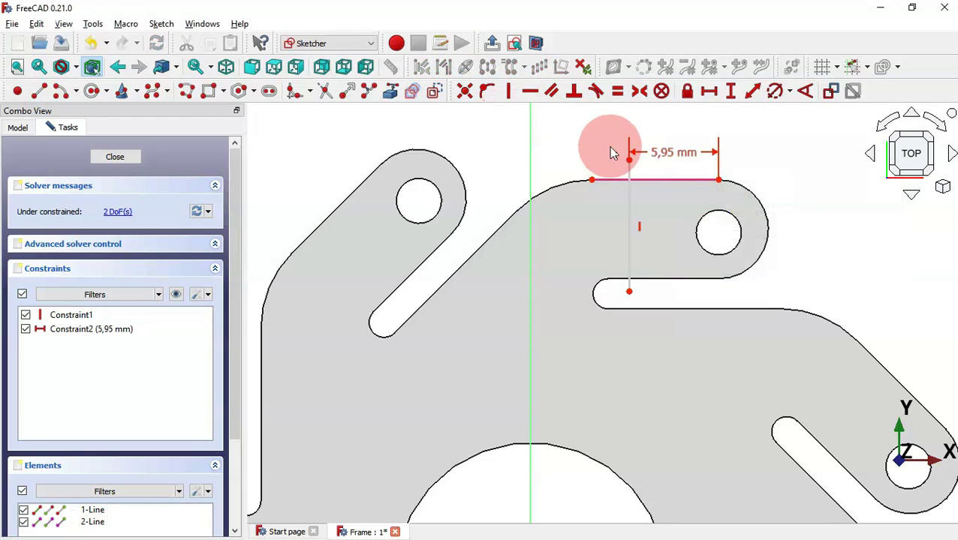
- Finish the bend-line sketch and switch to the Sheet Metal workbench with the model tree shown
key("Escape")
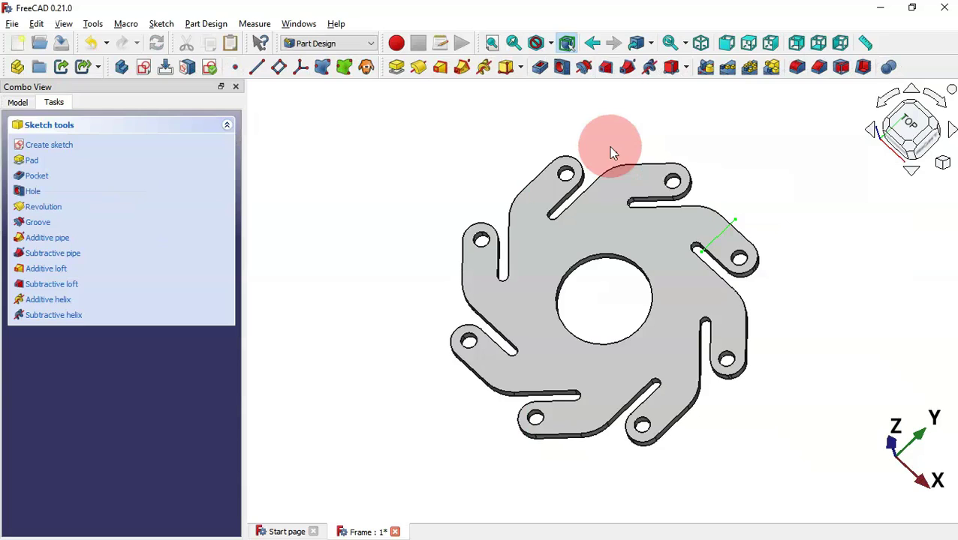
left_click(331, 43)
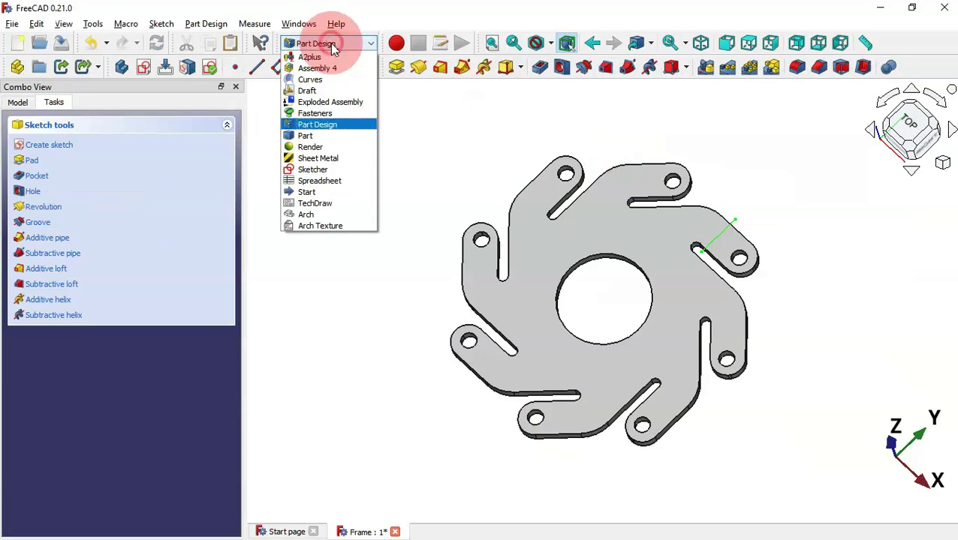
left_click(319, 158)
left_click(18, 102)
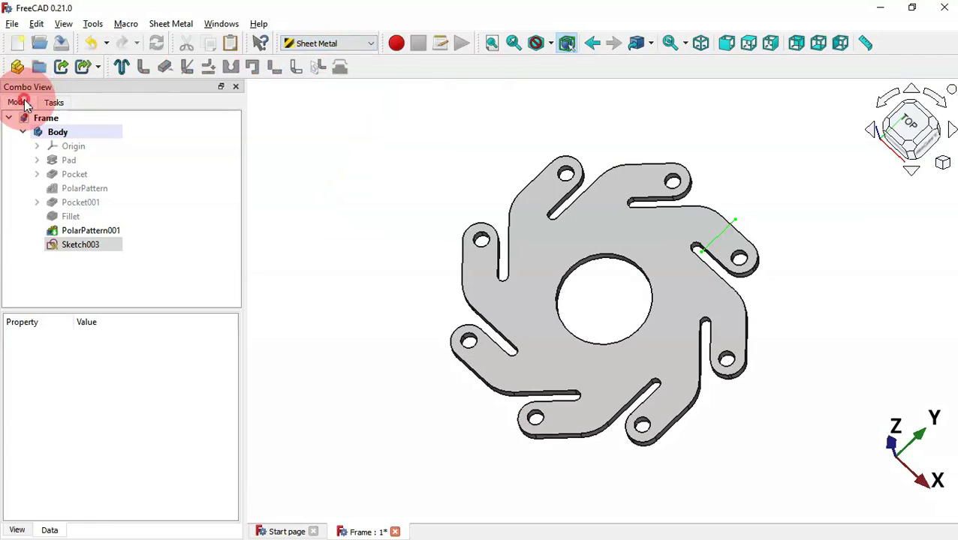
left_click(348, 200)
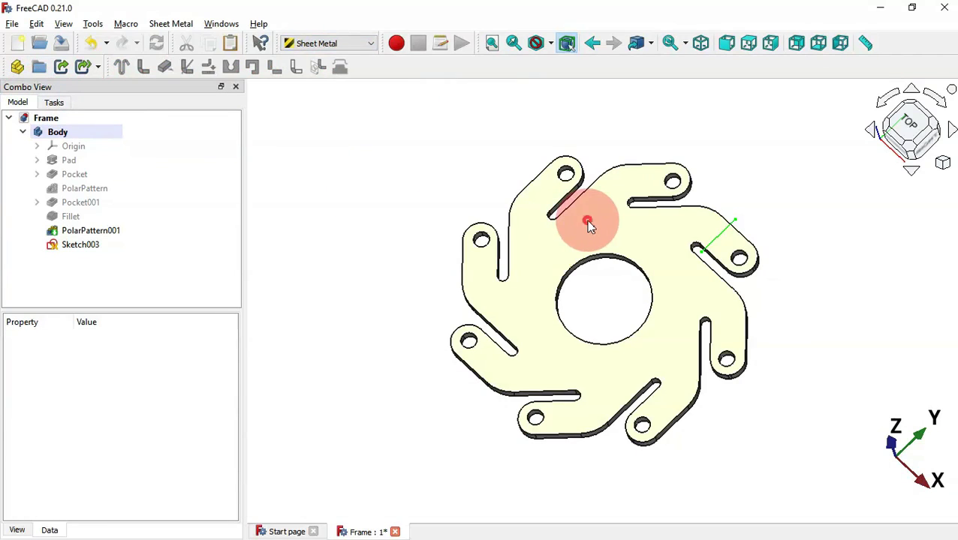
- Fold the top arm along the sketched bend line, using the plate's top face as the base face
left_click(588, 225)
left_click(95, 278)
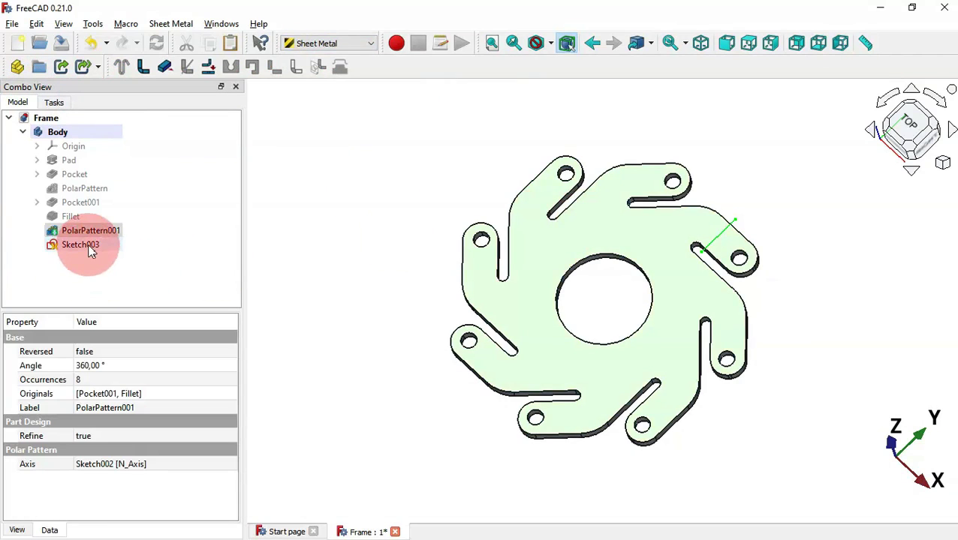
left_click(83, 246, "ctrl")
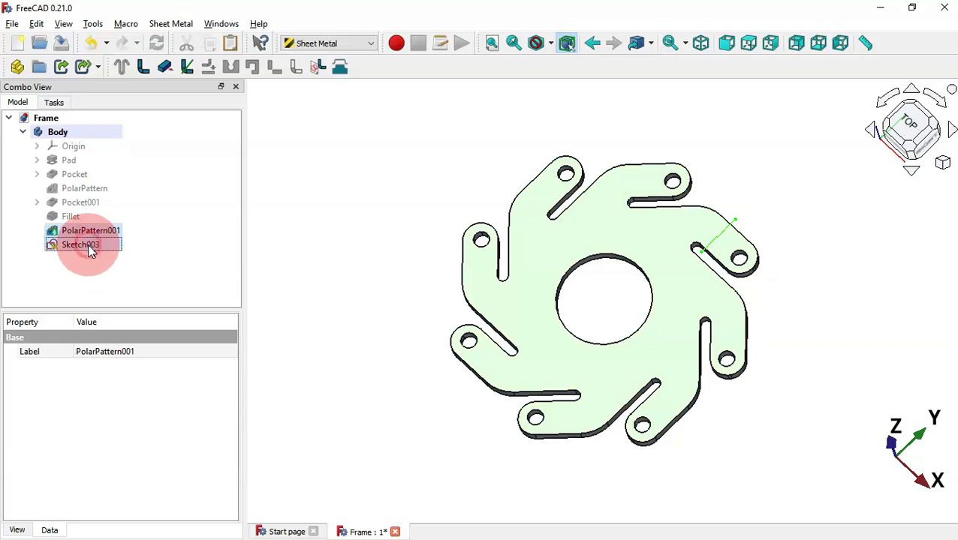
left_click(189, 66)
left_click(454, 233)
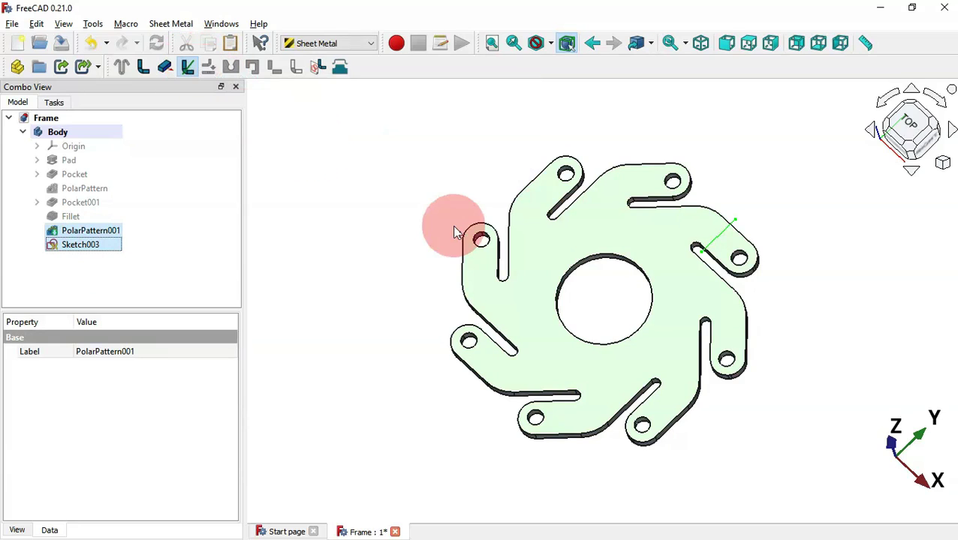
left_click_drag(532, 285, 726, 274)
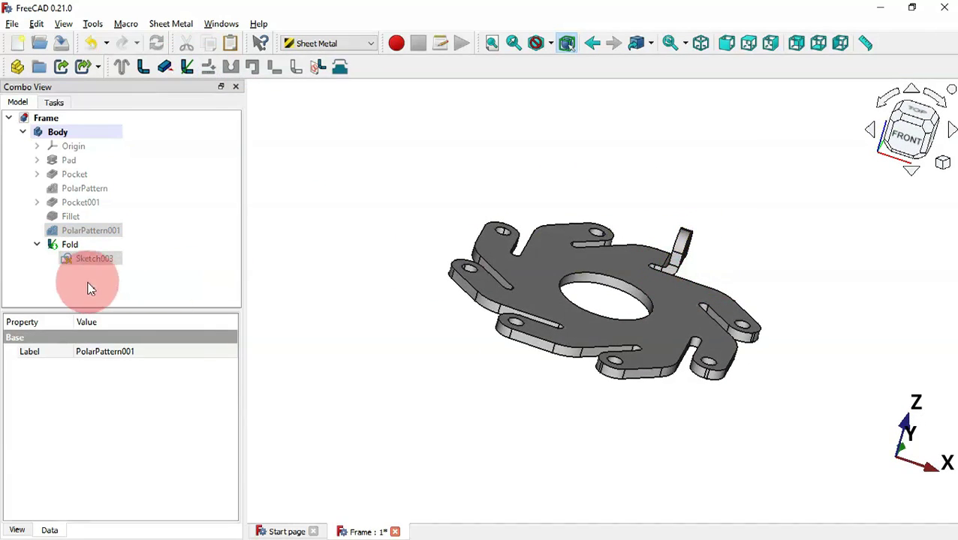
- Set the fold's bend angle to 45°
left_click(78, 244)
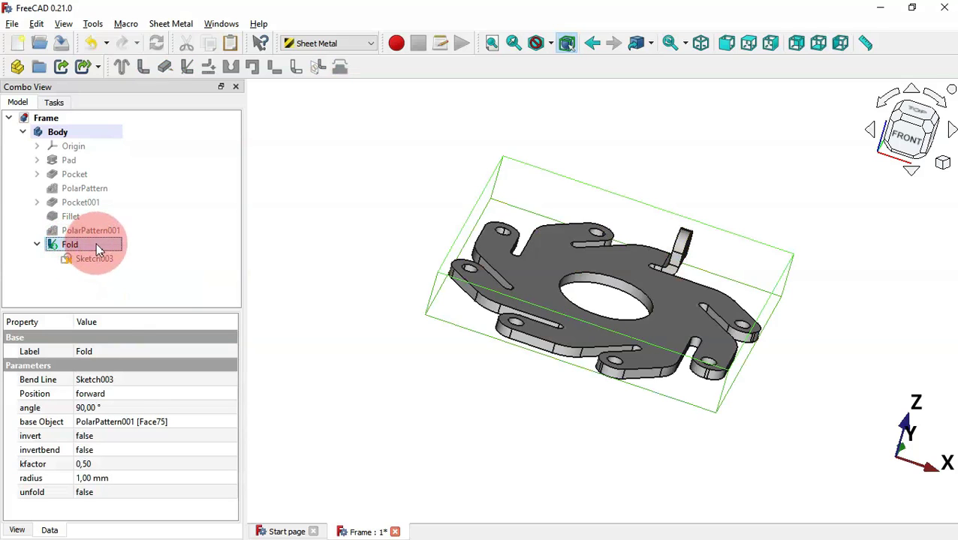
left_click(174, 405)
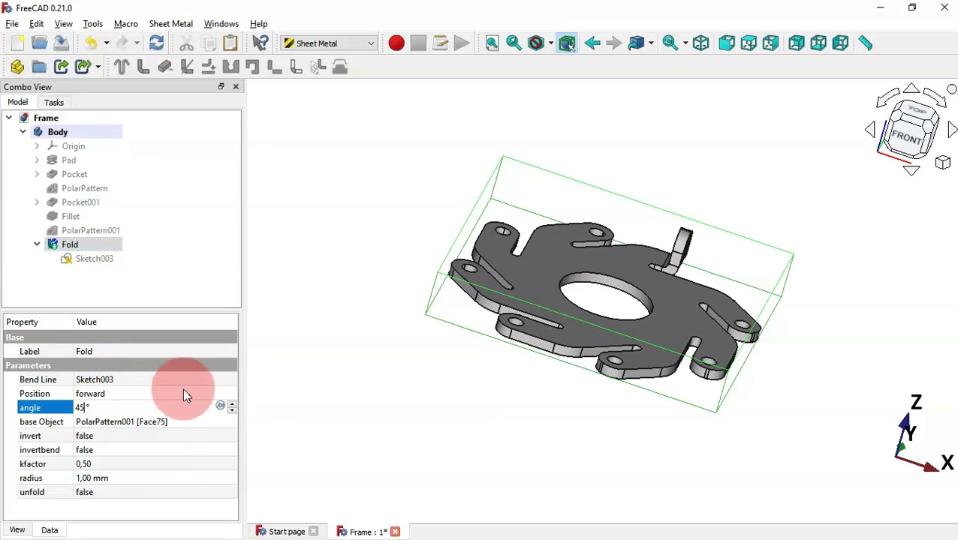
key("Return")
left_click(324, 358)
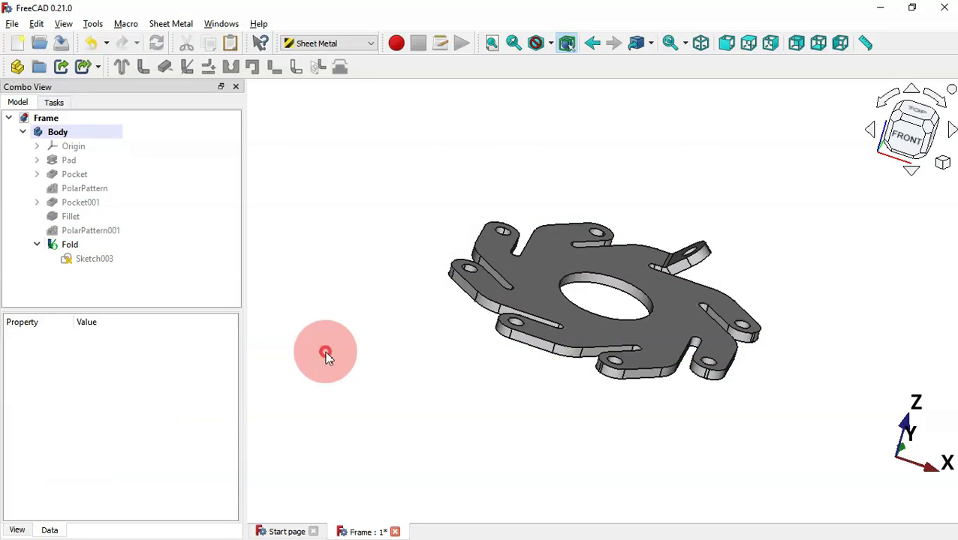
middle_click_drag(650, 174, 628, 205)
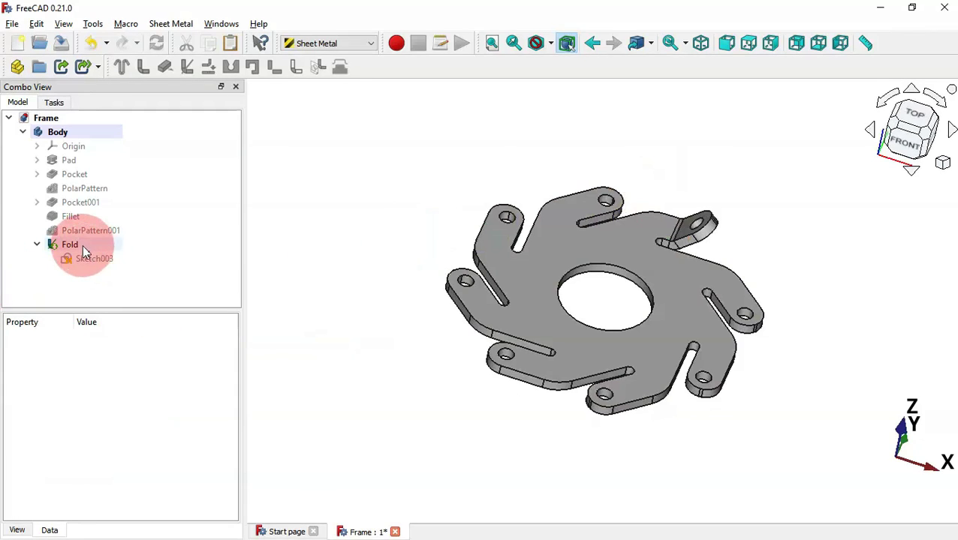
- Switch to the Part Design workbench and show the model tree
left_click(334, 45)
left_click(331, 124)
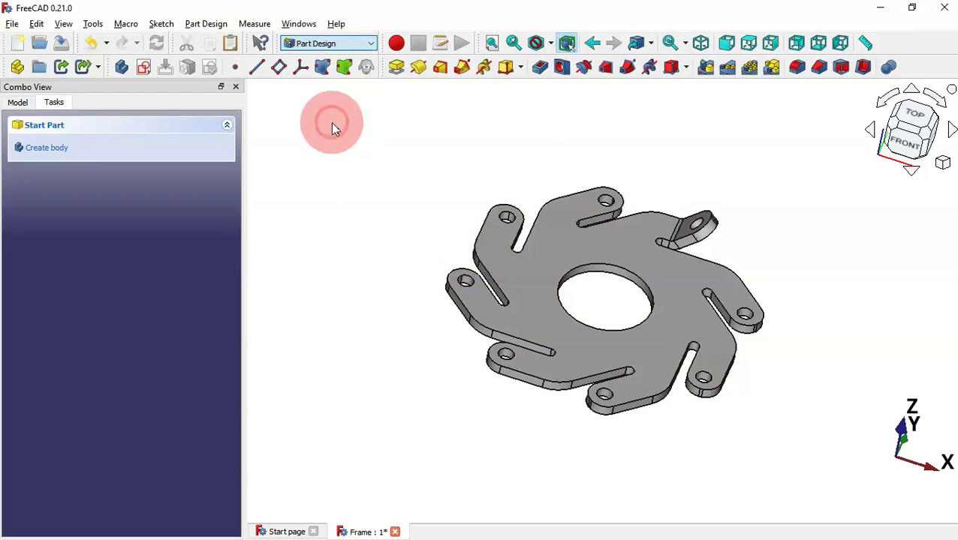
left_click(19, 104)
- Try to polar-pattern the fold around the base Z axis
left_click(80, 246)
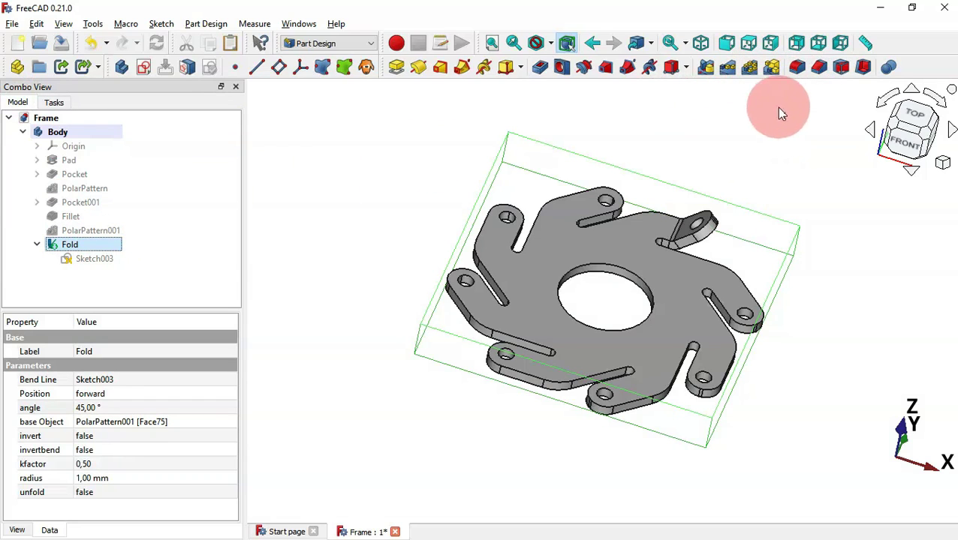
left_click(751, 68)
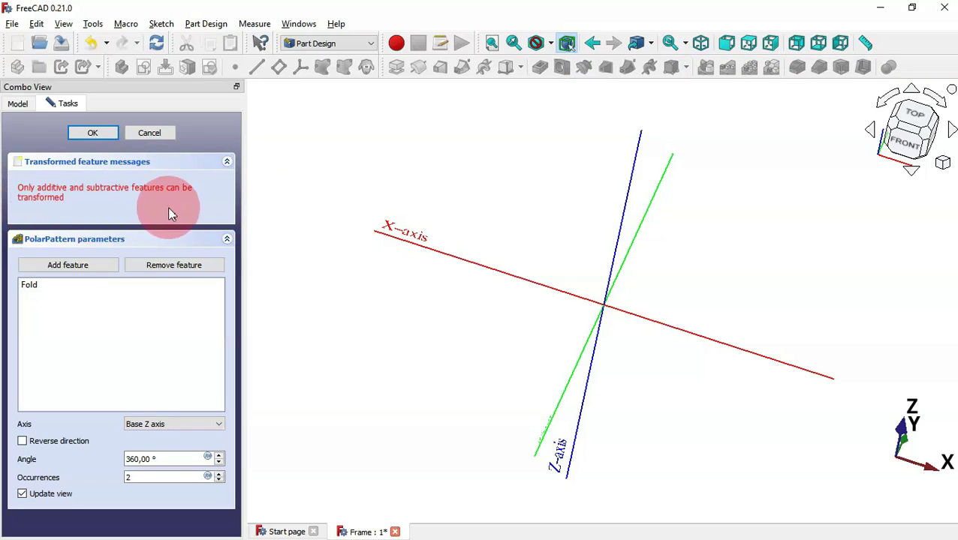
left_click(152, 134)
middle_click_drag(663, 171, 629, 183)
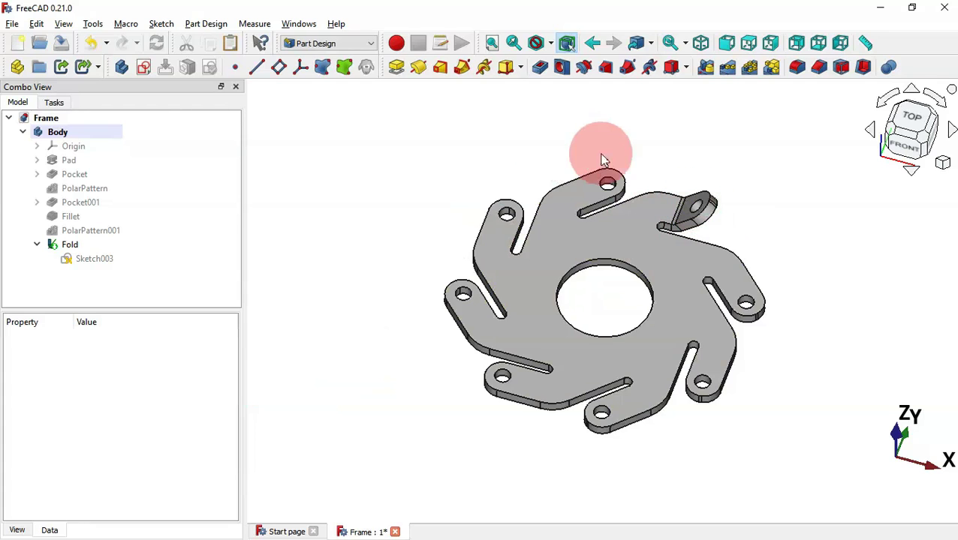
- Start a sketch on the folded plate's top face, referencing the lower straight edge of the folded arm's slot and the neighbouring slot's round end as external geometry
left_click(670, 300)
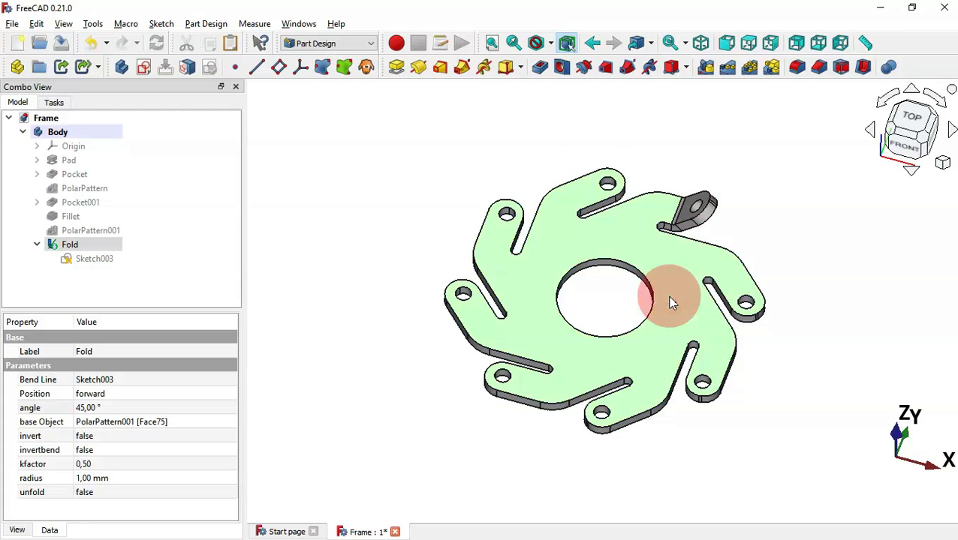
left_click(151, 68)
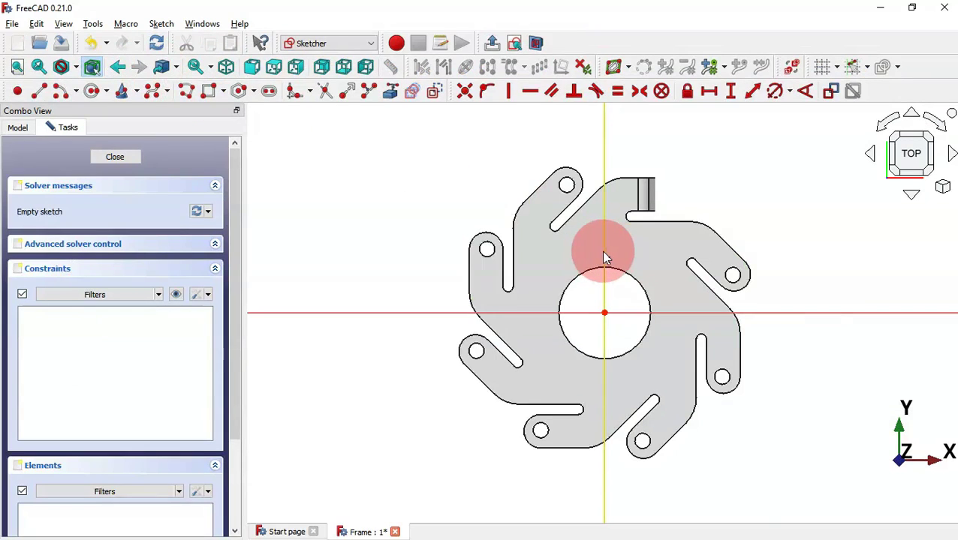
scroll(601, 251, "up", 3)
left_click(390, 92)
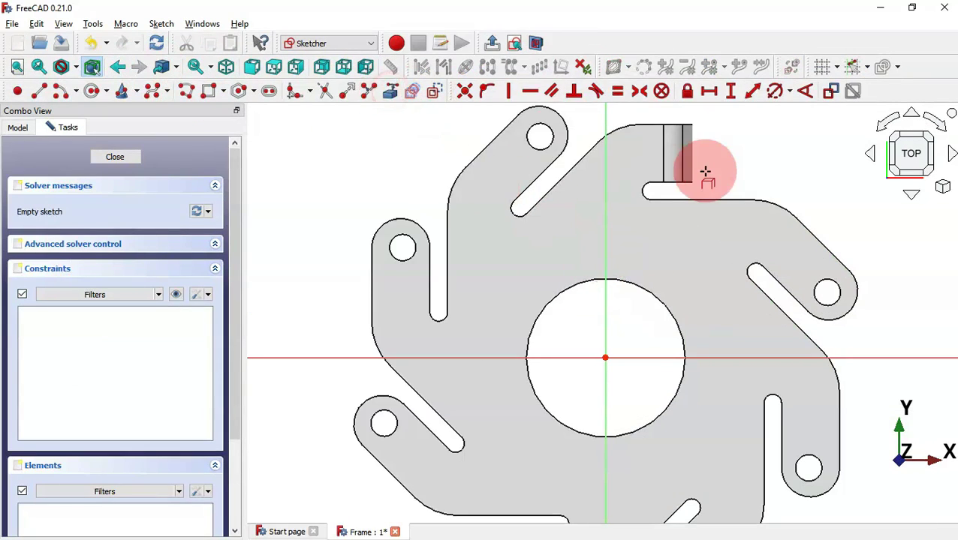
scroll(705, 175, "up", 2)
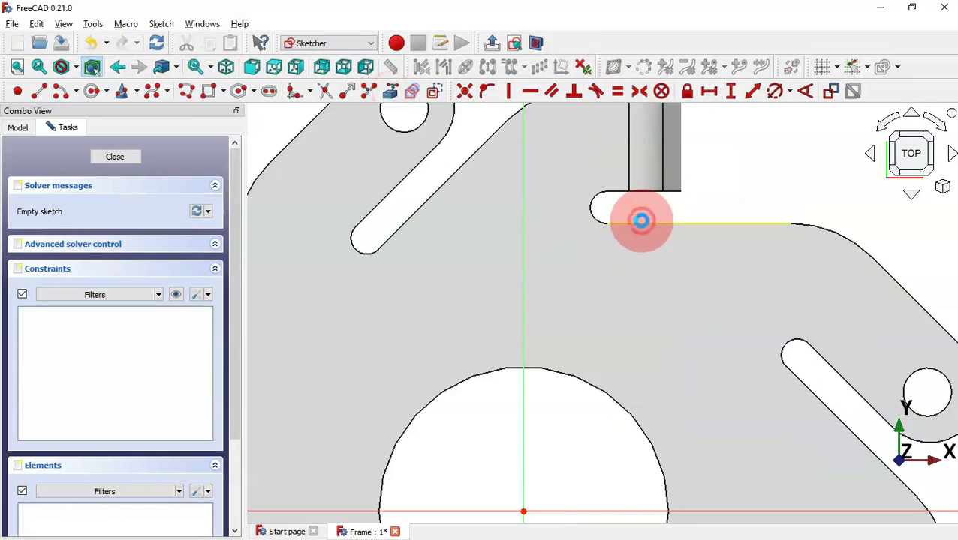
left_click(640, 220)
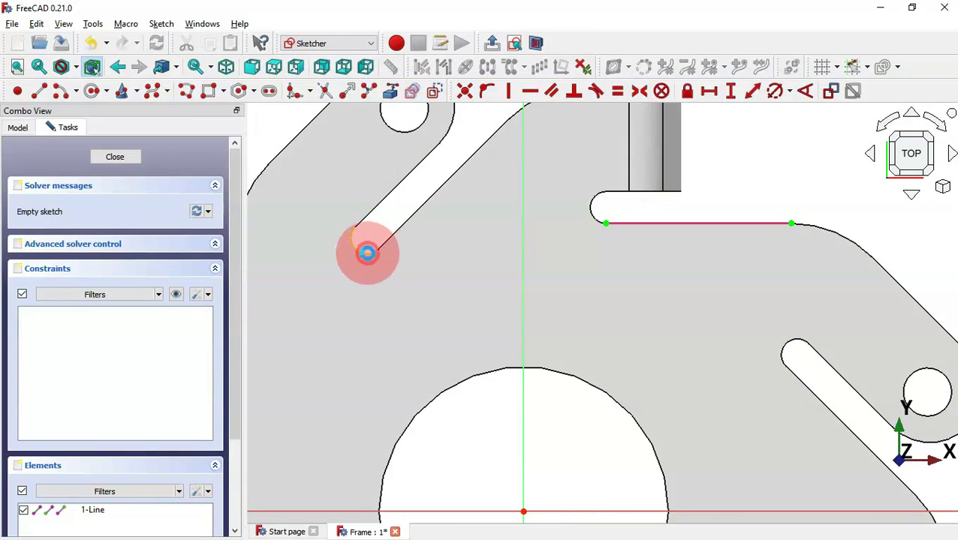
left_click(367, 253)
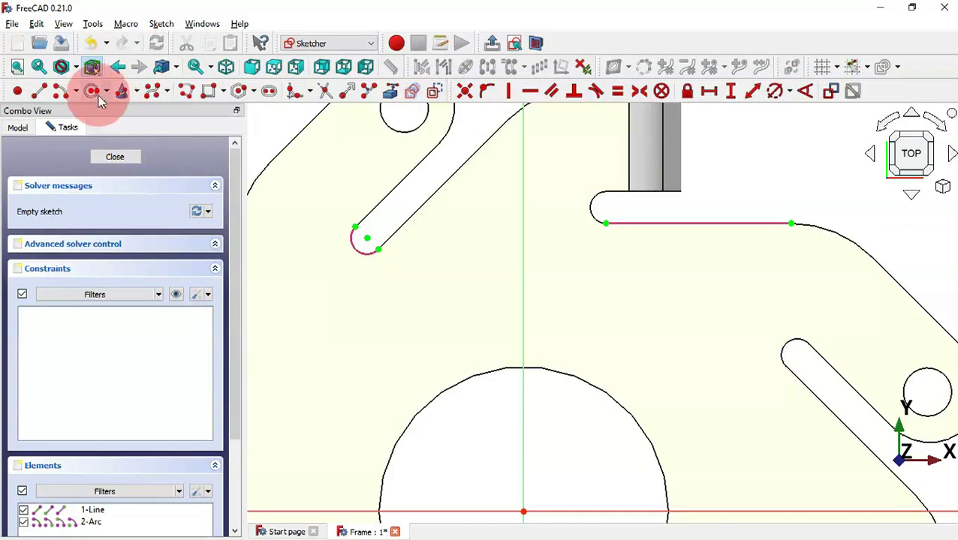
- Draw a large arc of about 18.6 mm radius centred on the origin, from the referenced edge's left endpoint around to the neighbouring slot's round end
left_click(57, 87)
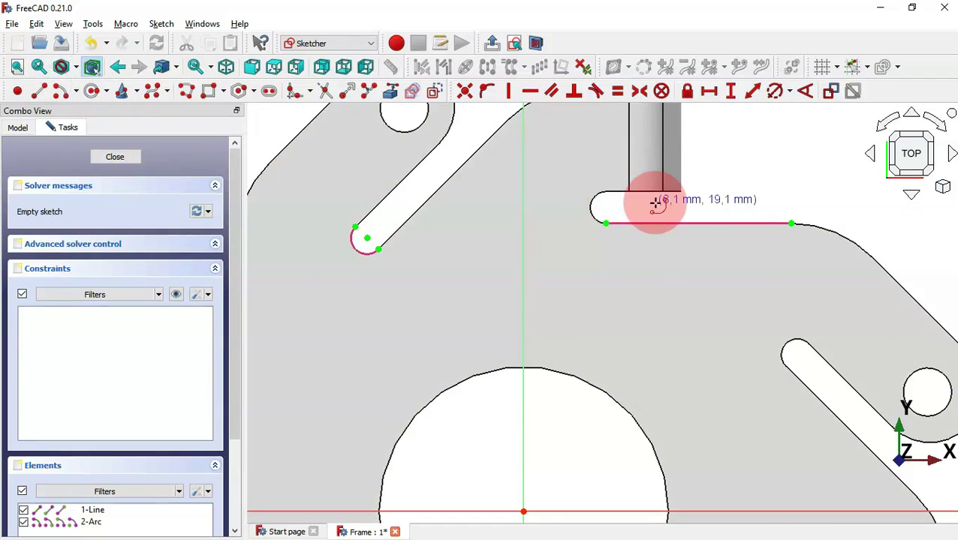
scroll(654, 205, "down", 3)
left_click(576, 391)
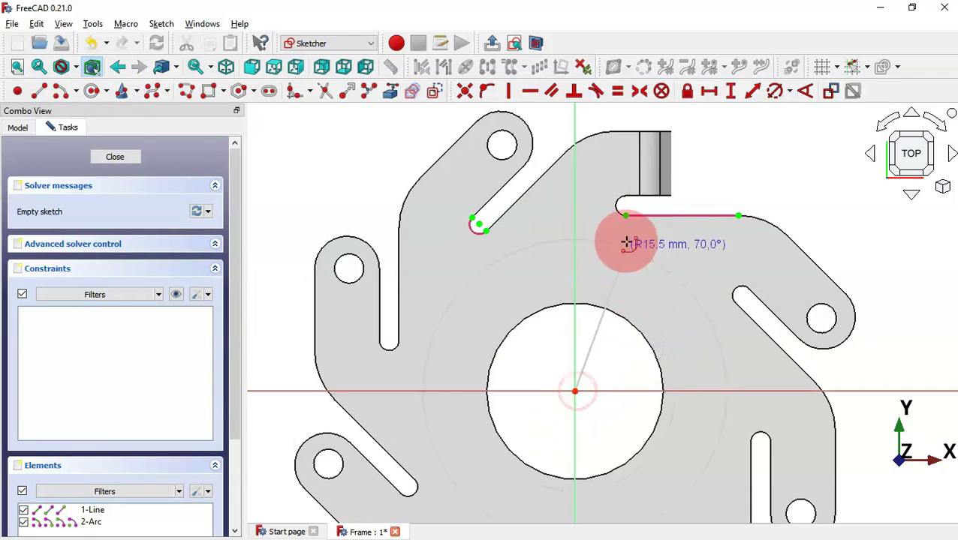
scroll(626, 240, "up", 2)
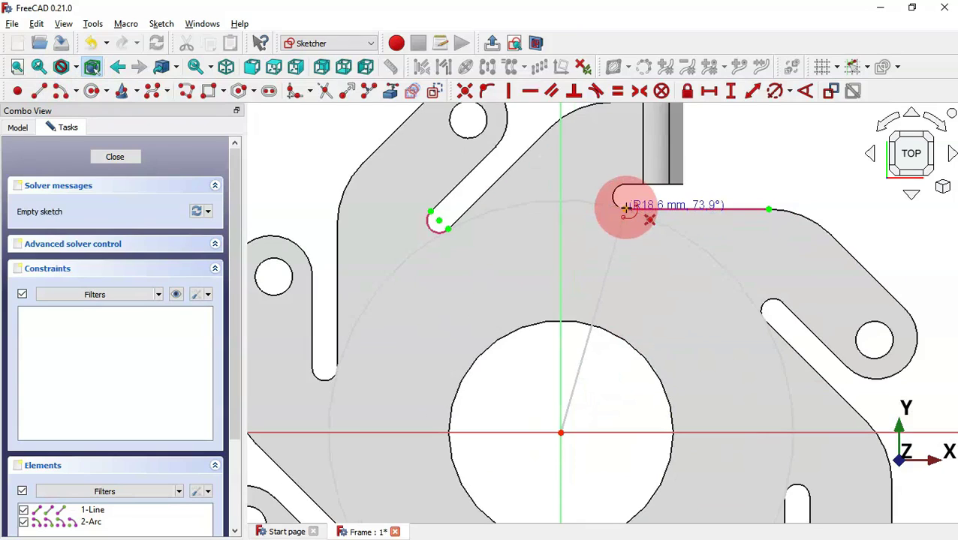
left_click(625, 210)
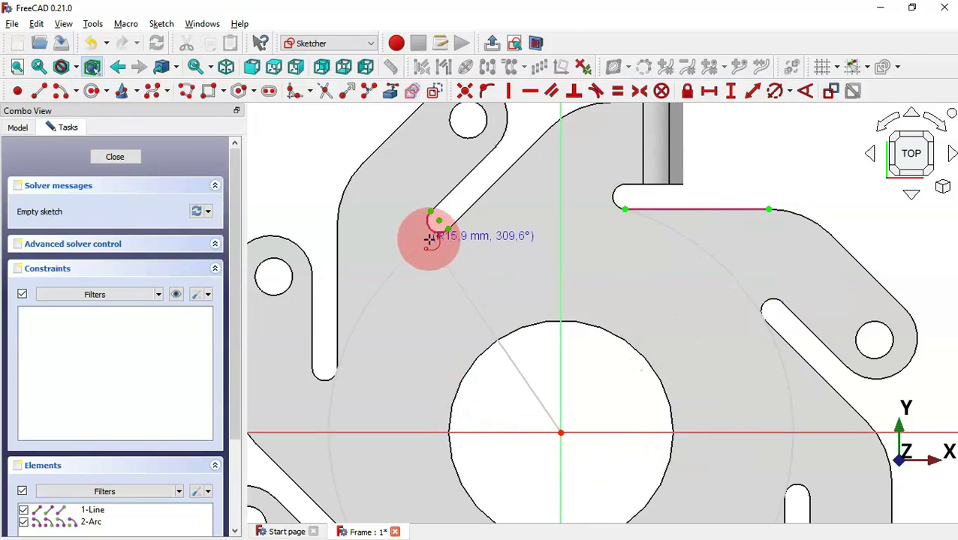
scroll(429, 239, "up", 3)
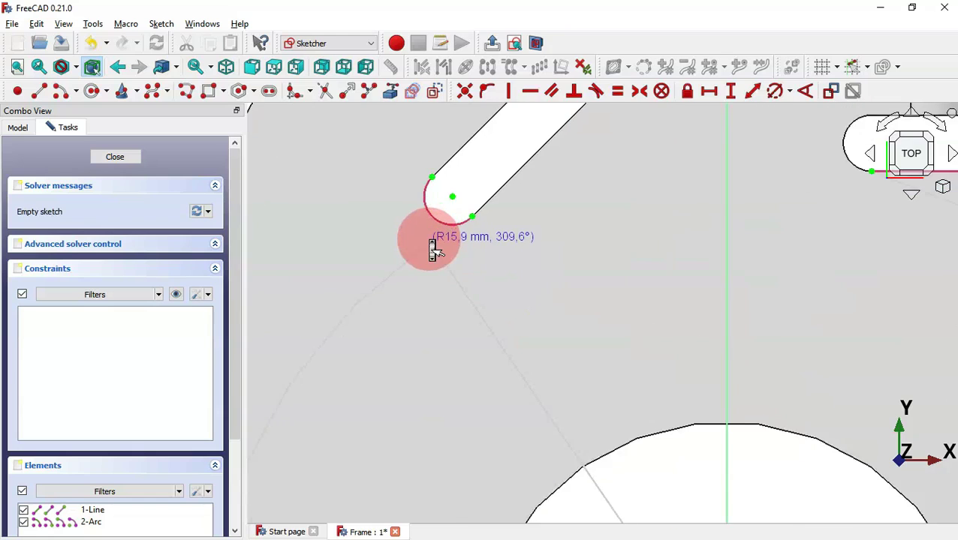
left_click(465, 221)
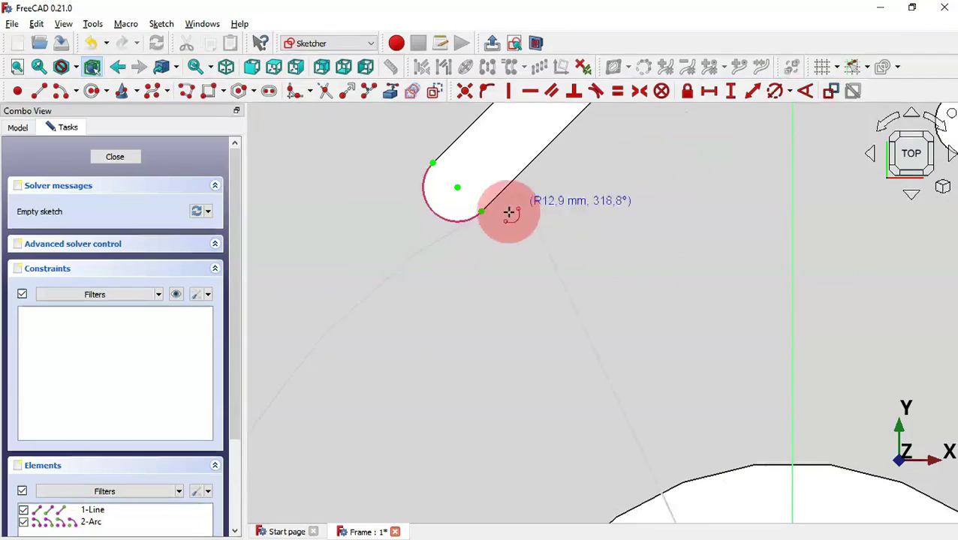
left_click(459, 219)
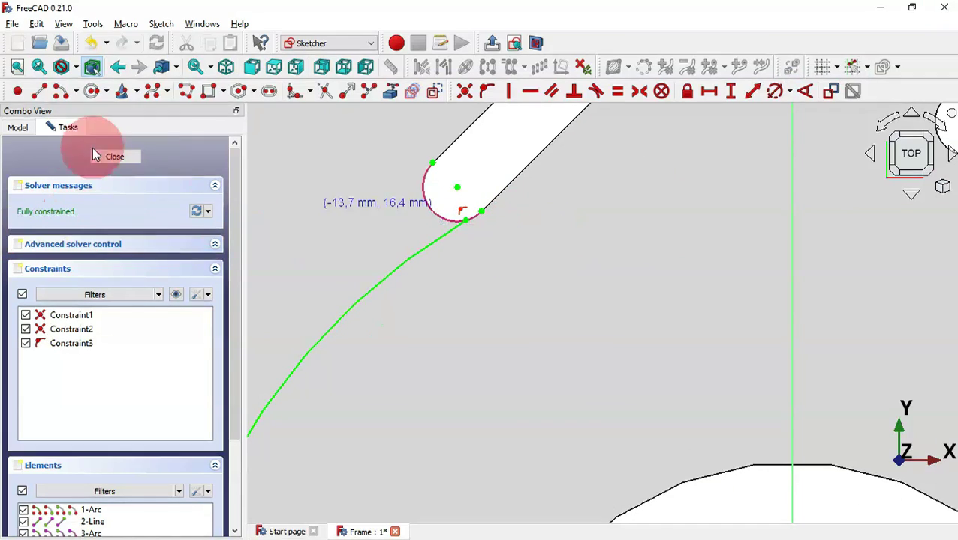
- Draw a polyline from the arc's endpoint at the folded arm's slot, running outside and around the unfolded arms
left_click(186, 91)
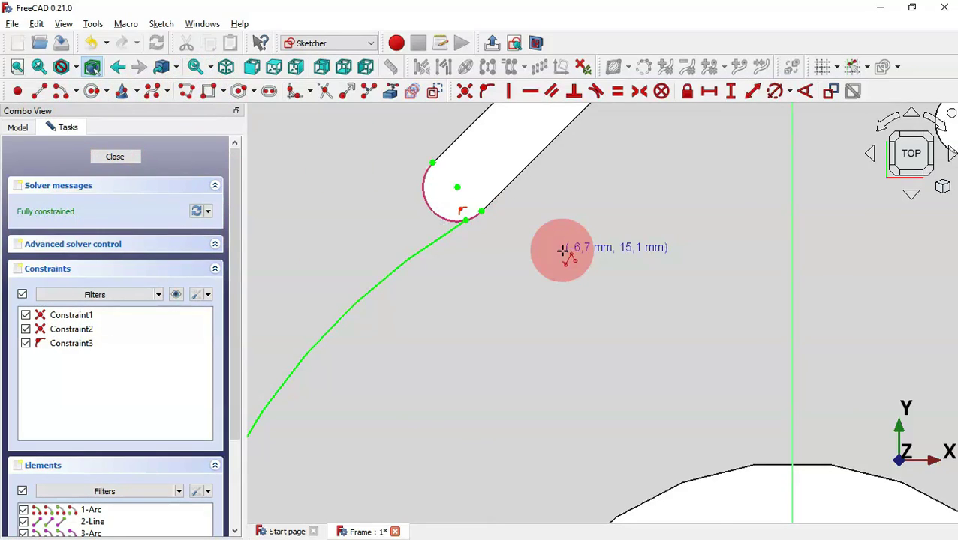
scroll(564, 252, "down", 5)
scroll(572, 221, "up", 4)
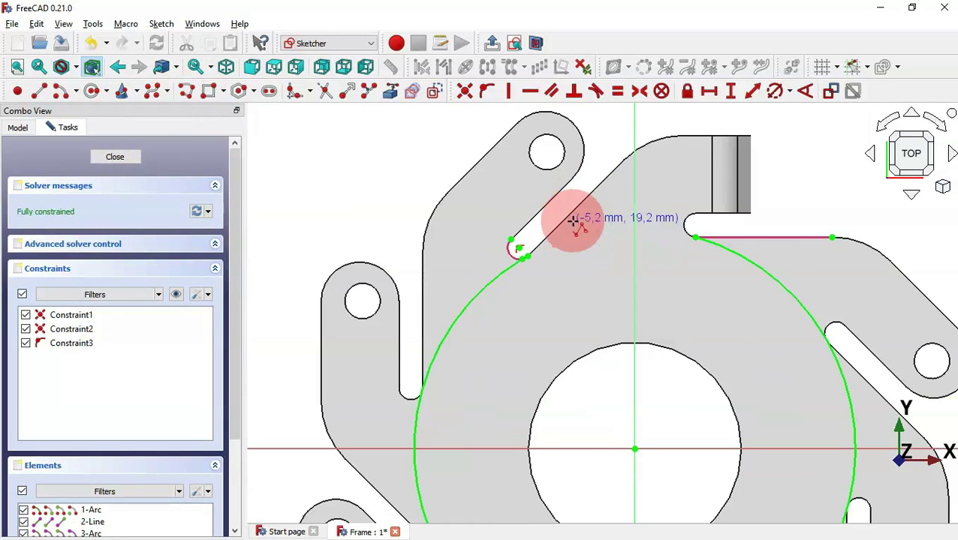
scroll(707, 229, "up", 7)
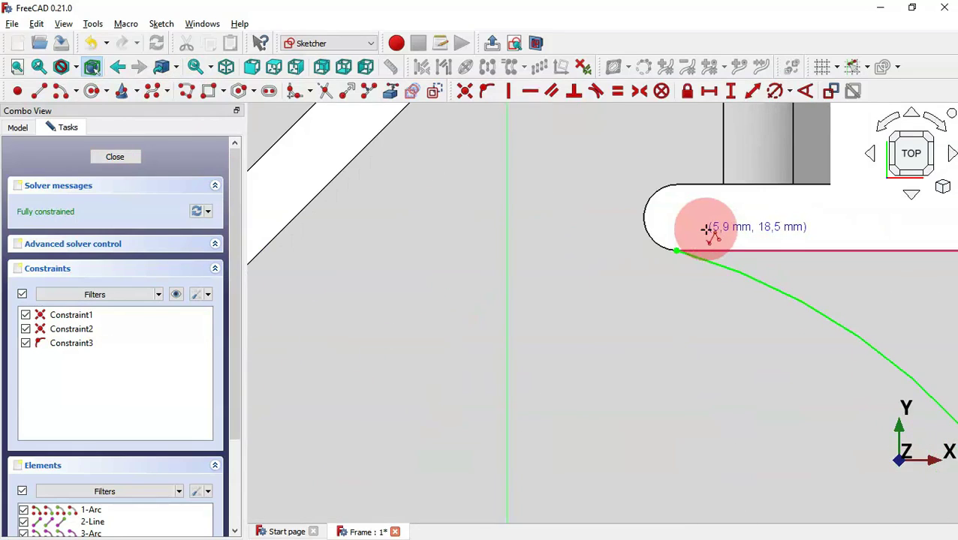
left_click(677, 250)
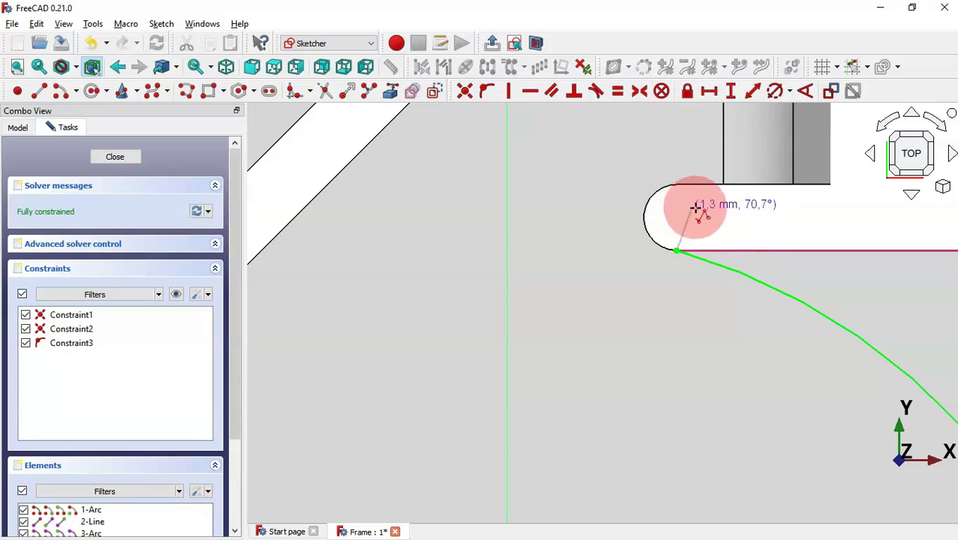
left_click(746, 223)
scroll(571, 248, "down", 3)
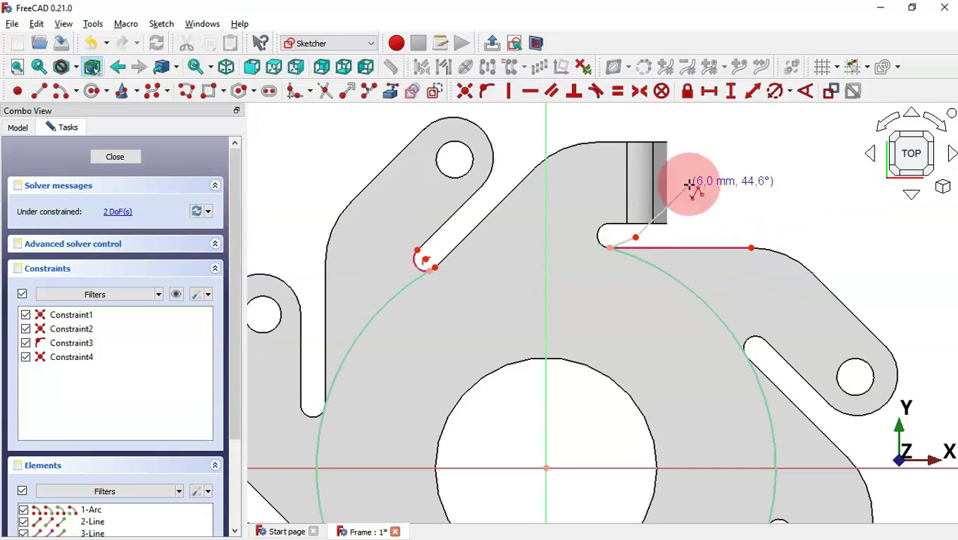
scroll(540, 196, "down", 2)
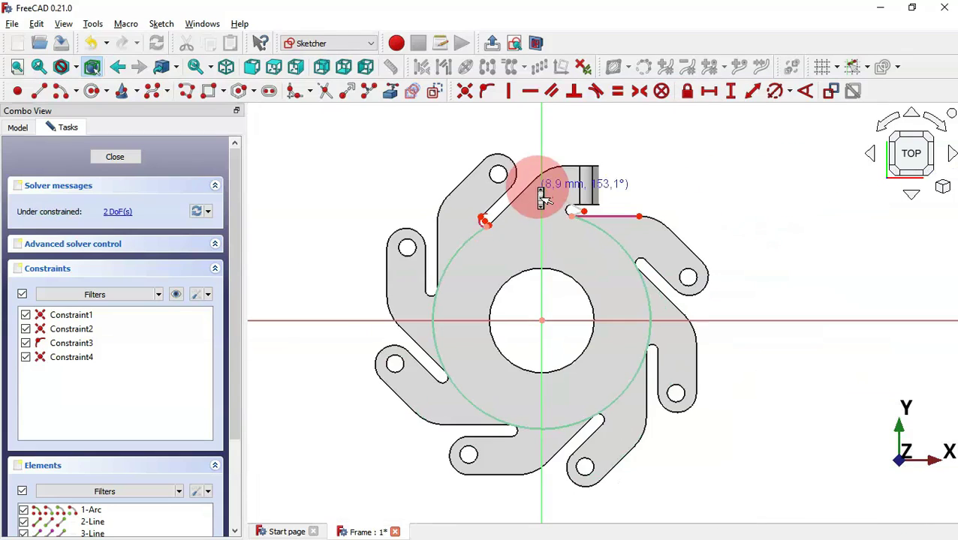
left_click(772, 182)
left_click(773, 512)
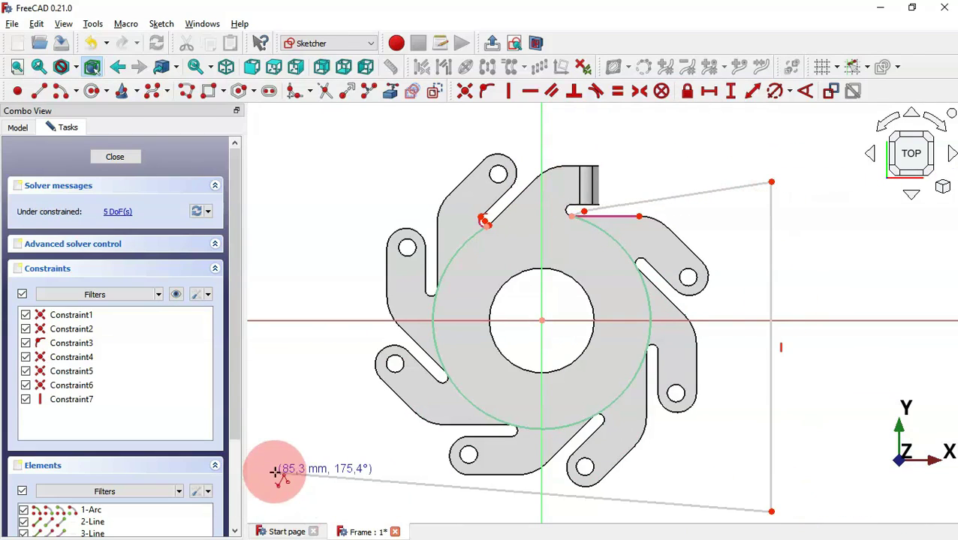
left_click(275, 471)
left_click(415, 138)
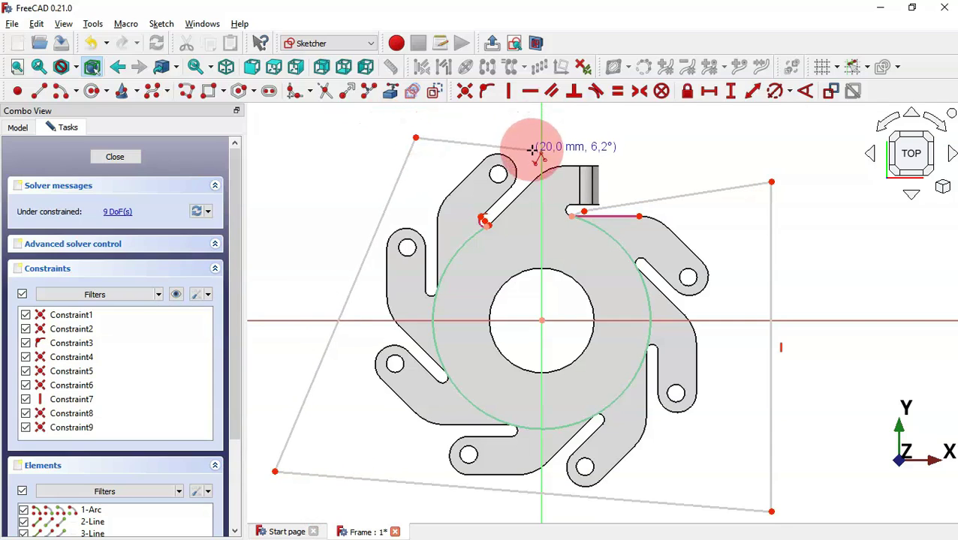
- Close the polyline through the neighbouring slot onto the arc's other endpoint, and leave the sketch
left_click(555, 150)
scroll(523, 193, "up", 5)
left_click(569, 211)
scroll(480, 285, "up", 5)
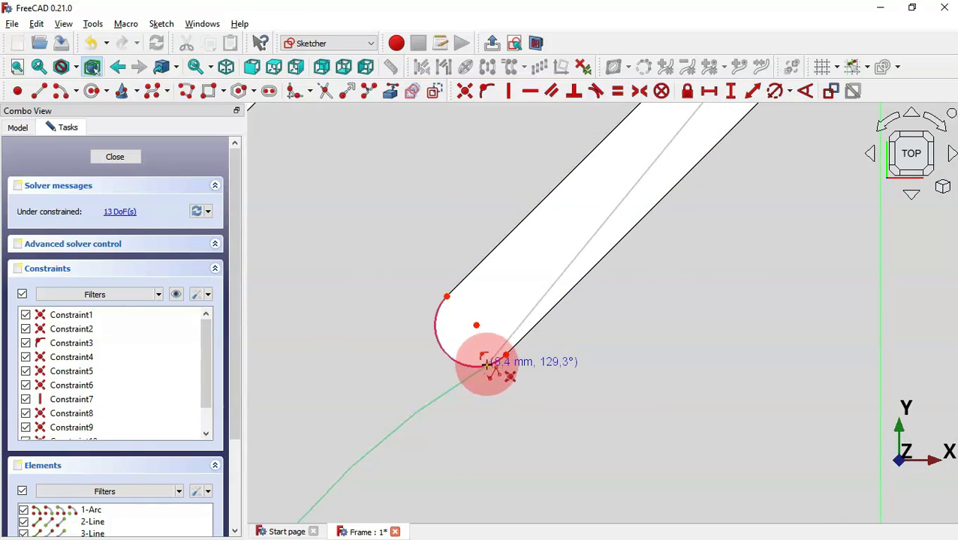
scroll(487, 358, "down", 5)
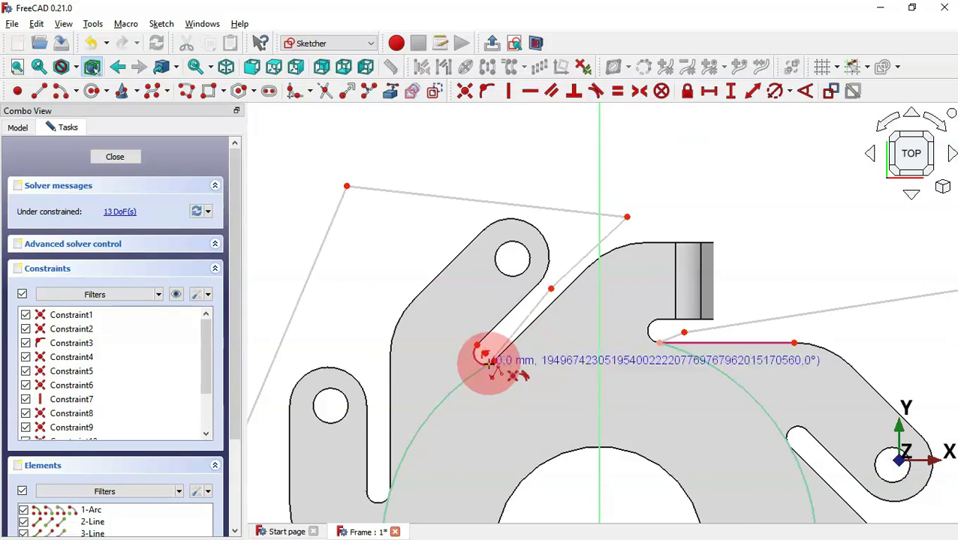
scroll(591, 172, "down", 4)
scroll(590, 172, "down", 2)
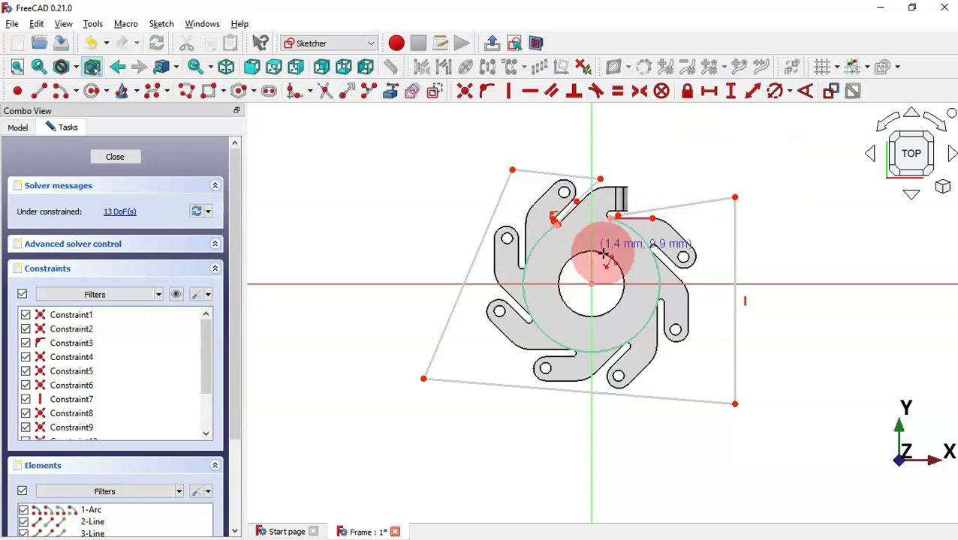
left_click(491, 43)
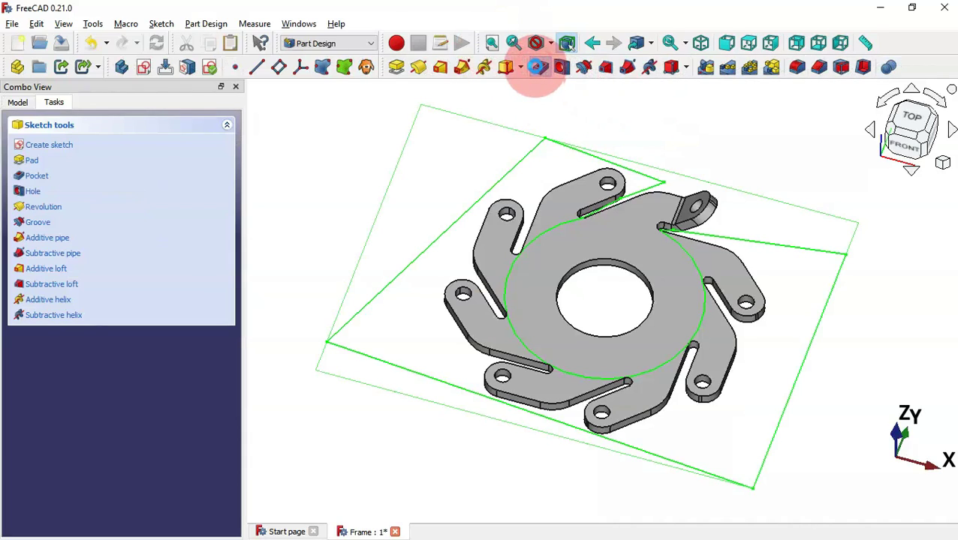
- Pocket the closed profile 5 mm deep to cut away all the unfolded arms
left_click(538, 69)
left_click_drag(642, 170, 716, 179)
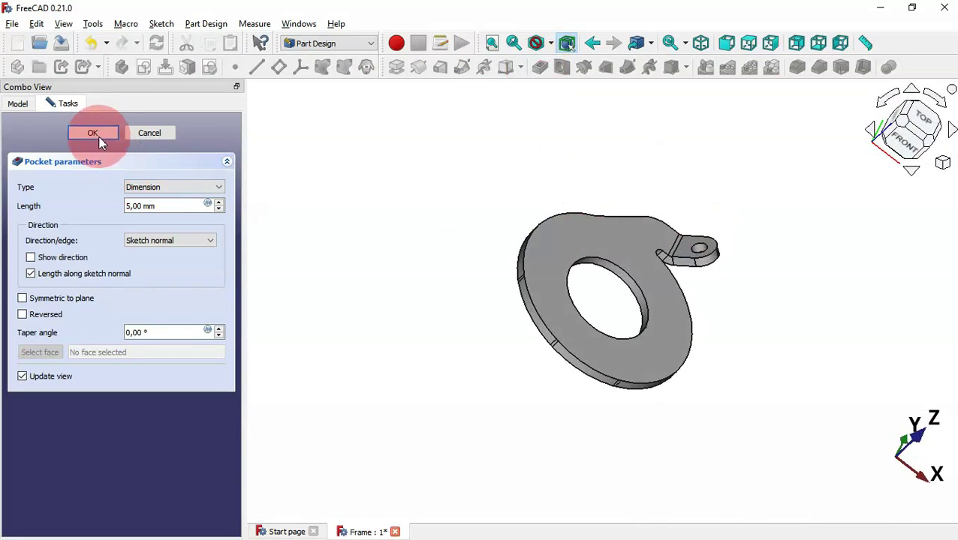
left_click(93, 134)
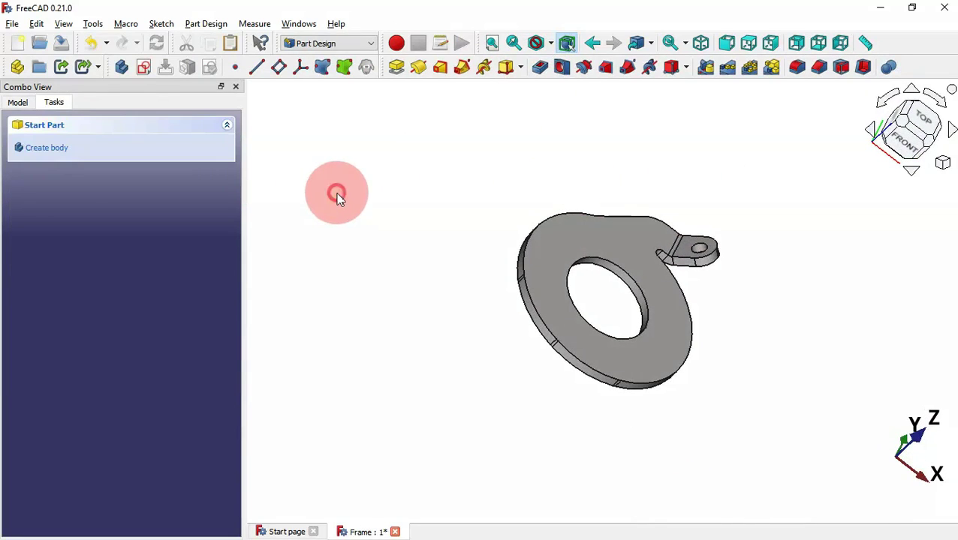
- Switch to the Draft workbench and hide the grid
left_click(352, 44)
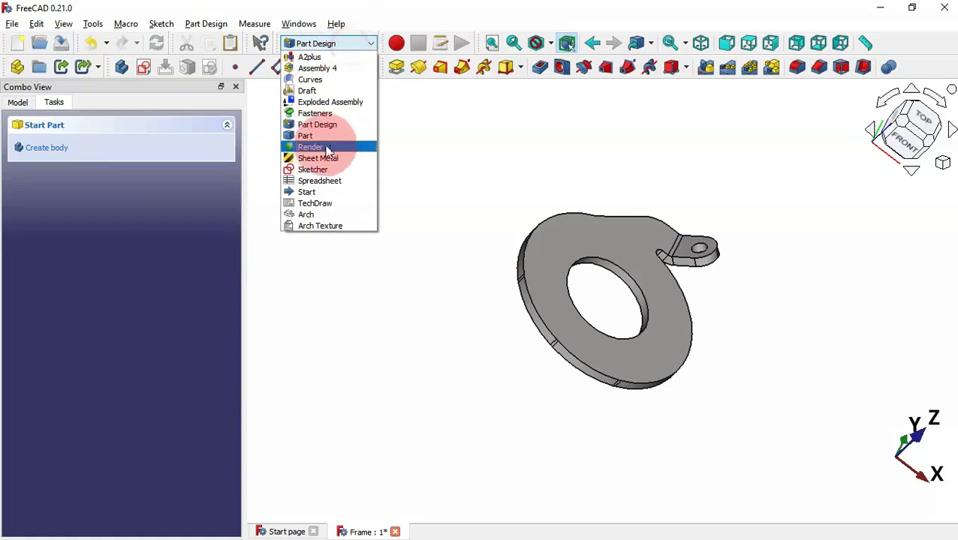
left_click(307, 90)
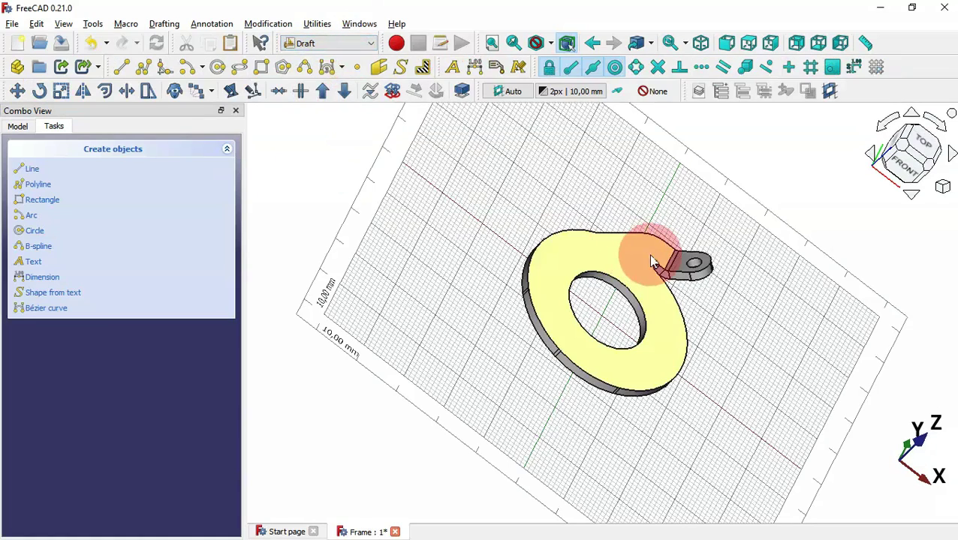
left_click(908, 79)
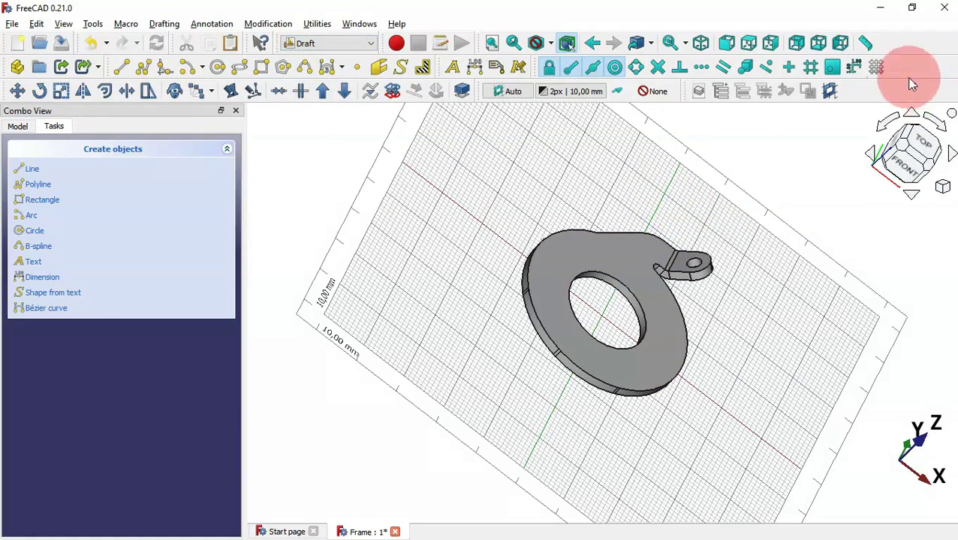
left_click(876, 67)
left_click(731, 270)
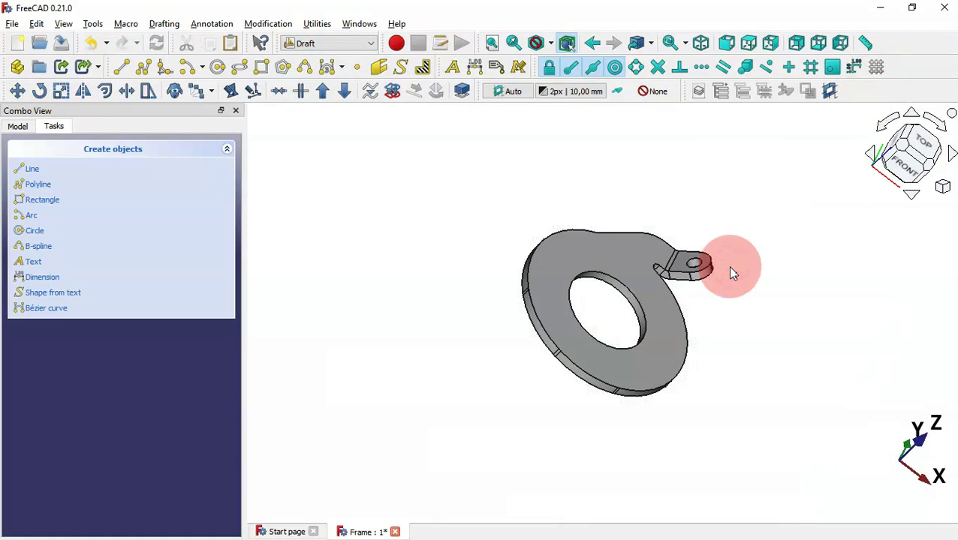
- Create a fused, linked polar array of the body with 8 elements over 360° around the origin
left_click(28, 127)
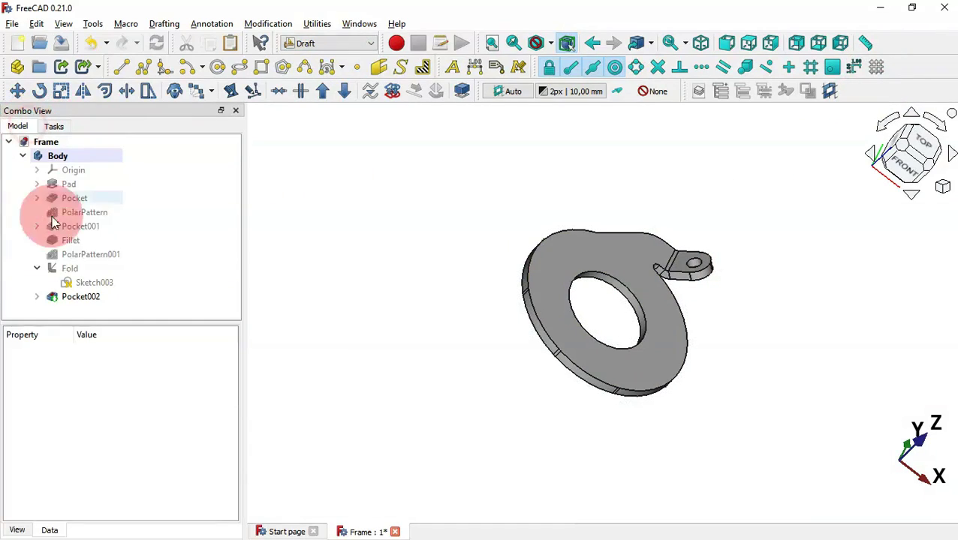
left_click(30, 158)
left_click(24, 157)
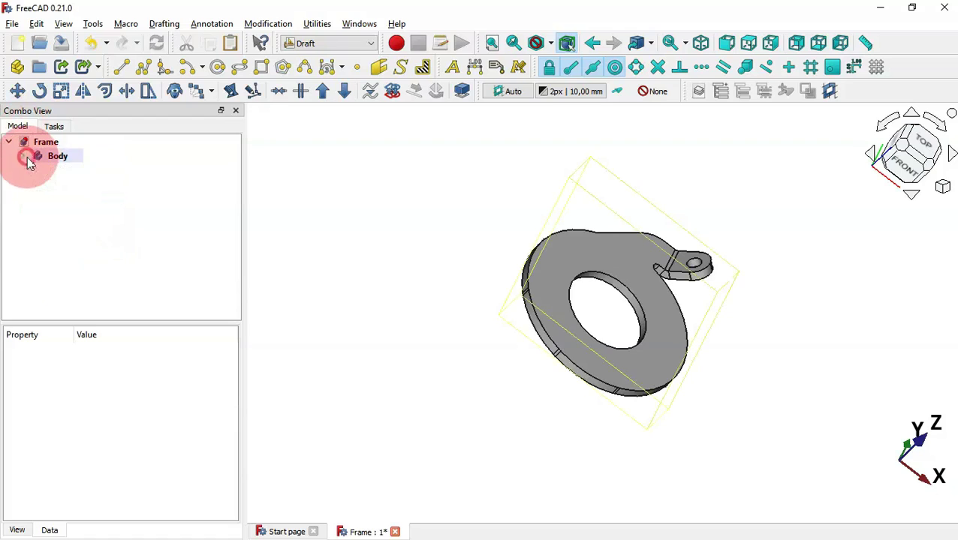
left_click(79, 160)
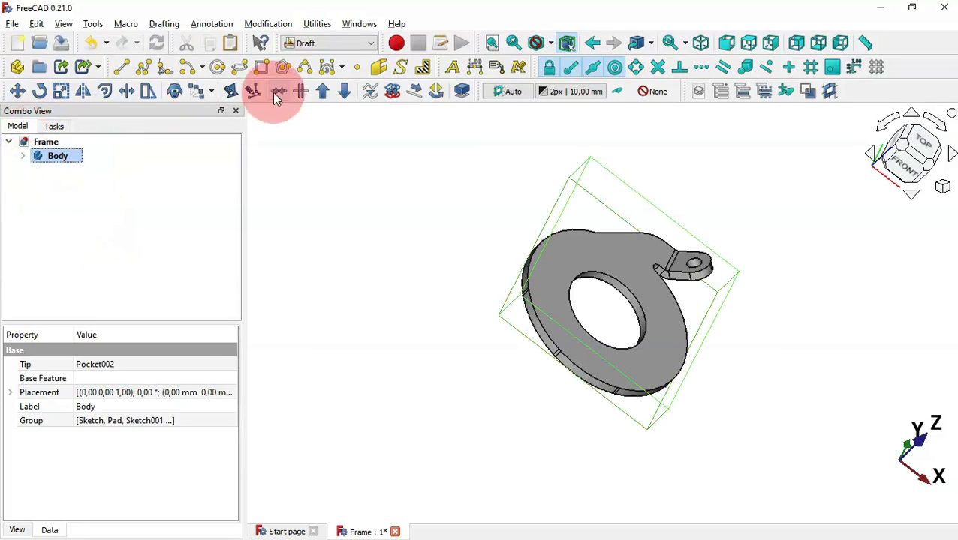
left_click(212, 92)
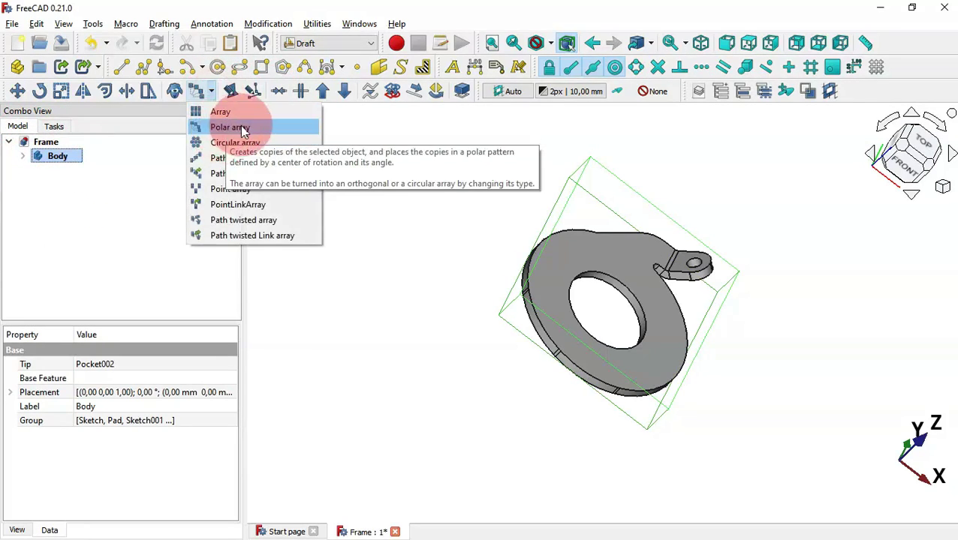
left_click(244, 130)
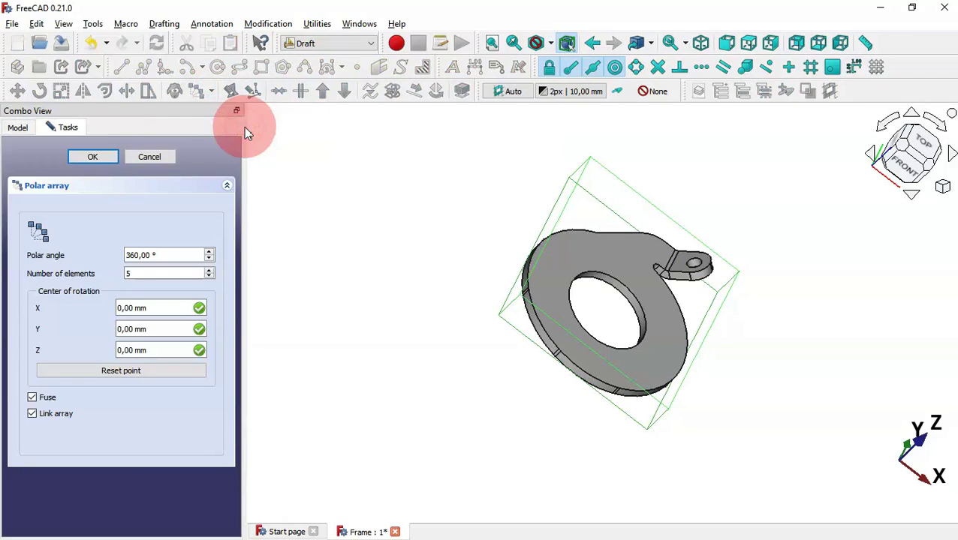
left_click(141, 275)
double_click(156, 274)
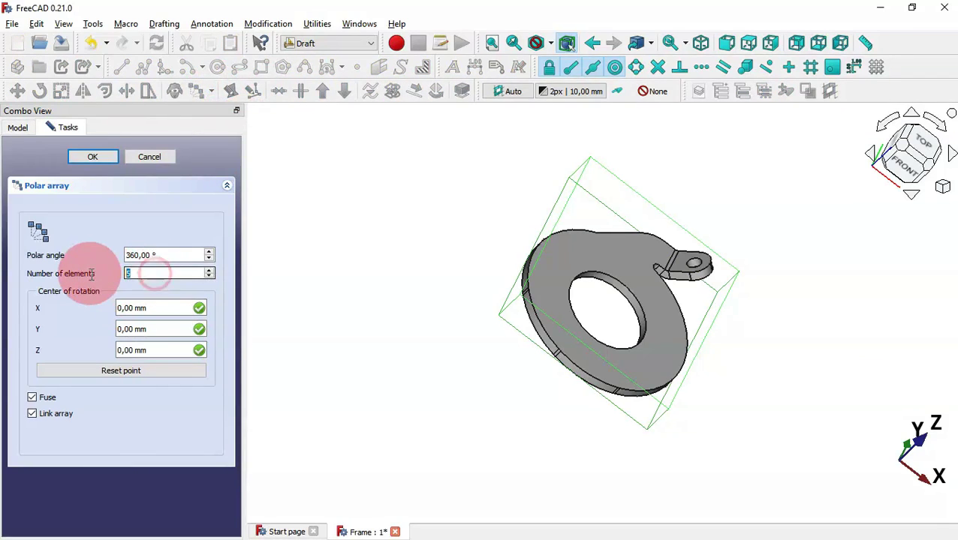
type("8")
left_click(104, 162)
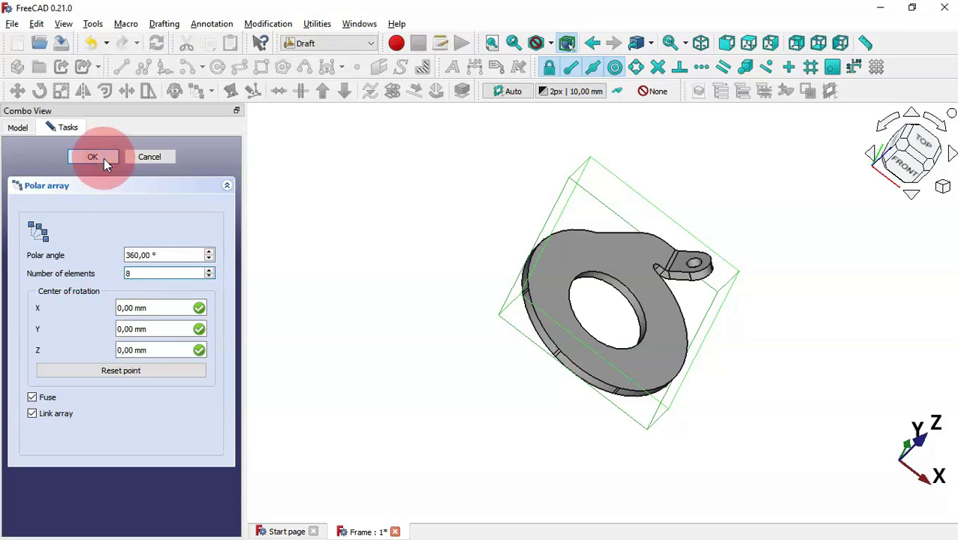
- In the Part workbench, fuse the source body and the polar array with a Boolean union
middle_click_drag(366, 329, 302, 316)
middle_click_drag(756, 332, 649, 199)
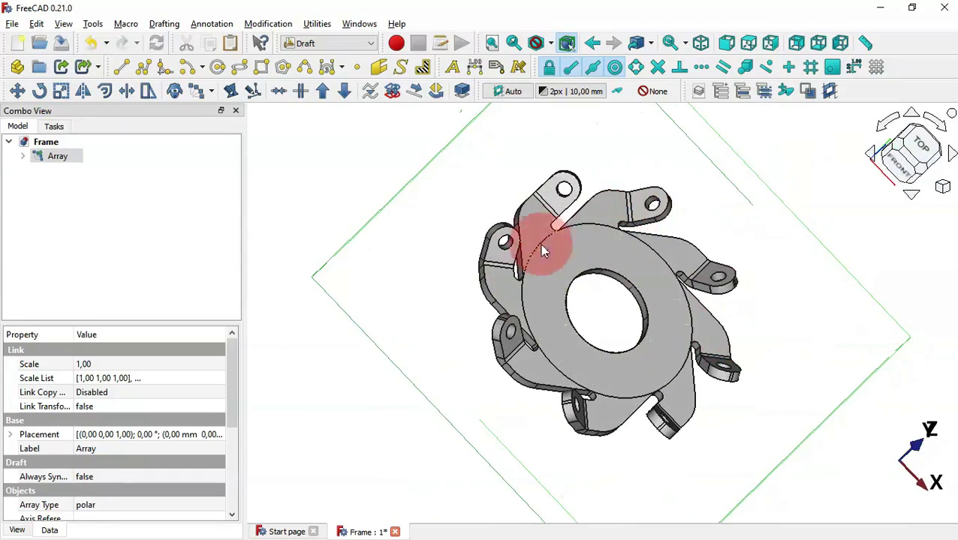
left_click(829, 355)
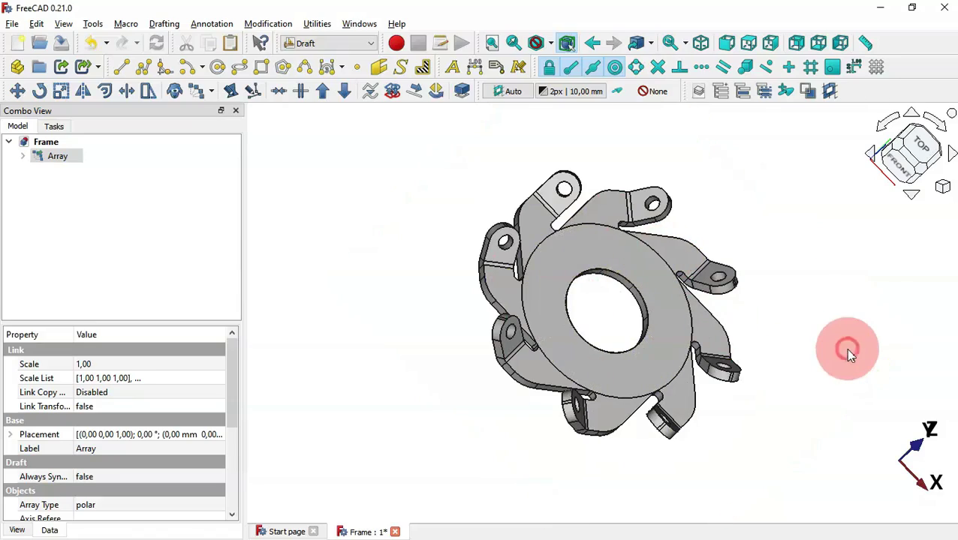
middle_click_drag(844, 349, 782, 335)
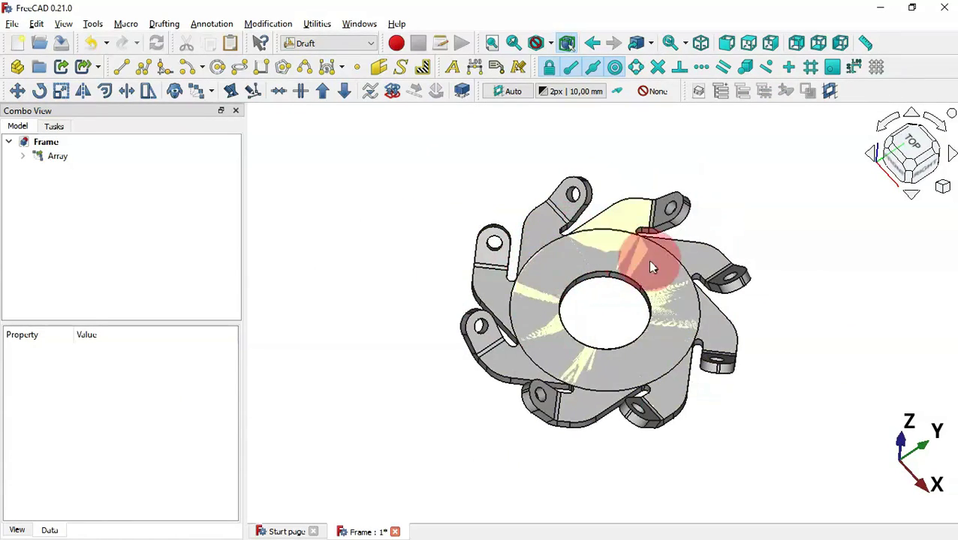
left_click(341, 43)
left_click(329, 137)
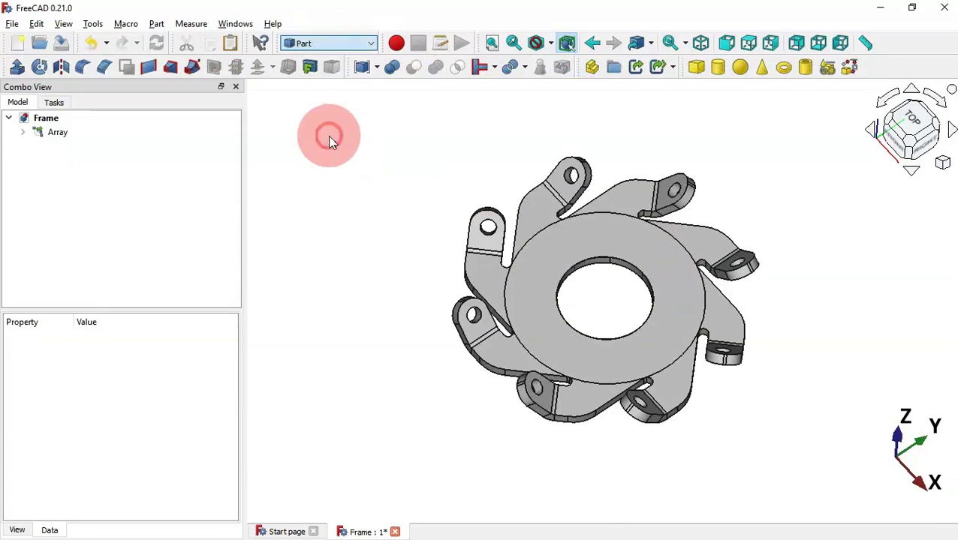
left_click(62, 133)
left_click(24, 132)
left_click(66, 146)
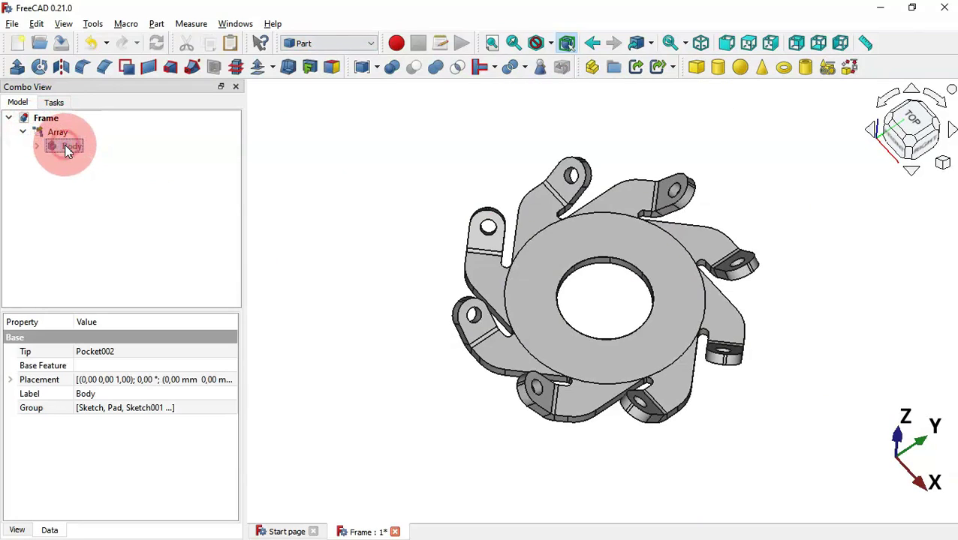
left_click(57, 132)
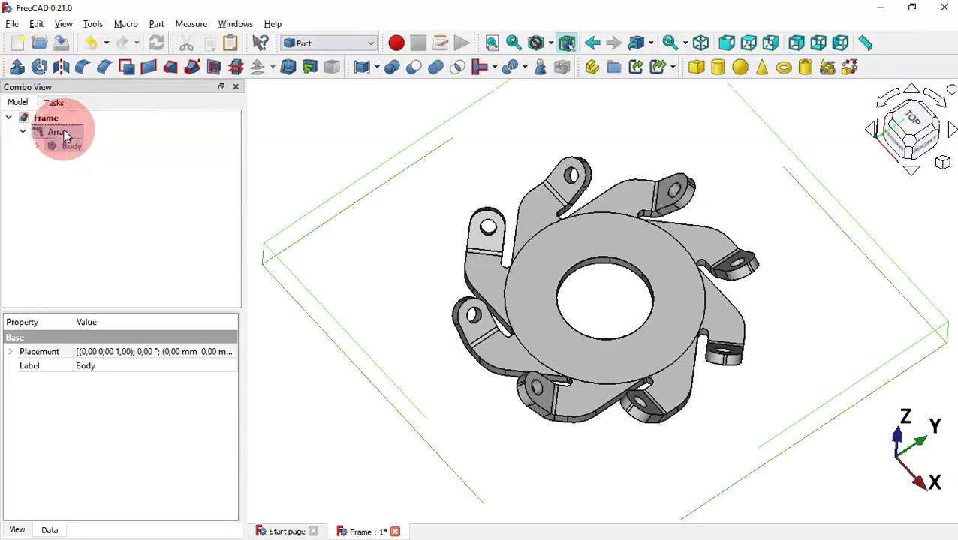
left_click(436, 69)
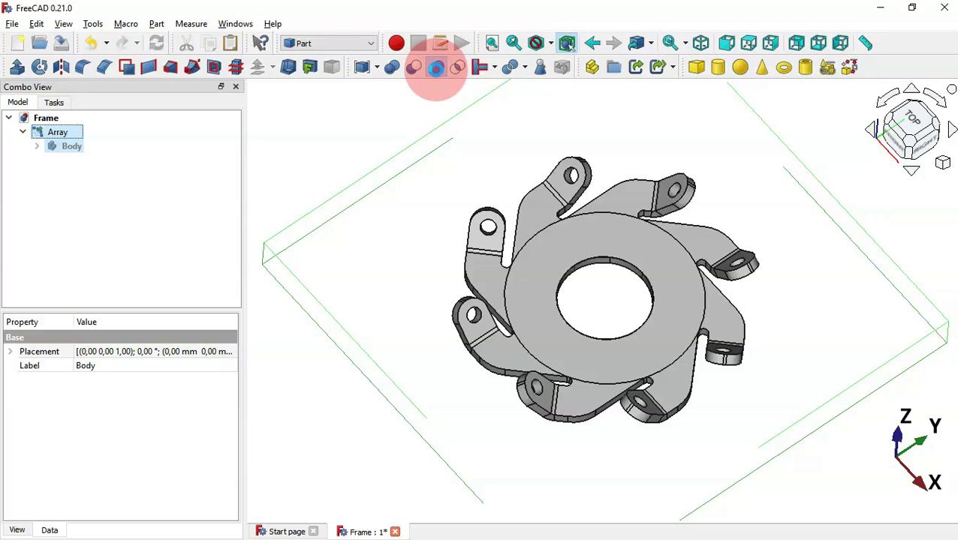
- Add a cylinder primitive at the centre of the frame plate and set its radius to 1.5 mm
middle_click_drag(750, 192, 631, 225)
left_click(705, 209)
key("0")
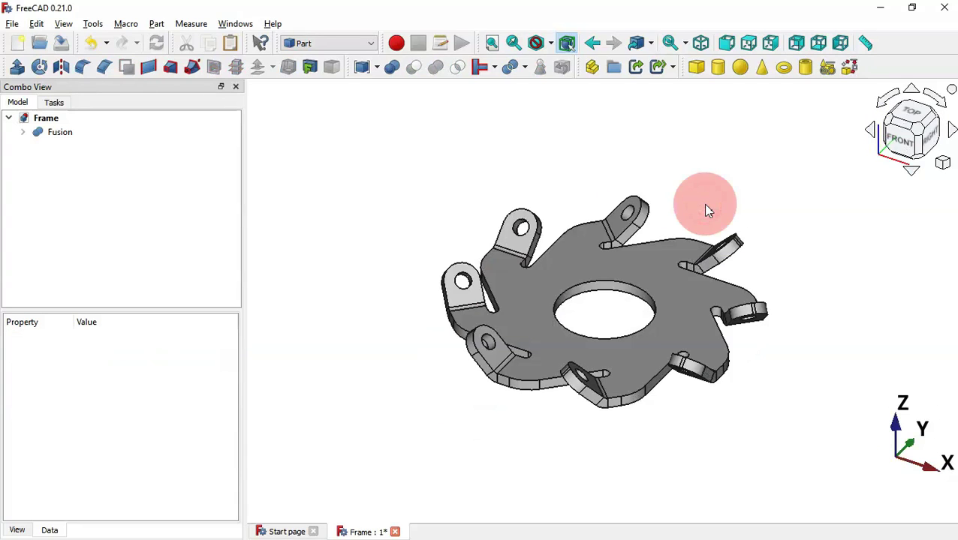
left_click(719, 68)
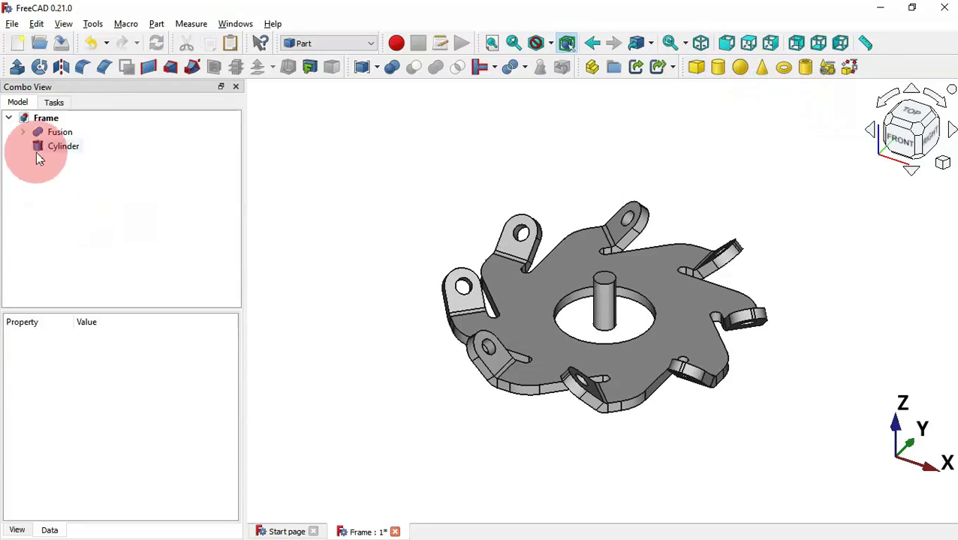
left_click(66, 147)
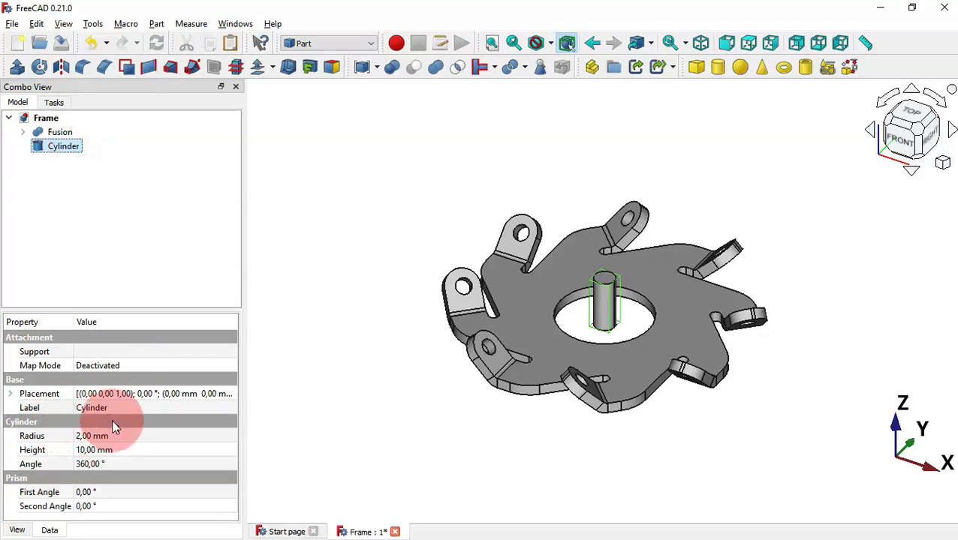
left_click(135, 436)
type("1")
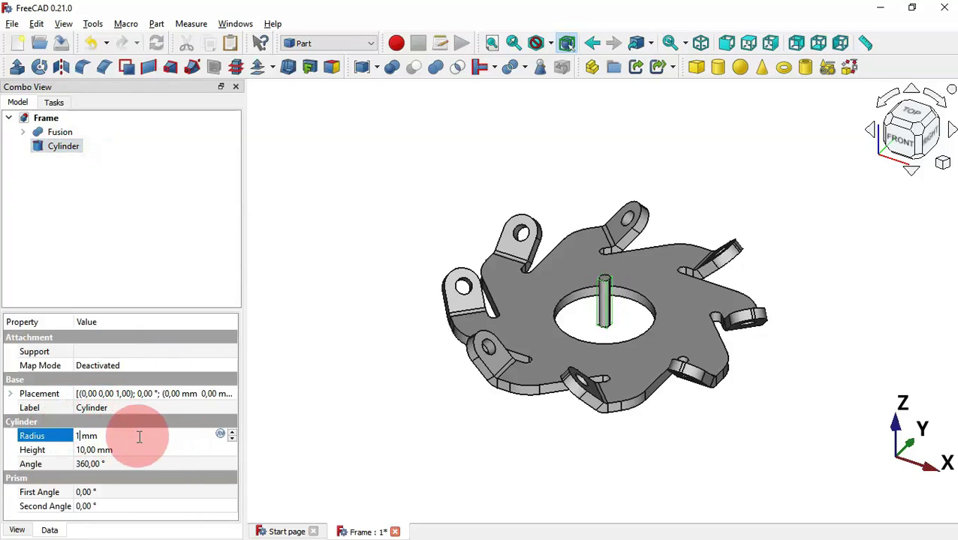
type(".5")
key("Return")
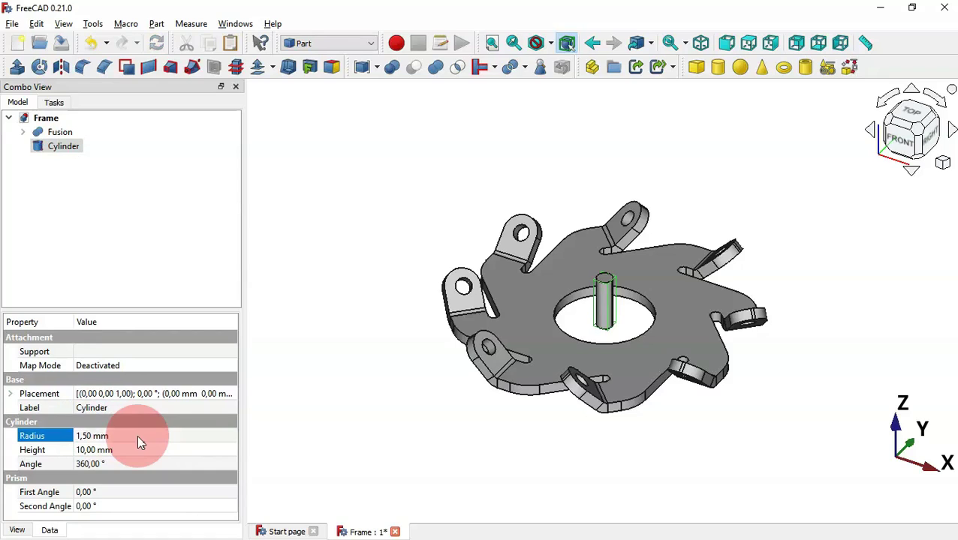
- Expand the cylinder's placement position and set its Y coordinate to 12 mm
left_click(12, 394)
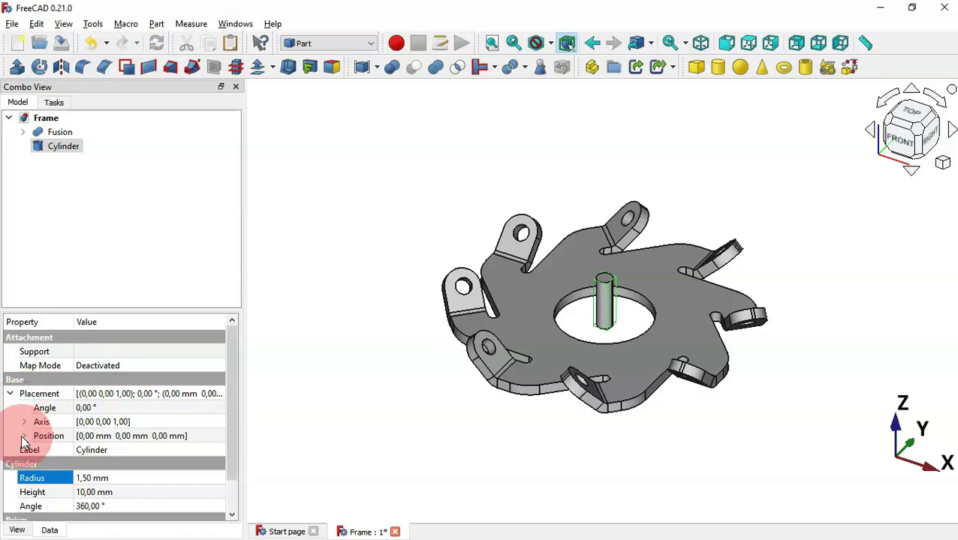
left_click(24, 437)
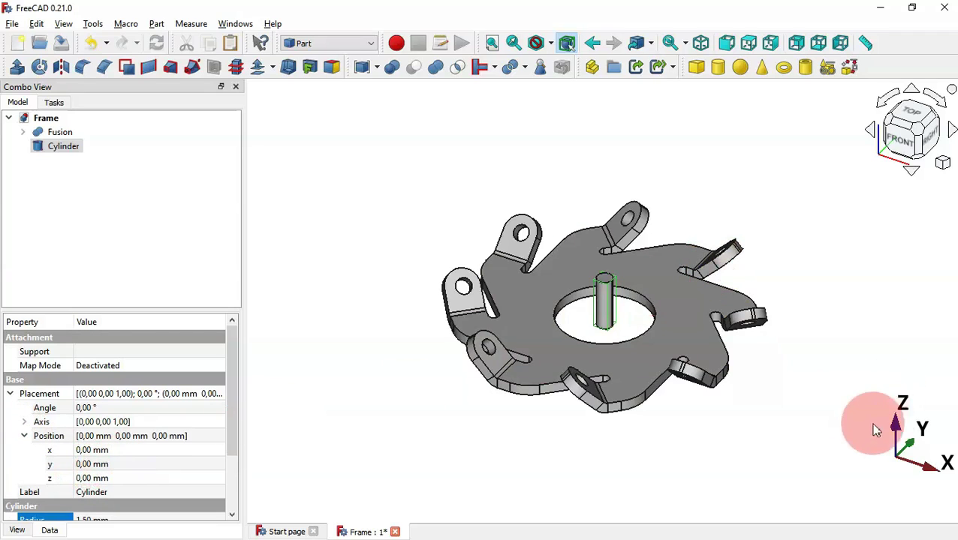
left_click(140, 467)
left_click(147, 464)
type("12")
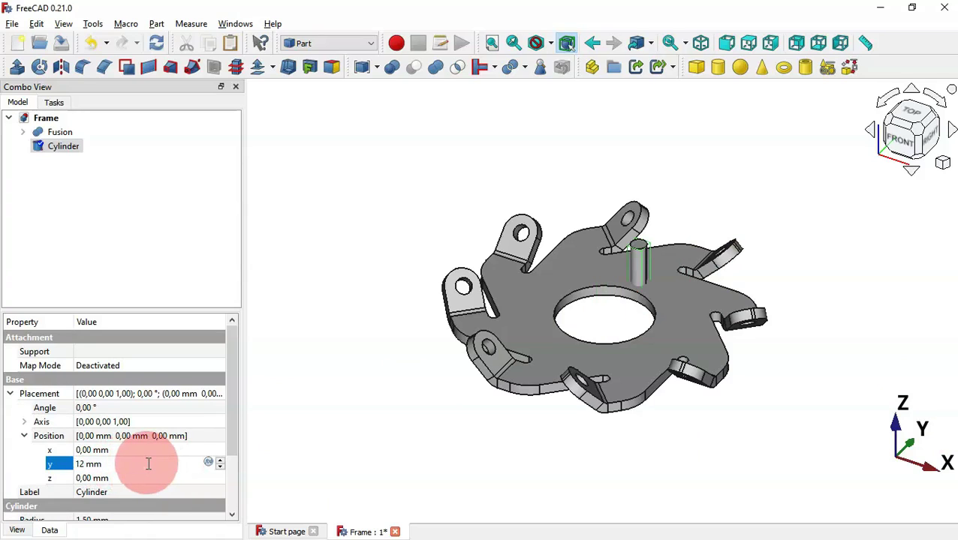
key("Return")
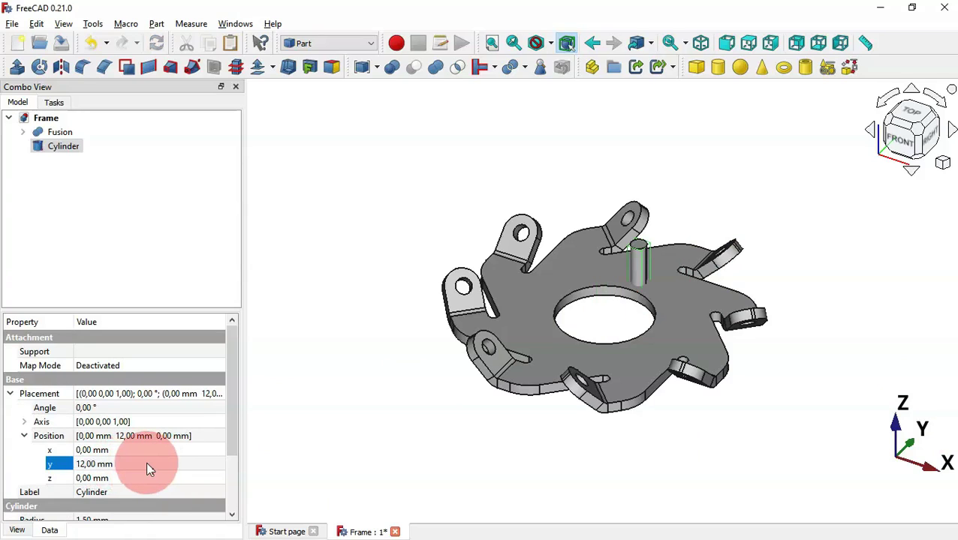
- In the Draft workbench, create a fused, linked polar array of the cylinder with 4 elements over 360° around the origin
left_click(349, 44)
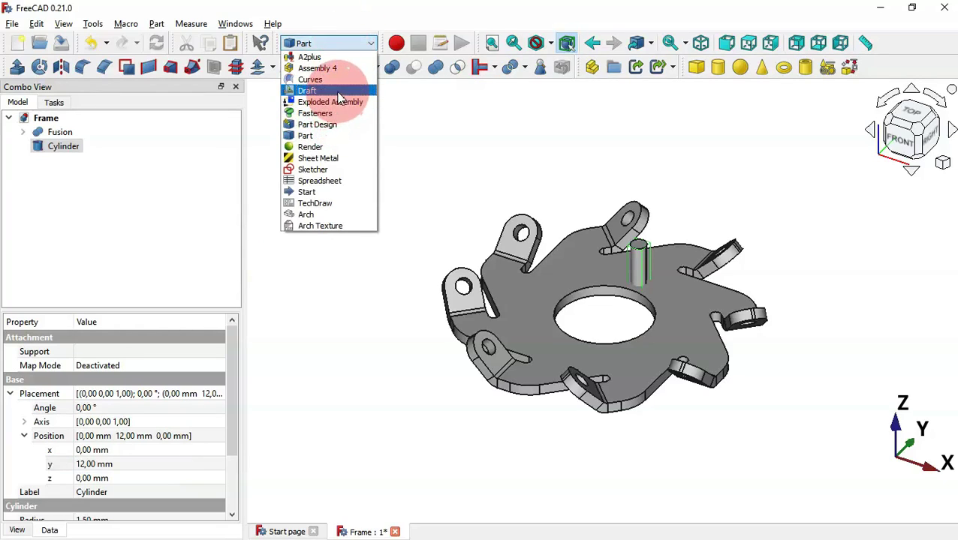
left_click(338, 89)
left_click(64, 170)
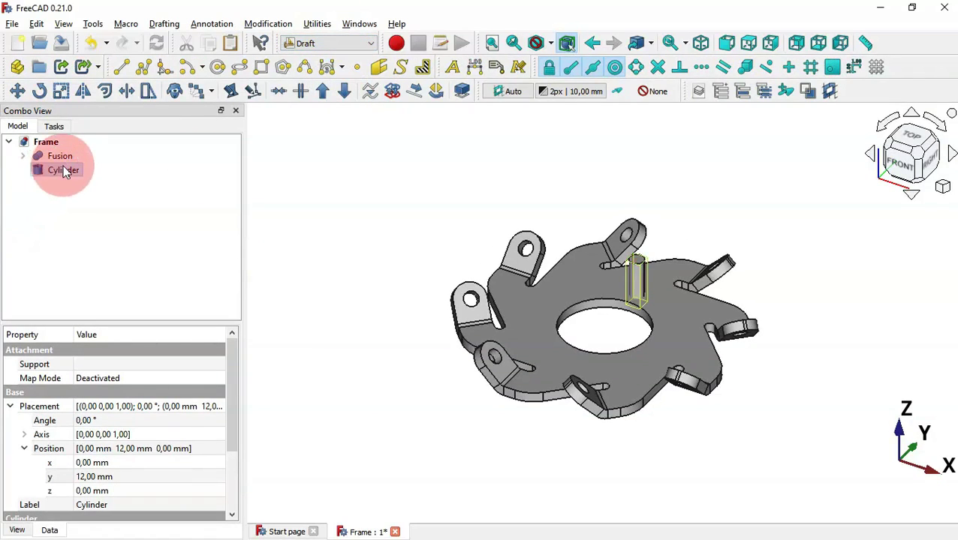
left_click(197, 91)
double_click(157, 273)
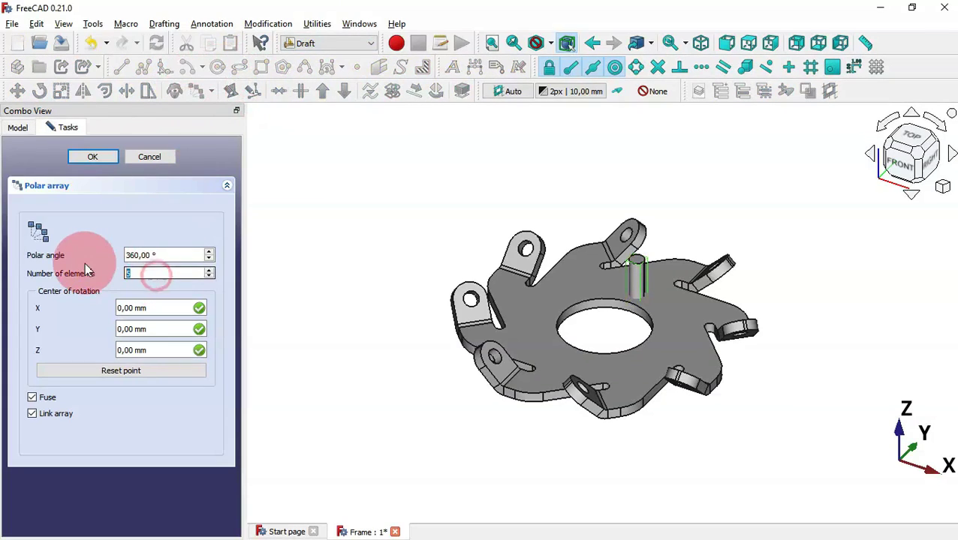
left_click(95, 156)
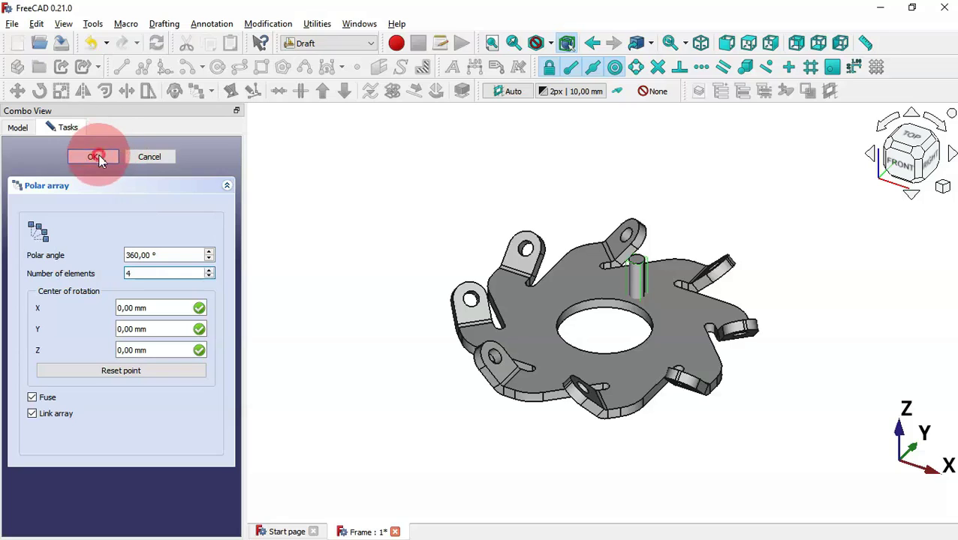
- In the Part workbench, cut the four-cylinder array from the fused frame plate and save the document
left_click(337, 43)
left_click(314, 135)
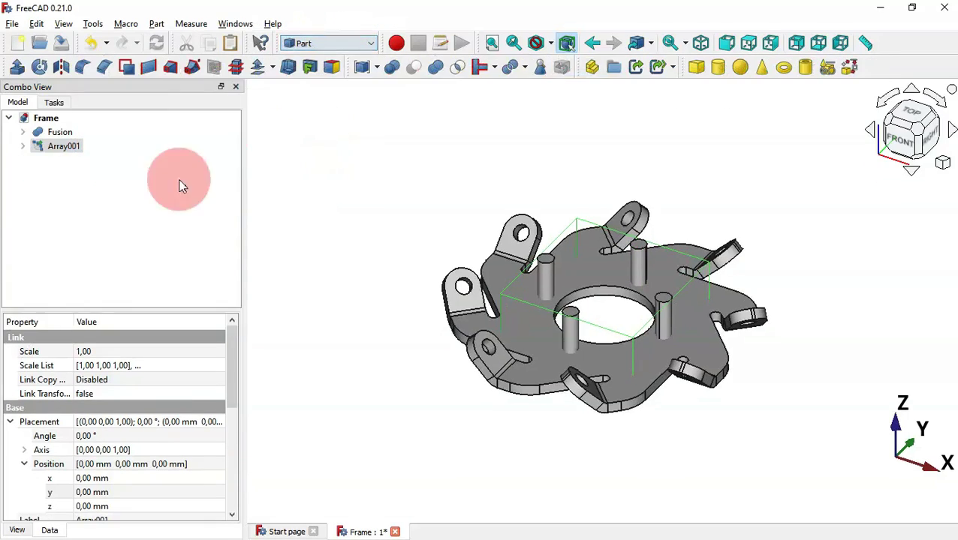
left_click(103, 186)
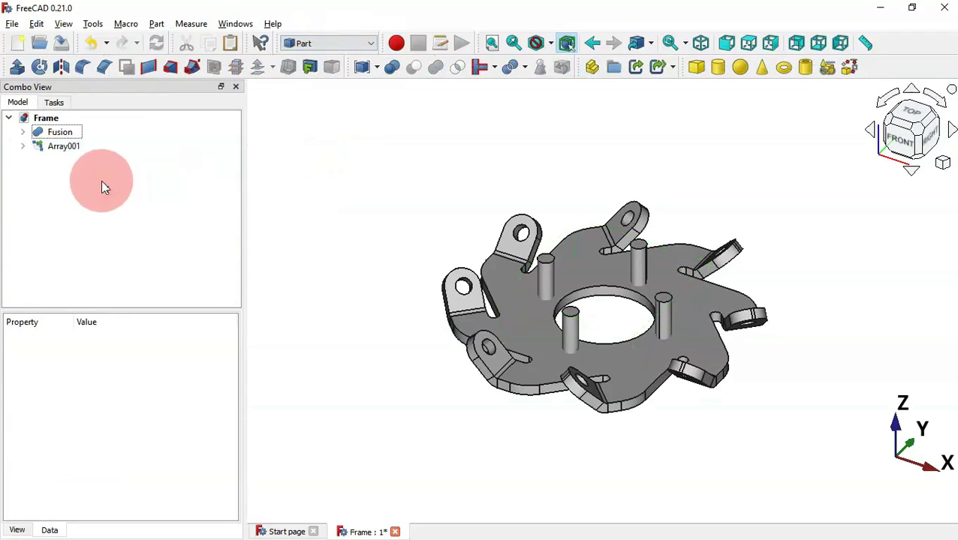
left_click(73, 132)
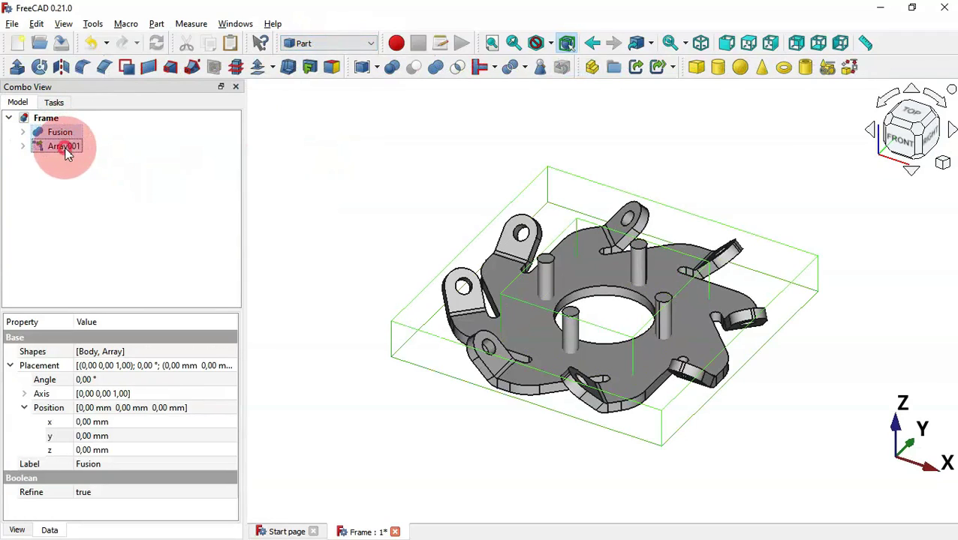
left_click(61, 149, "ctrl")
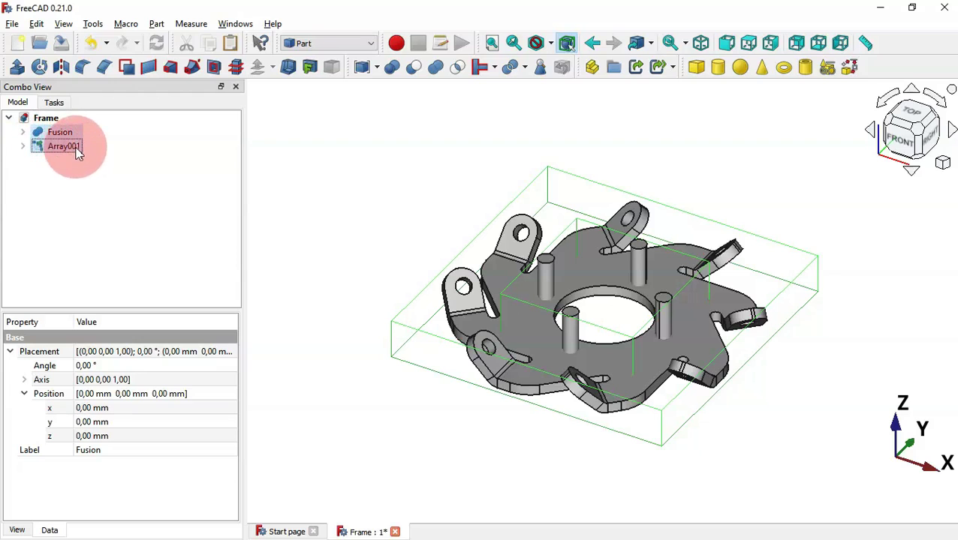
left_click(413, 69)
middle_click_drag(698, 188, 686, 333)
middle_click_drag(436, 337, 428, 203)
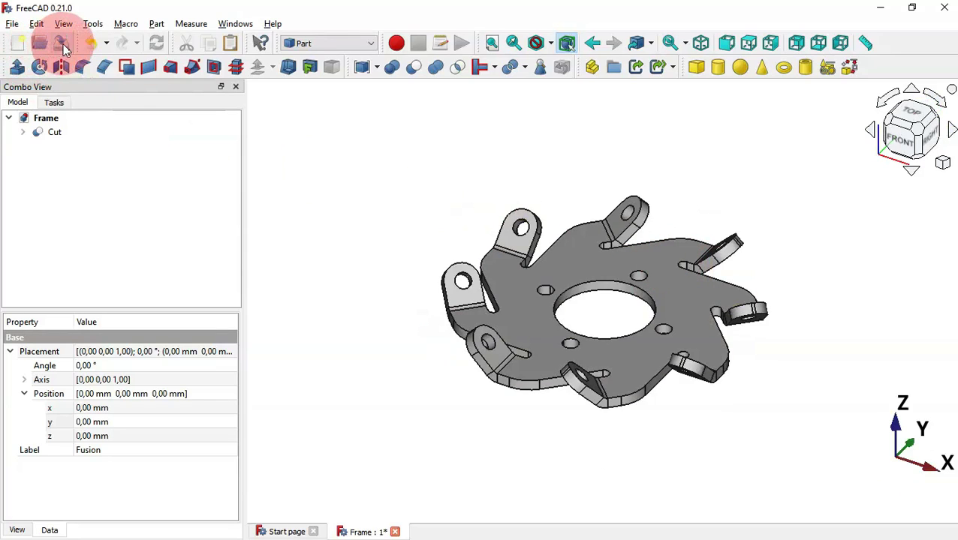
left_click(695, 271)
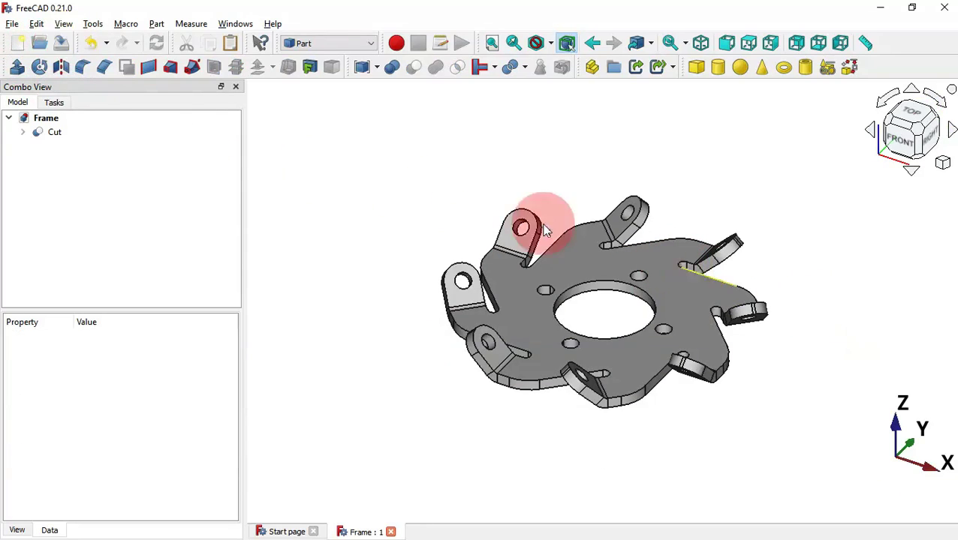
- Create a new document and save it as Roller in the Model 1 folder
left_click(18, 45)
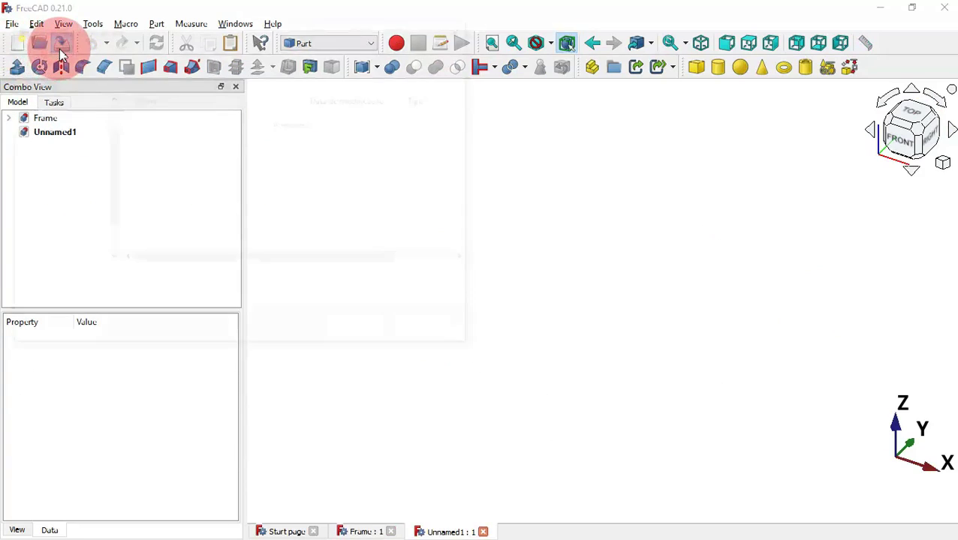
left_click(60, 47)
type("Rol")
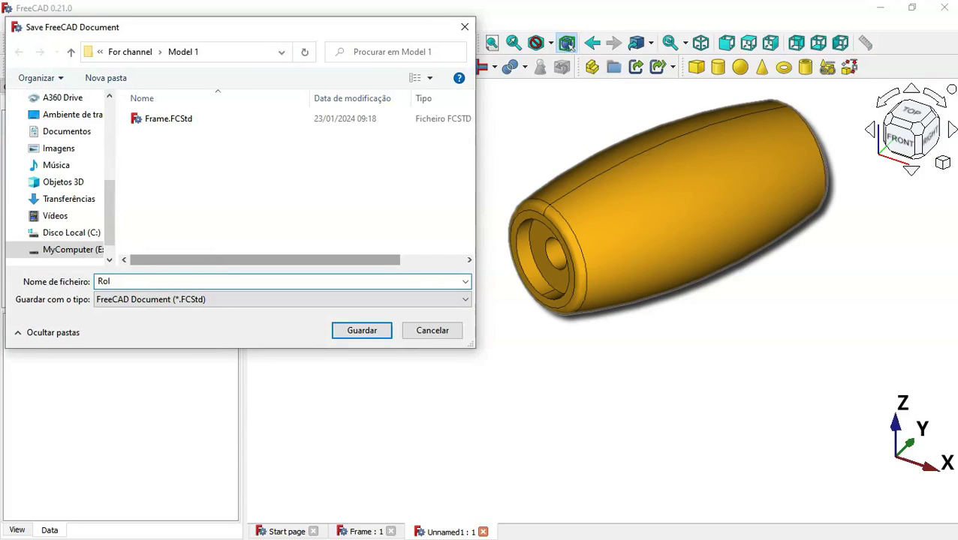
type("ler")
key("Return")
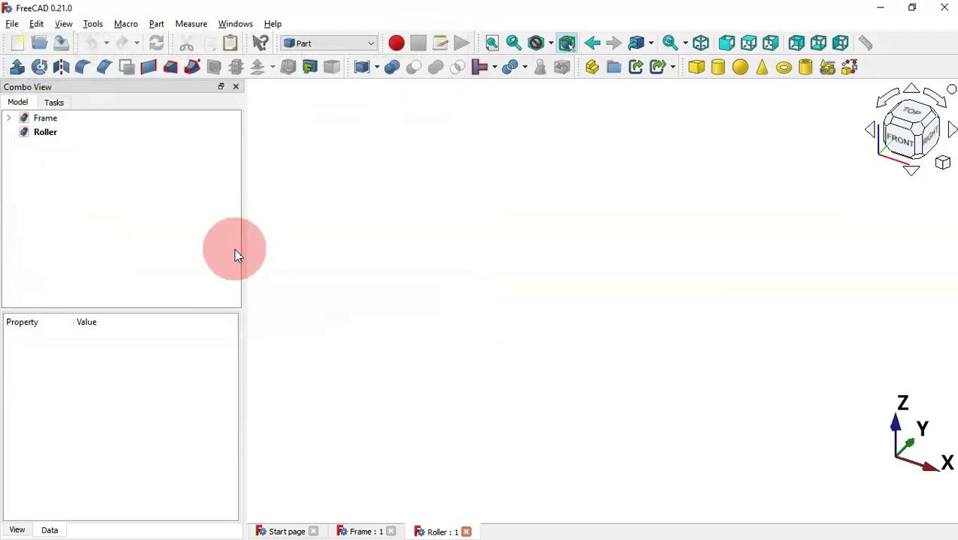
- Switch to the Part Design workbench and start a new sketch on the XZ plane
left_click(349, 43)
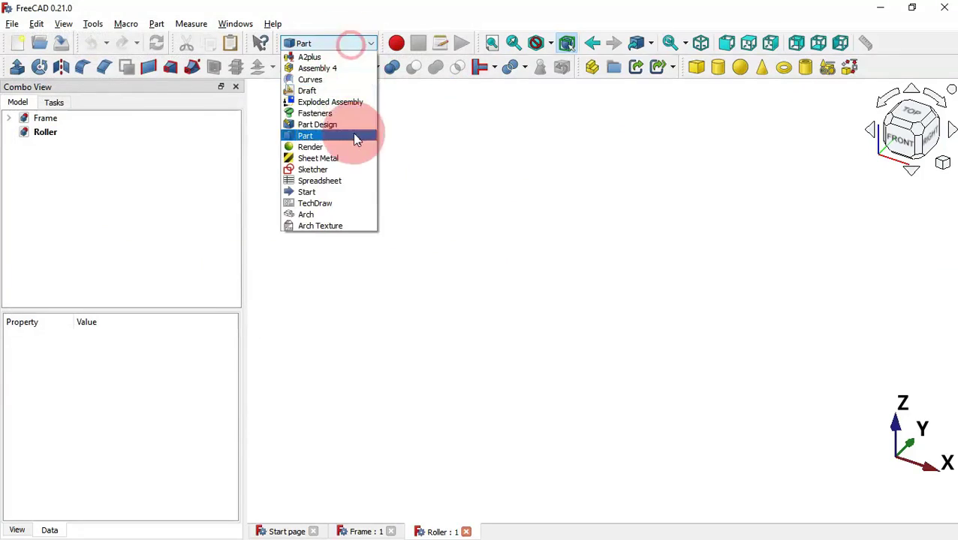
left_click(330, 123)
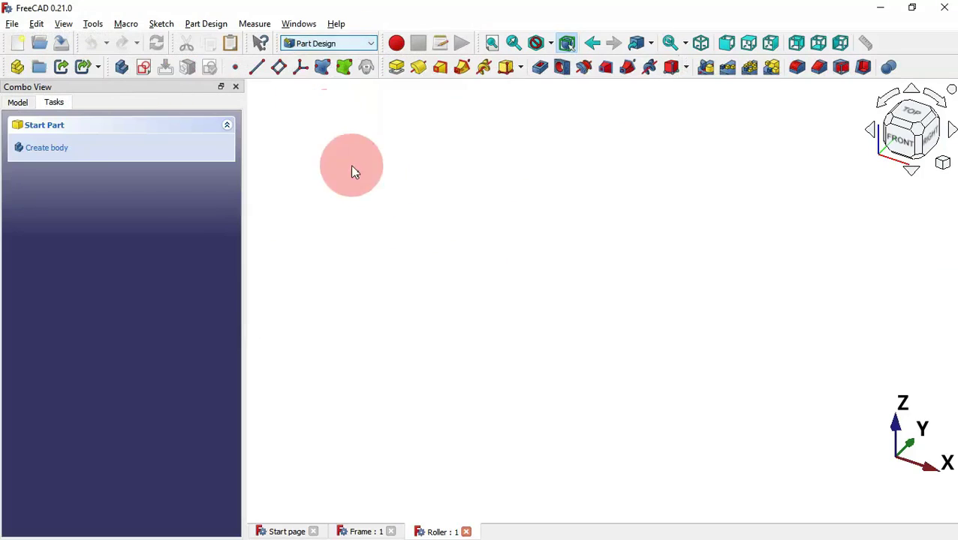
left_click(145, 69)
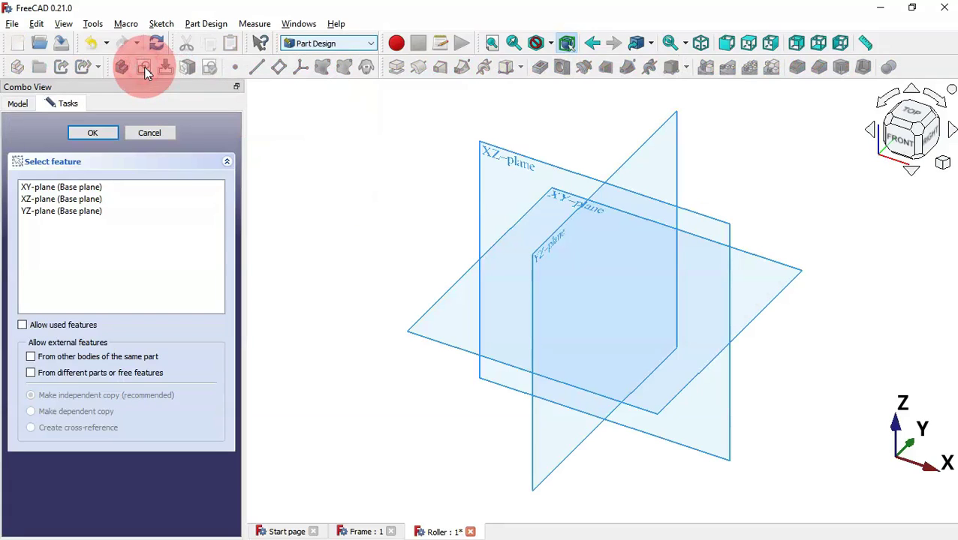
left_click(505, 161)
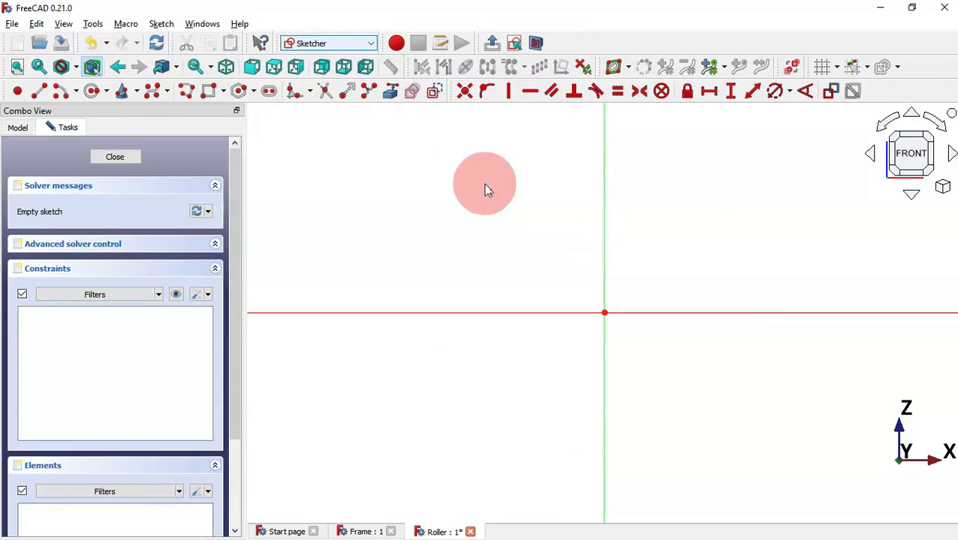
- Sketch a long rectangle with its base on the horizontal axis, spanning the vertical axis, and delete its upper edge
left_click(209, 91)
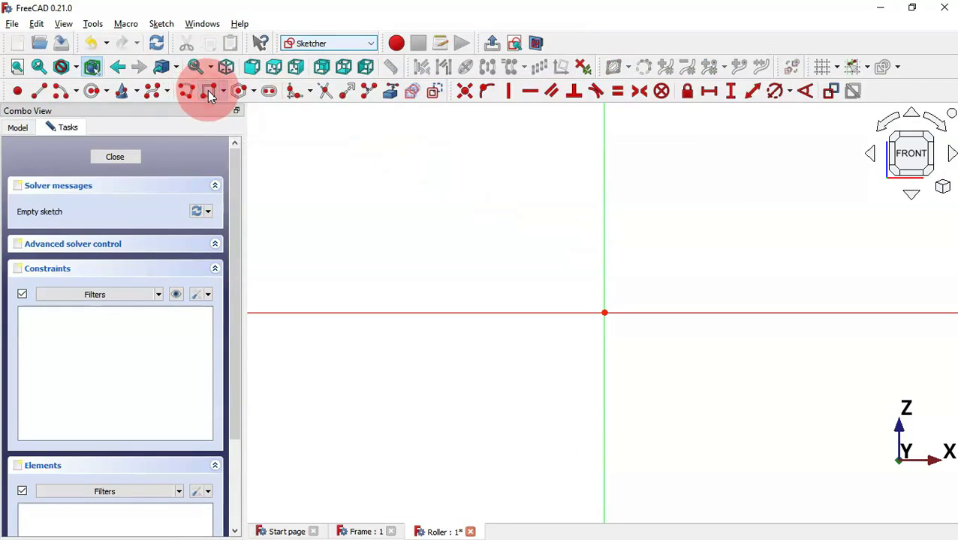
left_click(414, 312)
left_click(842, 249)
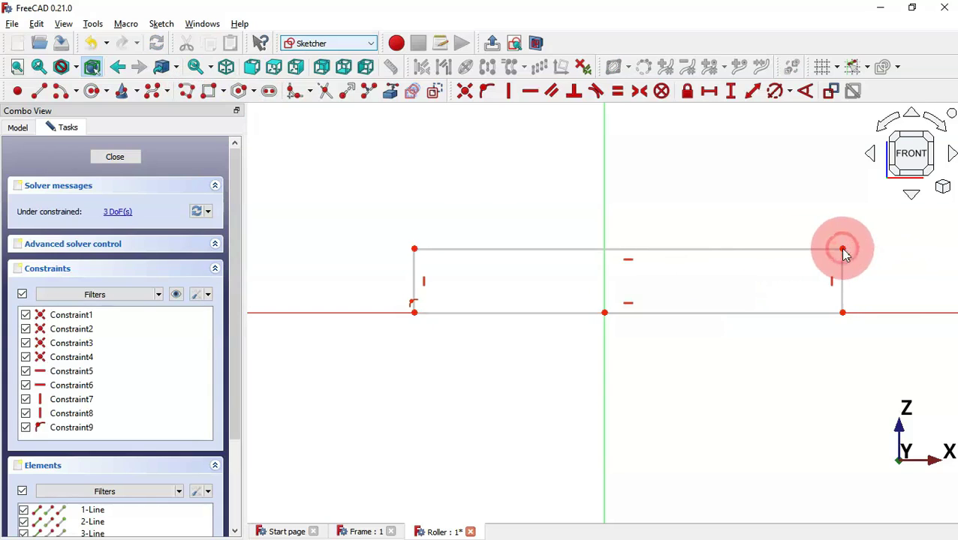
right_click(738, 177)
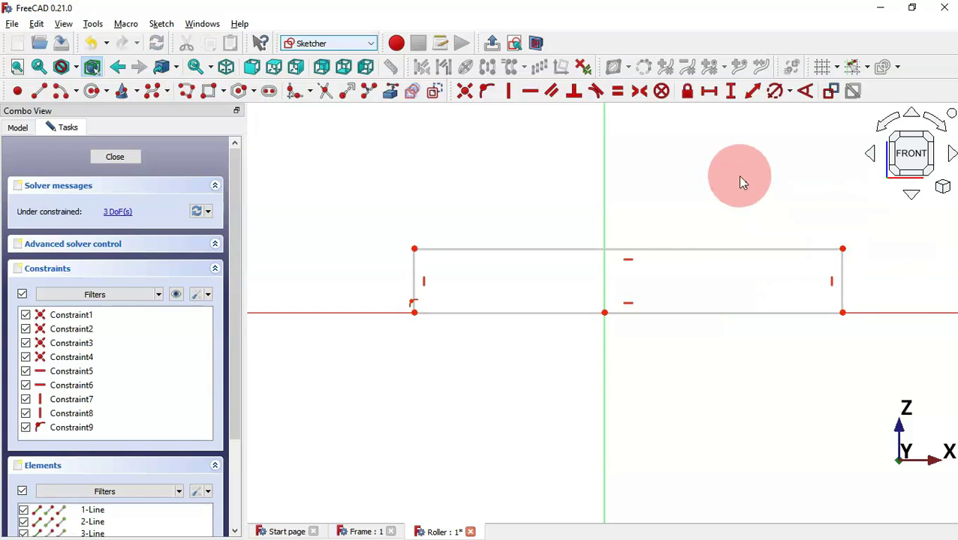
left_click(743, 249)
key("Delete")
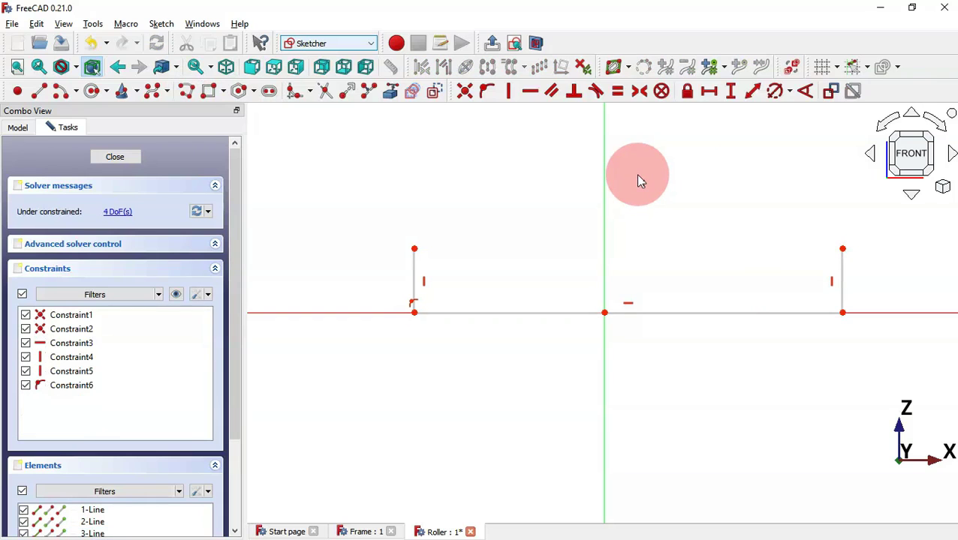
- Close the profile with an arc centred on the vertical axis below the origin, joining the upper ends of both side lines
left_click(60, 91)
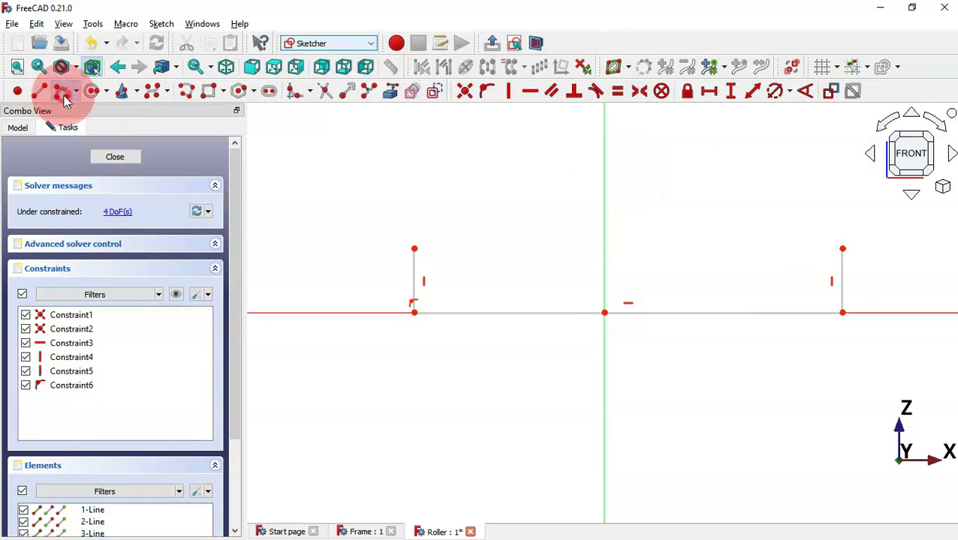
left_click(604, 467)
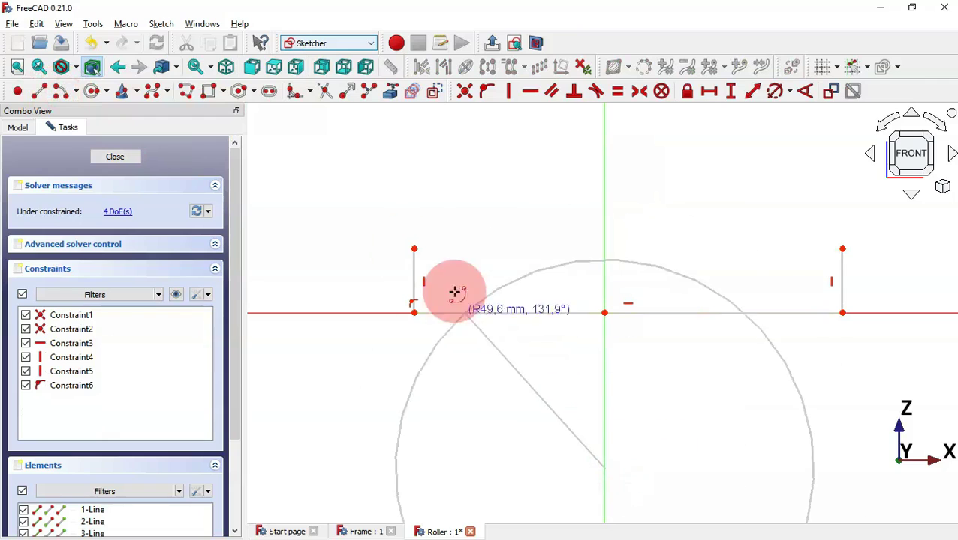
left_click(414, 249)
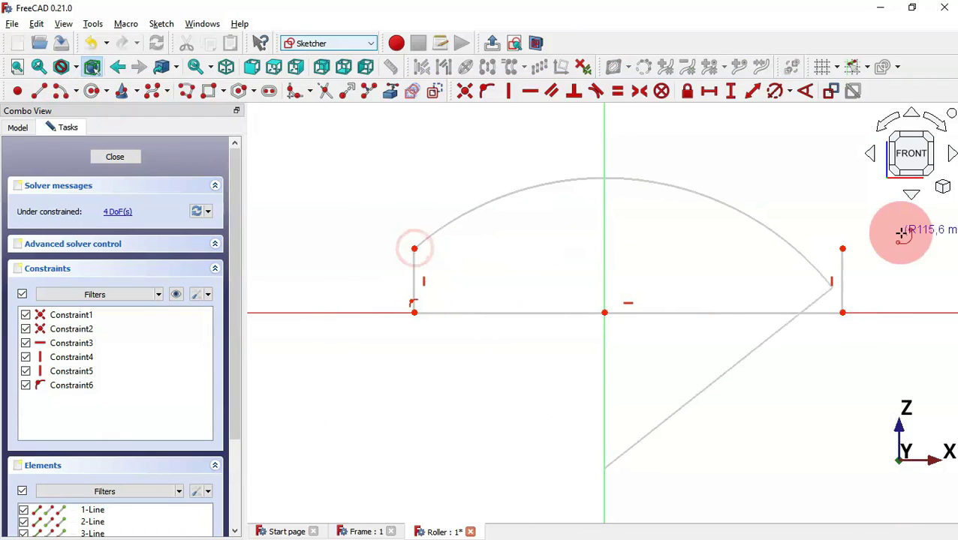
left_click(842, 249)
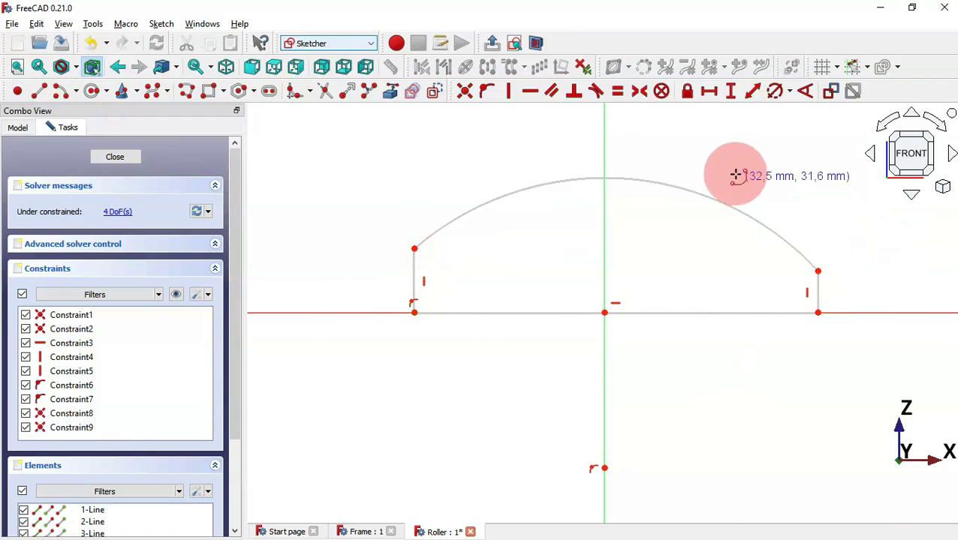
- Constrain the profile's two vertical side lines to equal length
left_click(821, 293)
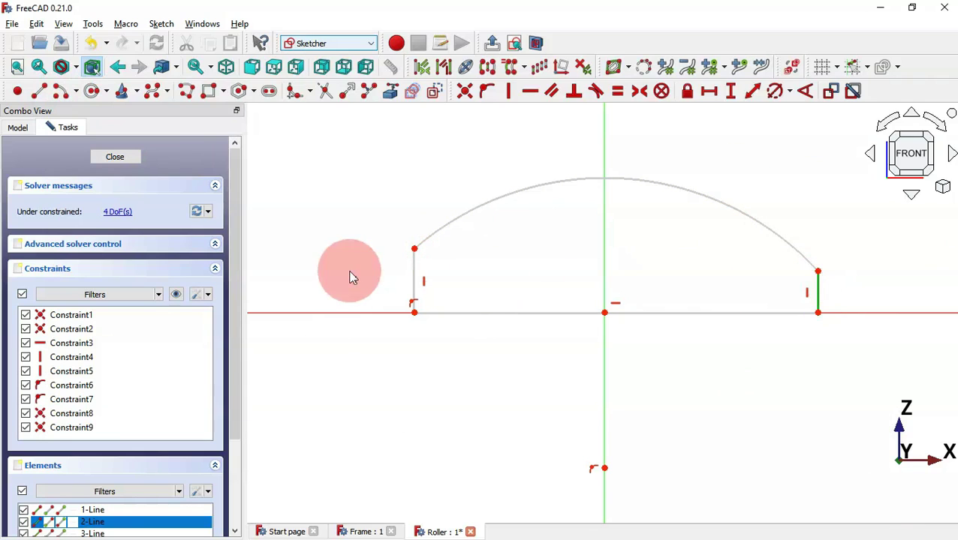
left_click(415, 274)
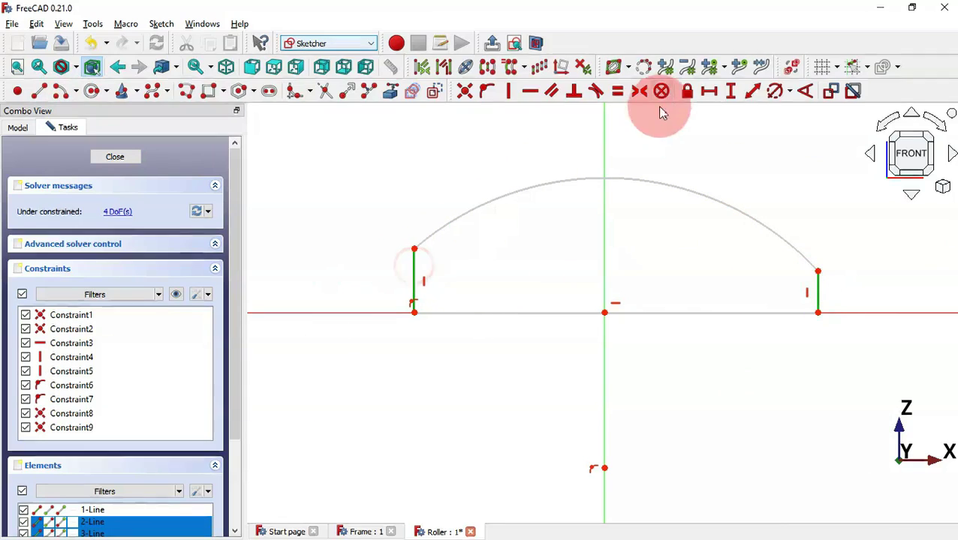
left_click(615, 94)
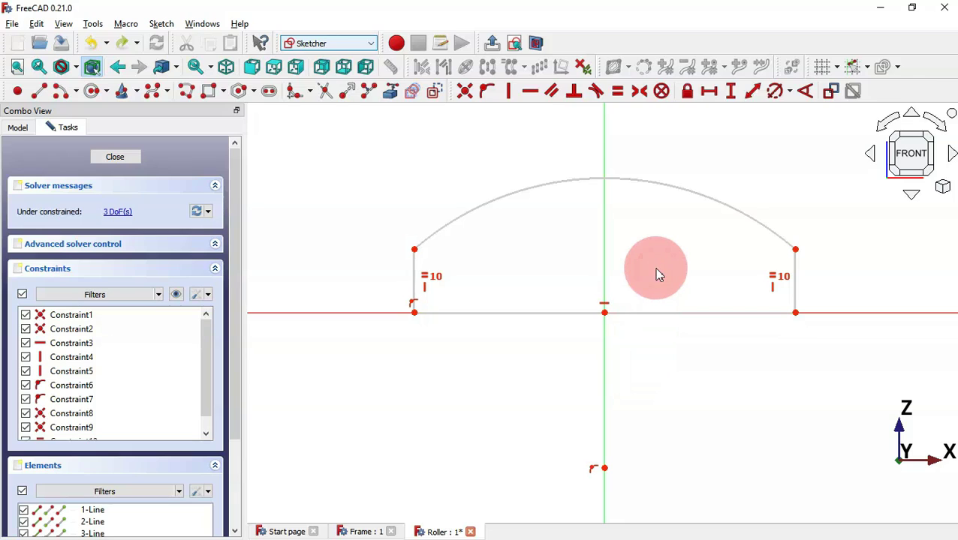
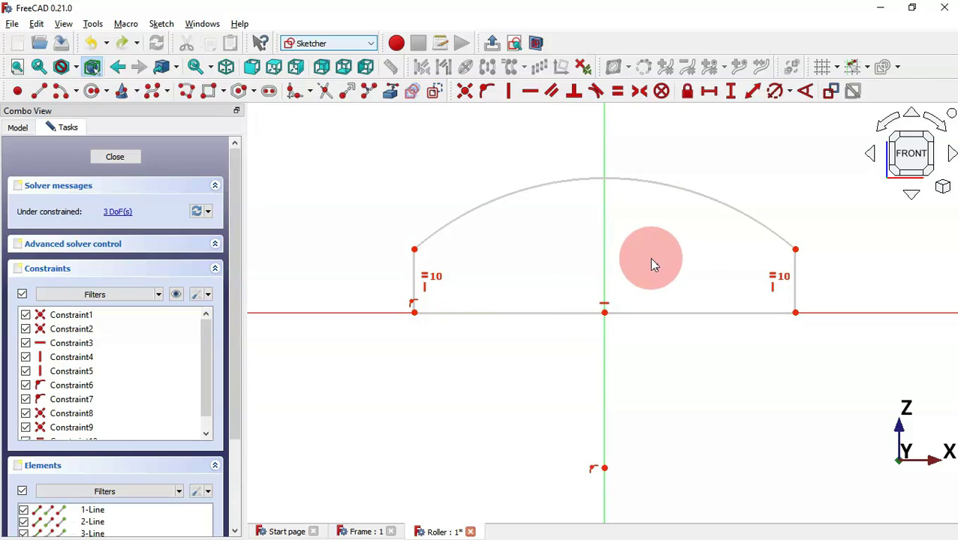
- Dimension the profile's side line to 5.25 mm and its base line to 28 mm
left_click(753, 93)
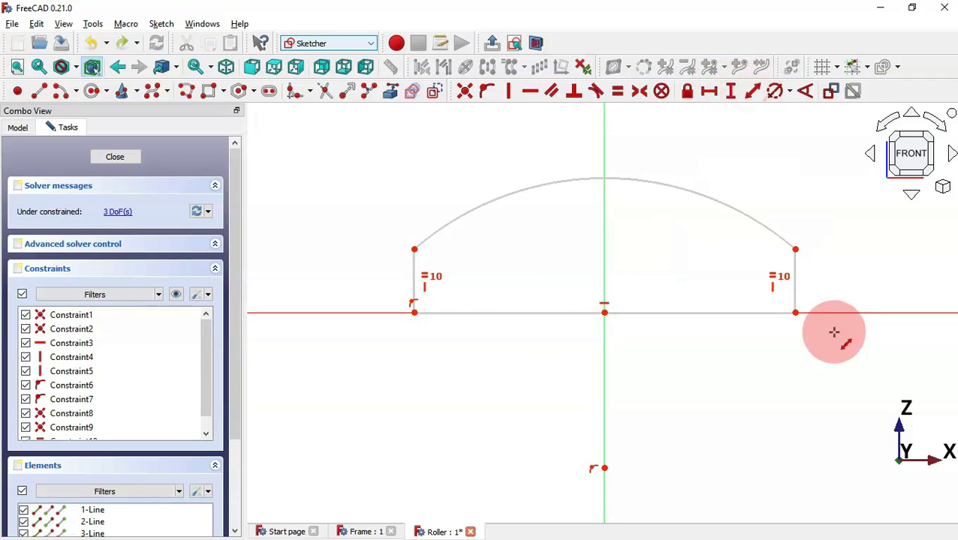
left_click(794, 283)
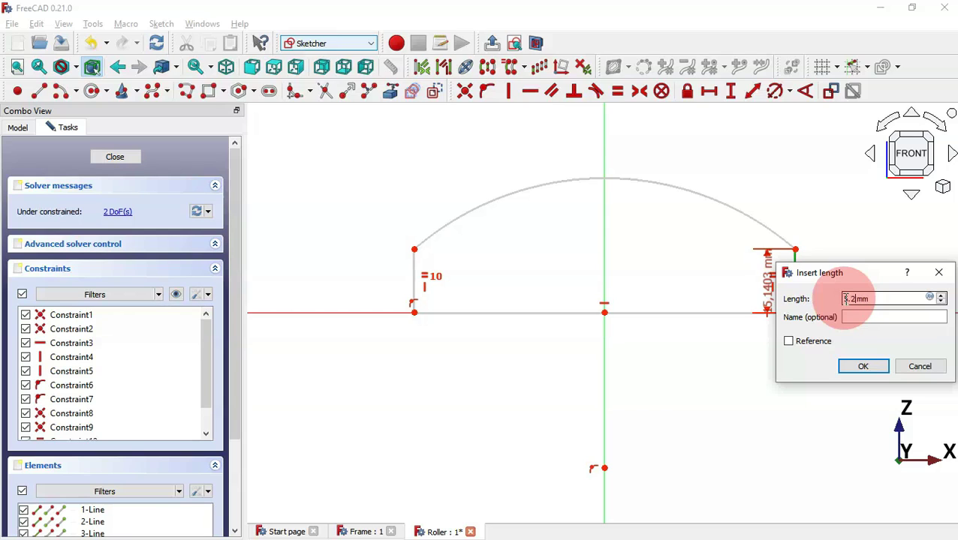
key("Return")
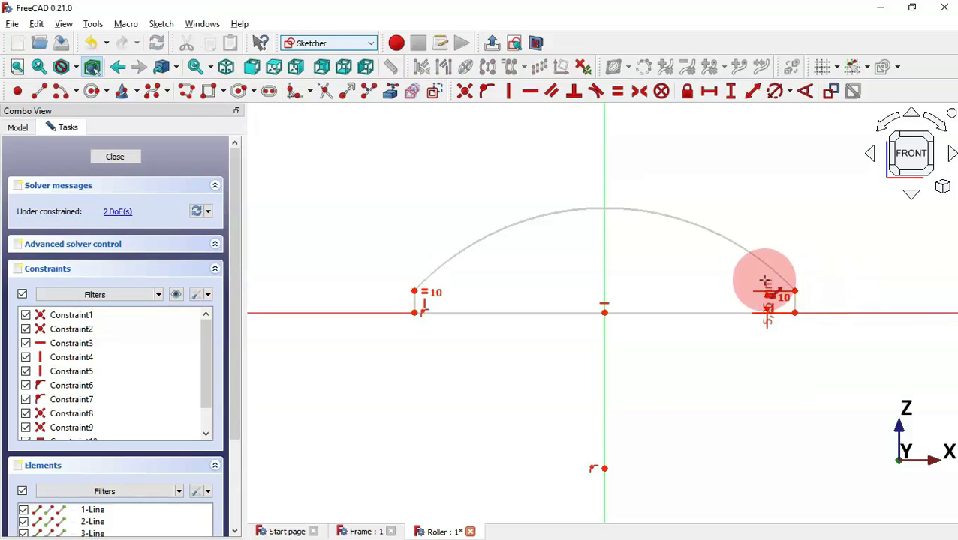
left_click(701, 312)
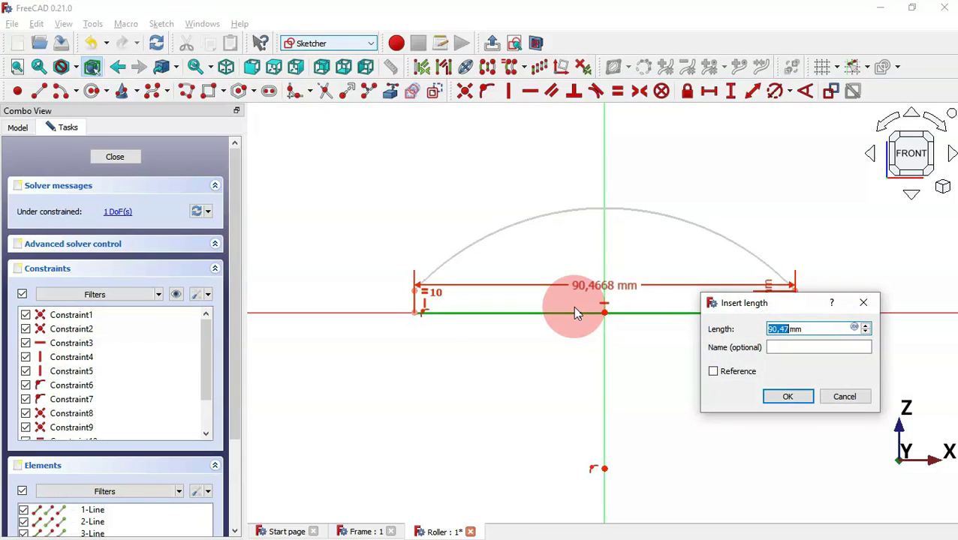
key("Return")
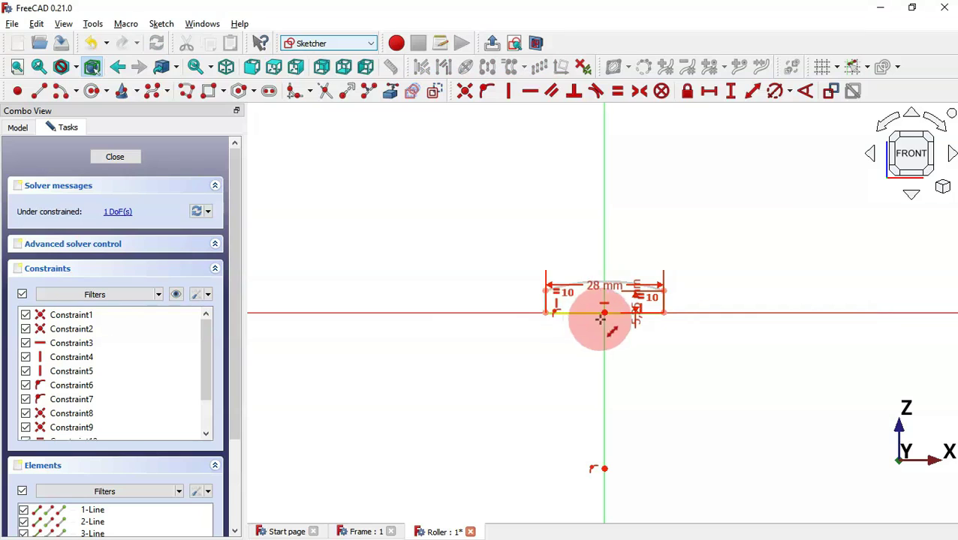
- Place a point on the arc near its crown and constrain that point onto the vertical axis
scroll(604, 321, "up", 3)
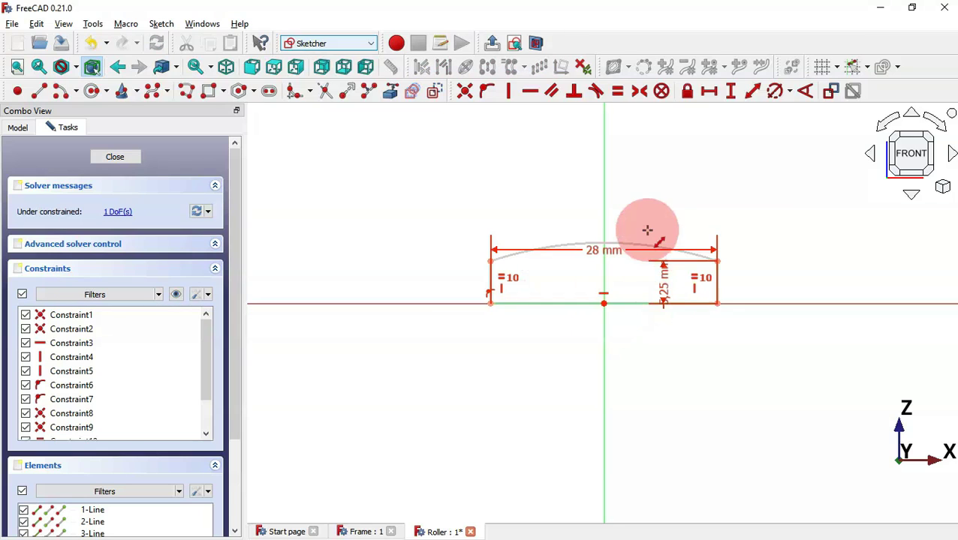
left_click(16, 91)
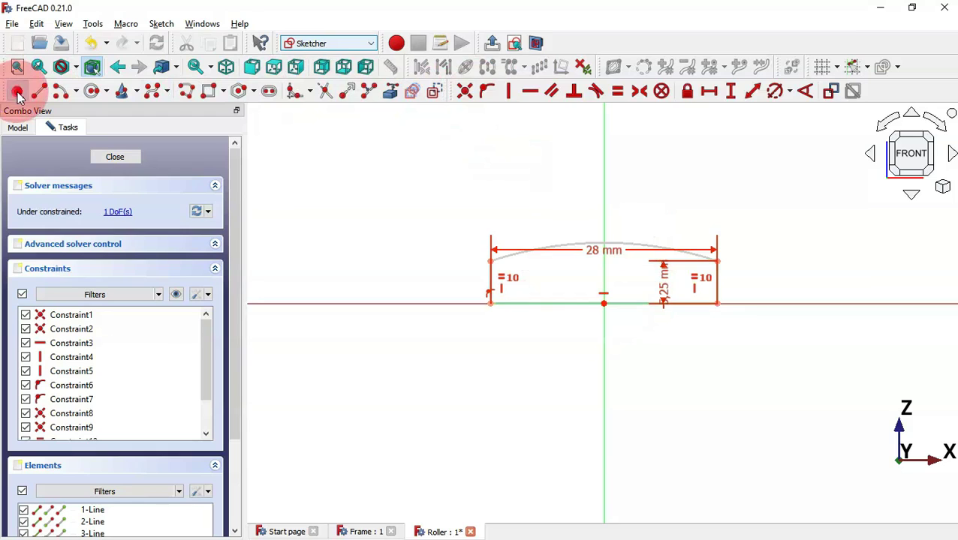
left_click(623, 243)
scroll(639, 240, "up", 5)
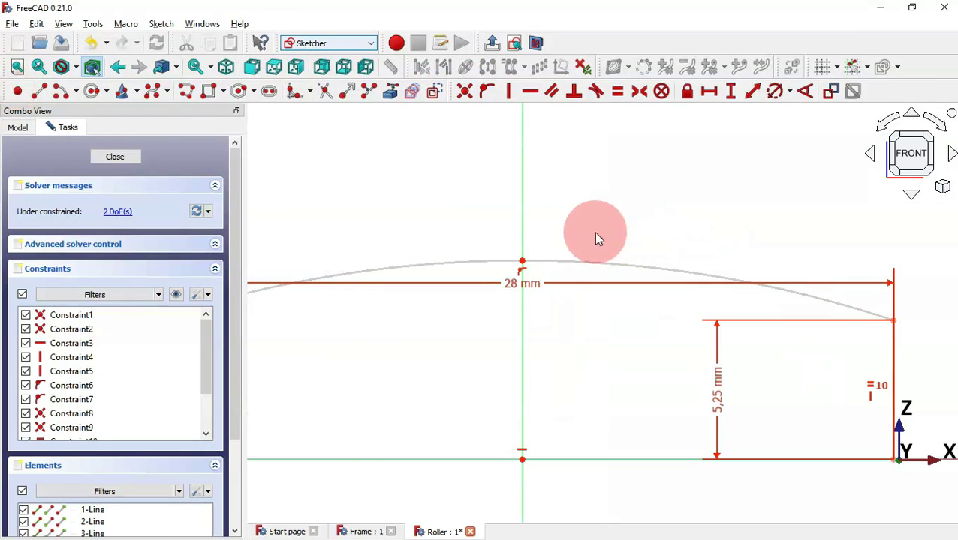
left_click_drag(523, 264, 575, 274)
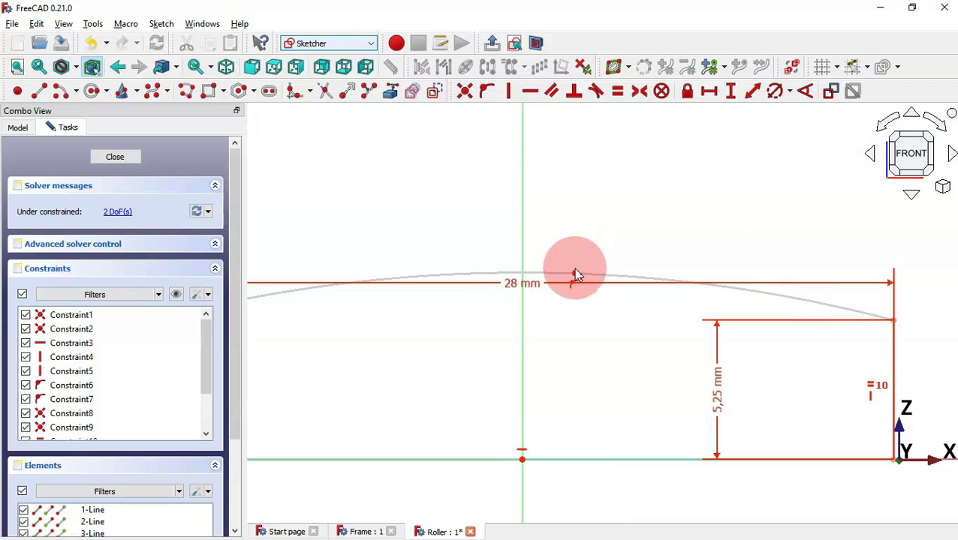
left_click(574, 273)
left_click(522, 220)
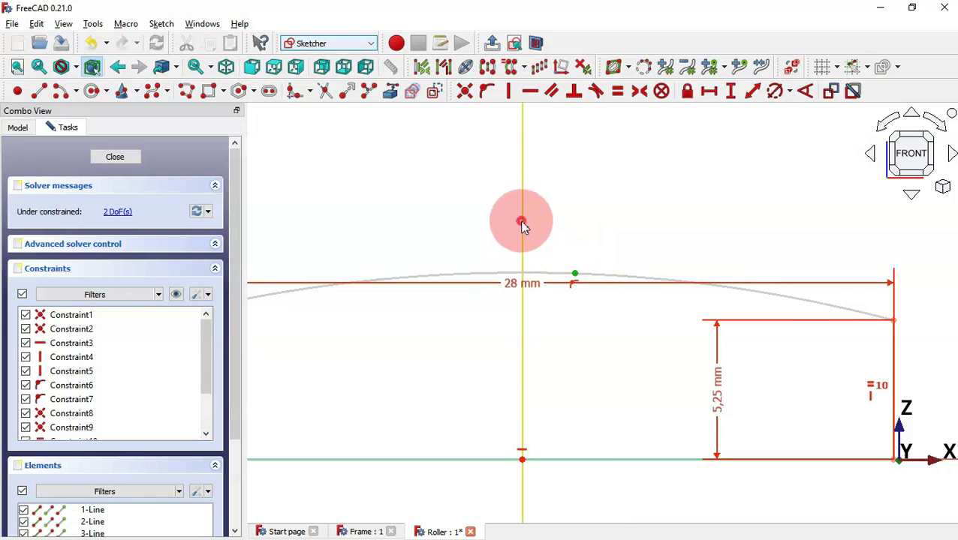
left_click(486, 91)
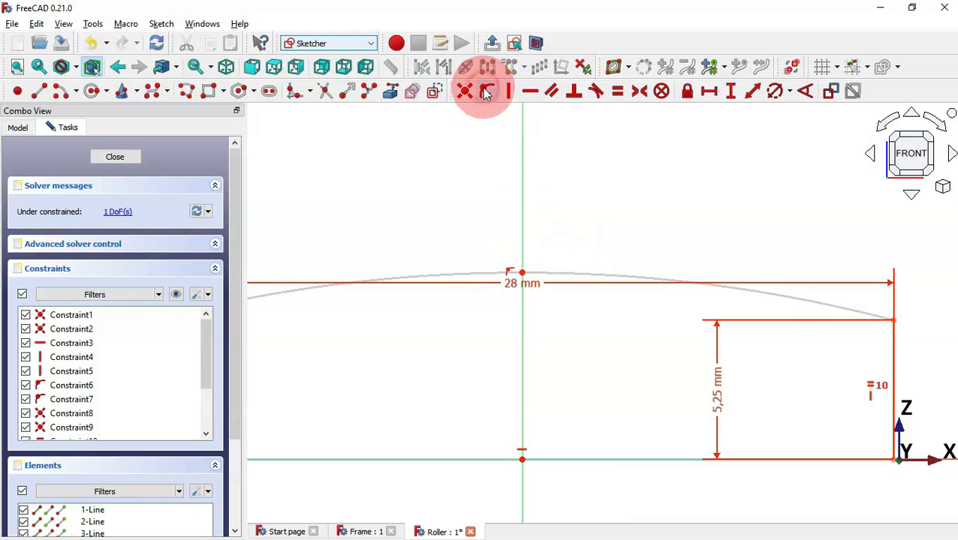
scroll(669, 184, "down", 1)
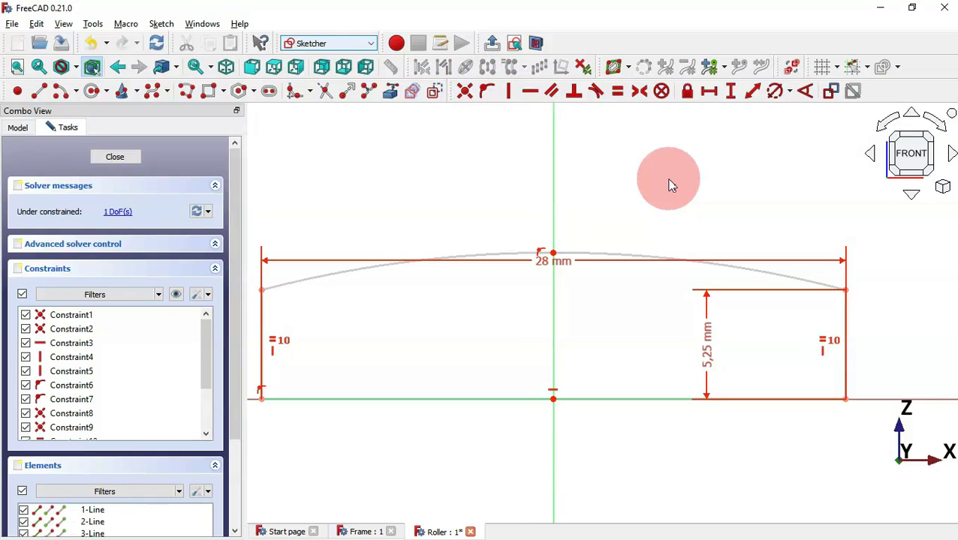
- Dimension the distance from the origin to the point at the arc's crown as 7 mm
left_click(753, 91)
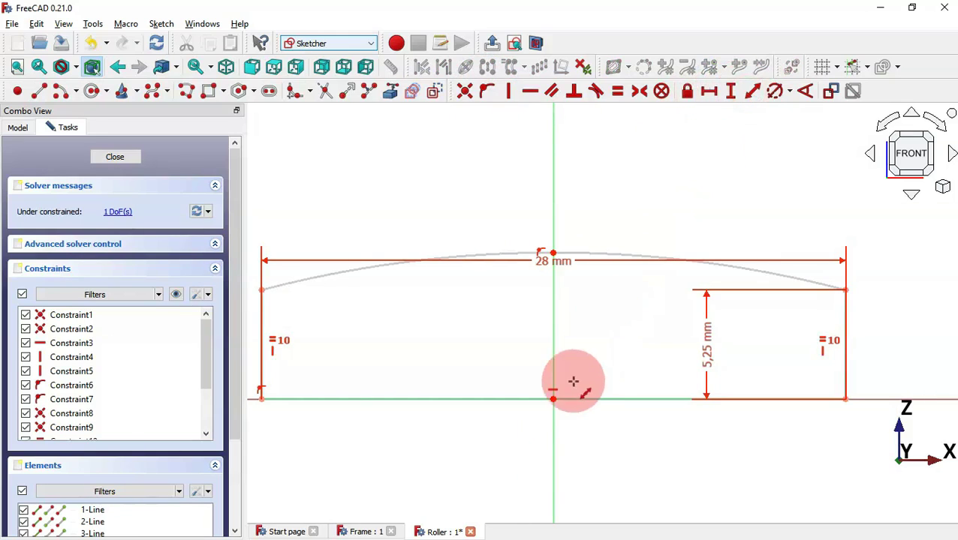
left_click(553, 399)
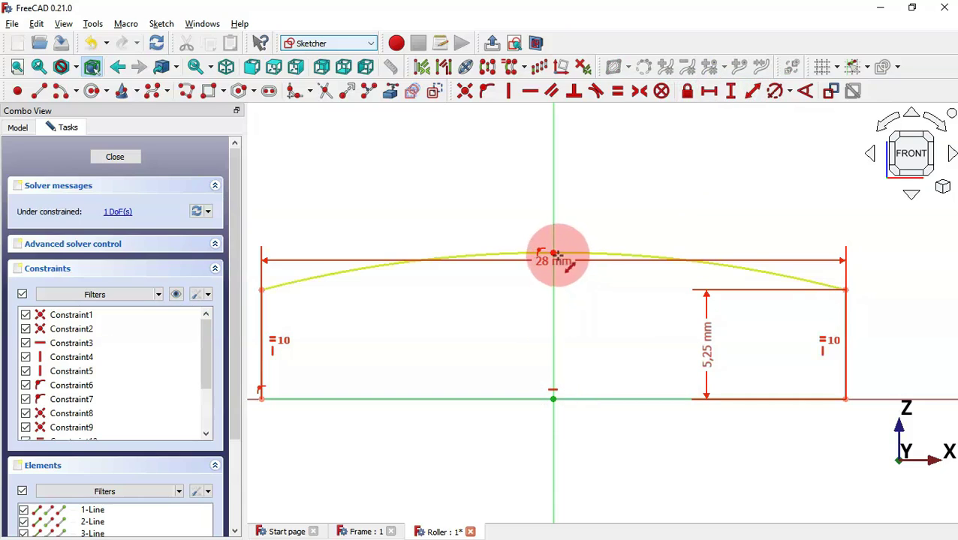
left_click(553, 250)
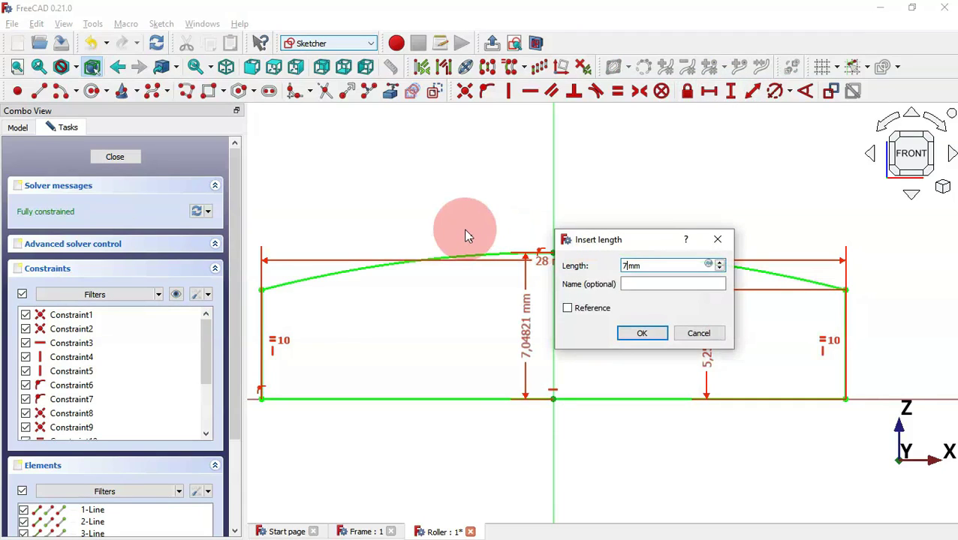
key("Return")
scroll(681, 217, "down", 3)
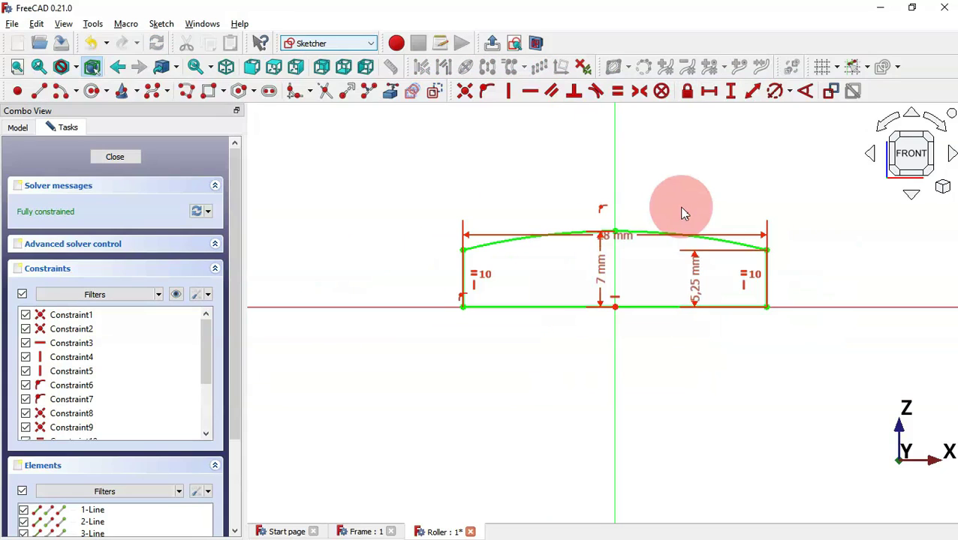
- Move the 7 mm, 28 mm and 5.25 mm dimensions clear of the profile and leave the sketch
left_click_drag(601, 275, 304, 259)
mouse_move(635, 235)
left_mouse_down()
mouse_move(626, 242)
mouse_move(647, 415)
left_mouse_up()
left_click(698, 288)
mouse_move(698, 287)
left_mouse_down()
mouse_move(847, 239)
mouse_move(814, 175)
left_mouse_up()
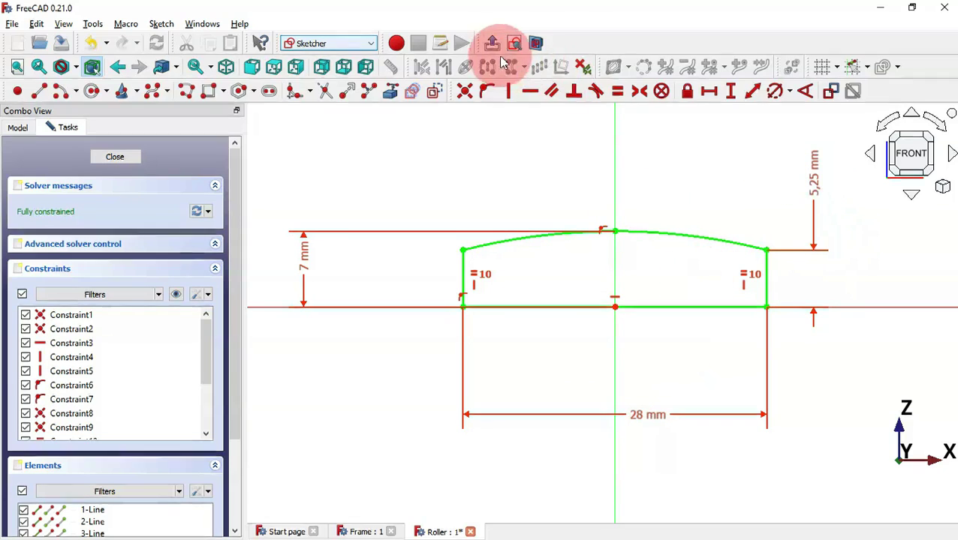
left_click(493, 45)
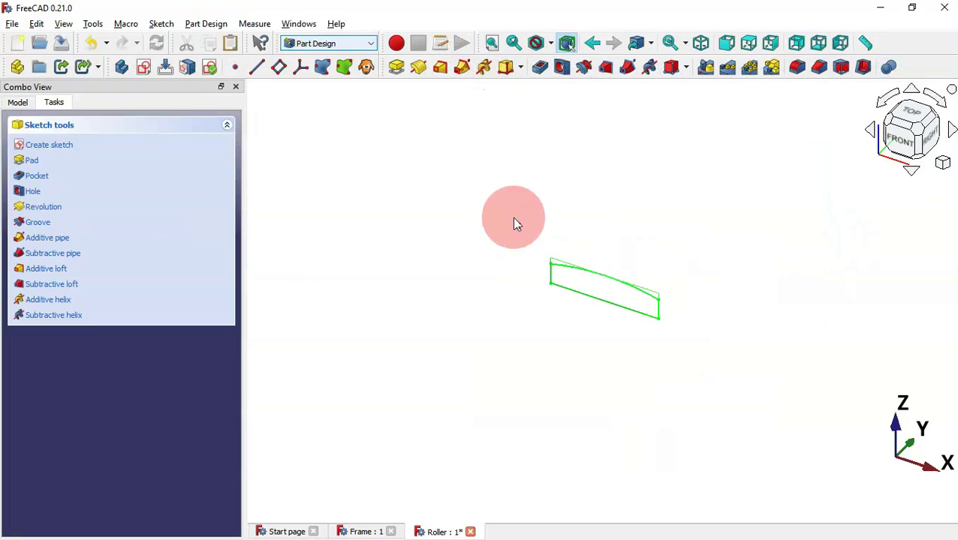
- Revolve the profile sketch 360° around the base X axis into a solid barrel
left_click(27, 106)
left_click(69, 174)
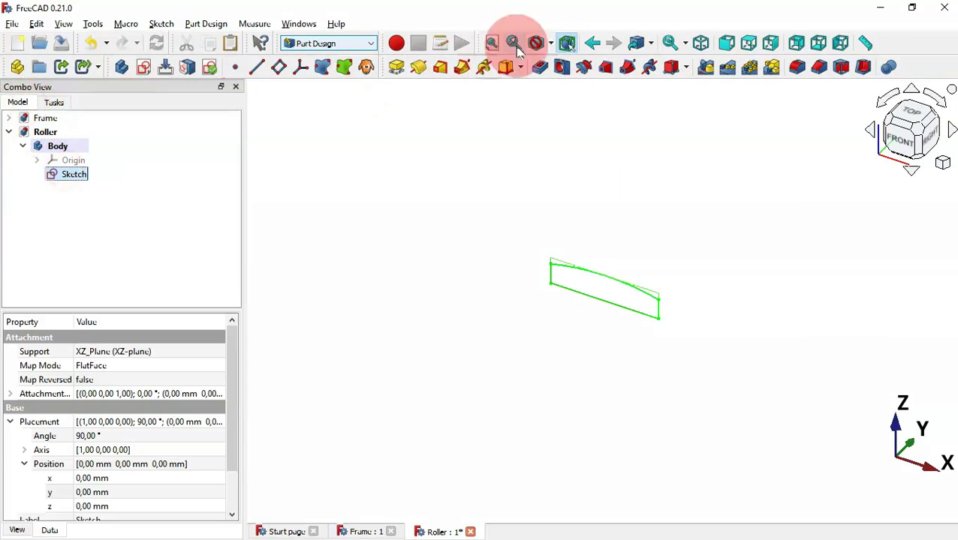
left_click(424, 67)
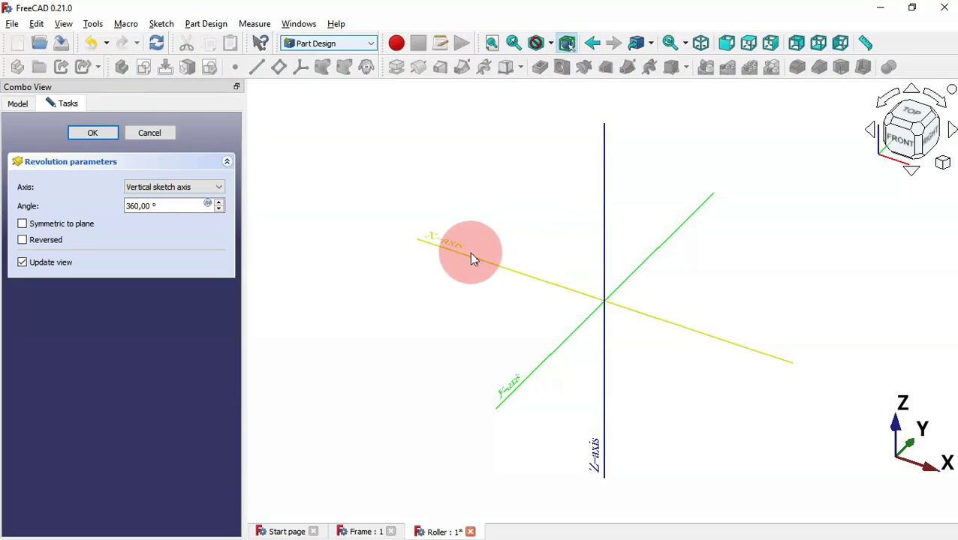
left_click(183, 190)
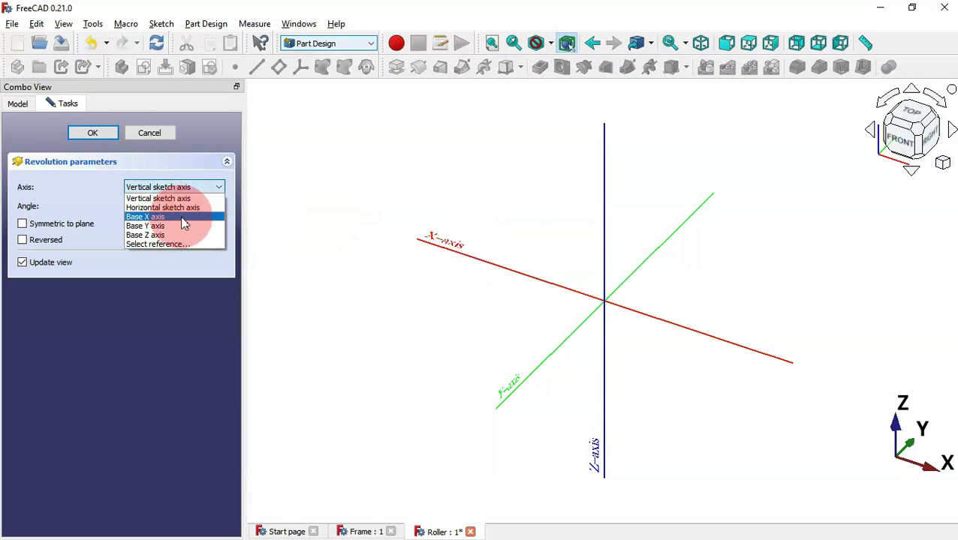
left_click(180, 216)
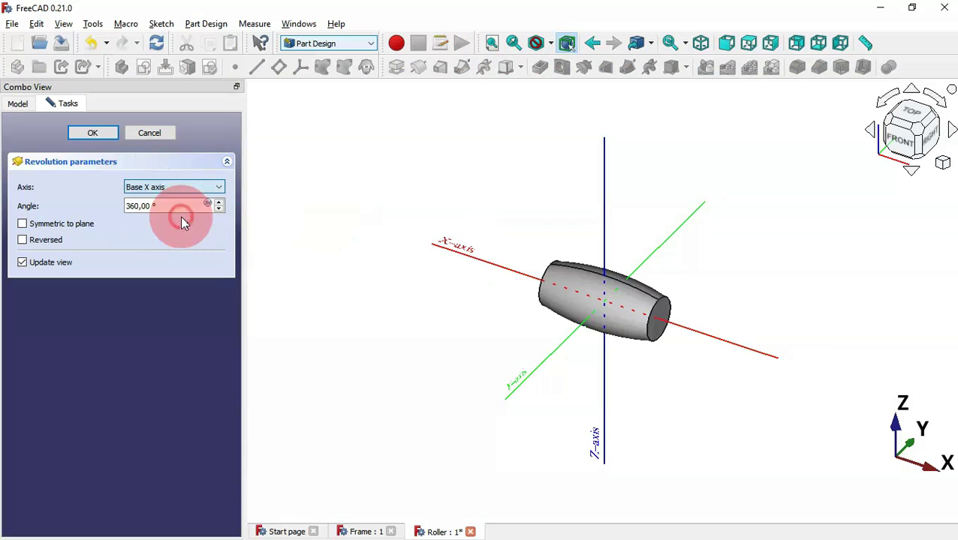
left_click(98, 133)
- Fillet the edges of the barrel's curved outer face with a 0.9 mm radius
left_click(621, 301)
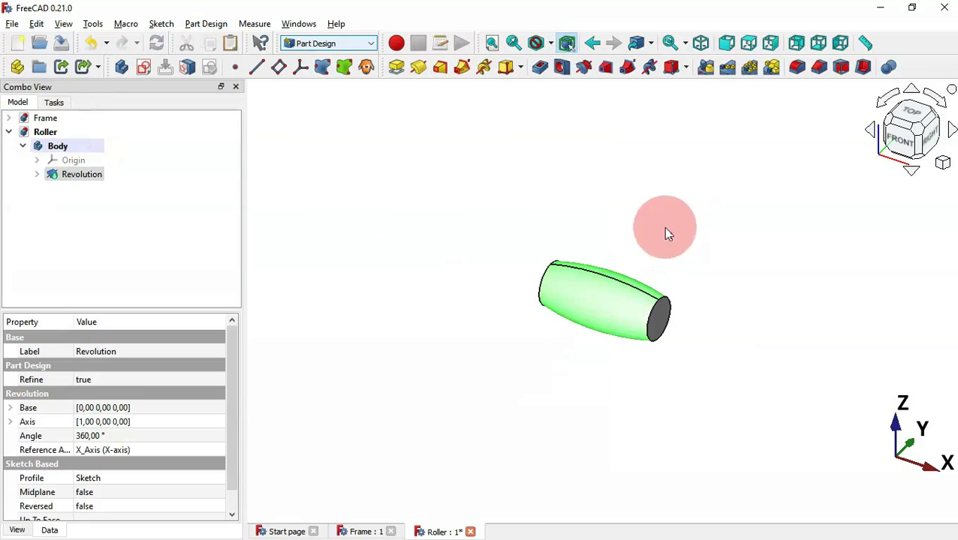
left_click(797, 68)
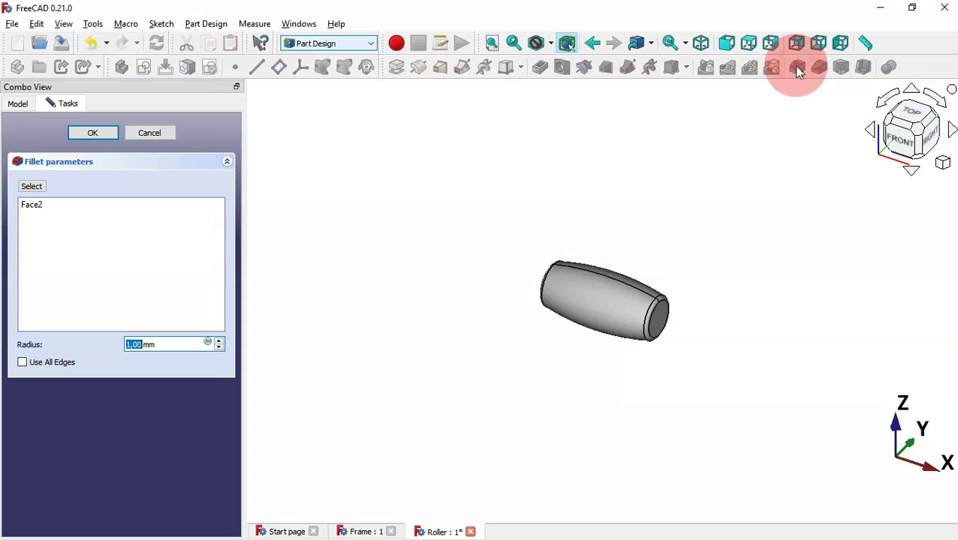
type("4")
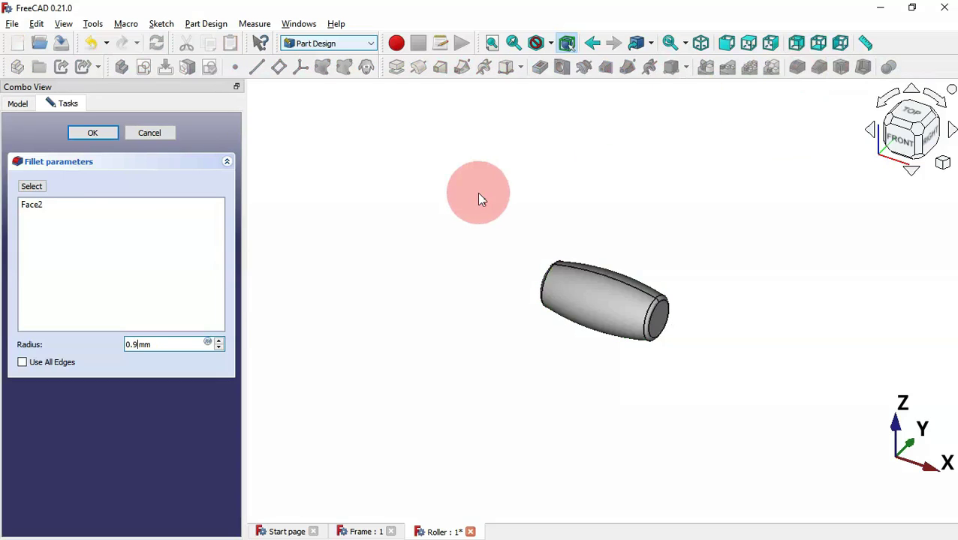
key("Return")
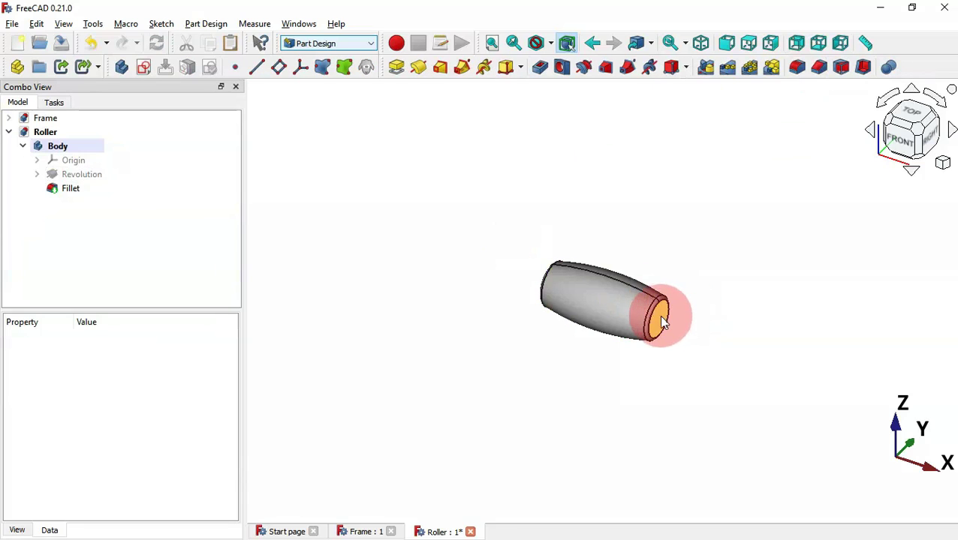
- Start a sketch on the roller's flat end face and draw a circle about 6.1 mm in diameter centred on the origin
left_click(660, 321)
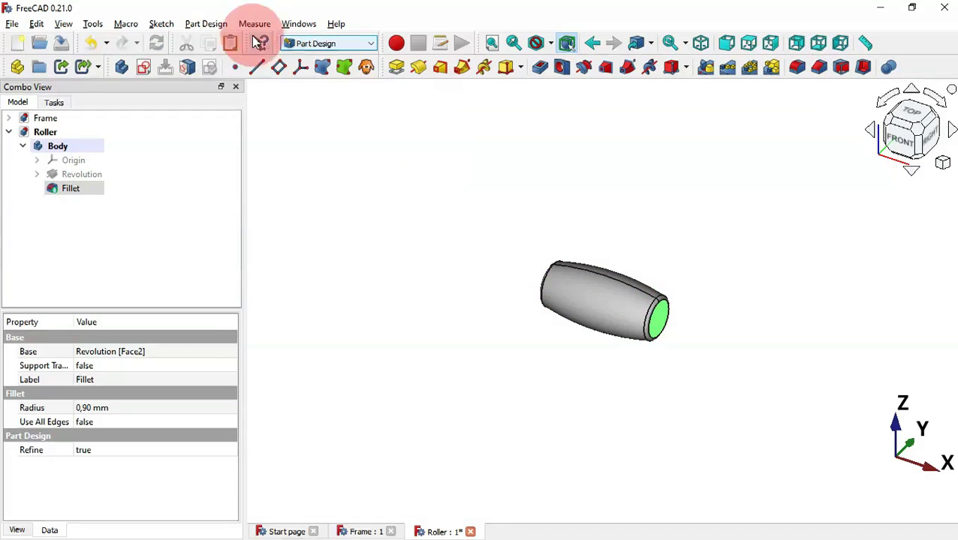
left_click(144, 67)
scroll(612, 307, "up", 3)
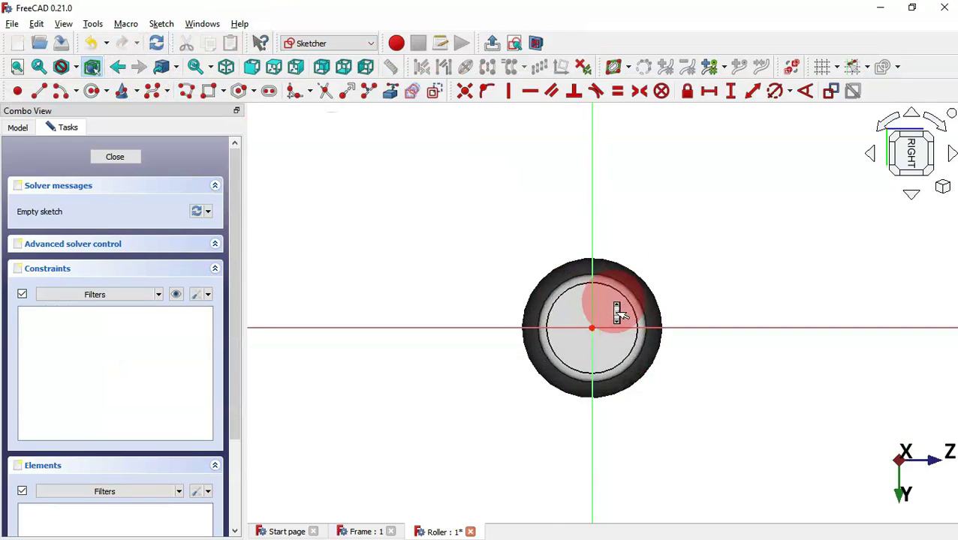
scroll(617, 313, "up", 3)
left_click(91, 91)
left_click(573, 350)
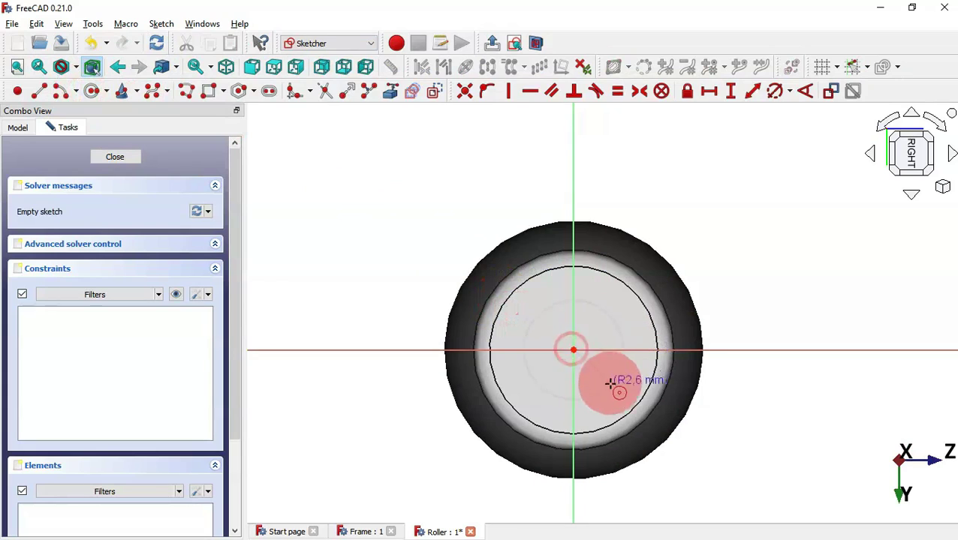
left_click(618, 385)
- Set the end-face circle's diameter to 7.5 mm and leave the sketch
left_click(775, 96)
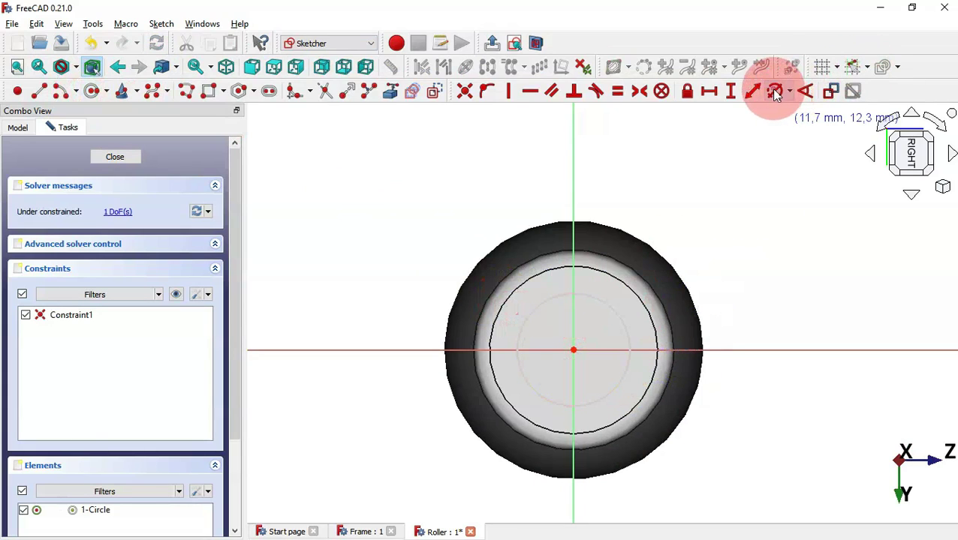
left_click(621, 315)
left_click_drag(711, 305, 687, 151)
type("7.5")
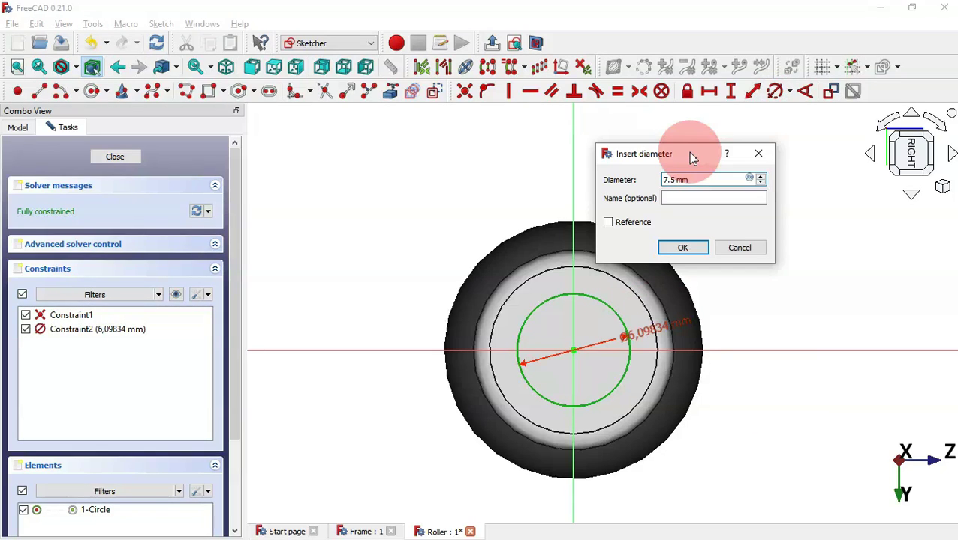
key("Return")
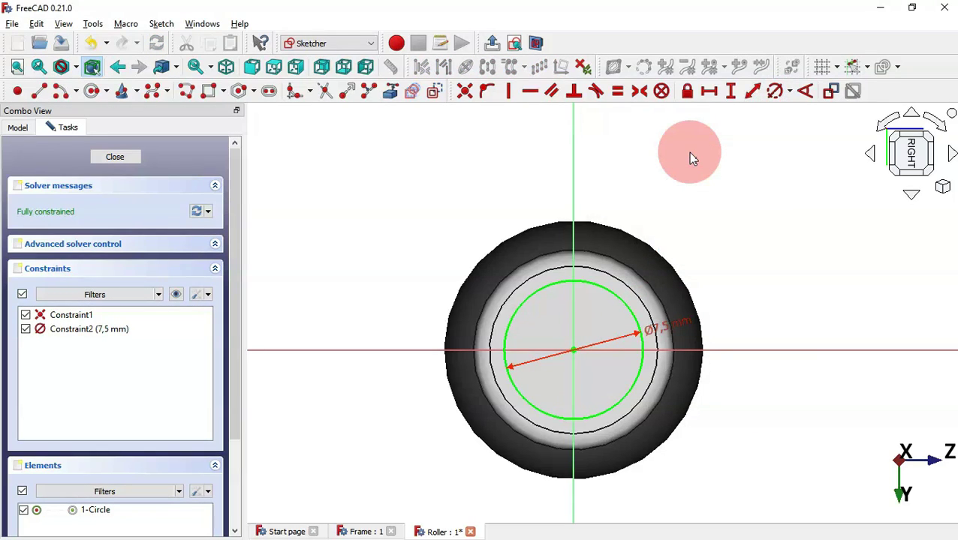
key("Escape")
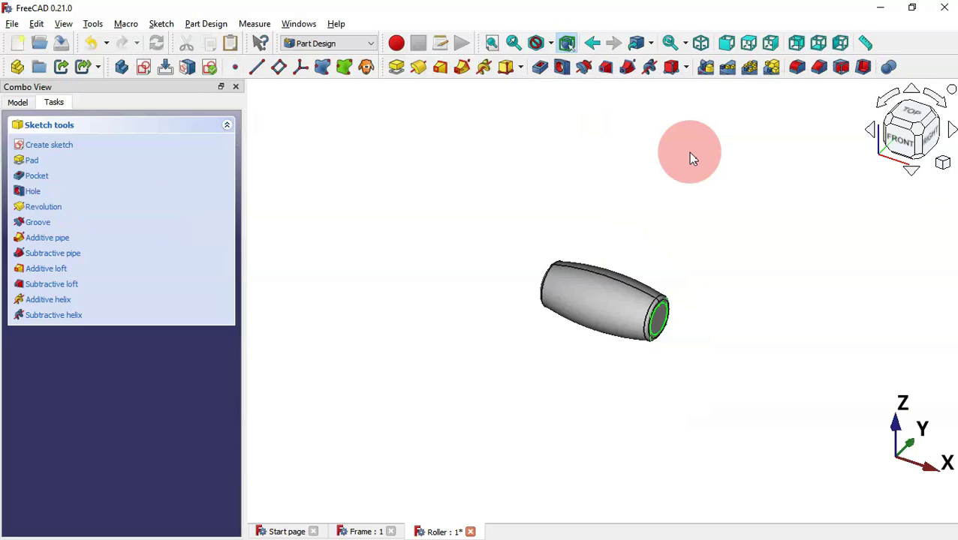
- Pocket the circle sketch 1.5 mm deep into the roller's end face
left_click(549, 70)
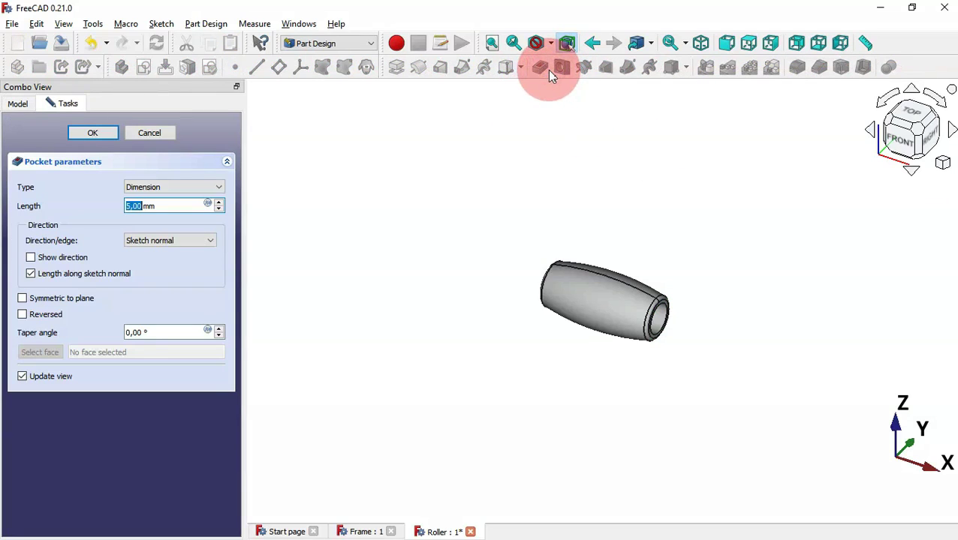
scroll(647, 248, "up", 3)
left_click_drag(171, 212, 61, 201)
type("1.5")
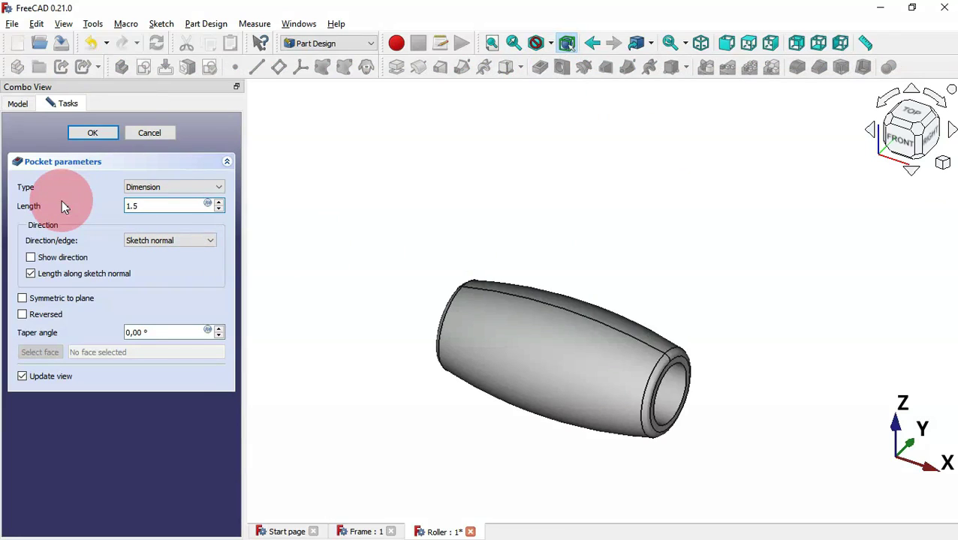
key("Return")
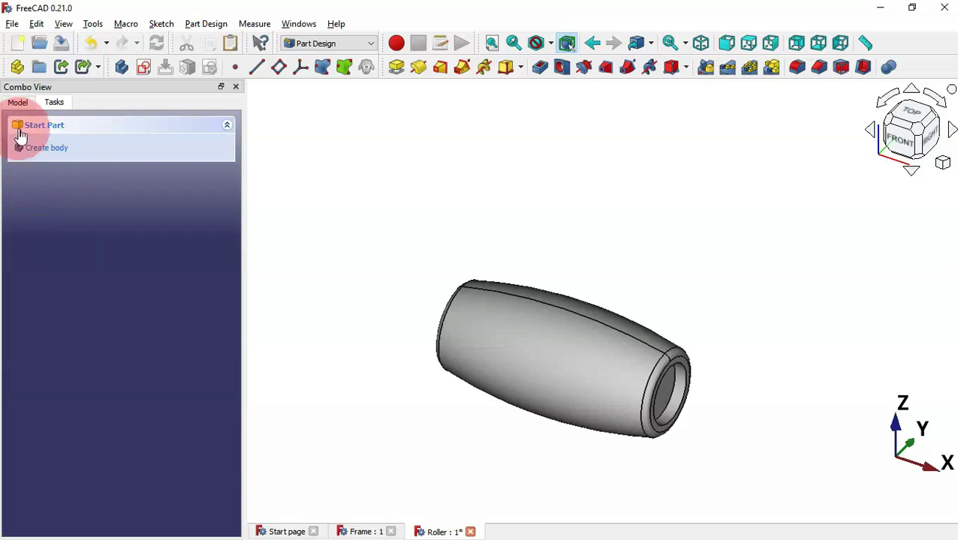
- Mirror the pocket about the base YZ plane onto the roller's opposite end
left_click(18, 103)
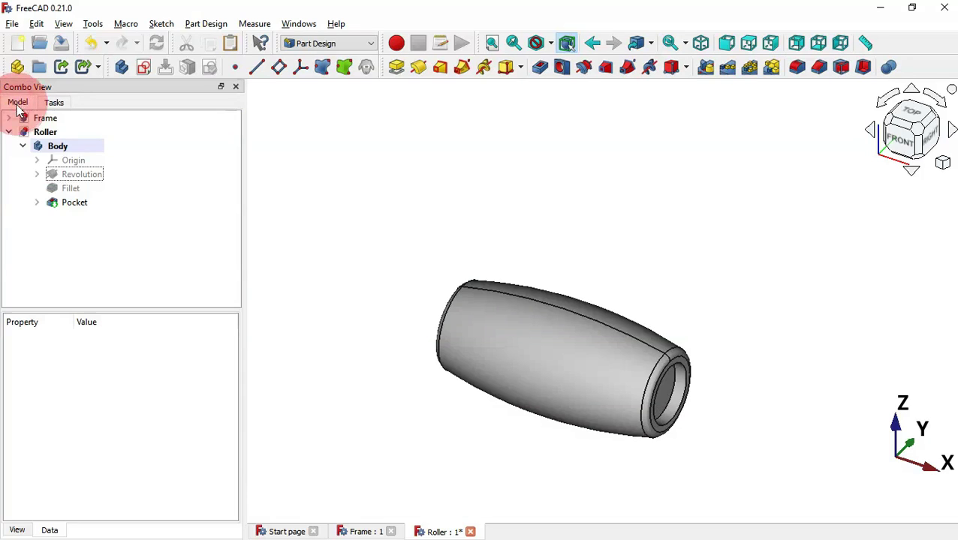
left_click(83, 203)
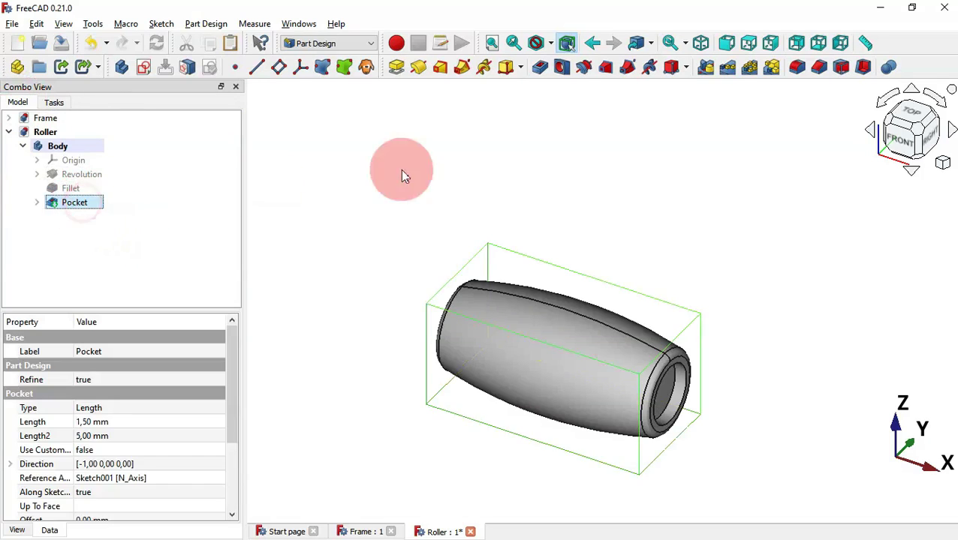
left_click(706, 69)
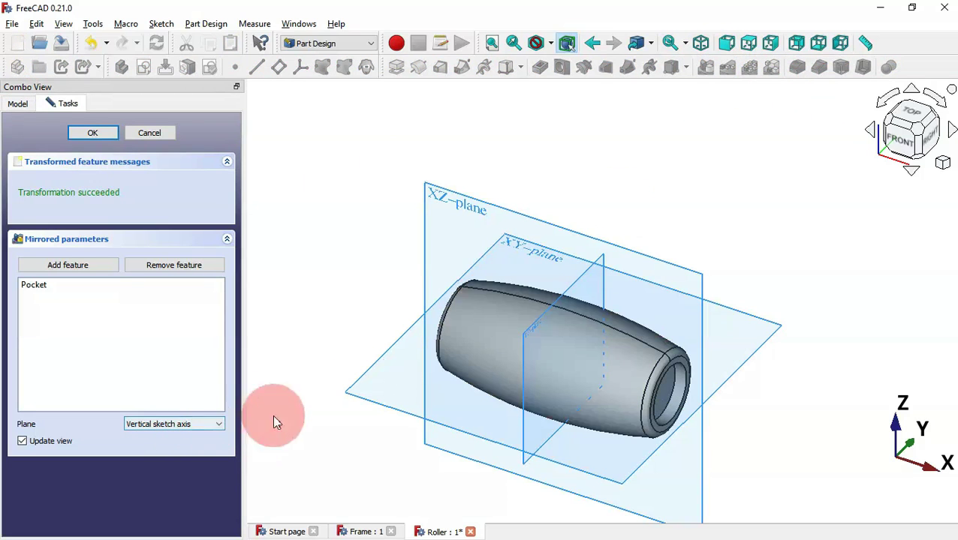
scroll(546, 337, "up", 2)
scroll(549, 343, "up", 2)
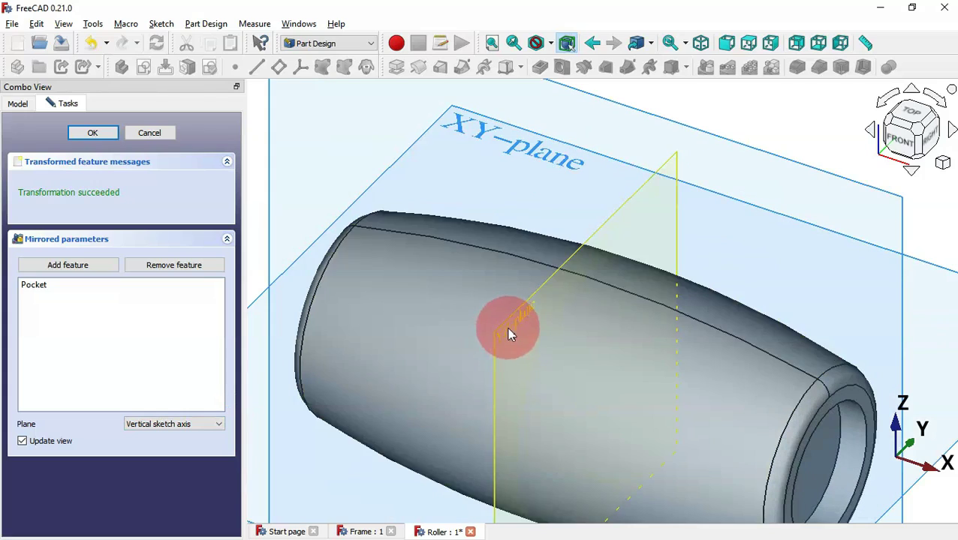
middle_click_drag(293, 378, 478, 370)
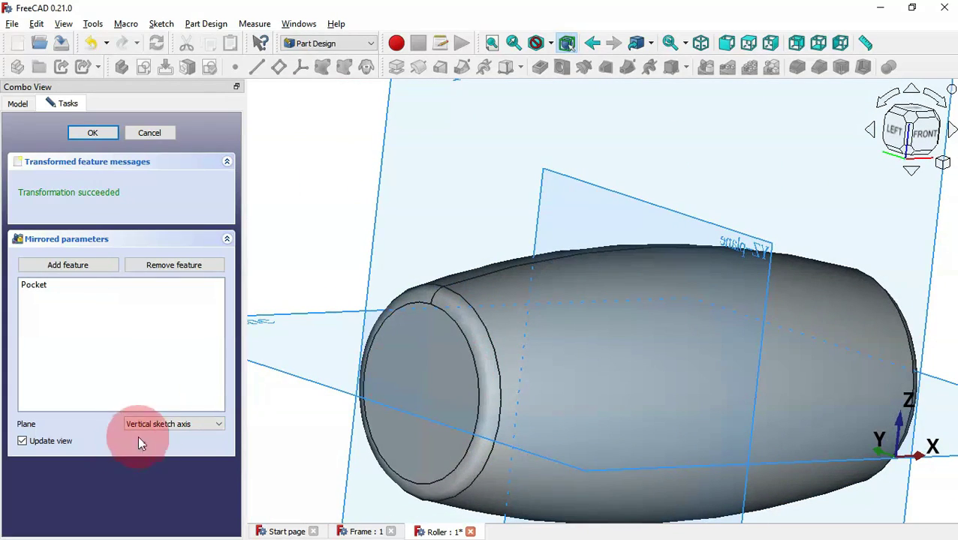
left_click(184, 424)
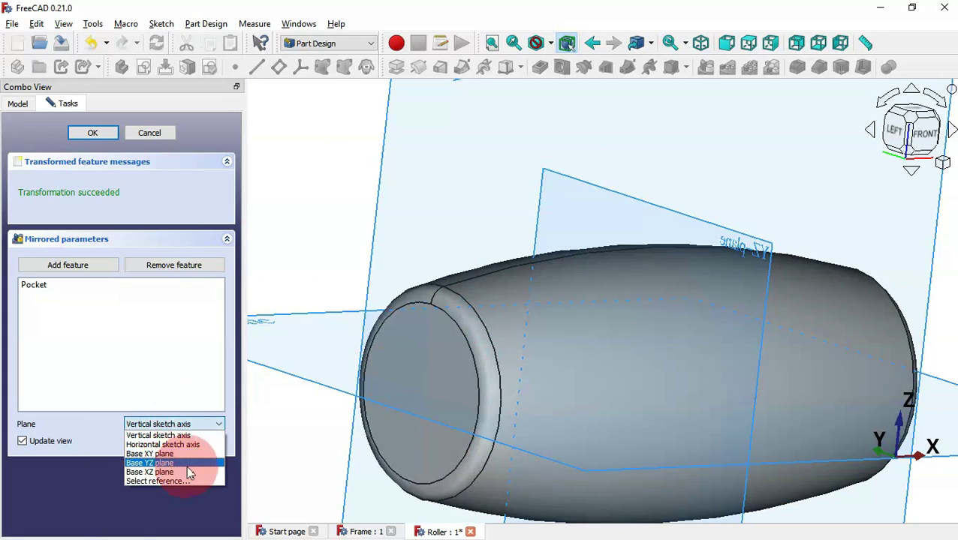
left_click(193, 463)
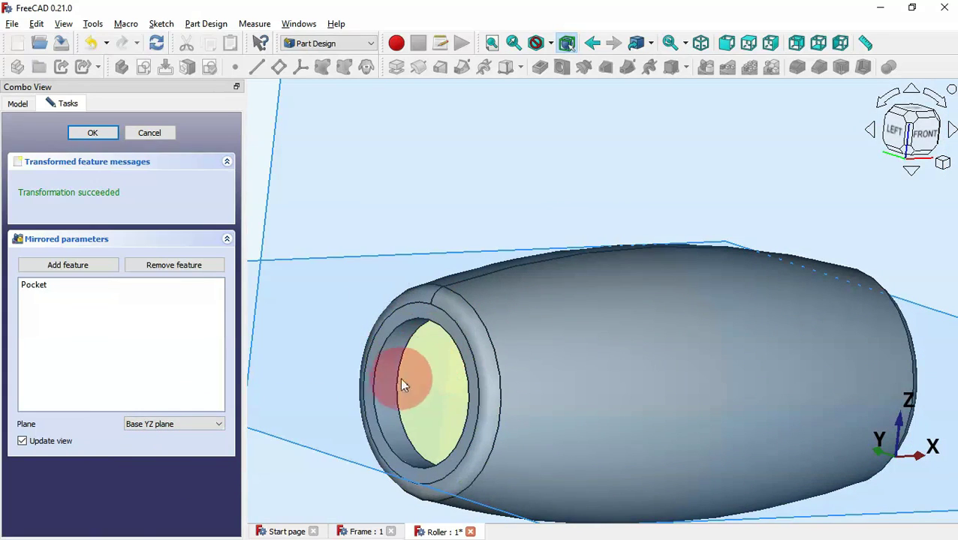
left_click(109, 141)
- Cut a 3 mm diameter hole 50 mm deep from the mirrored recess's floor along the roller, and save the document
left_click(440, 386)
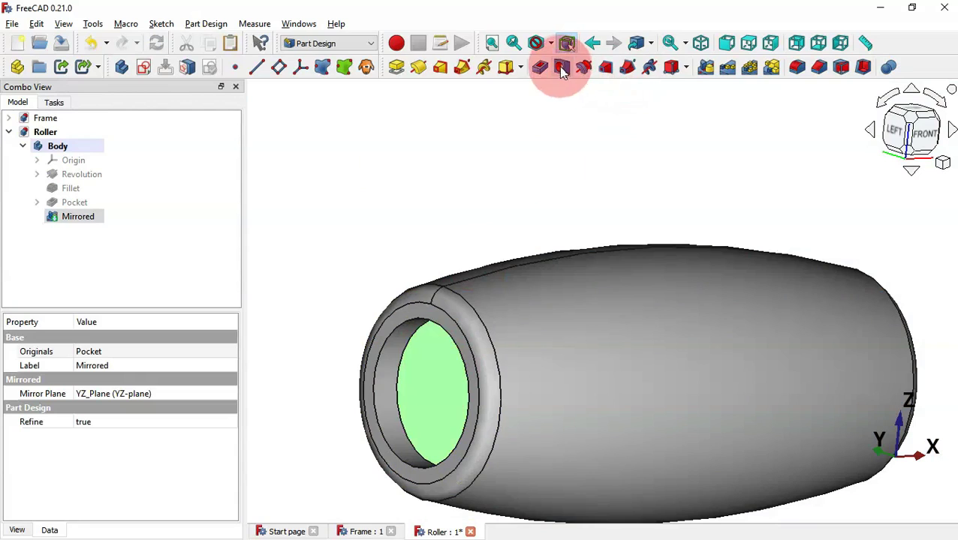
left_click(563, 69)
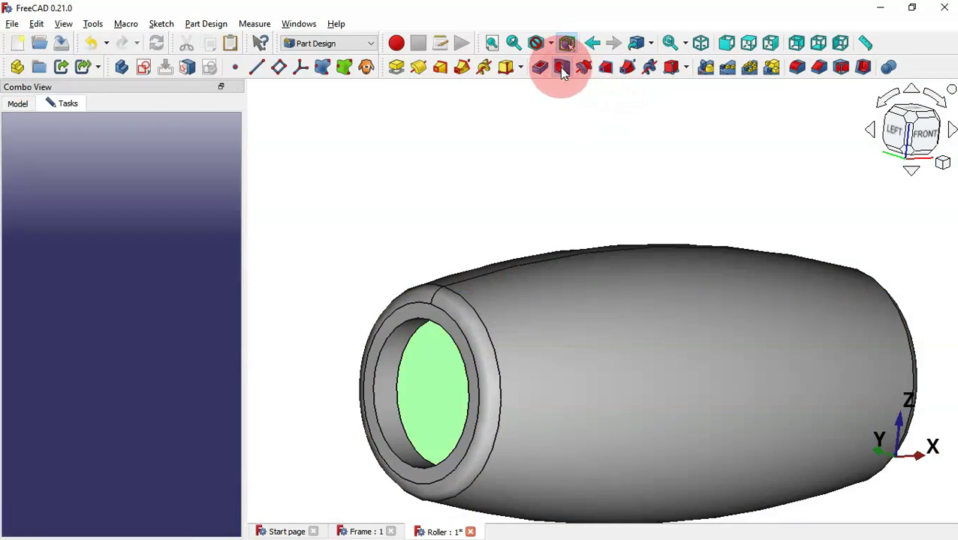
left_click_drag(244, 336, 310, 337)
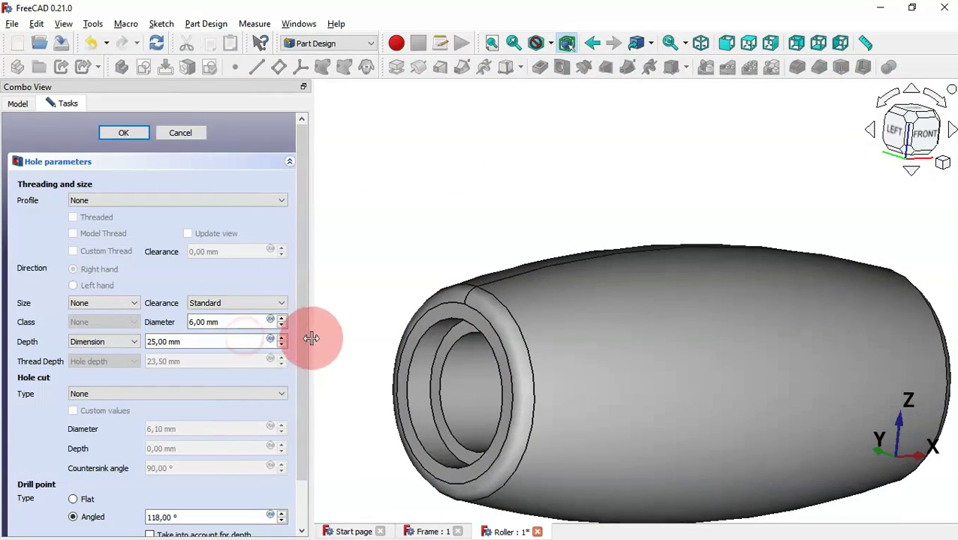
left_click_drag(217, 347, 119, 342)
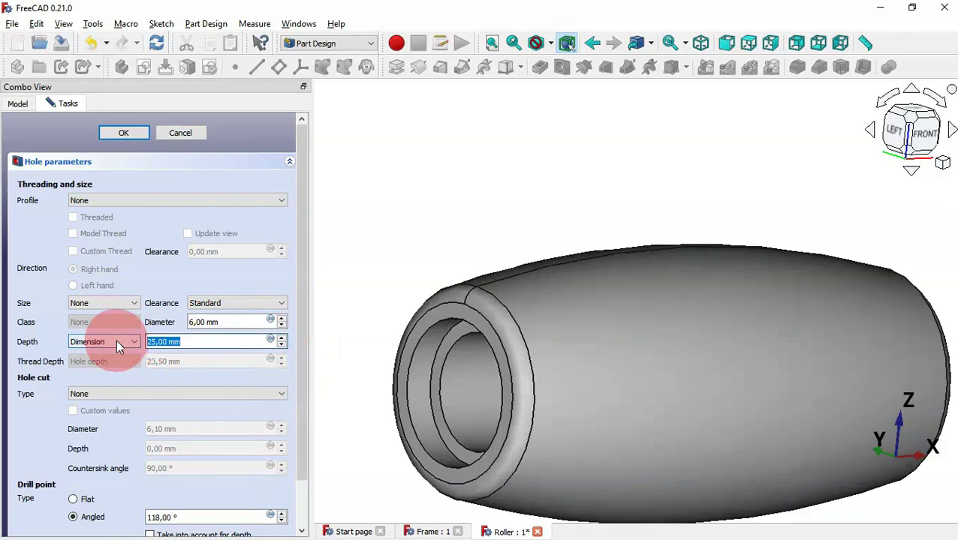
type("50")
left_click(236, 322)
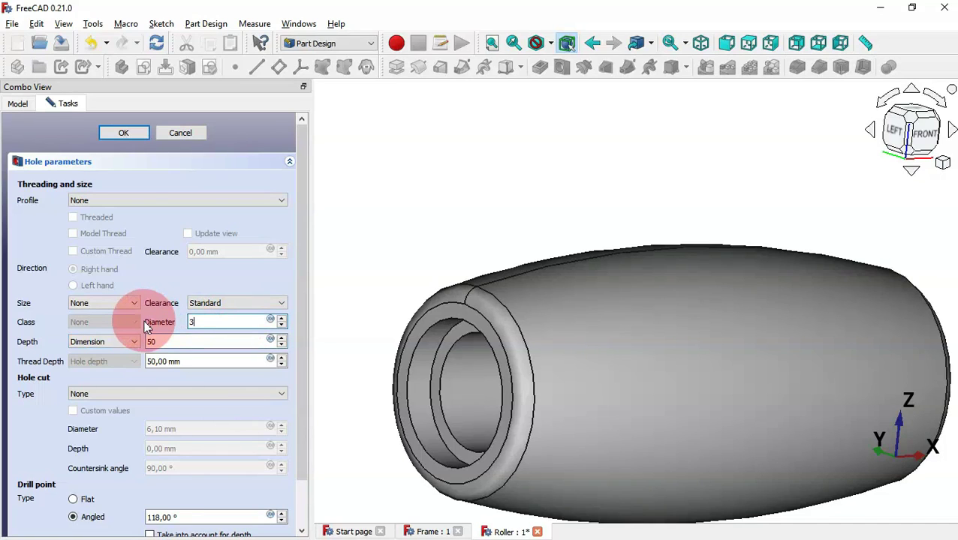
type("3")
key("Return")
middle_click_drag(504, 215, 598, 238)
key("0")
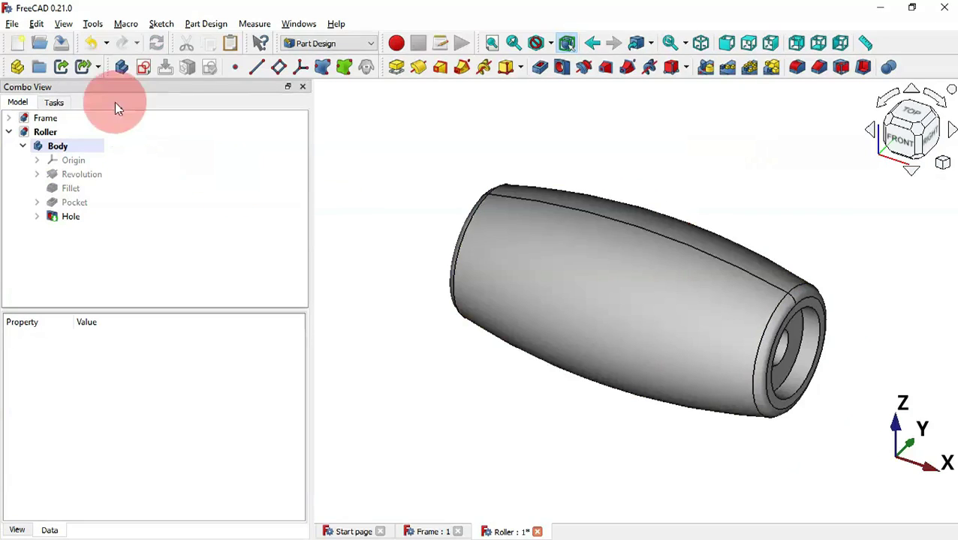
left_click(63, 42)
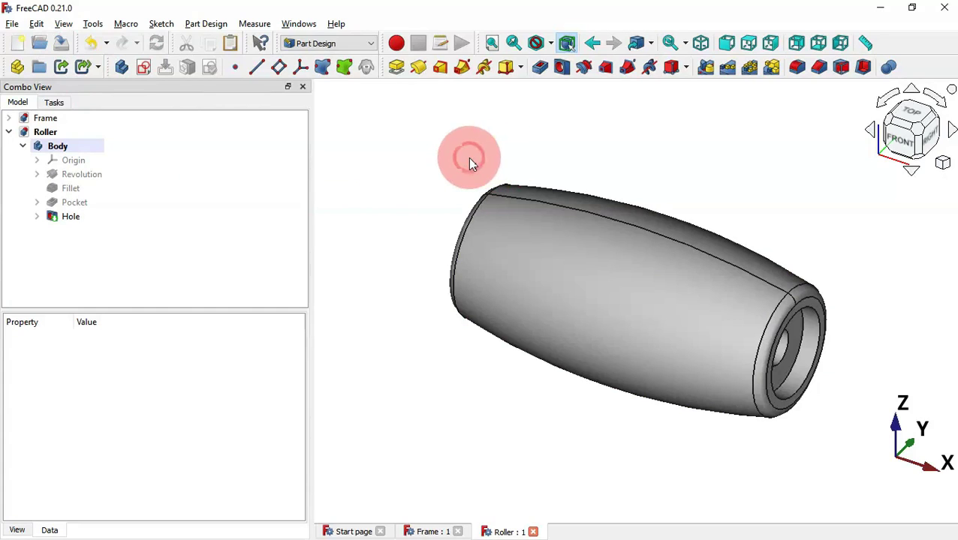
- Create a new document and save it as Roller-bracket in the Model 1 folder
left_click(21, 47)
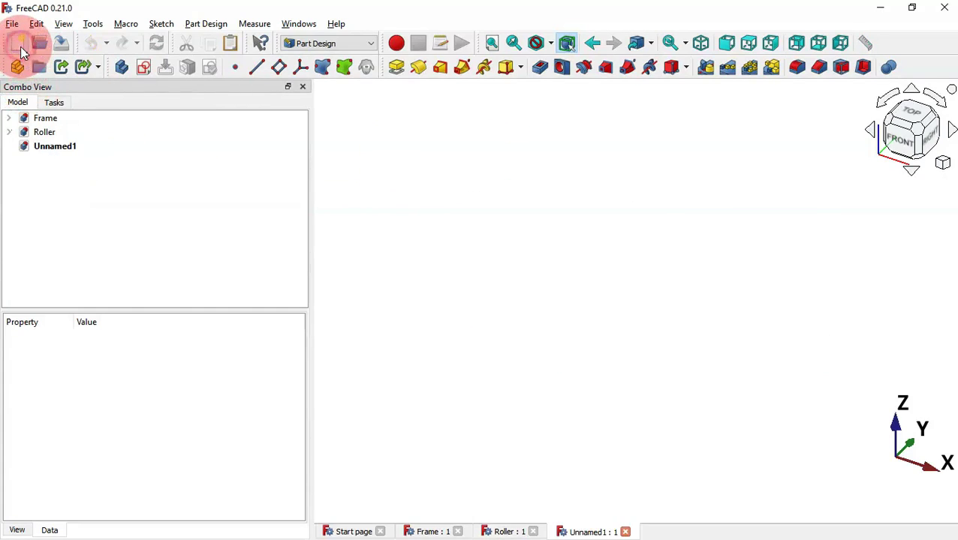
left_click(61, 43)
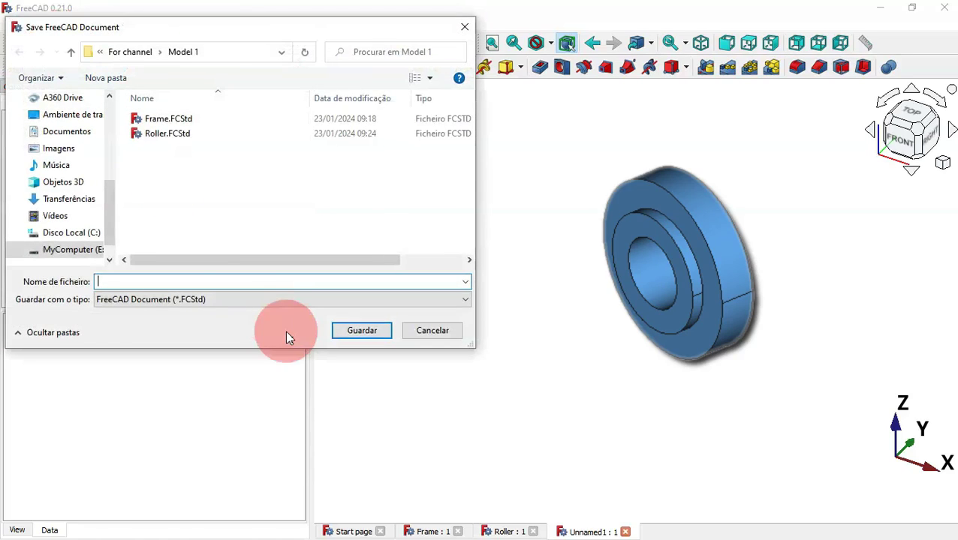
type("Roller")
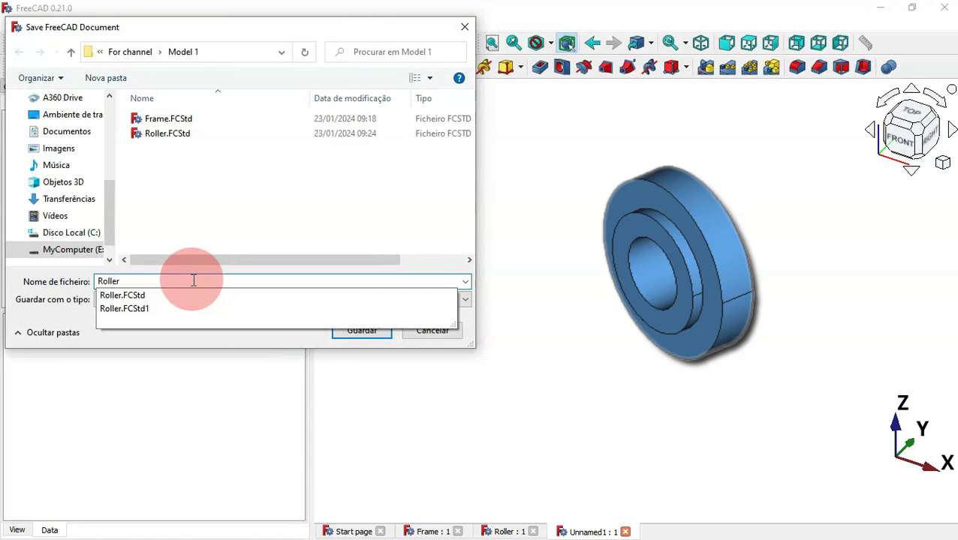
type("-bracket")
key("Return")
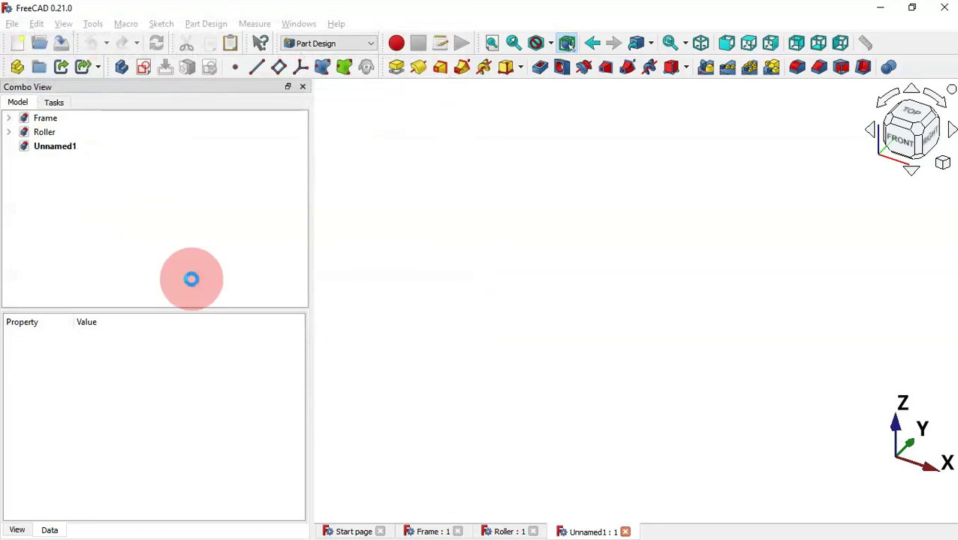
left_click(402, 231)
left_click_drag(311, 217, 197, 216)
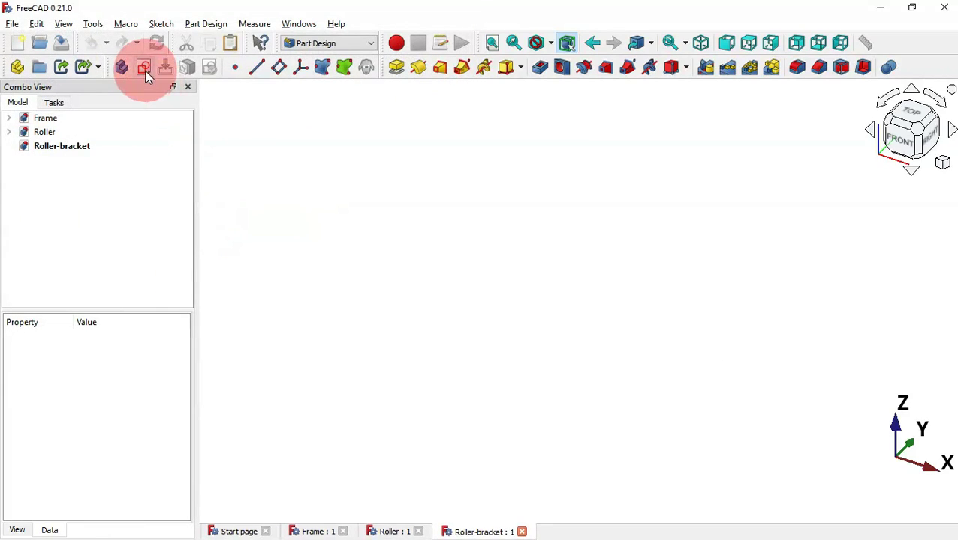
- On the XZ plane, sketch a closed stepped profile to the left of the origin, based on the horizontal axis, with a step about 15 mm high
left_click(143, 66)
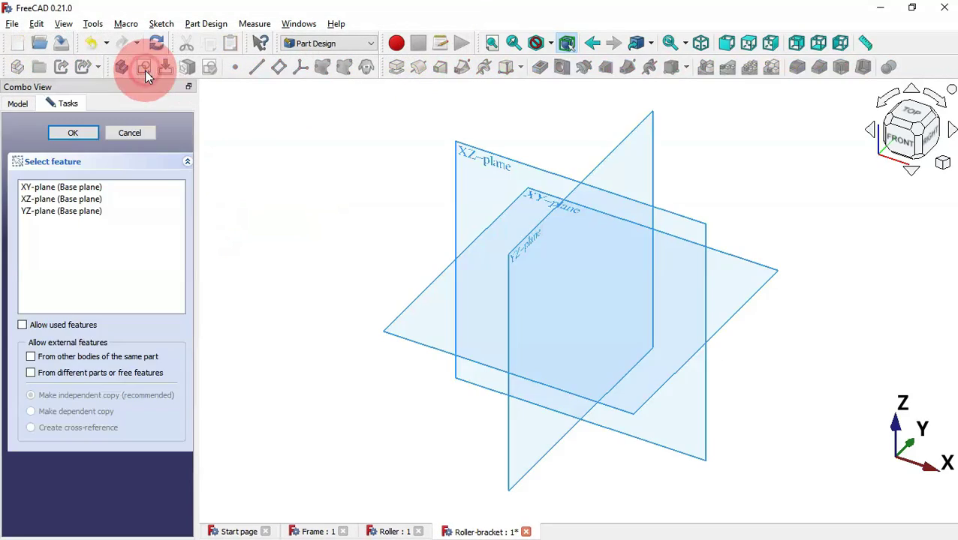
left_click(493, 165)
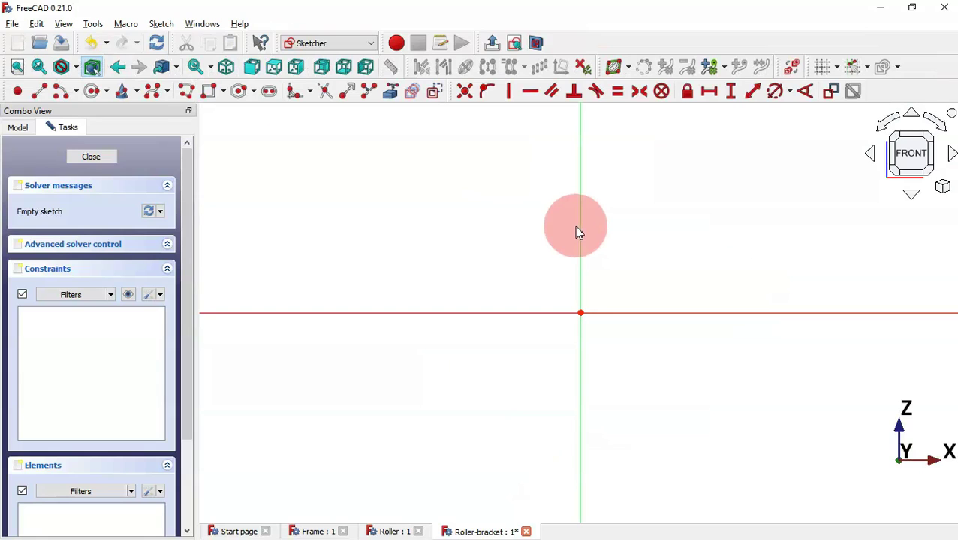
left_click(185, 92)
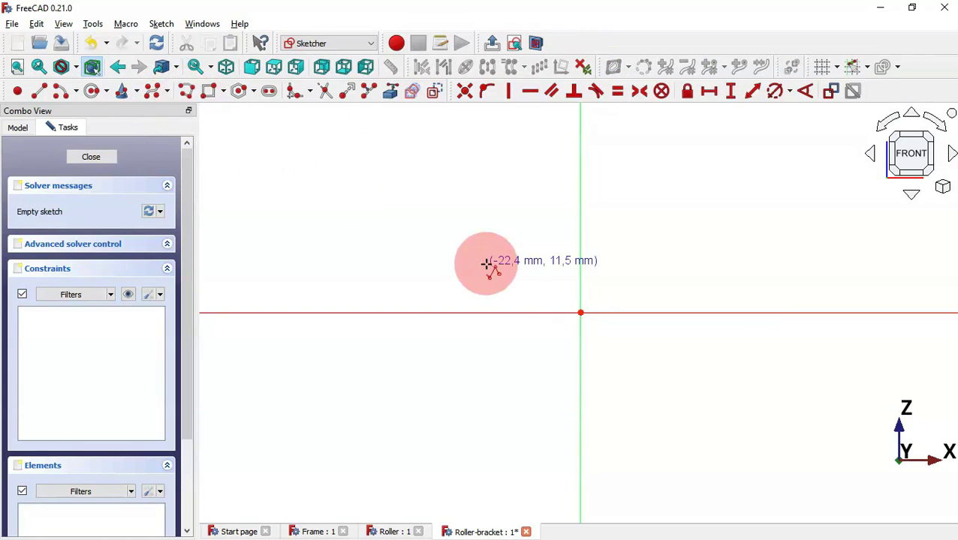
left_click(520, 312)
left_click(521, 133)
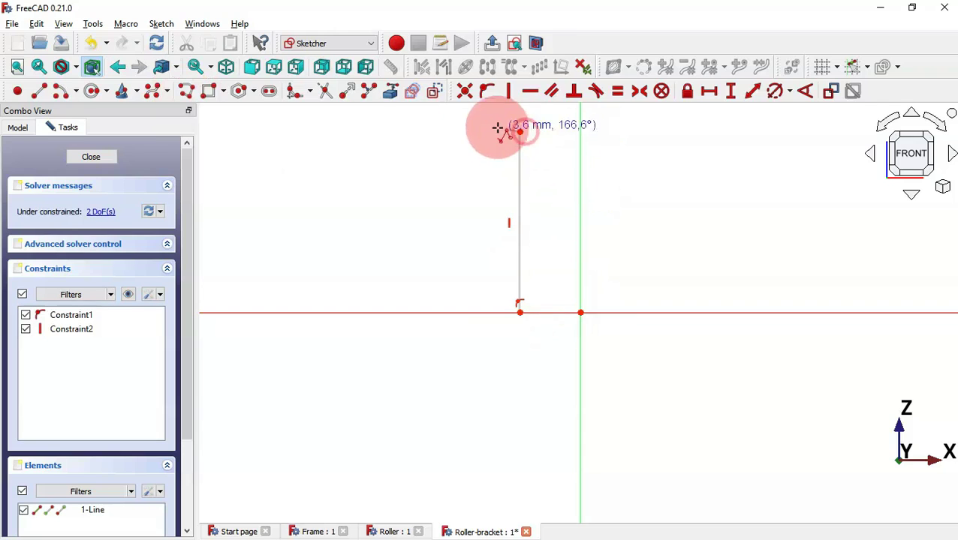
left_click(459, 132)
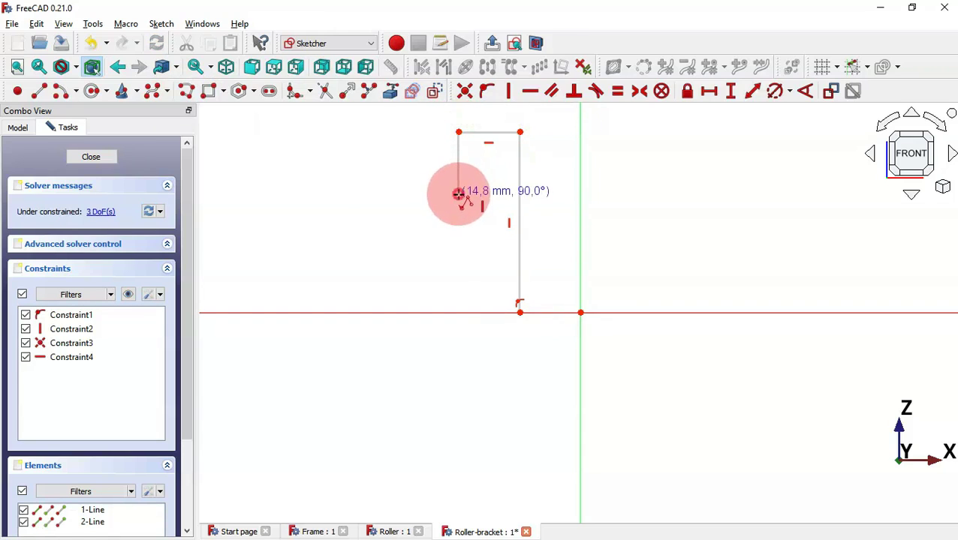
left_click(459, 194)
left_click(339, 194)
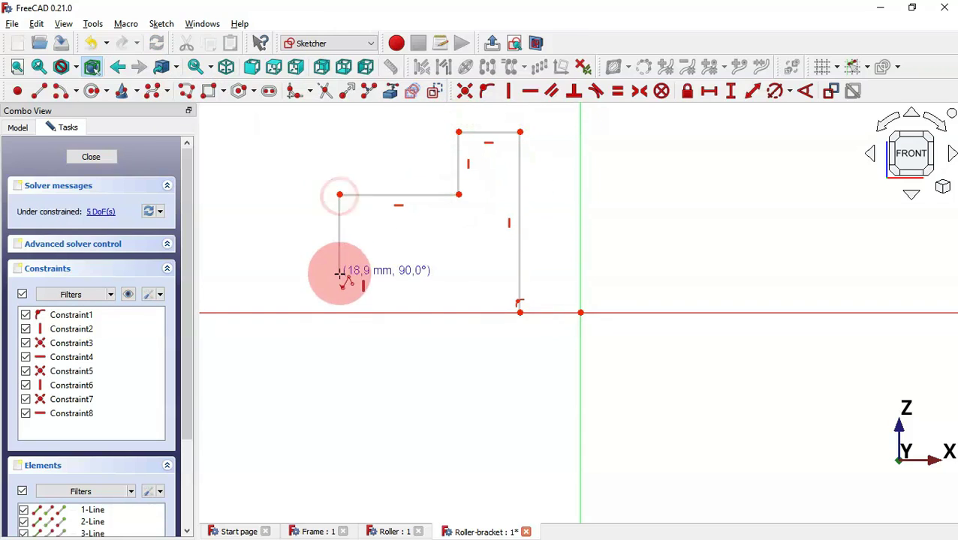
left_click(338, 313)
left_click(520, 313)
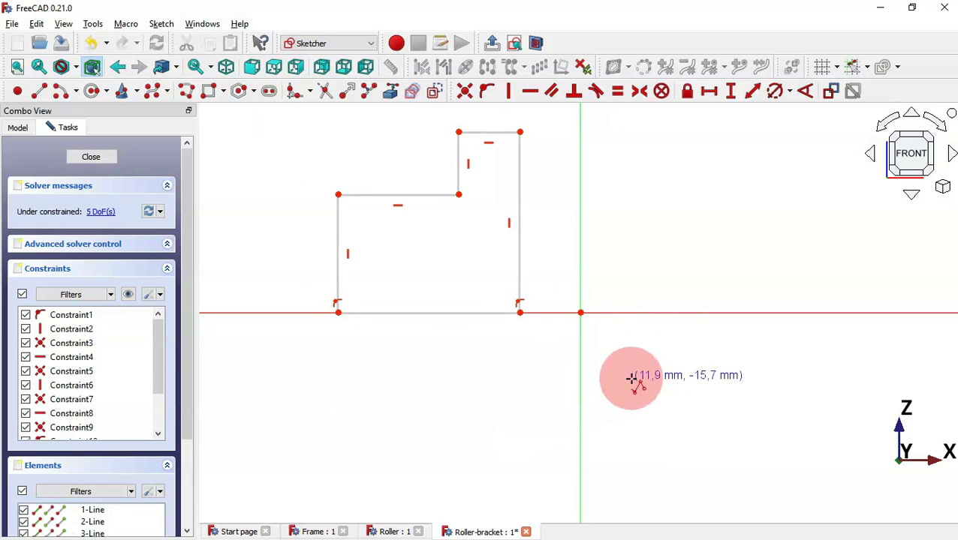
- Constrain the profile's lower inner corner to lie 1.5 mm from the origin
left_click(752, 92)
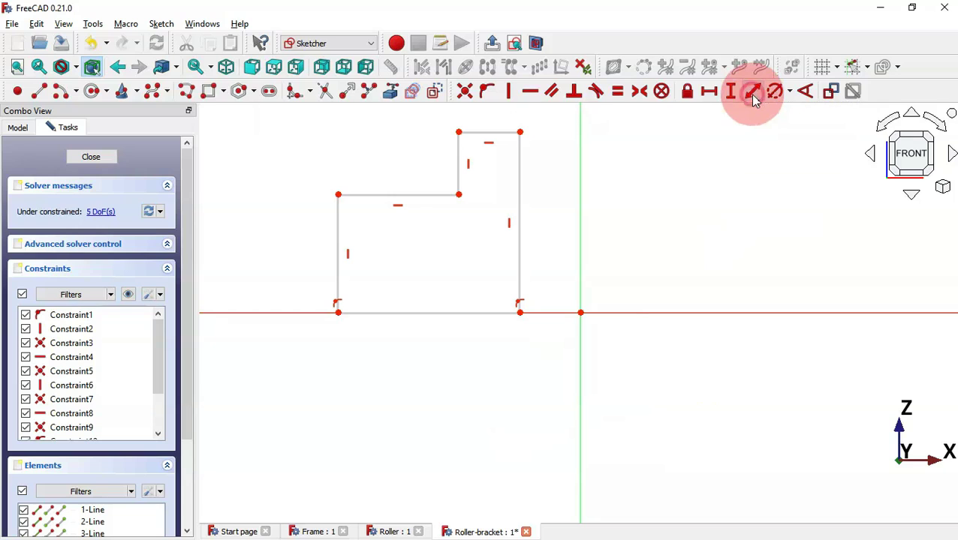
left_click(576, 310)
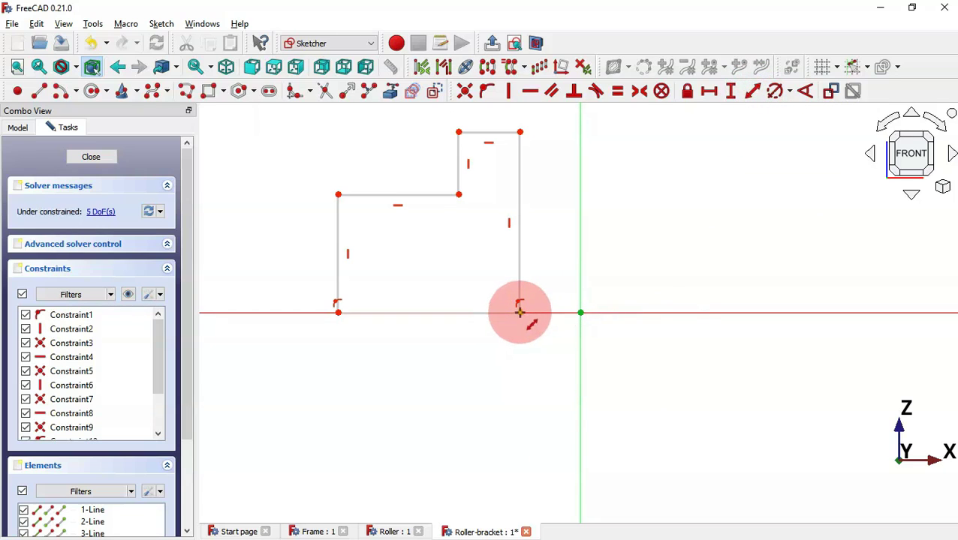
left_click(519, 312)
type("1.5")
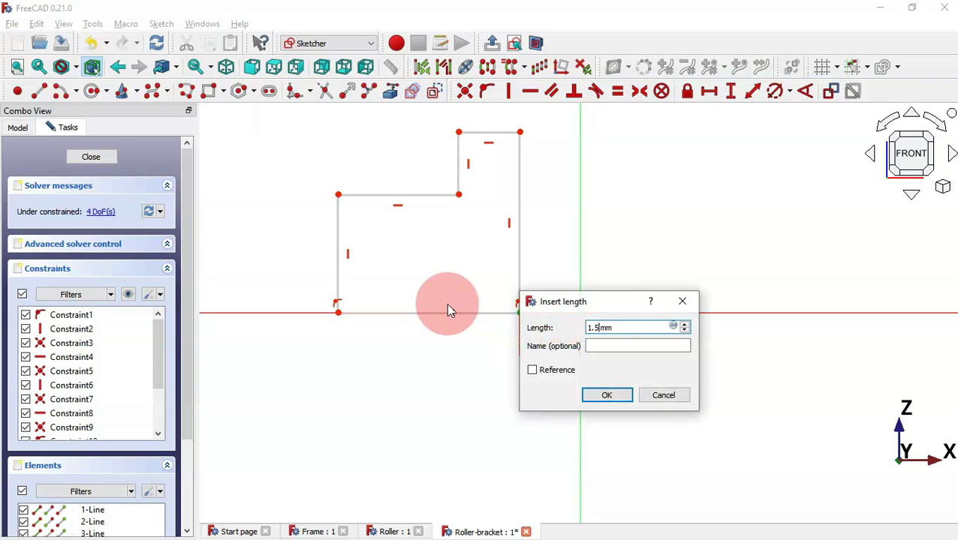
key("Return")
left_click(561, 133)
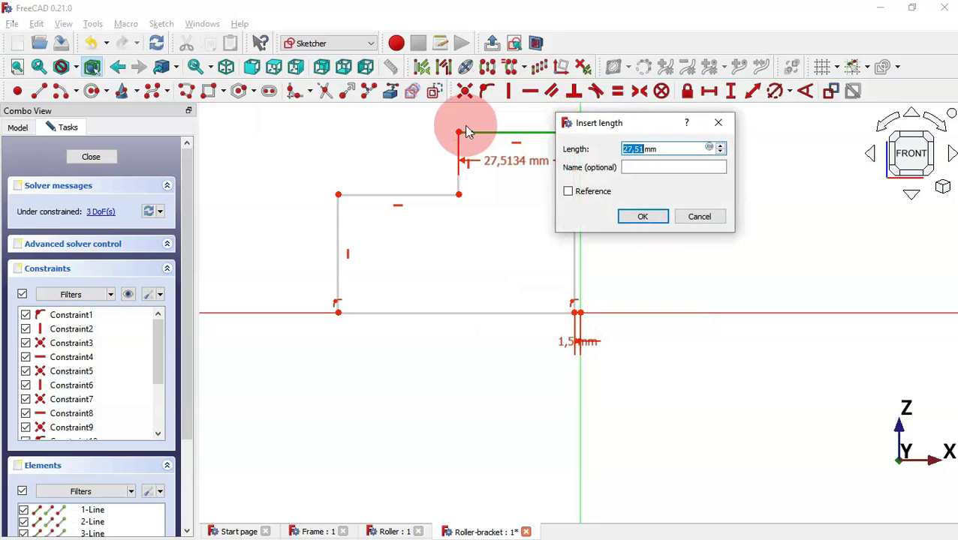
left_click(718, 122)
- Set the horizontal distance from the origin to the raised step's upper outer corner to 2.5 mm
left_click(709, 92)
left_click(577, 311)
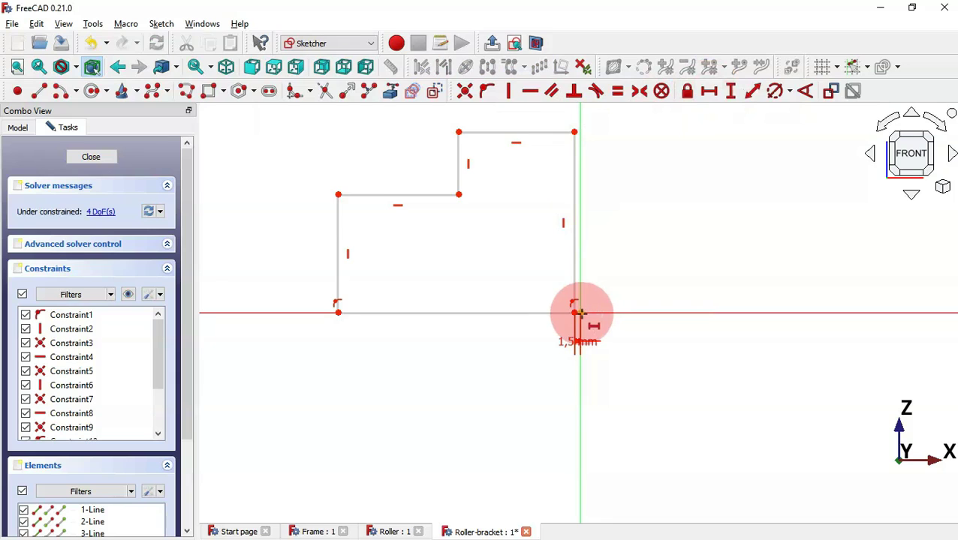
left_click(457, 130)
type("2.5")
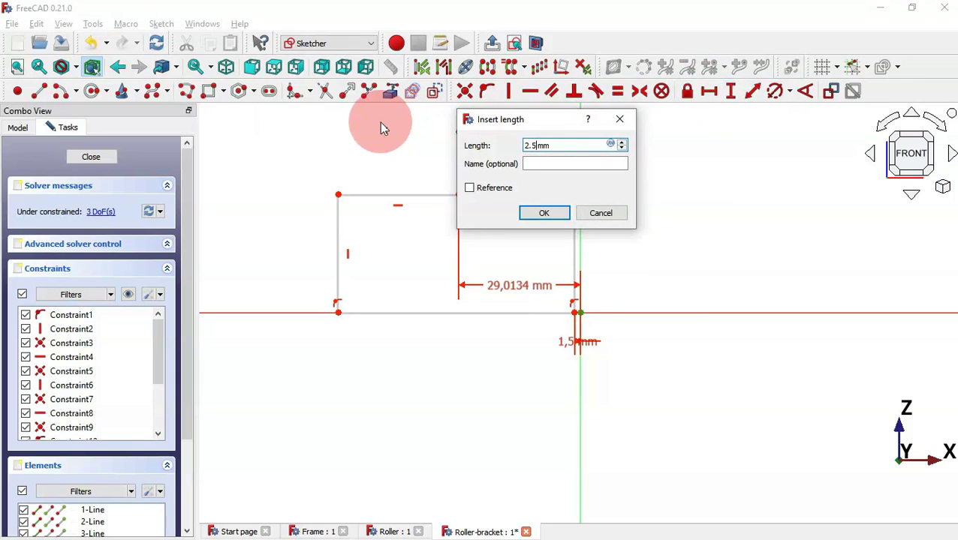
key("Return")
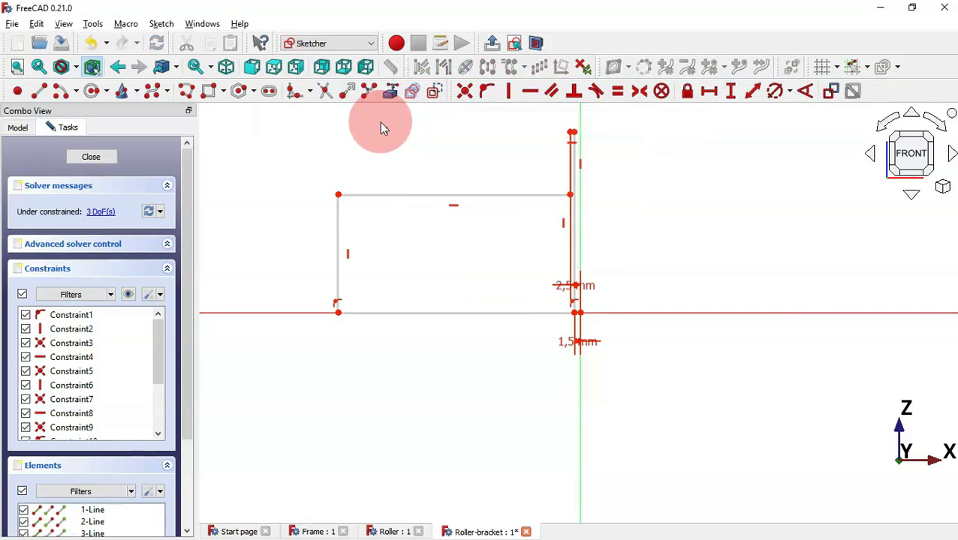
- Set the horizontal distance from the origin to the profile's lower outer corner to 3.7 mm
left_click(576, 313)
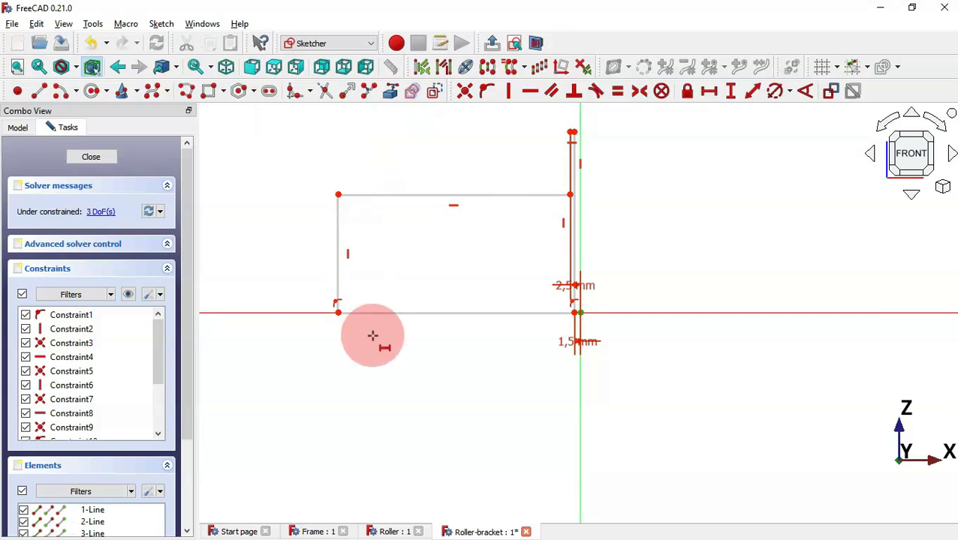
left_click(337, 313)
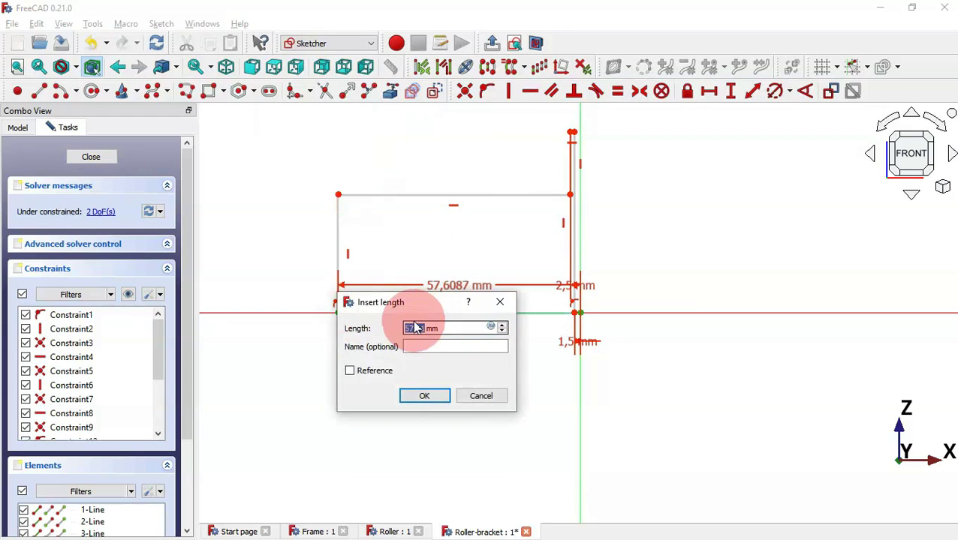
type("3")
key("Return")
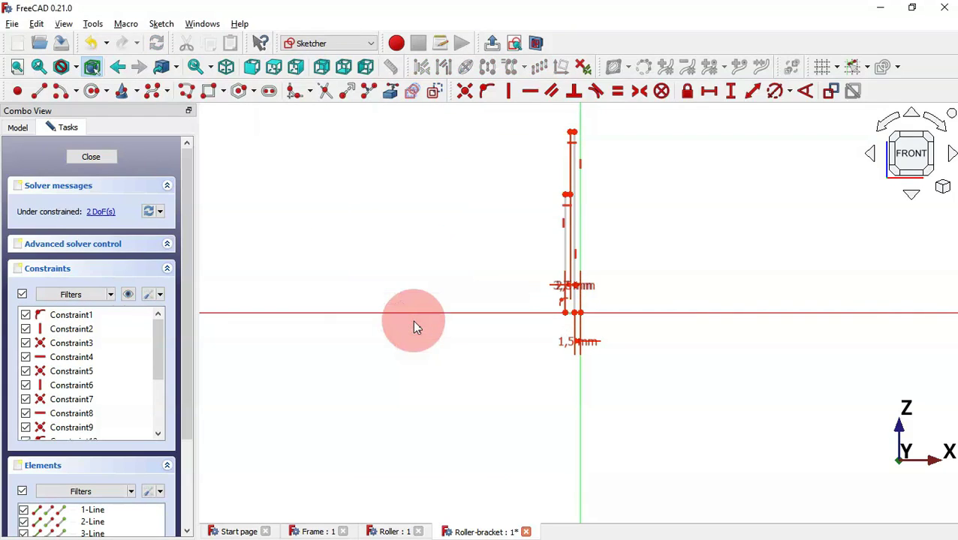
- Set the height of the profile's outer vertical edge to 1.5 mm and of its inner vertical edge to 2 mm
left_click(732, 93)
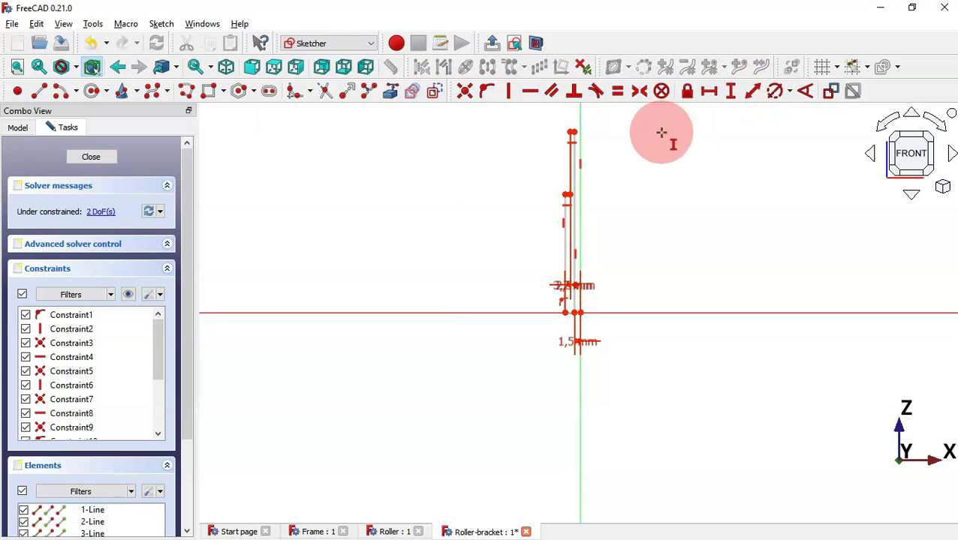
scroll(663, 135, "up", 3)
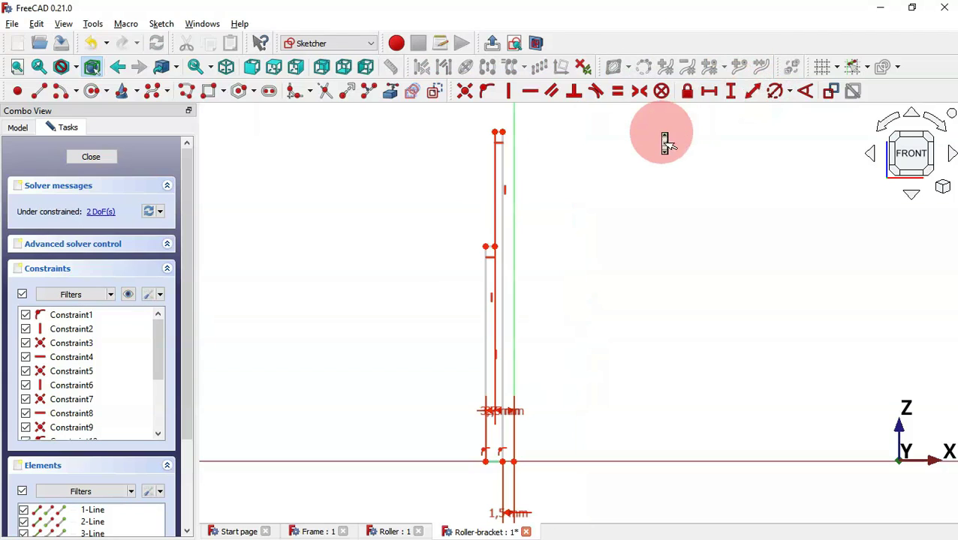
left_click(483, 305)
type("1.5")
key("Return")
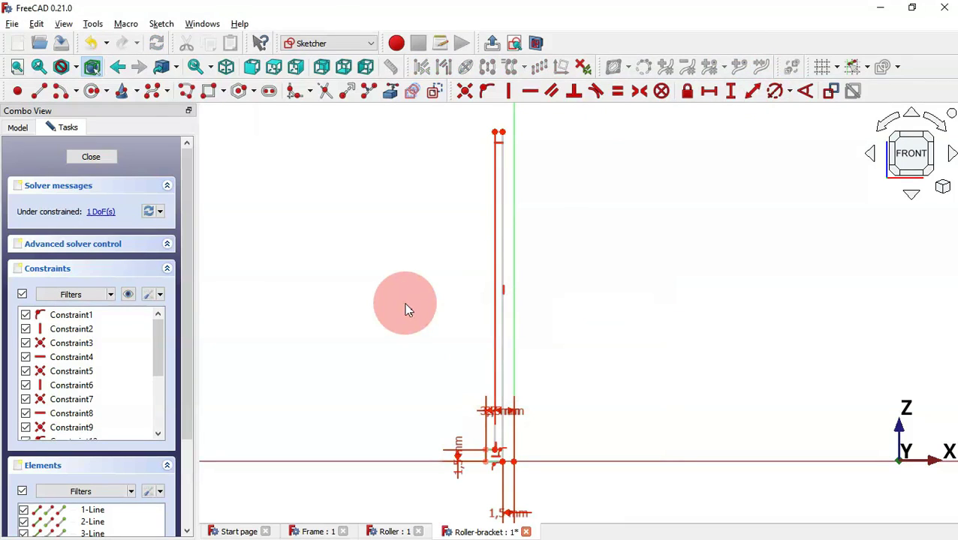
left_click(503, 315)
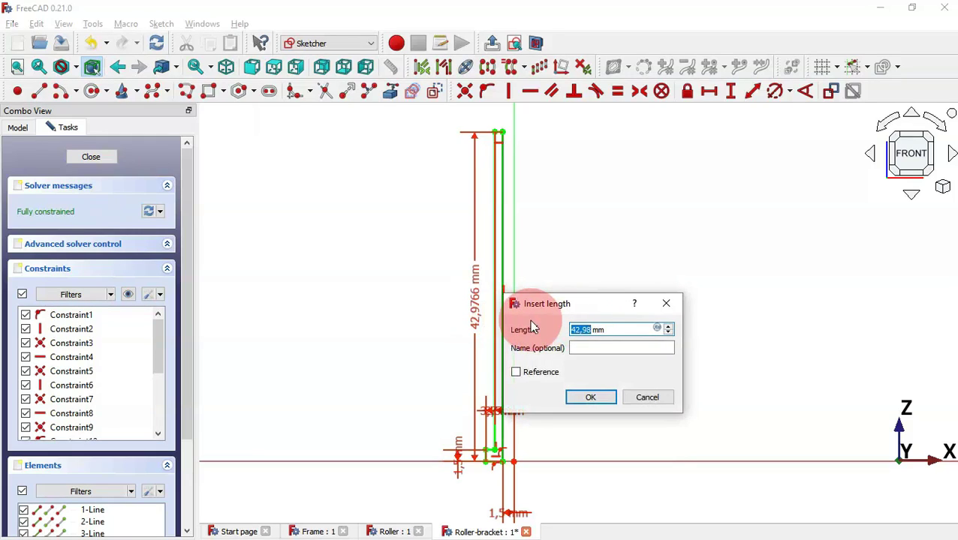
key("Return")
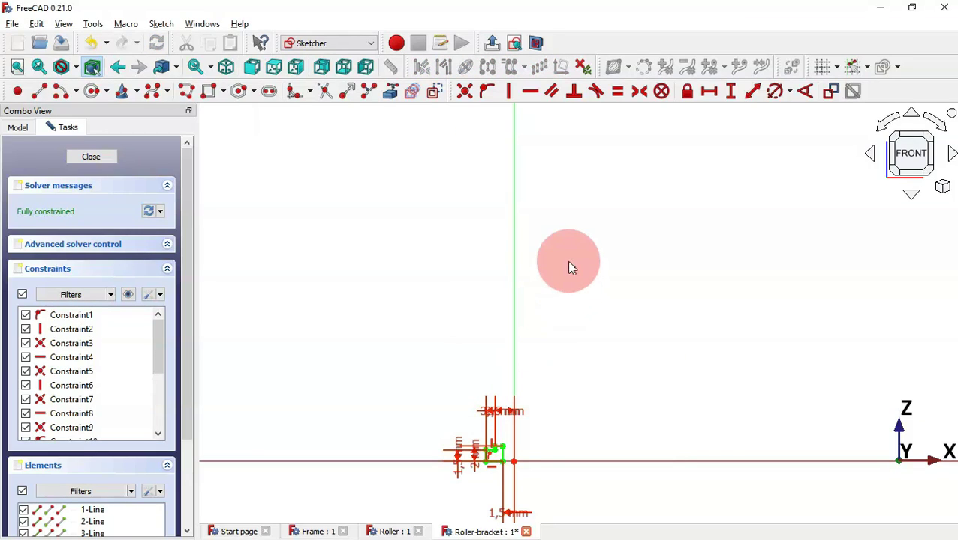
- Move the overlapping dimension labels apart around the stepped profile and leave the sketch
scroll(566, 263, "down", 3)
scroll(536, 372, "up", 5)
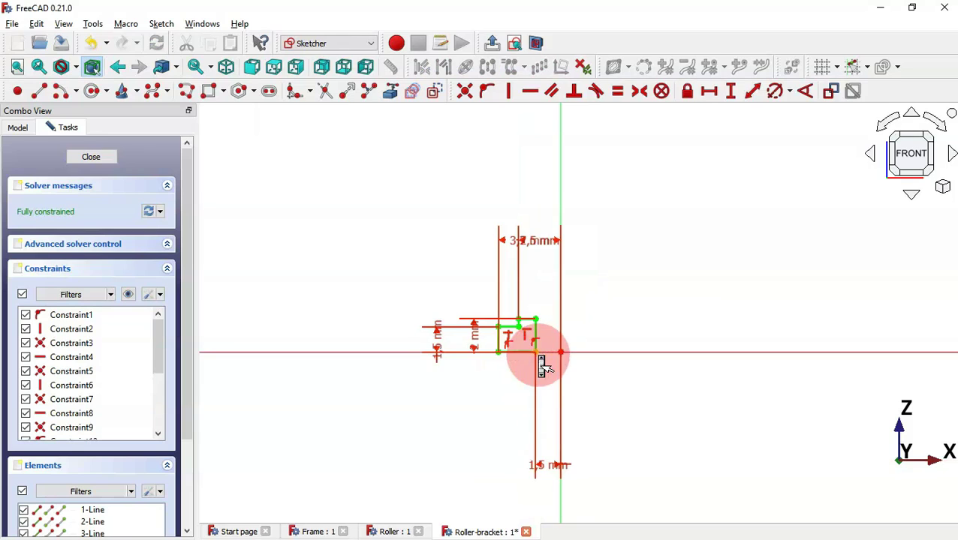
mouse_move(547, 242)
left_mouse_down()
mouse_move(544, 425)
mouse_move(545, 291)
mouse_move(537, 394)
left_mouse_up()
left_click_drag(558, 467, 631, 309)
left_click_drag(479, 341, 346, 270)
left_click_drag(438, 337, 426, 278)
key("Escape")
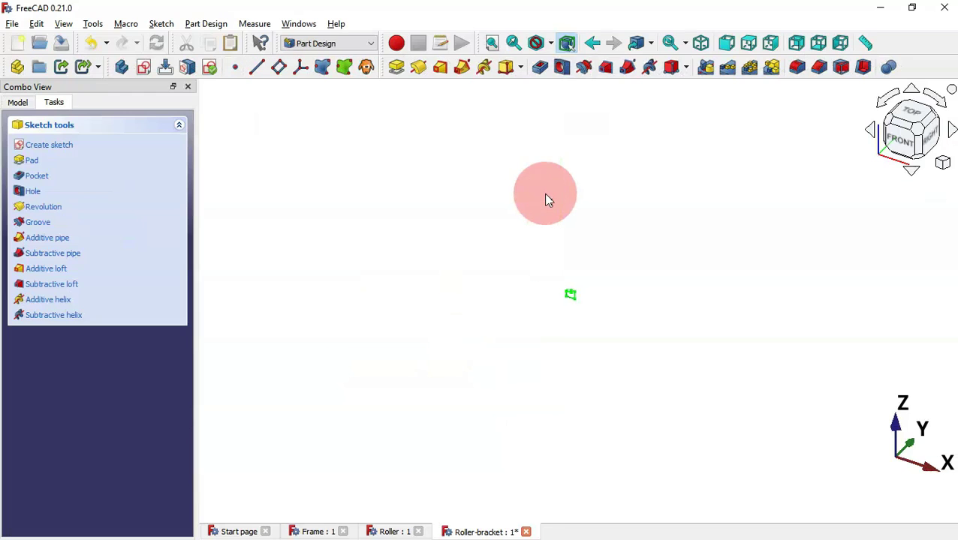
- Revolve the stepped profile 360° about the vertical sketch axis and save the document
key("v")
key("f")
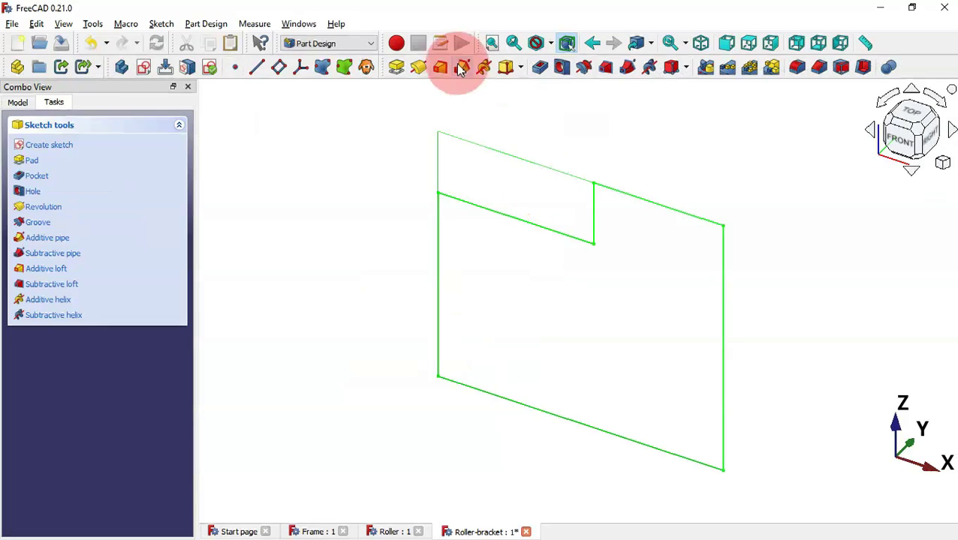
left_click(418, 69)
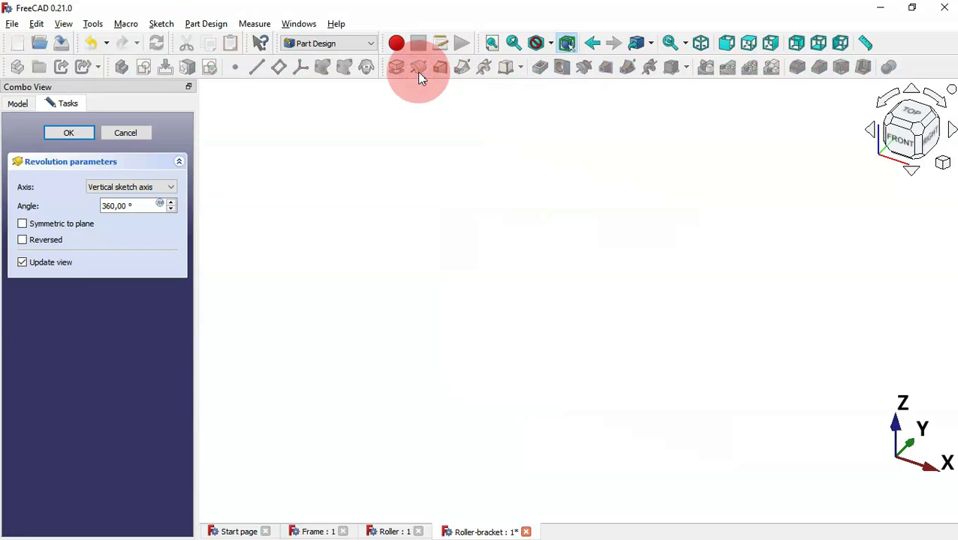
left_click(449, 220)
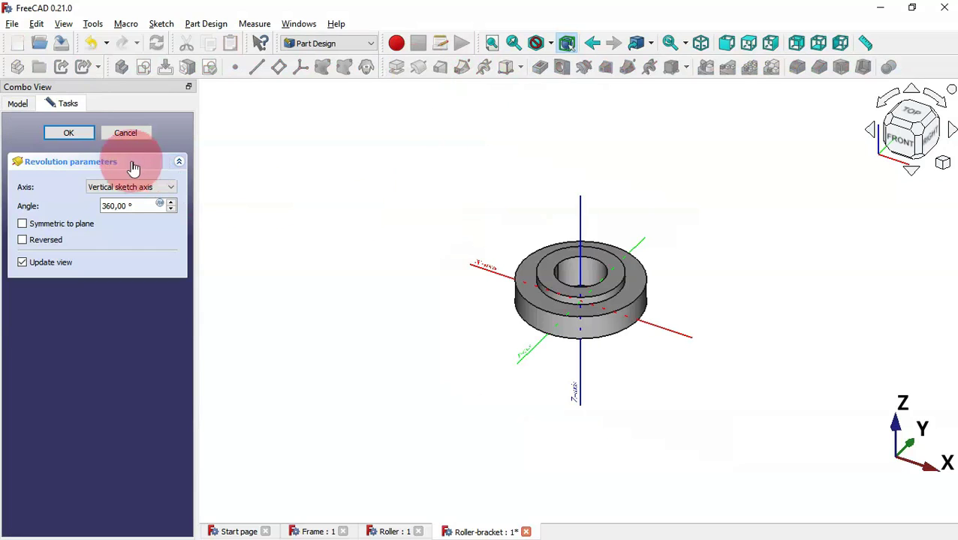
left_click(68, 133)
left_click_drag(412, 321, 793, 206)
key("0")
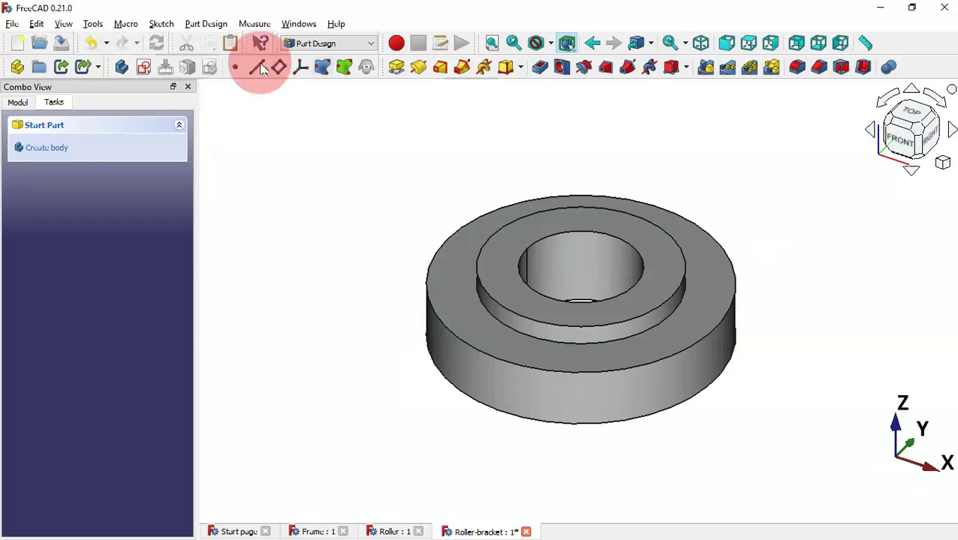
left_click(64, 44)
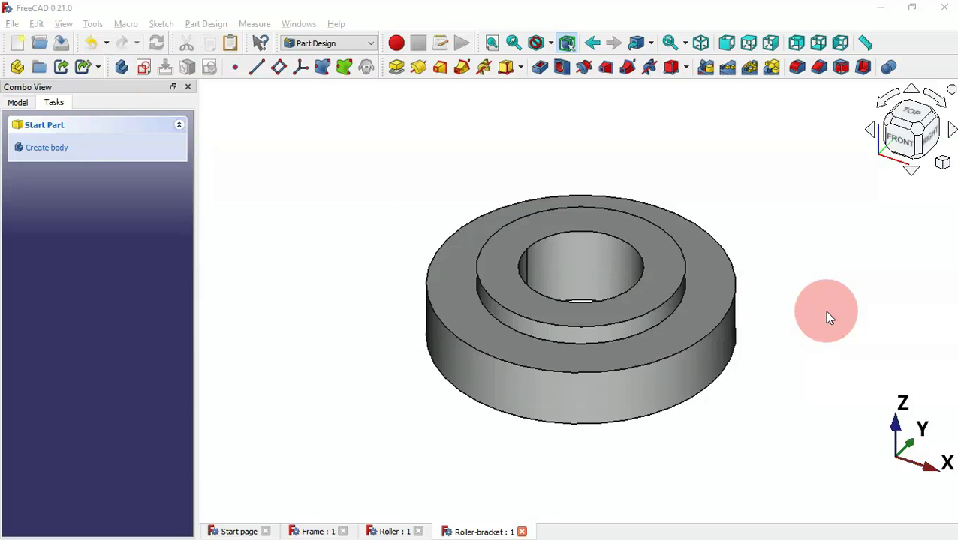
- Create a new document and save it as Shaft in the Model 1 folder
left_click(769, 216)
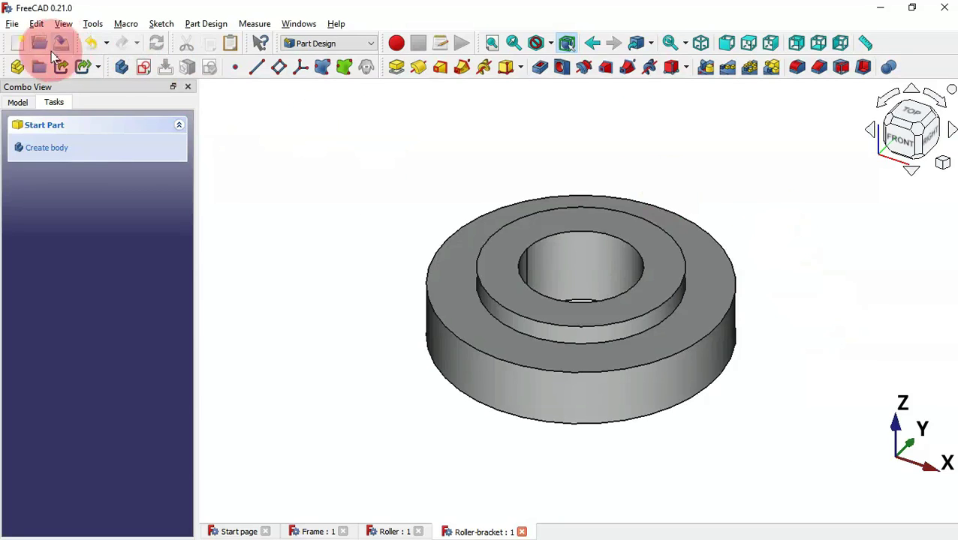
left_click(18, 42)
left_click(64, 45)
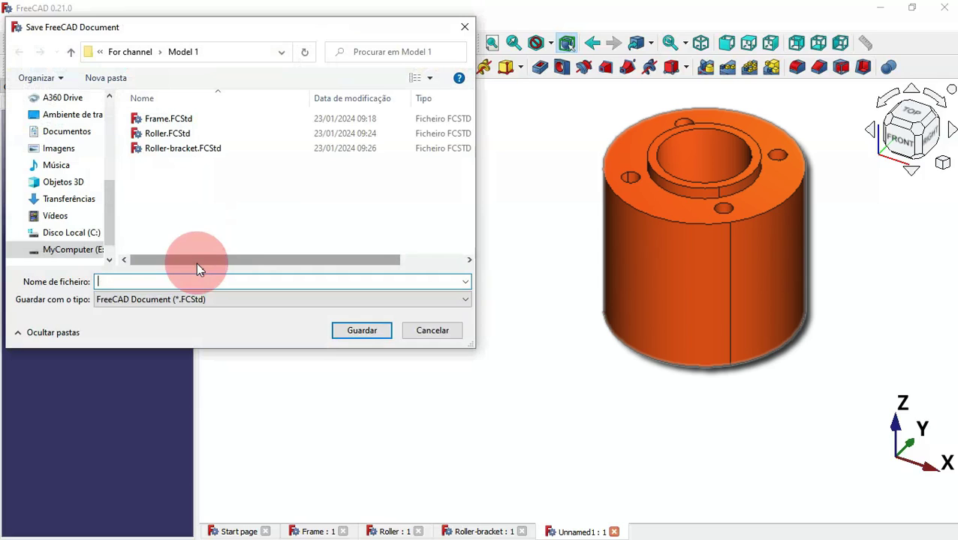
type("Shat")
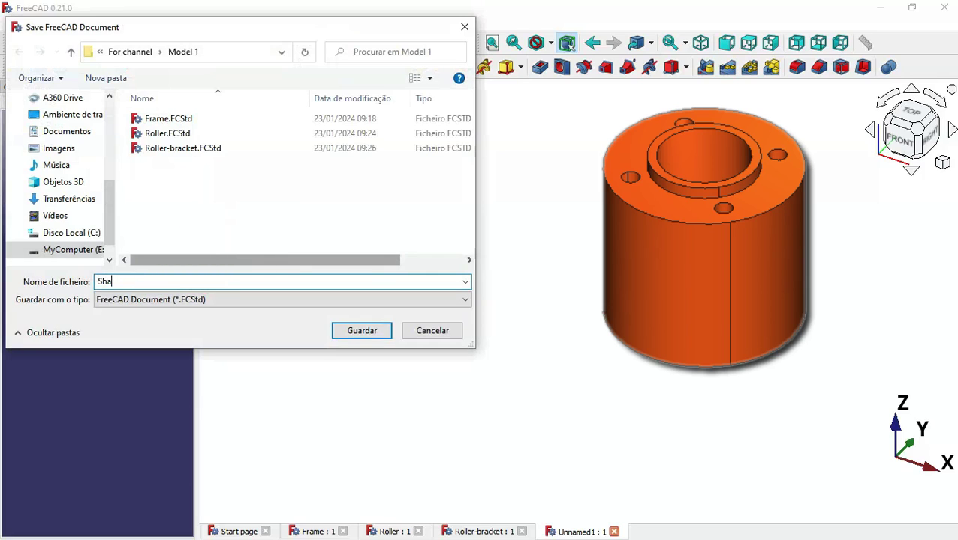
key("Return")
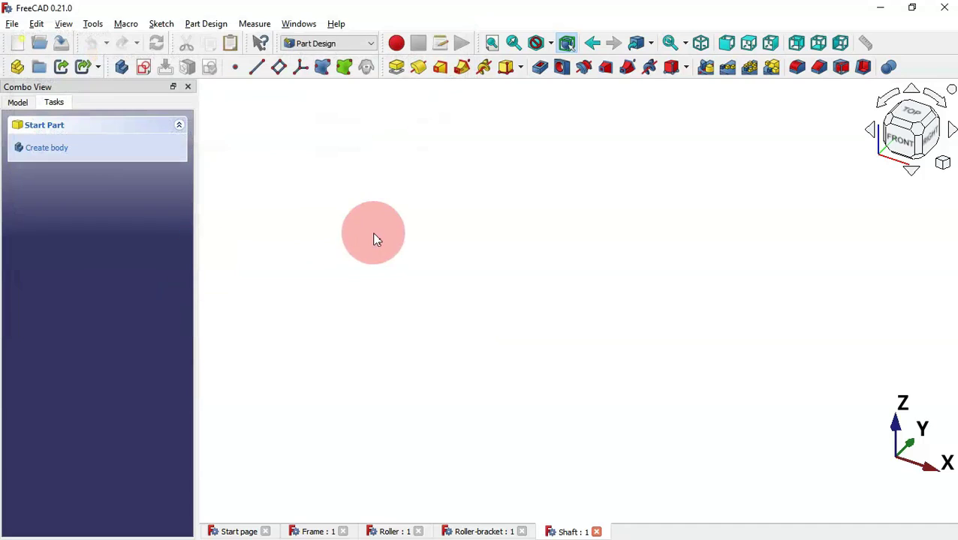
- Sketch a closed stepped profile on the XZ plane, based on the horizontal axis beside the origin, and constrain its upper edge horizontal
left_click(143, 66)
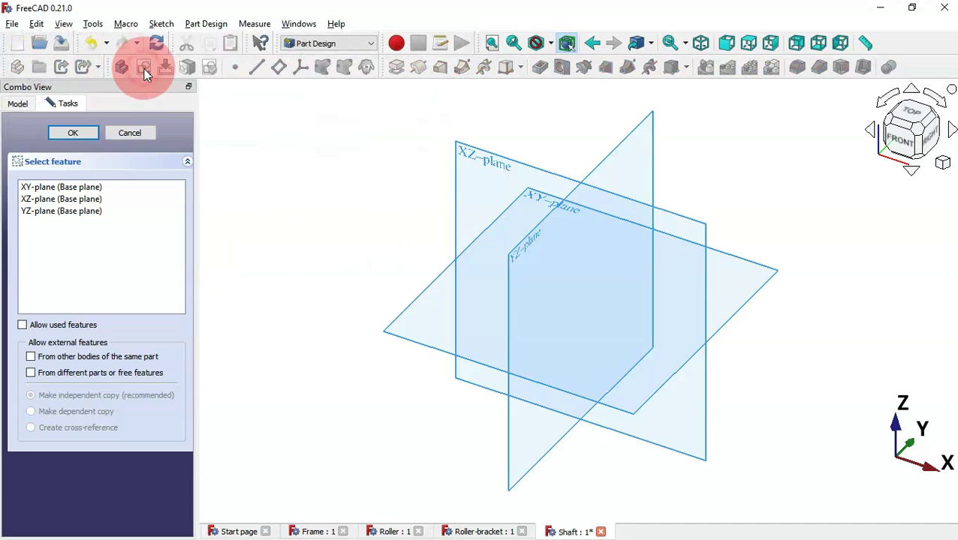
left_click(478, 163)
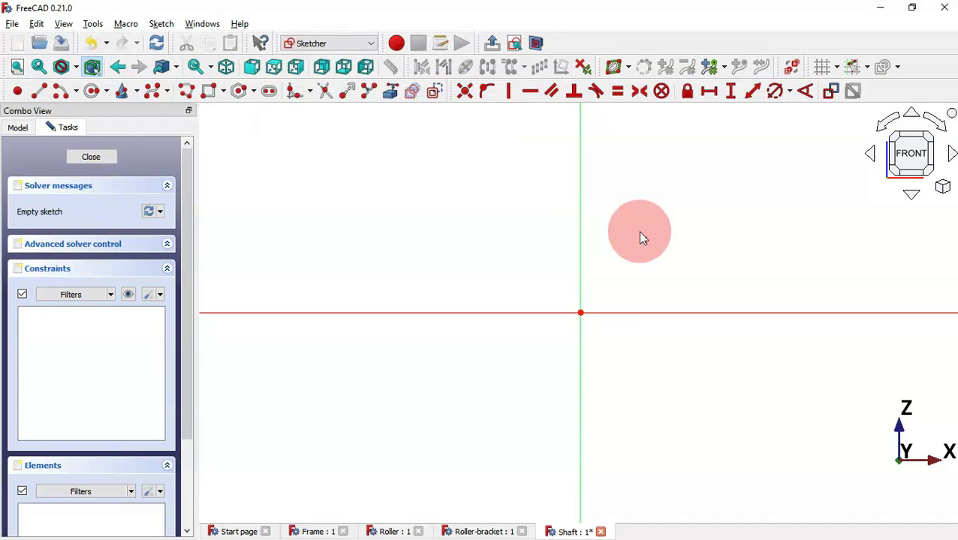
left_click(186, 91)
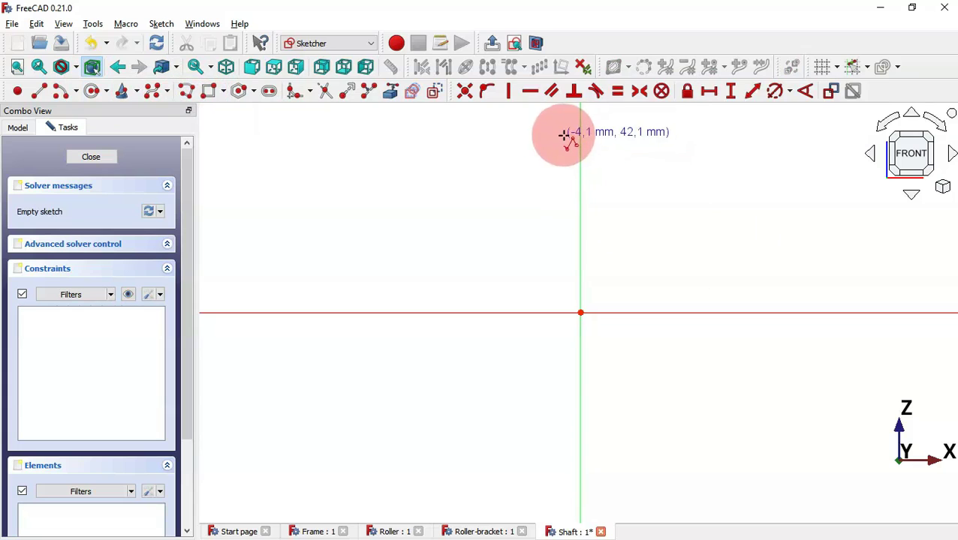
left_click(562, 134)
left_click(562, 312)
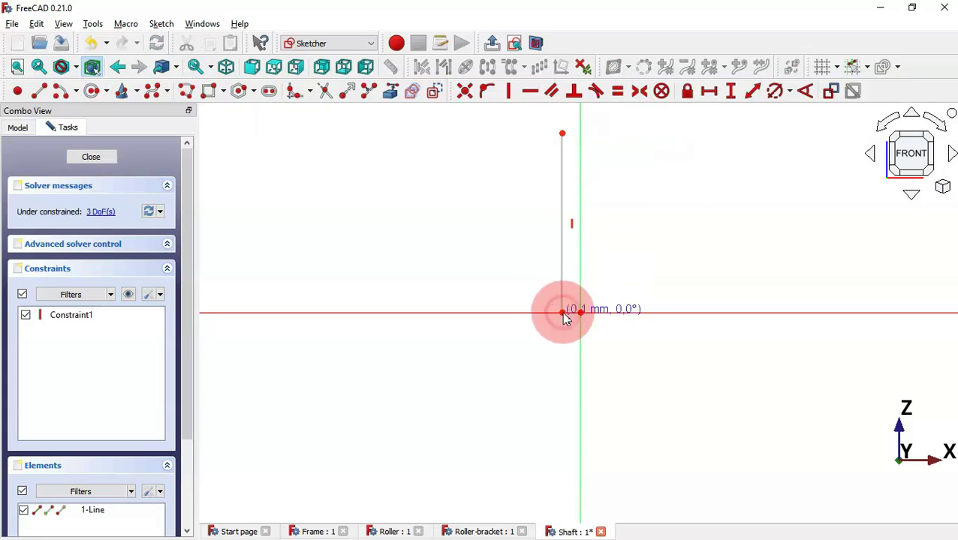
left_click(382, 312)
left_click(382, 217)
left_click(473, 217)
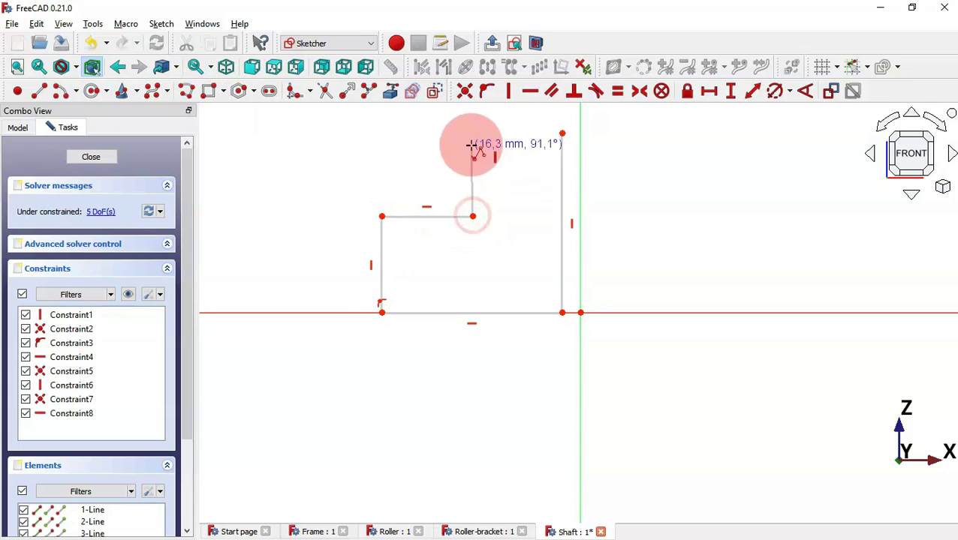
left_click(473, 139)
left_click(563, 135)
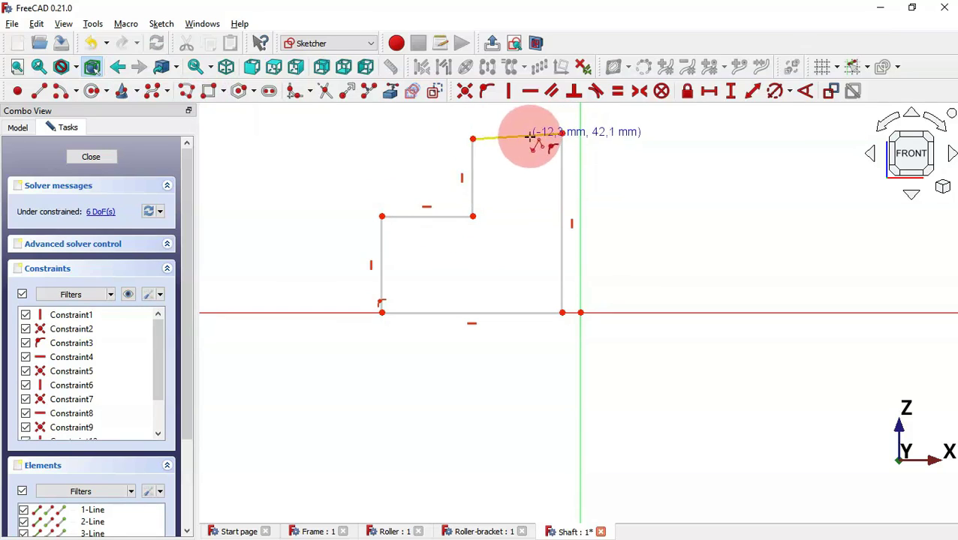
left_click(530, 92)
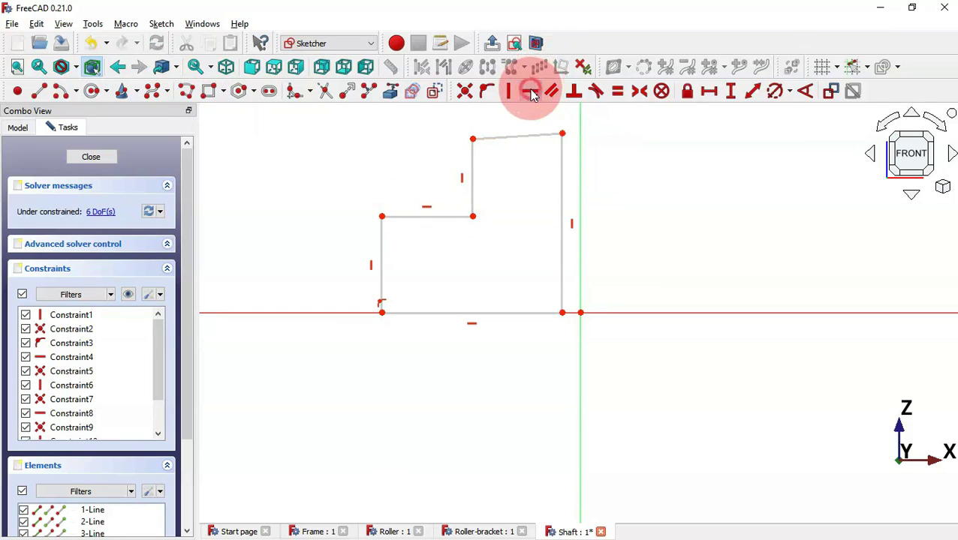
left_click(530, 136)
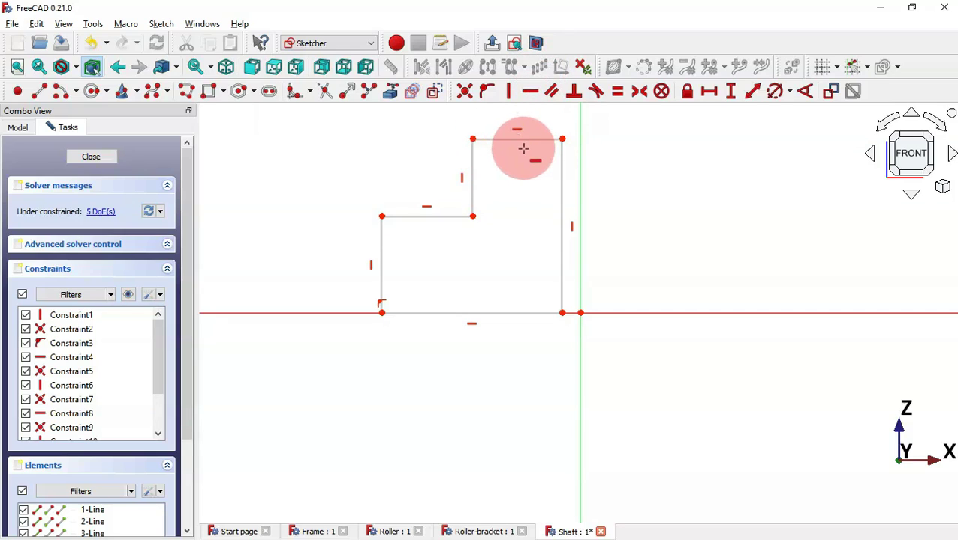
- Dimension the profile horizontally: 7.5 mm from the origin to its nearest lower corner, 1.5 mm for the upper edge and 7 mm for the step
left_click(709, 91)
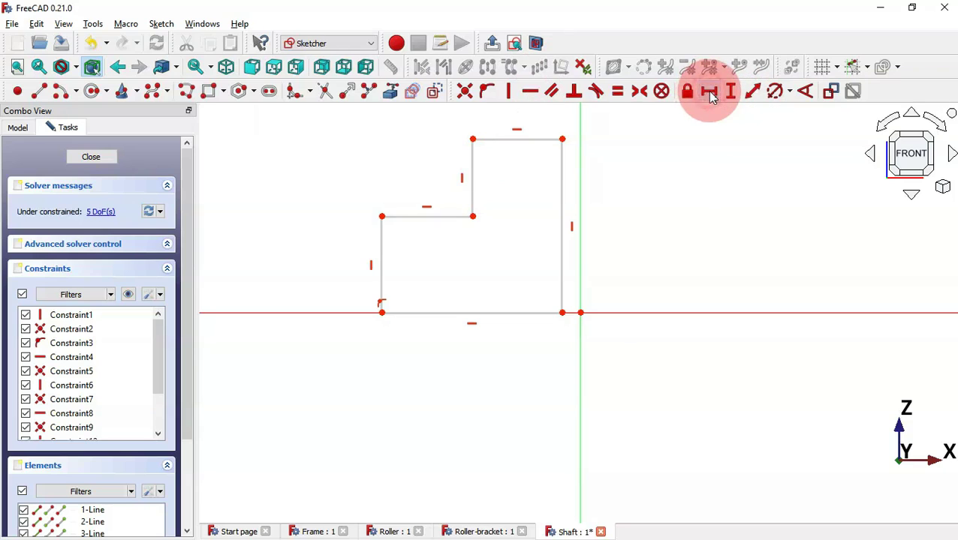
left_click(581, 311)
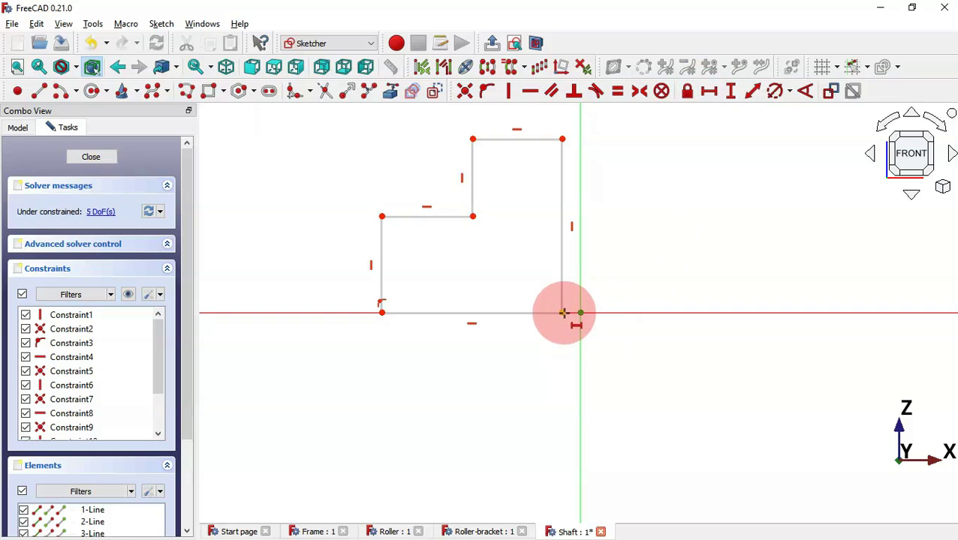
left_click(563, 313)
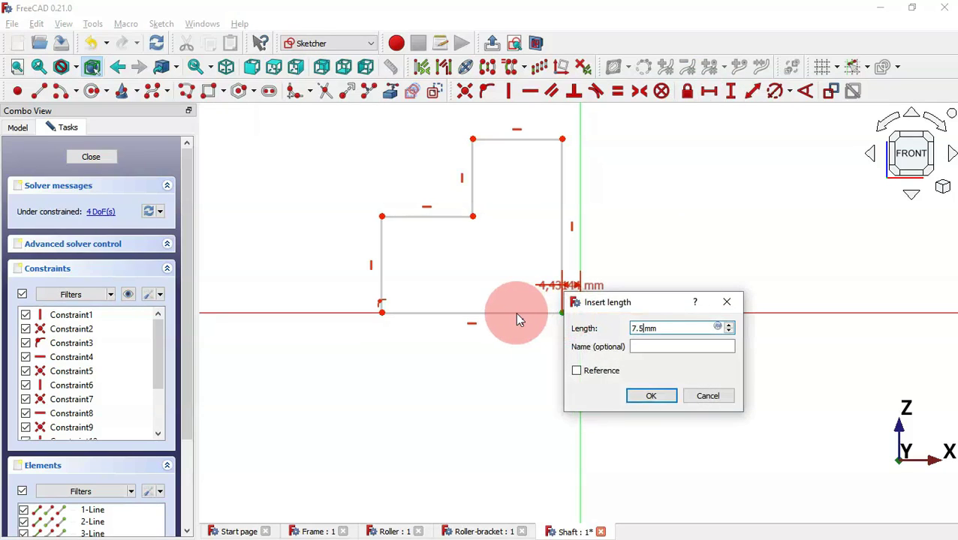
key("Return")
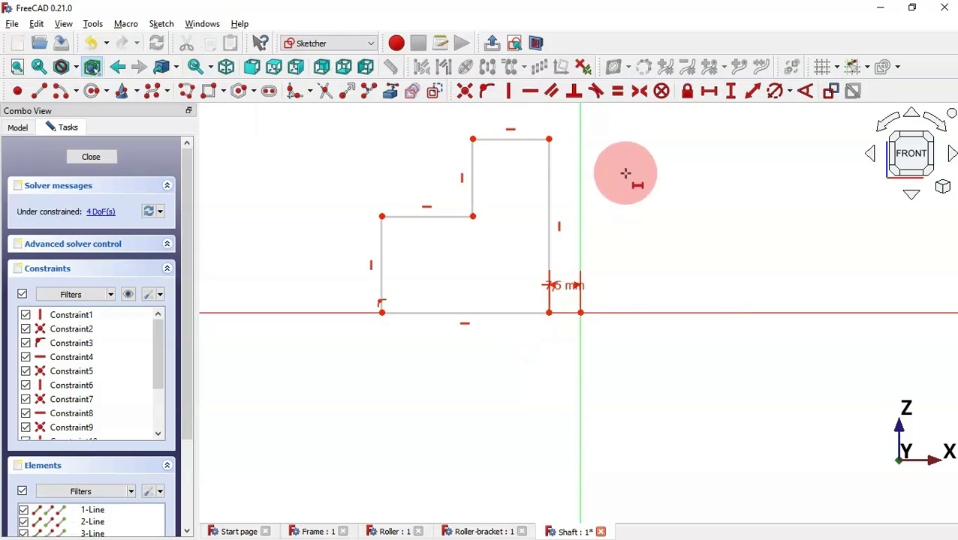
left_click(515, 139)
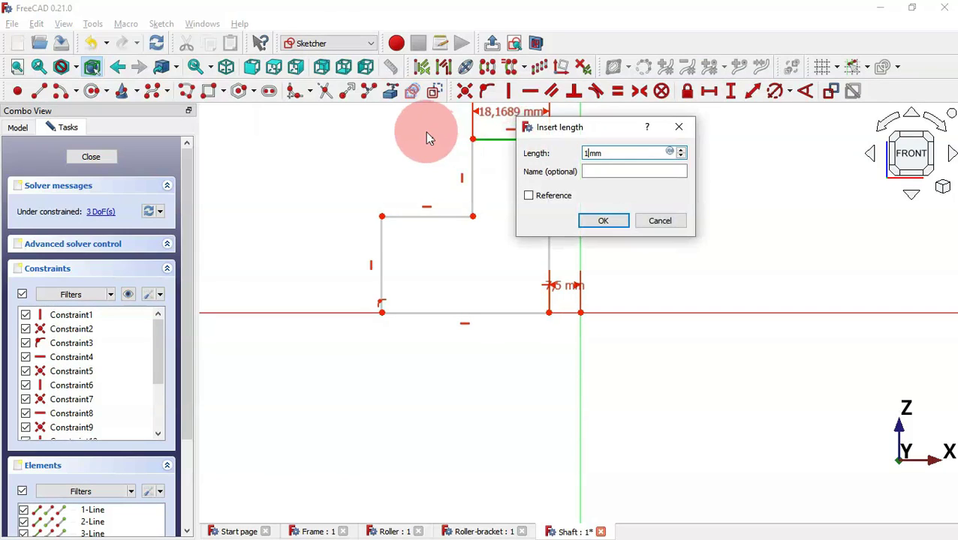
key("Return")
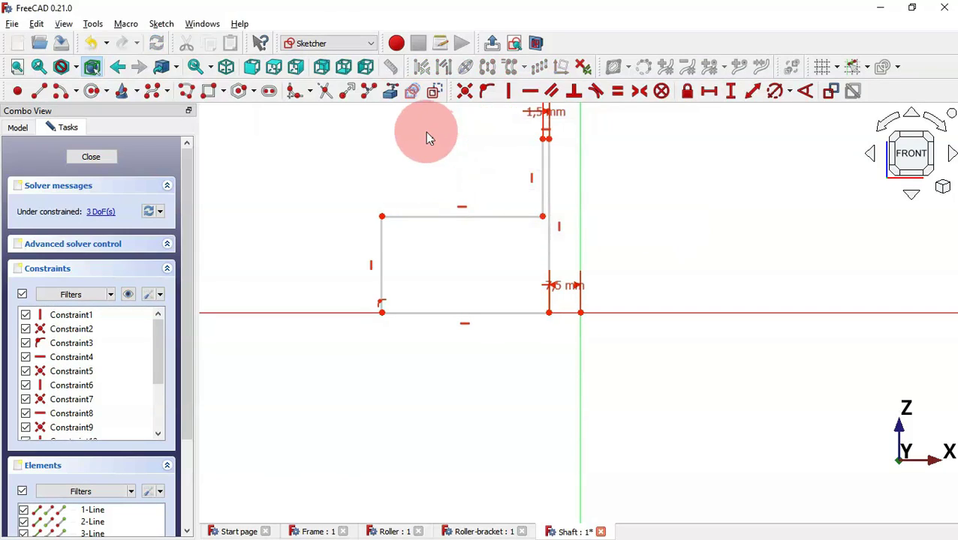
left_click(478, 217)
type("7mm")
key("Return")
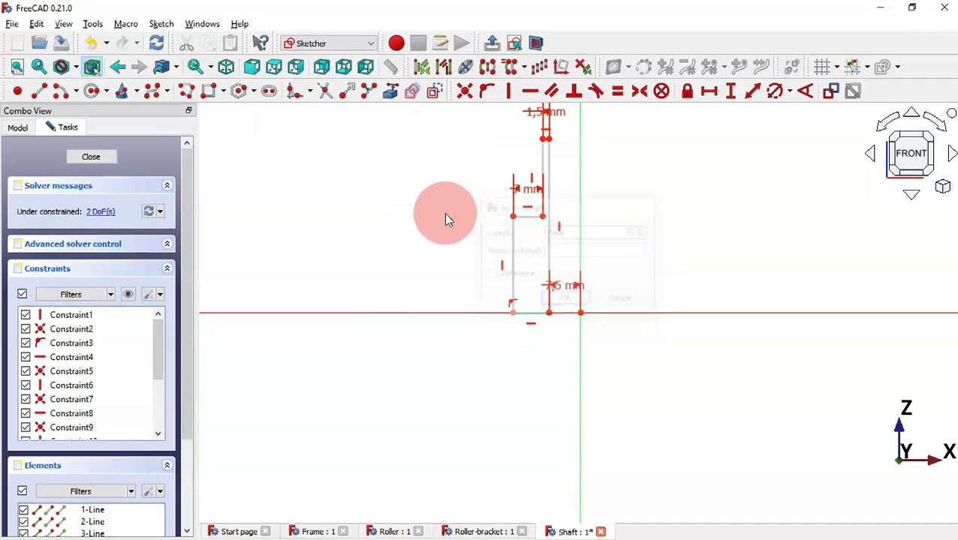
- Dimension the profile vertically: 2 mm for the short step edge and 13.75 mm for the outer edge
left_click(730, 91)
left_click(511, 259)
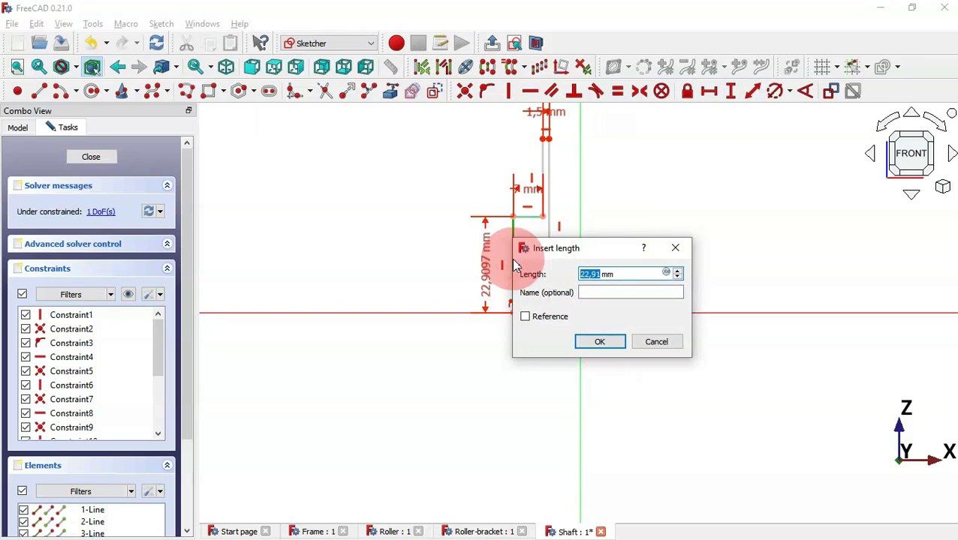
left_click(675, 248)
left_click(546, 169)
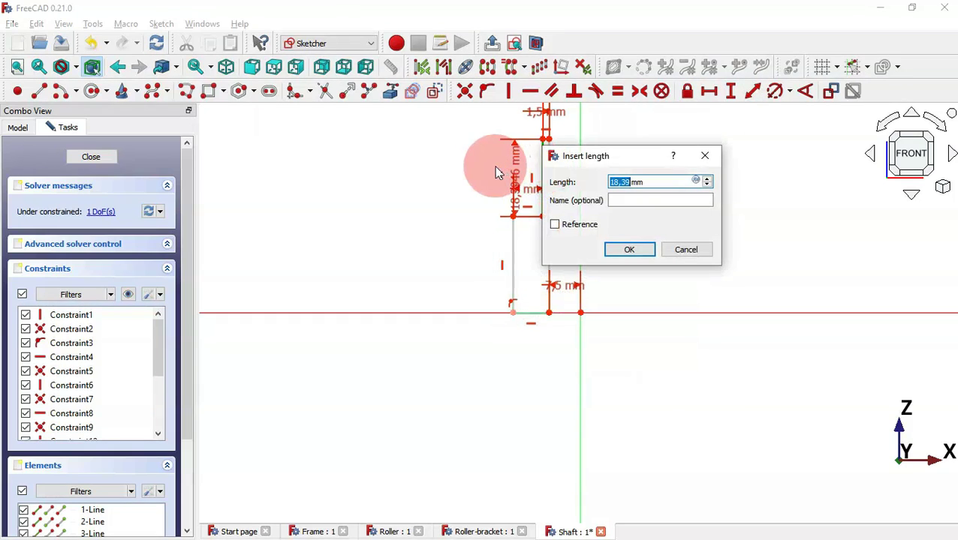
type("15")
key("Return")
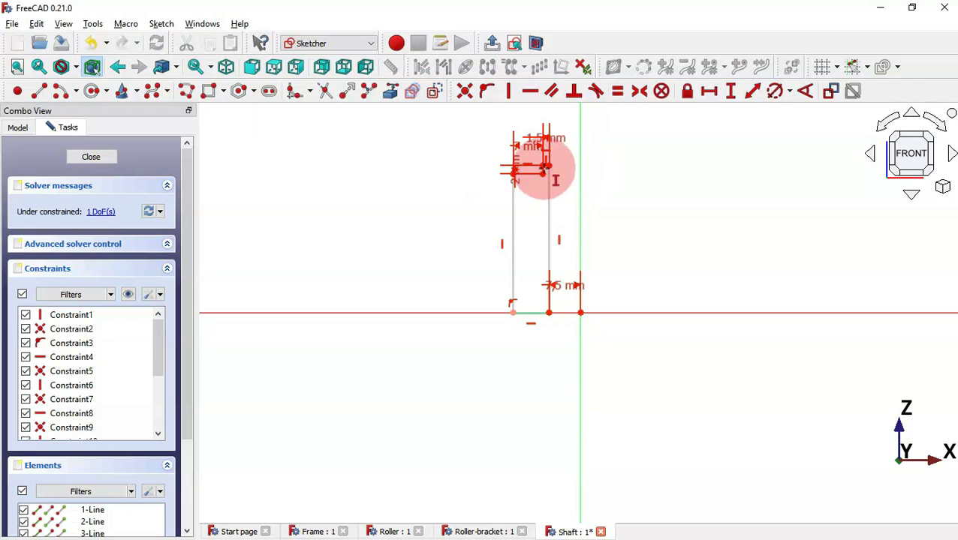
left_click(511, 245)
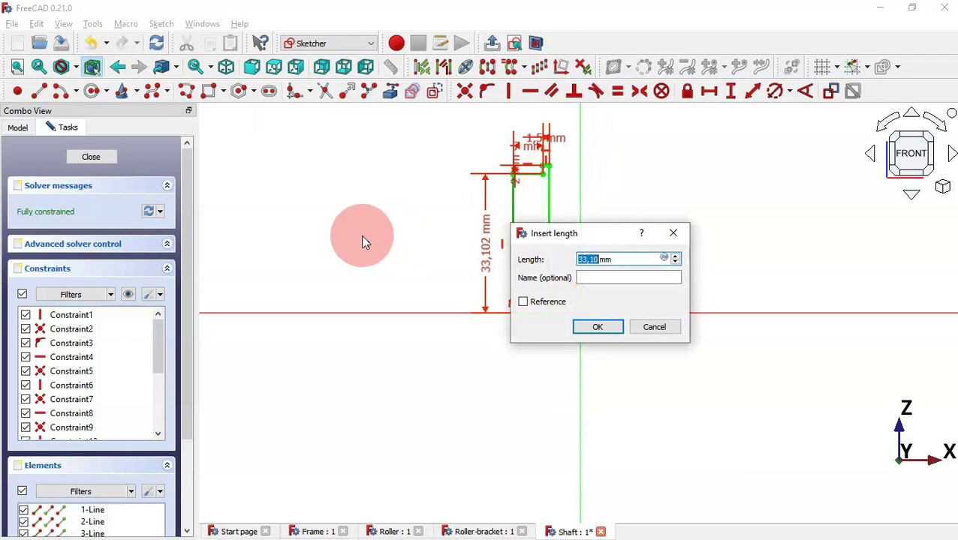
type("13.75")
key("Return")
- Spread the five dimension labels out around the profile so they are clear of its edges
scroll(623, 244, "up", 4)
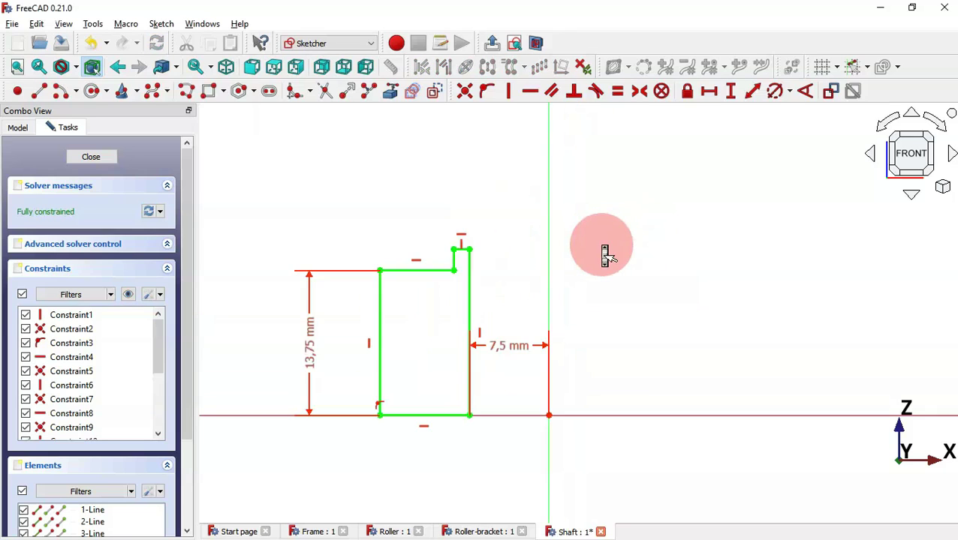
scroll(601, 244, "down", 6)
scroll(601, 245, "up", 4)
left_click_drag(465, 217, 469, 163)
left_click_drag(511, 202, 663, 192)
left_click_drag(479, 158, 390, 156)
left_click_drag(412, 293, 302, 196)
left_click_drag(460, 255, 414, 189)
left_click_drag(540, 311, 654, 420)
- Close the sketch and revolve the profile 360° around the vertical sketch axis
left_click(714, 291)
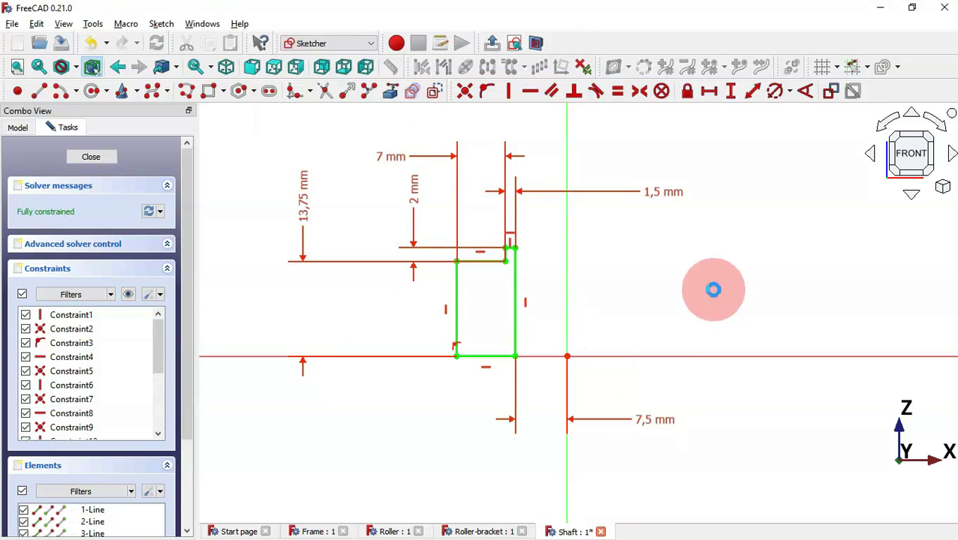
left_click(418, 67)
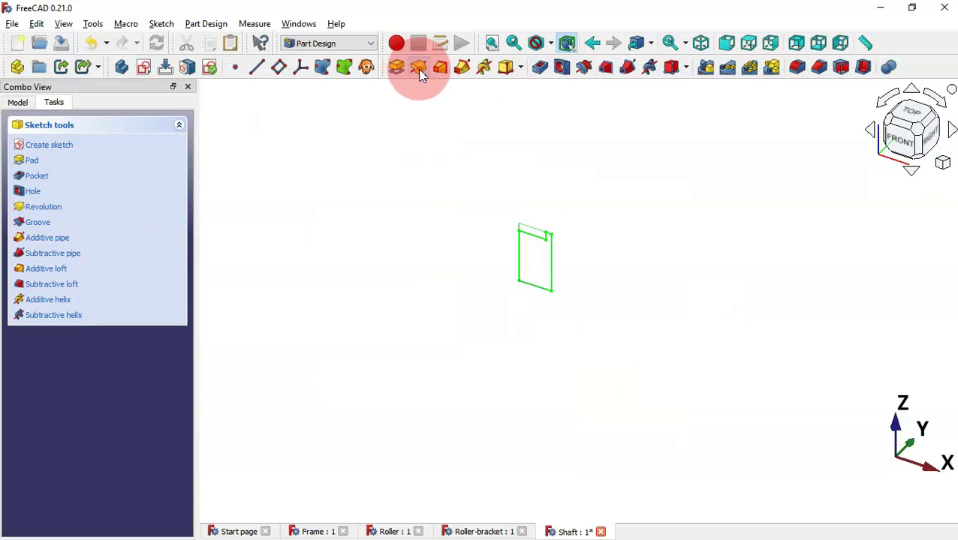
left_click(66, 132)
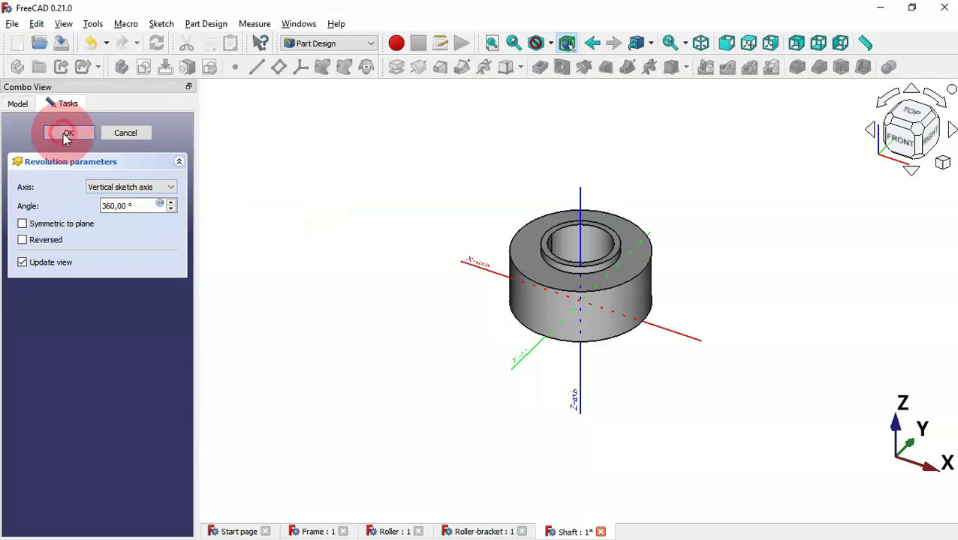
- Mirror the Revolution feature across the Base XY plane
left_click(20, 106)
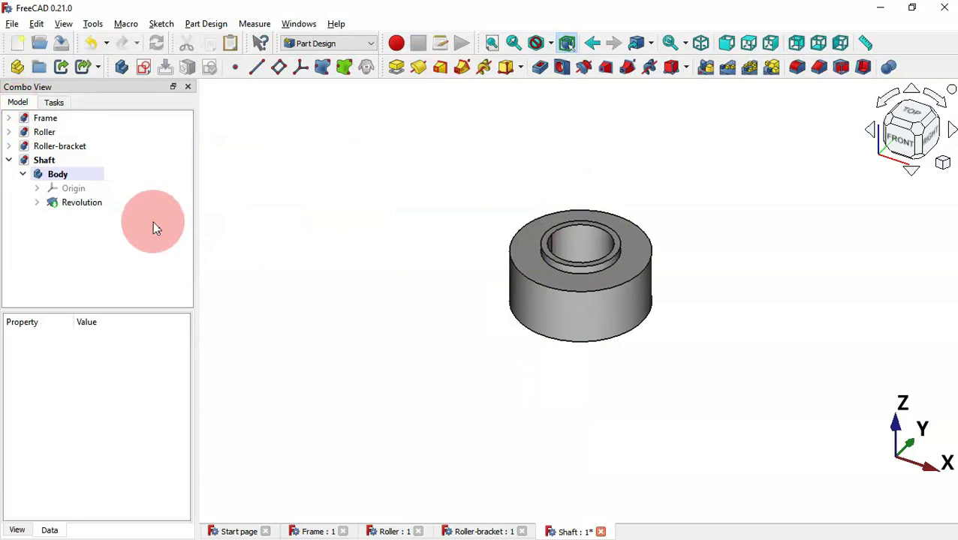
left_click(102, 205)
left_click(703, 67)
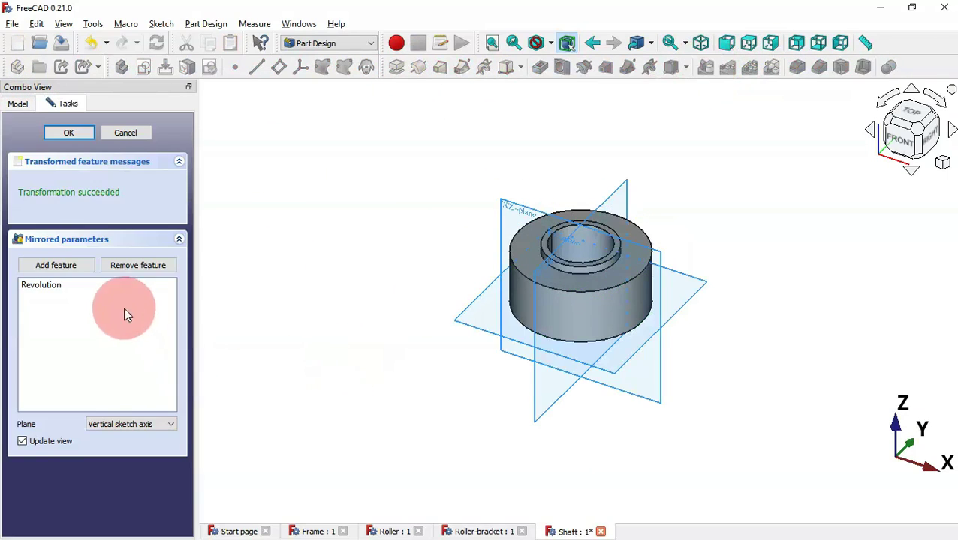
left_click(130, 426)
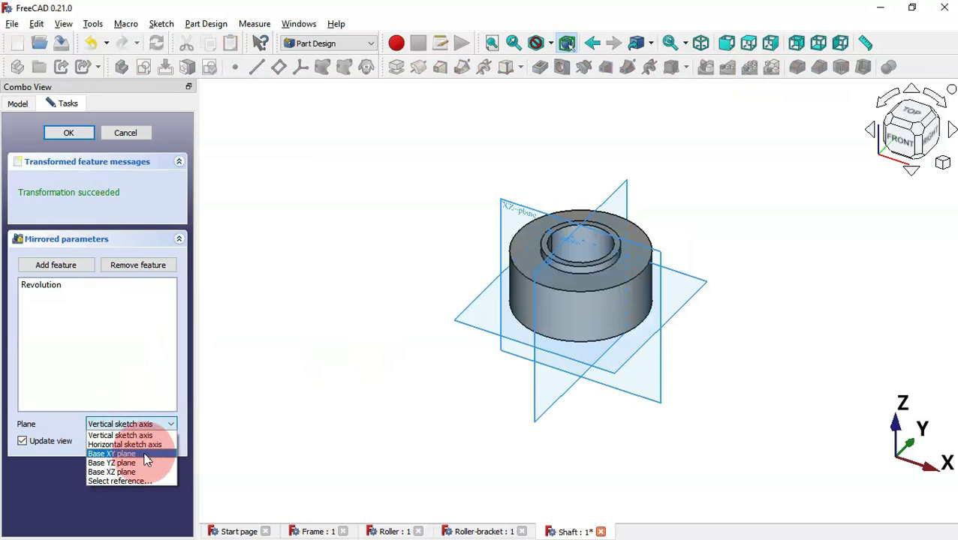
left_click(146, 456)
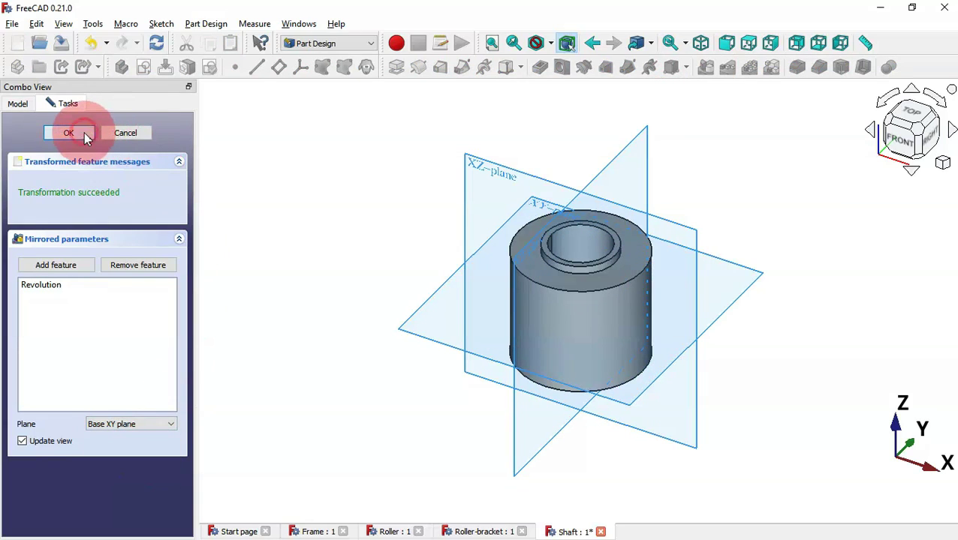
left_click(68, 133)
- Start a new sketch on the wide ring-shaped face around the raised collar at the shaft's upper end
middle_click_drag(707, 317, 649, 294)
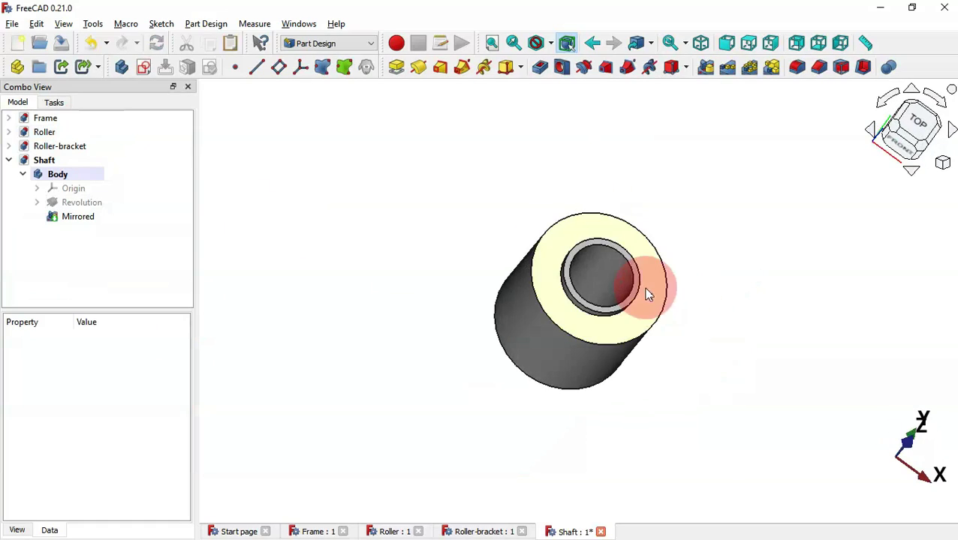
left_click(656, 300)
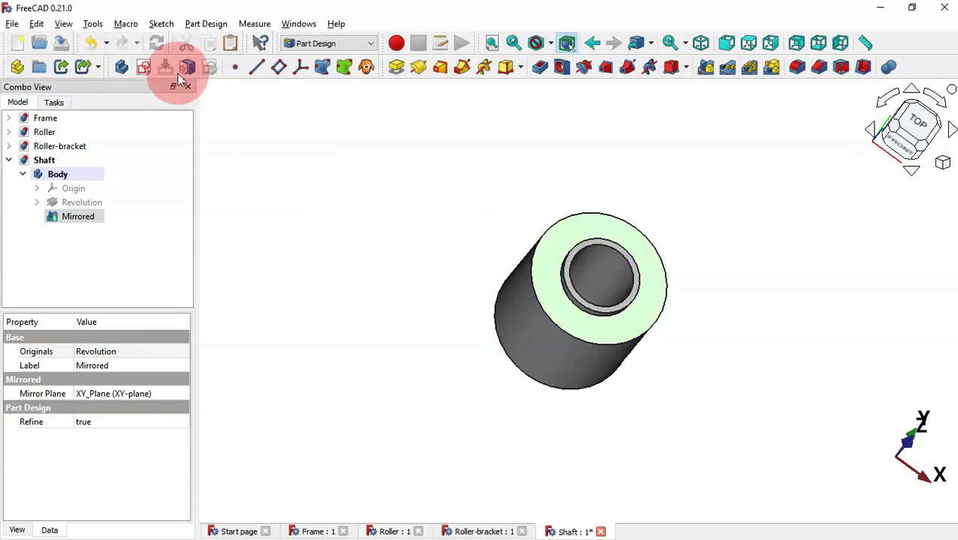
left_click(145, 66)
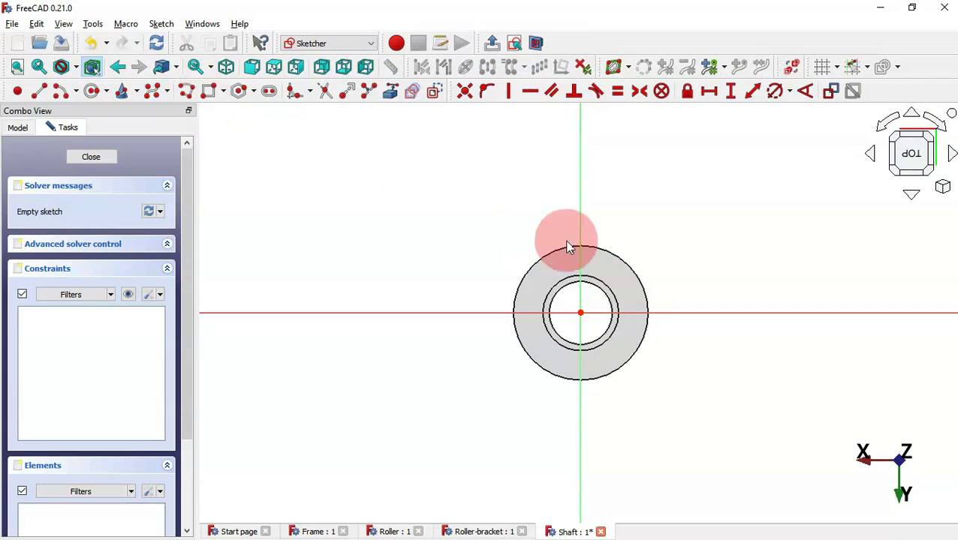
scroll(592, 262, "up", 4)
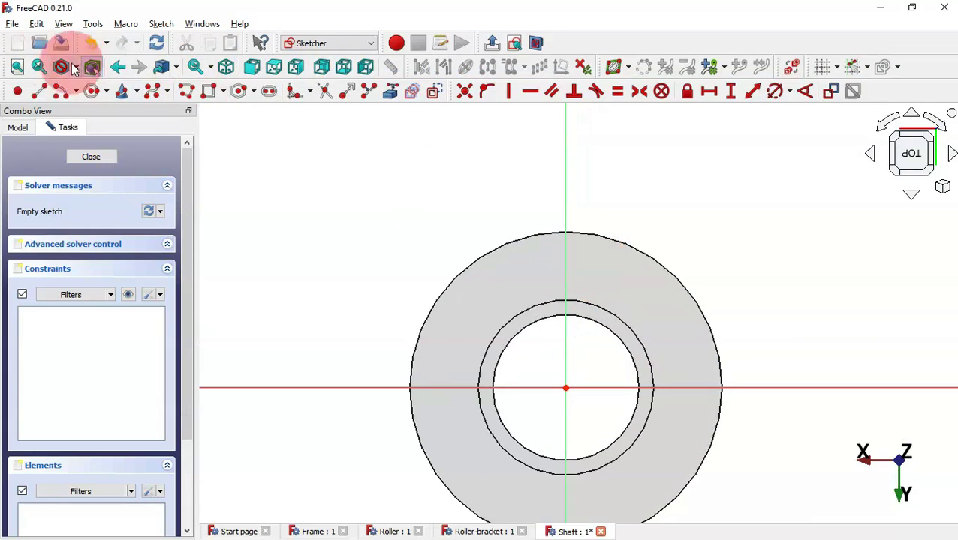
- Draw a circle centred on the vertical axis within the ring face above the bore and set its diameter to 3 mm
left_click(91, 90)
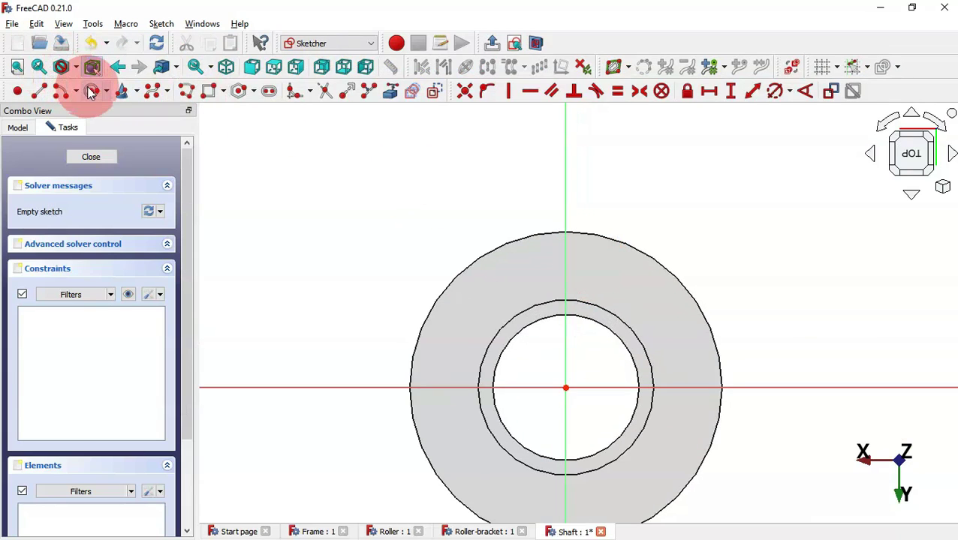
left_click(565, 268)
left_click(584, 274)
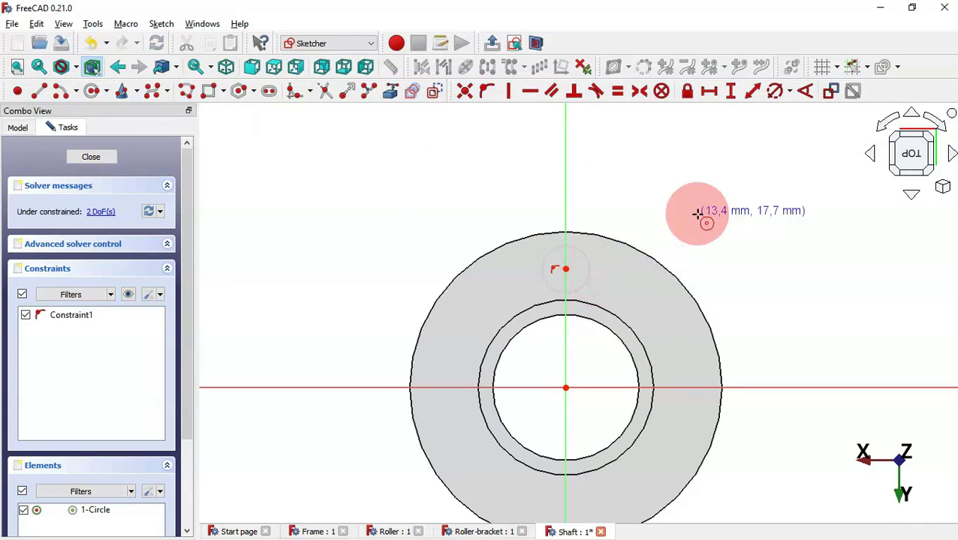
left_click(773, 91)
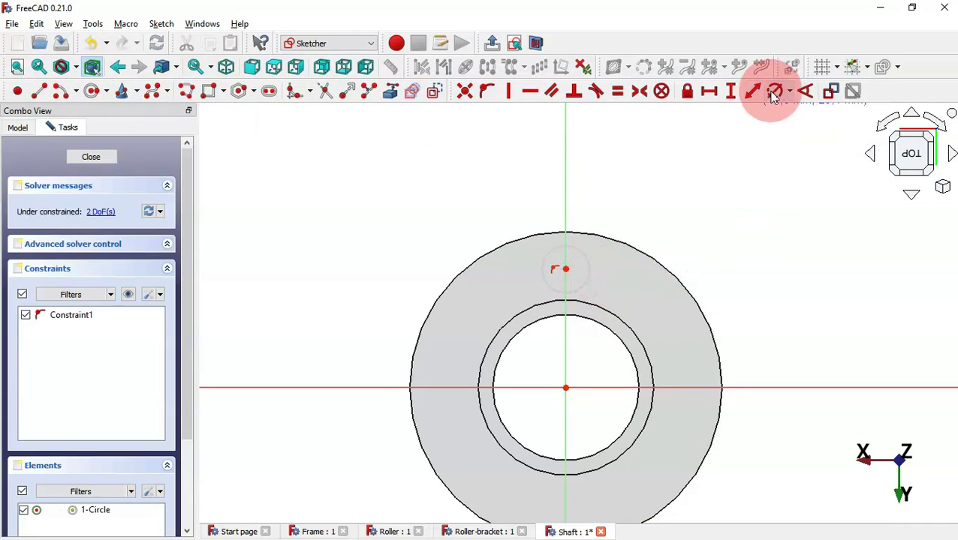
left_click(588, 268)
type("3")
key("Return")
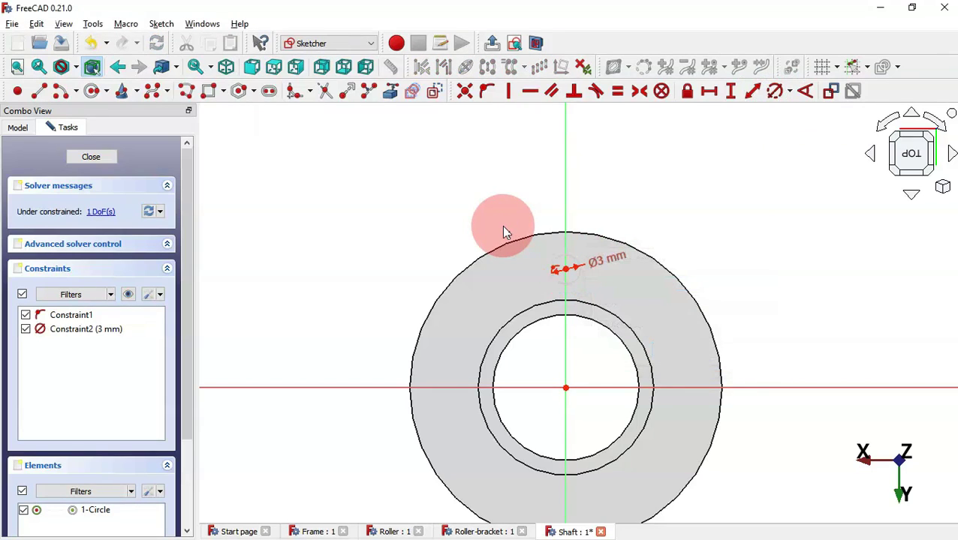
- Constrain the vertical distance from the origin to the circle's centre to 12 mm and close the sketch
left_click(733, 92)
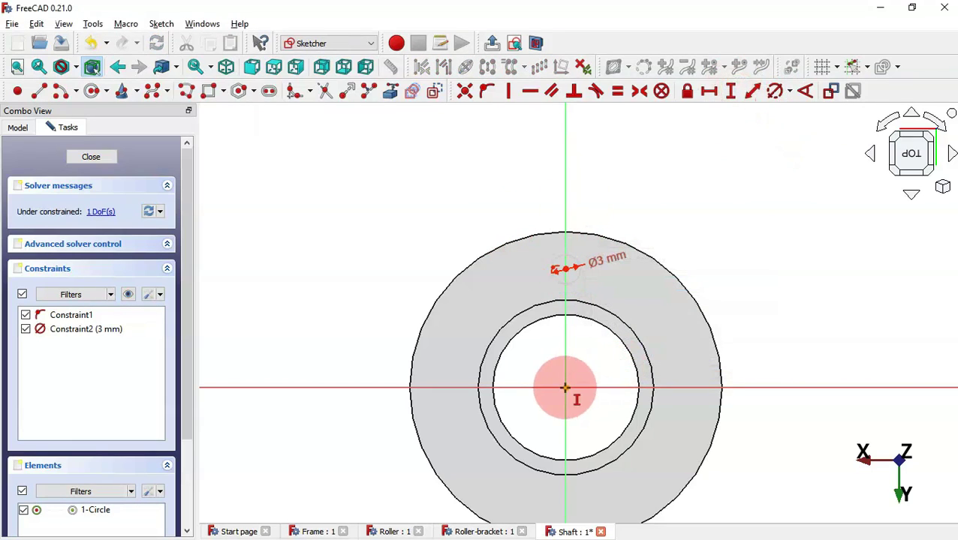
left_click(565, 389)
left_click(561, 269)
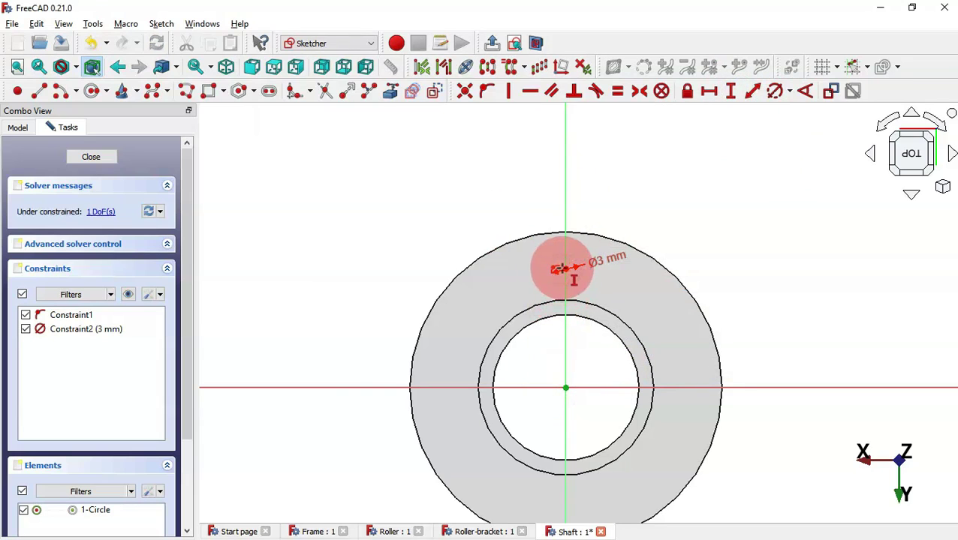
left_click(560, 269)
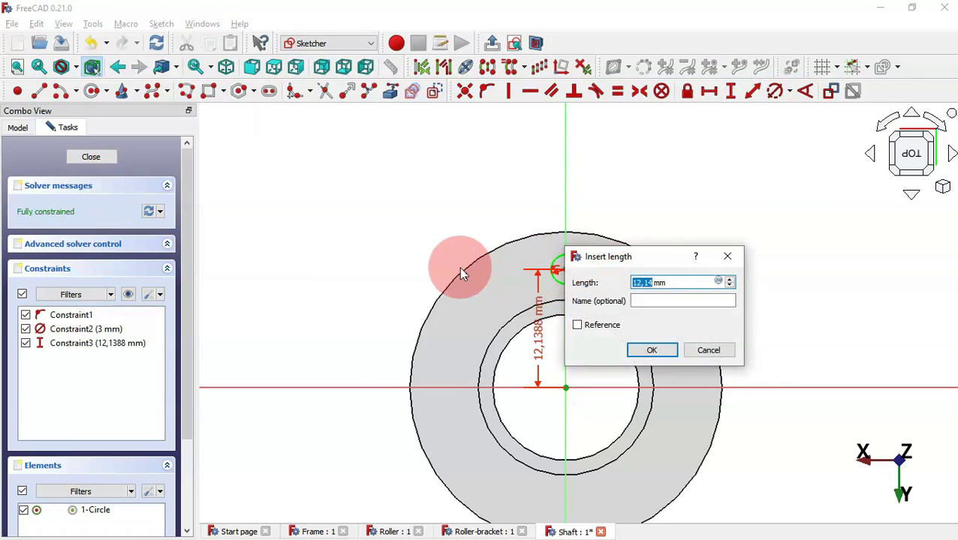
type("12")
key("Return")
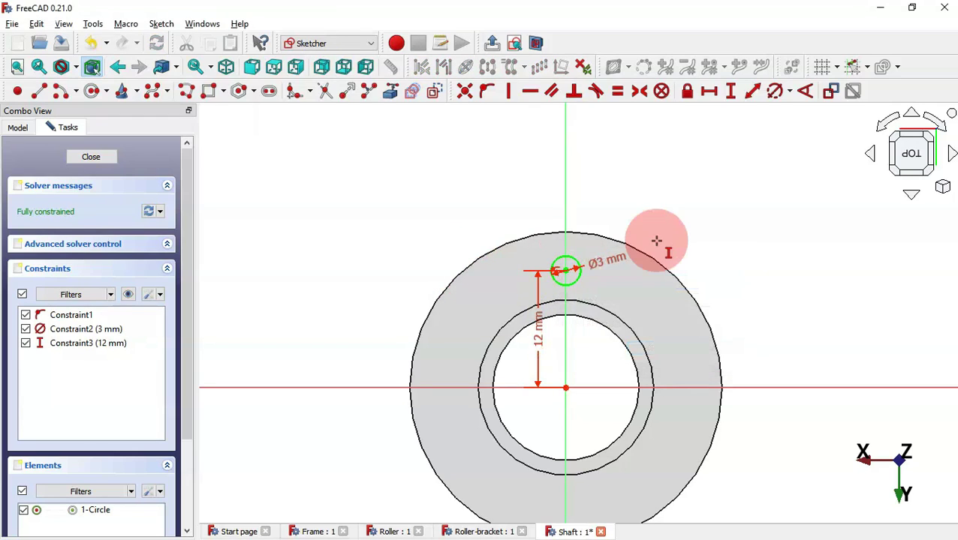
key("Escape")
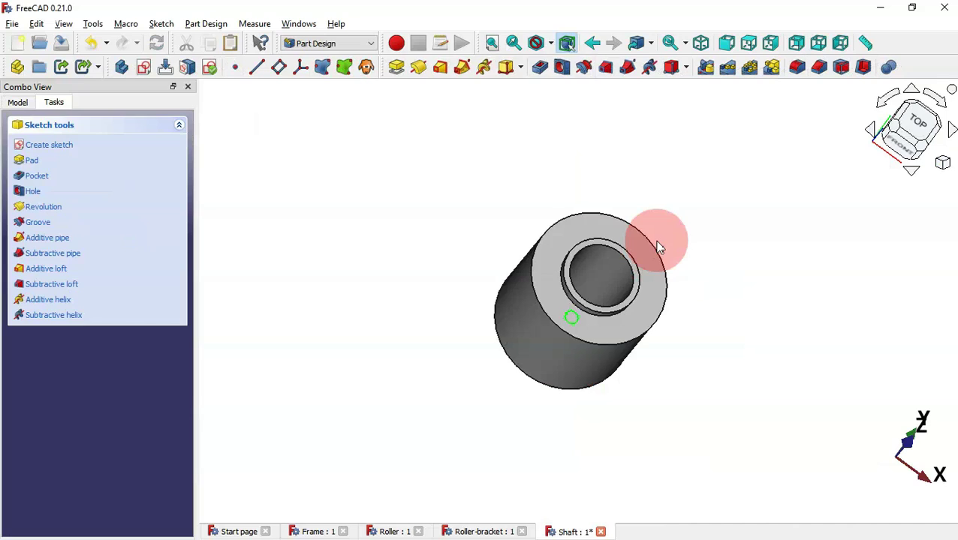
- Cut the 3 mm circle as a pocket with type Through all
left_click(540, 69)
left_click(109, 186)
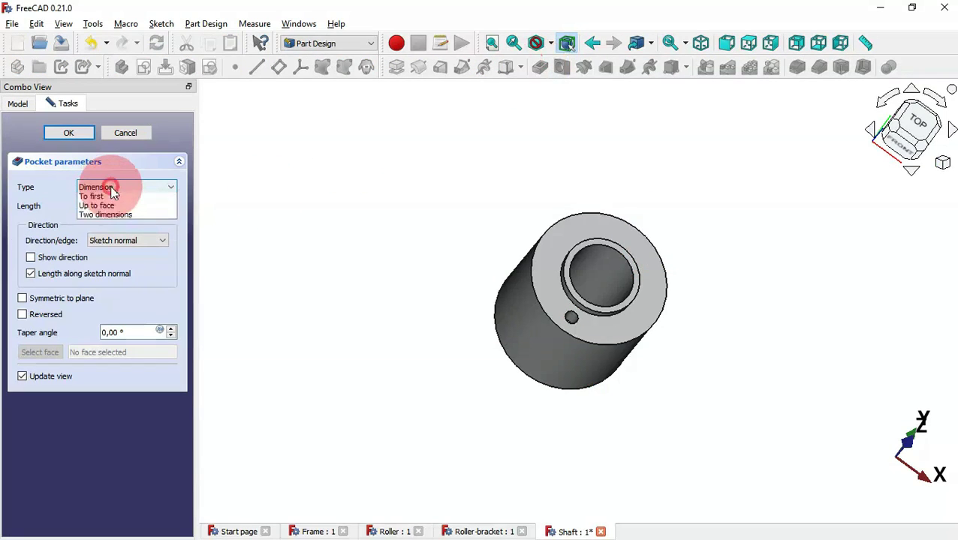
left_click(126, 208)
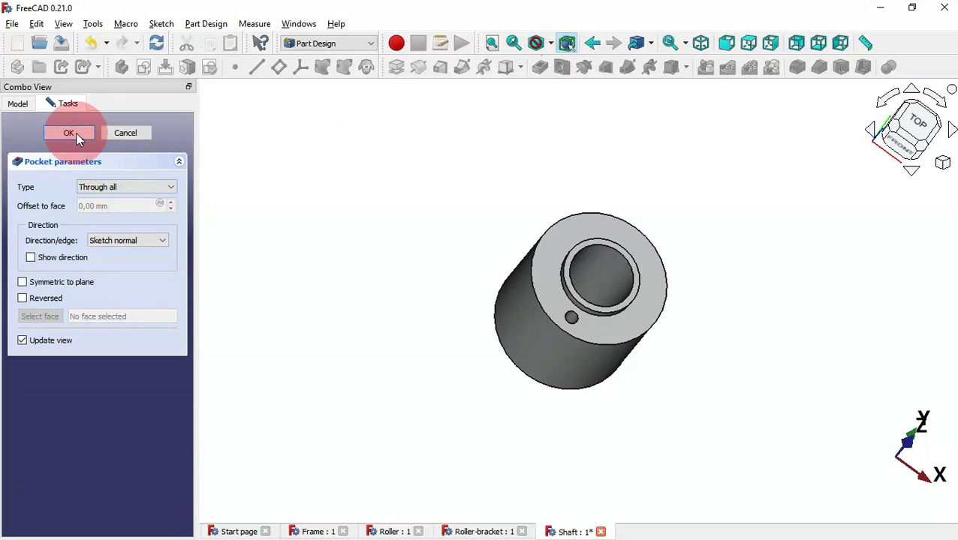
left_click(75, 133)
- Create a polar pattern of the Pocket feature around the normal sketch axis over 360°
left_click(18, 102)
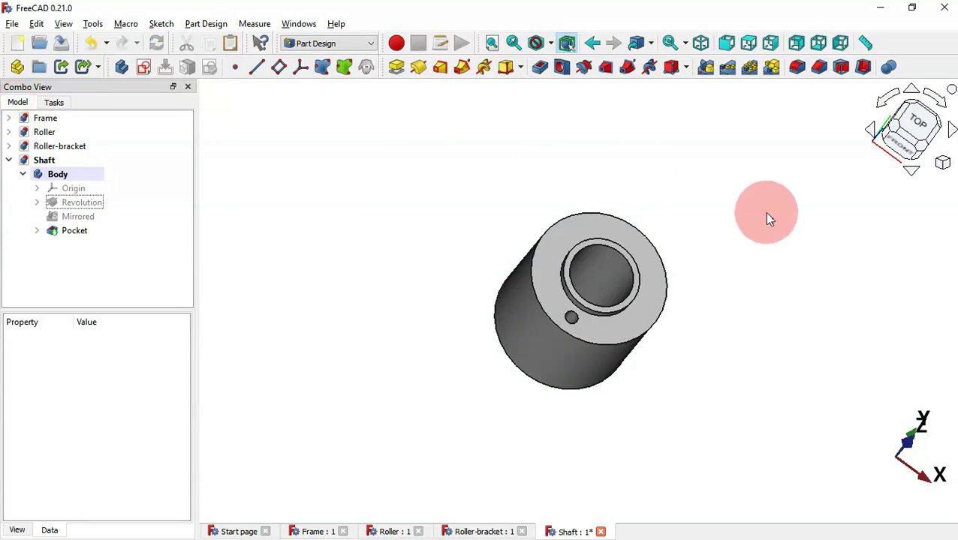
left_click_drag(765, 214, 689, 270)
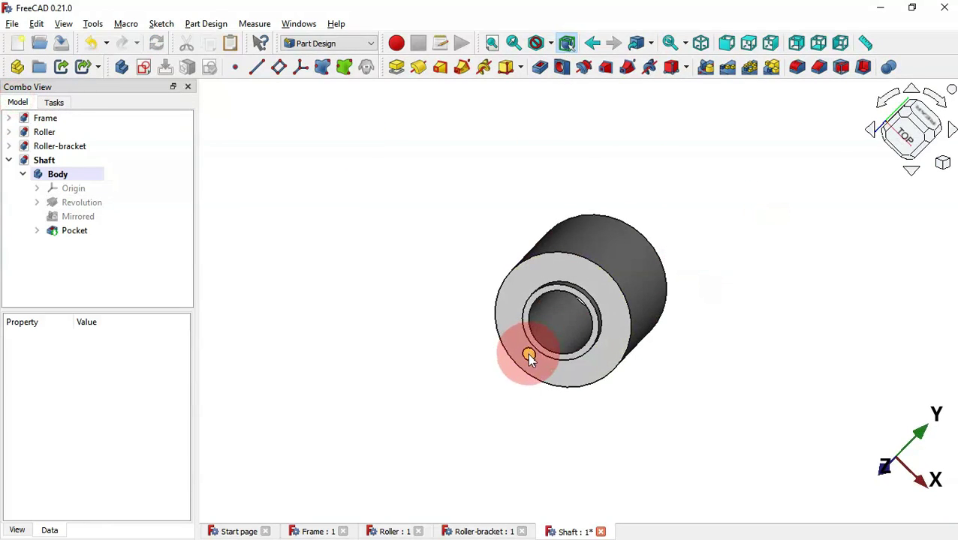
left_click(74, 231)
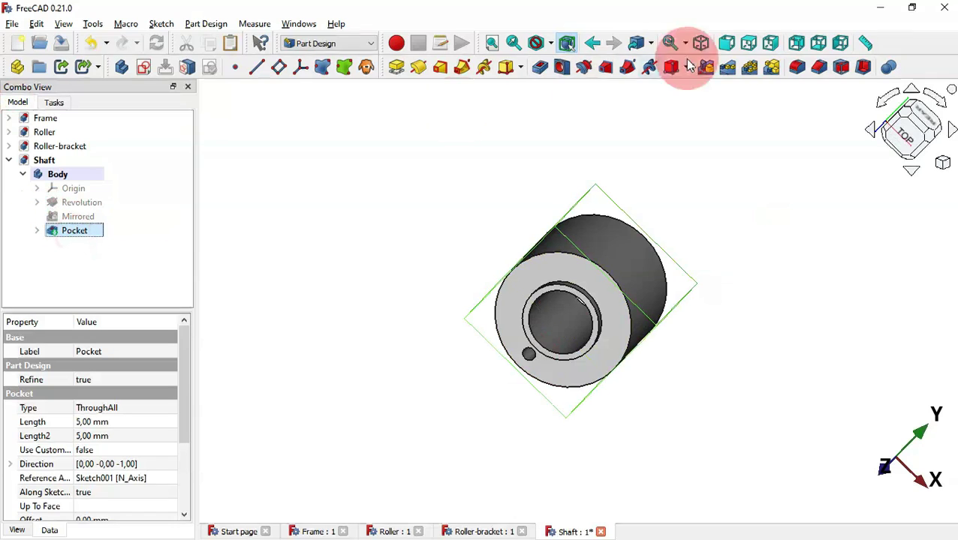
left_click(750, 68)
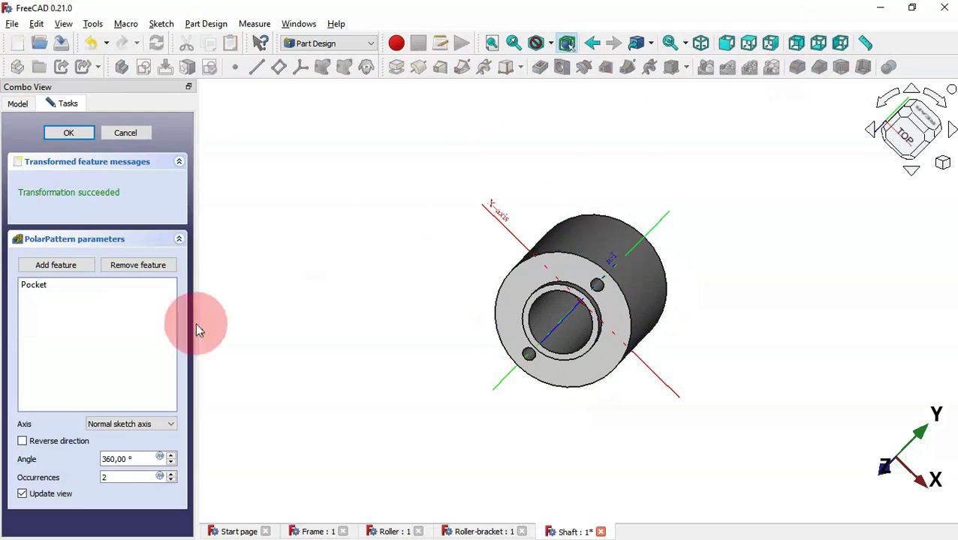
double_click(114, 477)
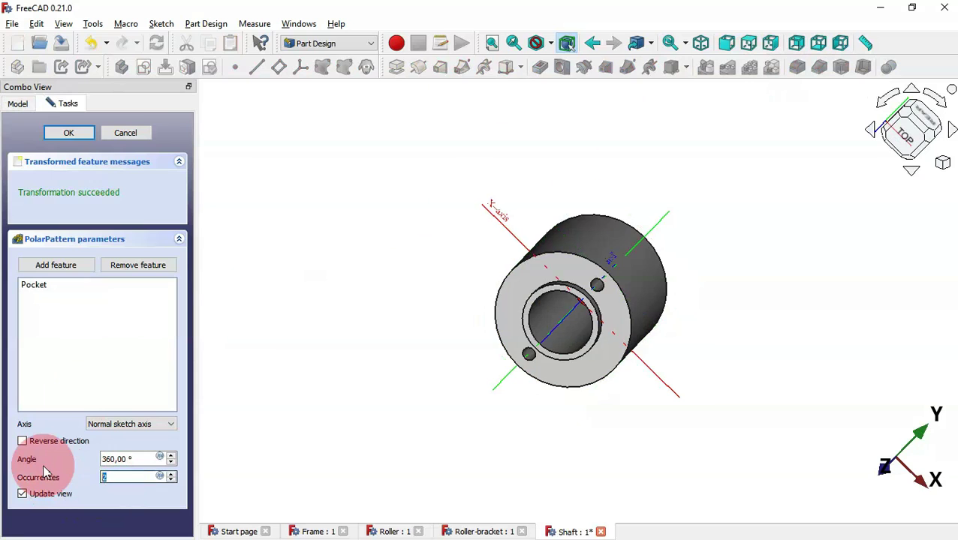
key("Return")
- Check the finished shaft in the isometric view and save the Shaft document
middle_click_drag(343, 427, 498, 316)
key("Home")
left_click(304, 228)
left_click(66, 46)
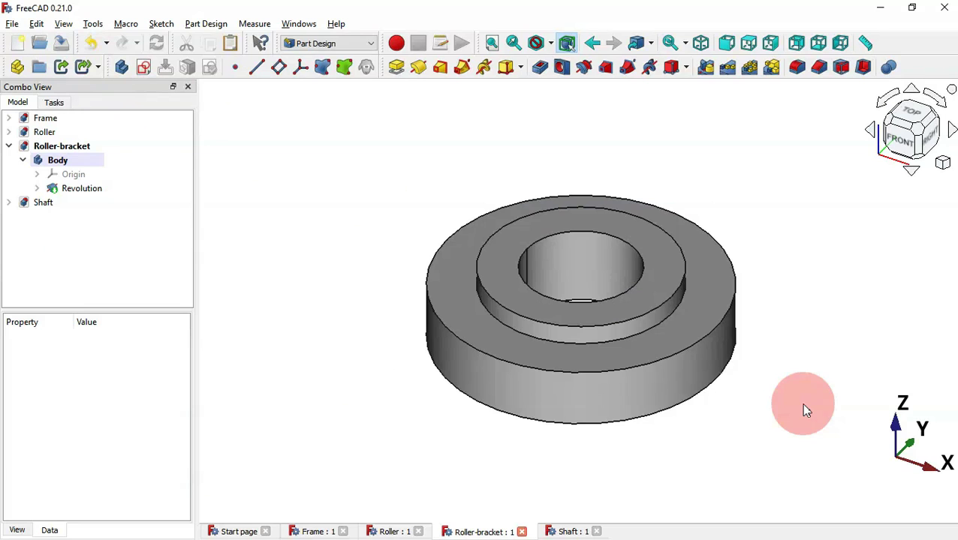
- Examine the Roller-bracket part from several sides, including its stepped collar and bore, and return to the isometric view
middle_click_drag(813, 287, 526, 424)
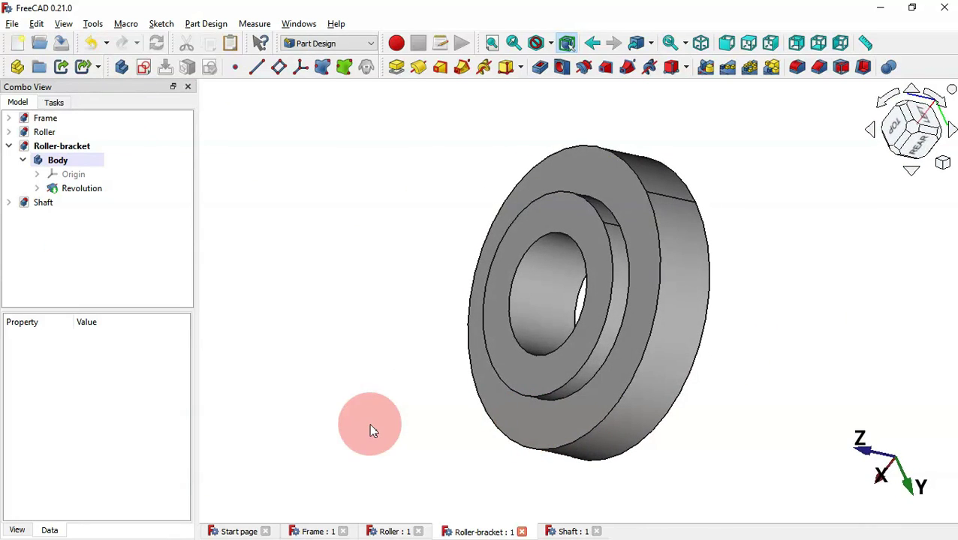
middle_click_drag(369, 424, 598, 349)
middle_click_drag(839, 292, 775, 307)
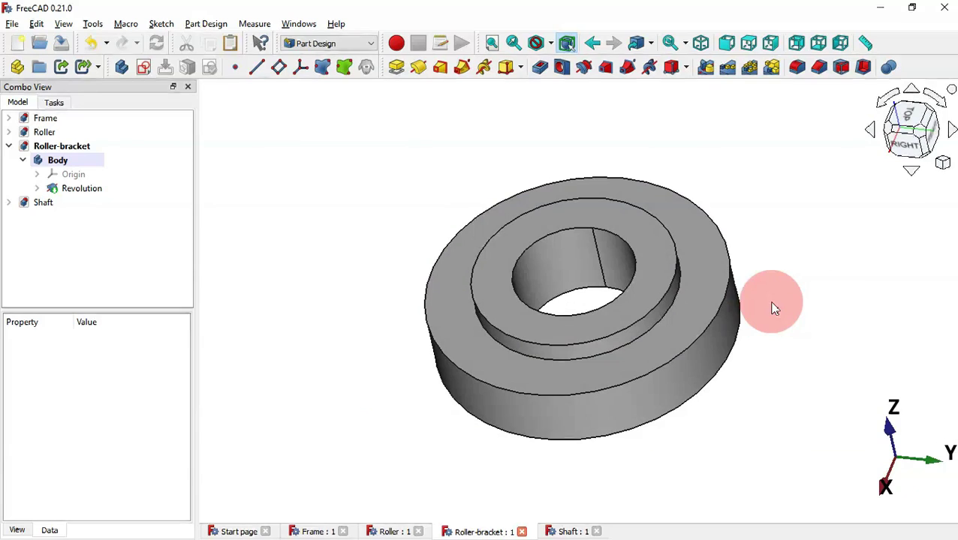
middle_click_drag(842, 301, 803, 321)
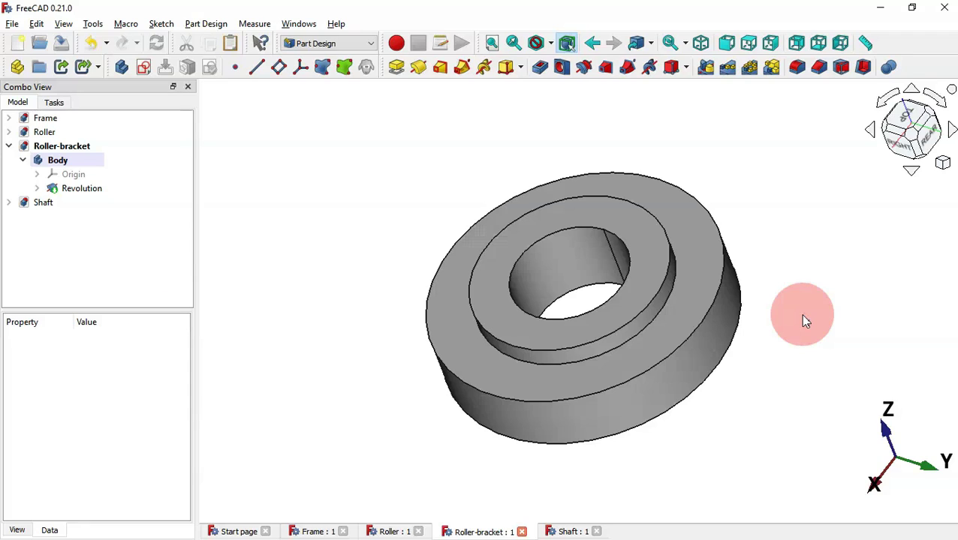
middle_click_drag(866, 294, 726, 378)
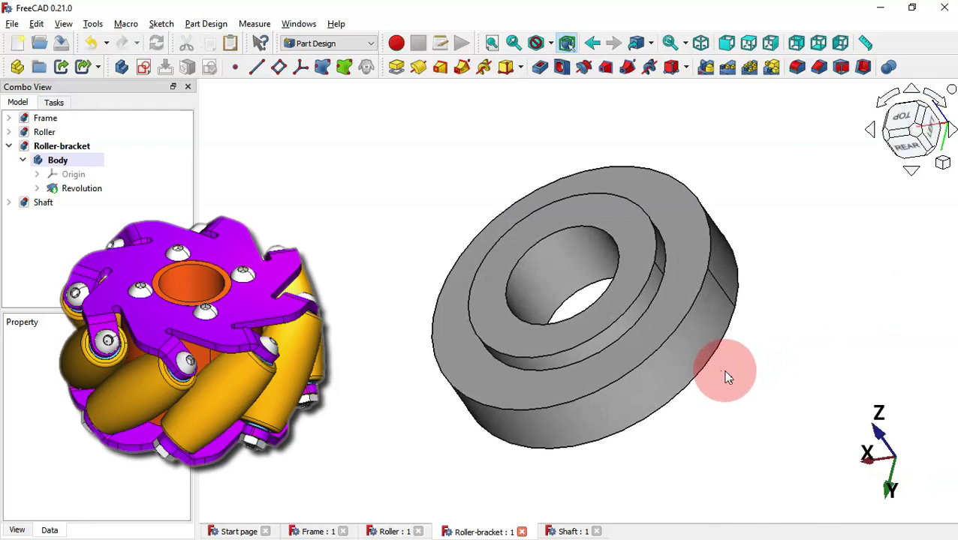
middle_click_drag(784, 362, 718, 359)
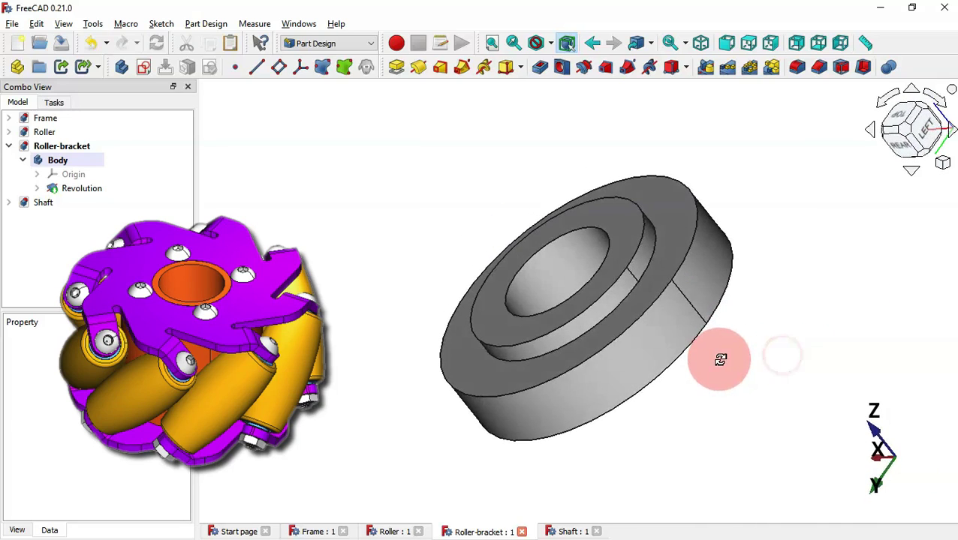
middle_click_drag(420, 264, 620, 285)
key("0")
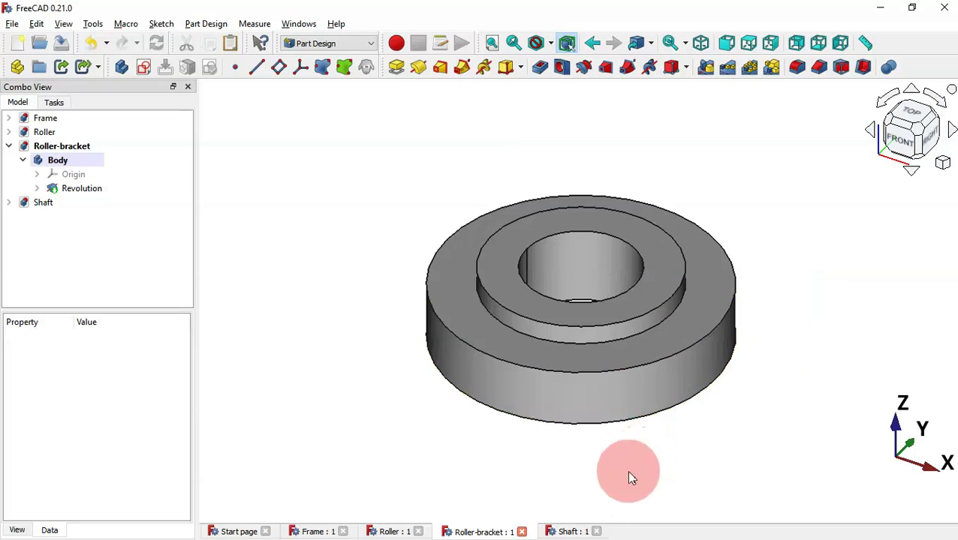
- Close the Shaft, Roller-bracket, Roller and Frame documents
left_click(596, 531)
left_click(521, 532)
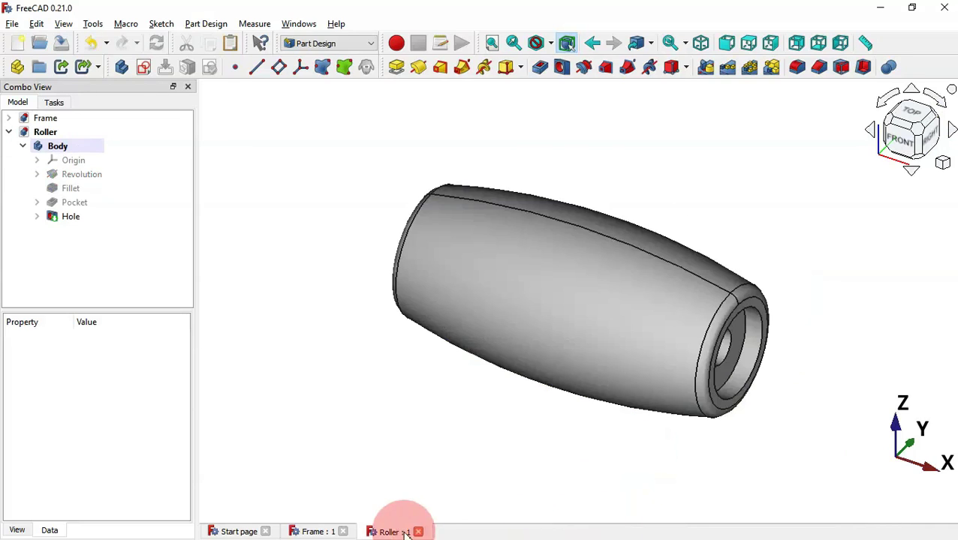
left_click(418, 531)
left_click(343, 532)
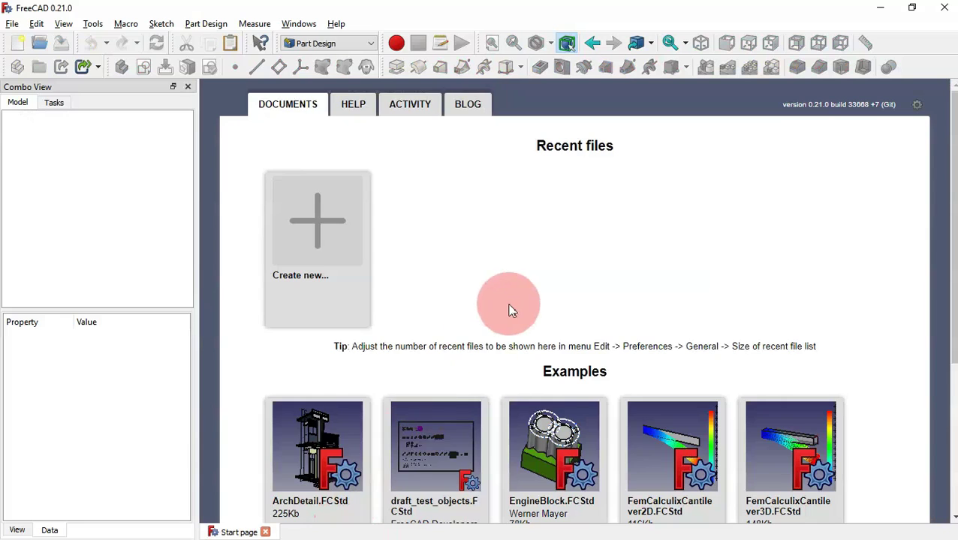
- Create a new document and save it as Roller_Assembly in the Model 1 folder
left_click(308, 228)
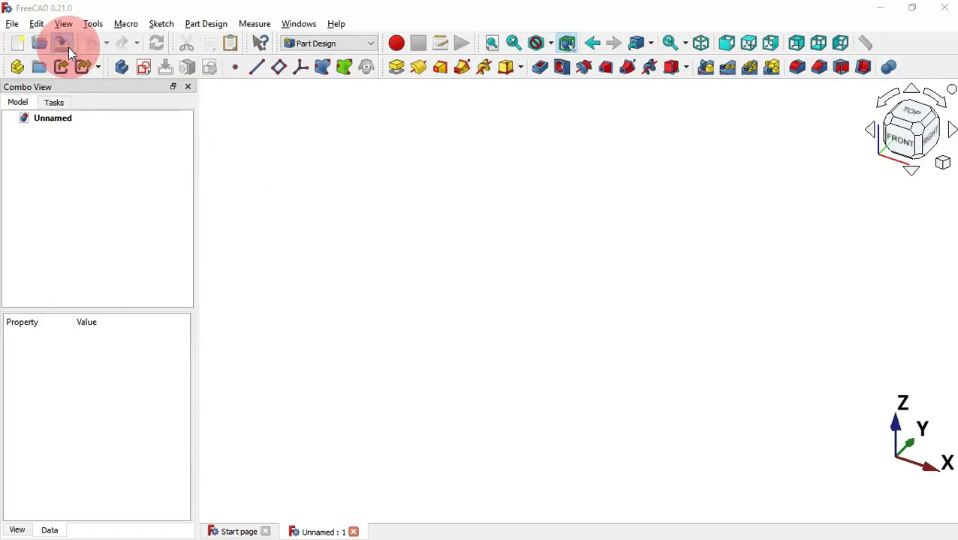
left_click(64, 45)
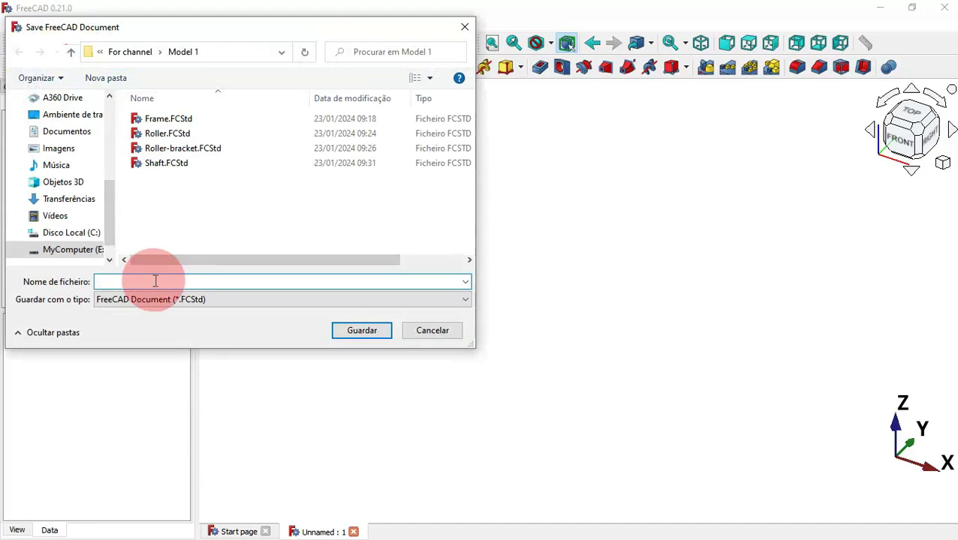
type("Roll")
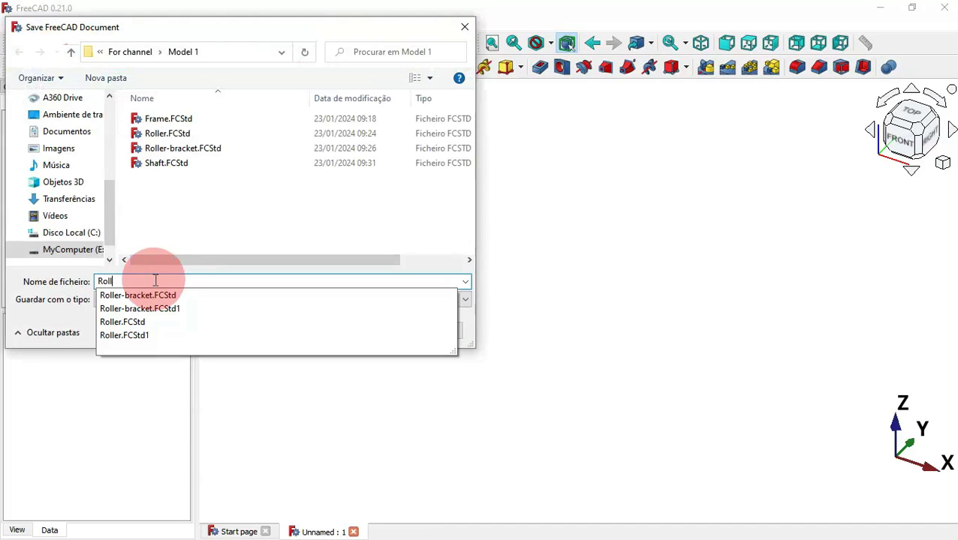
type("er_")
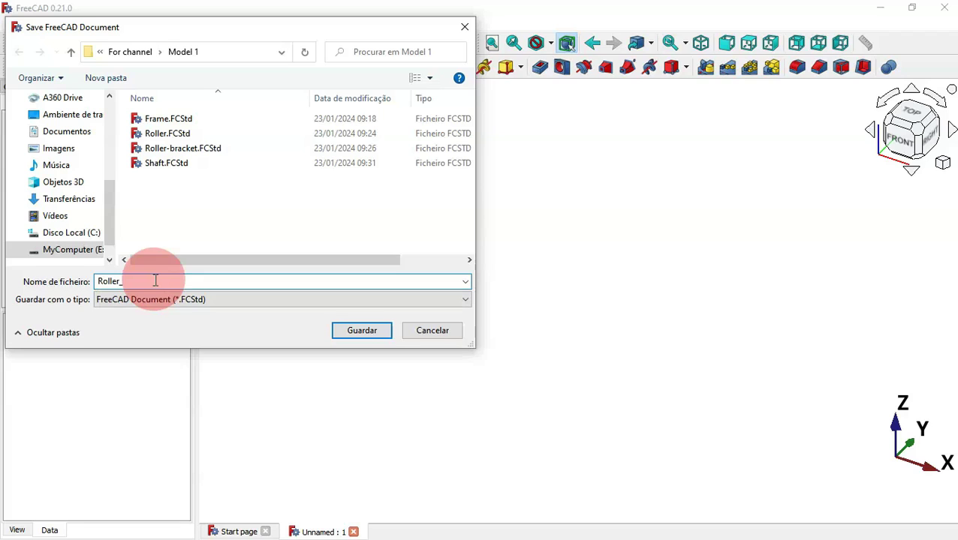
type("Assembly")
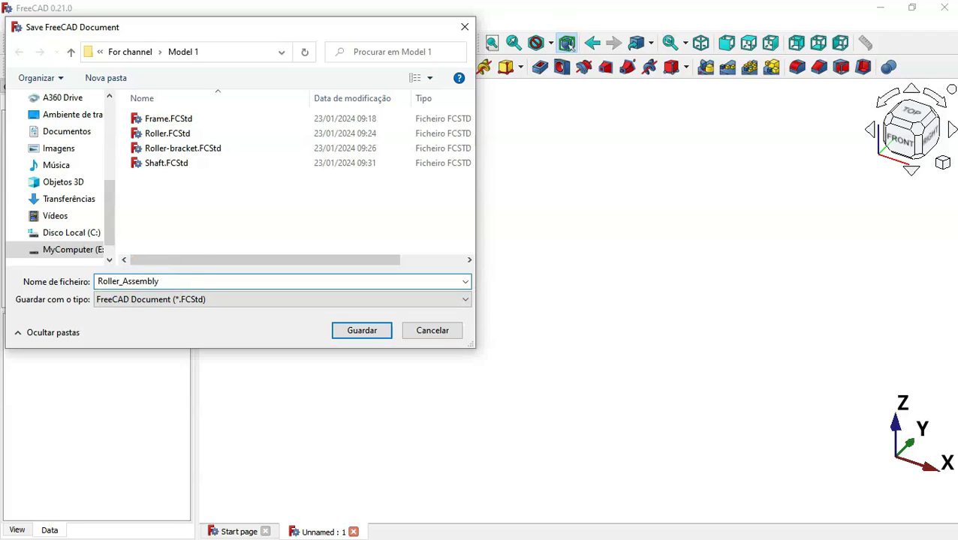
key("Return")
left_click(153, 279)
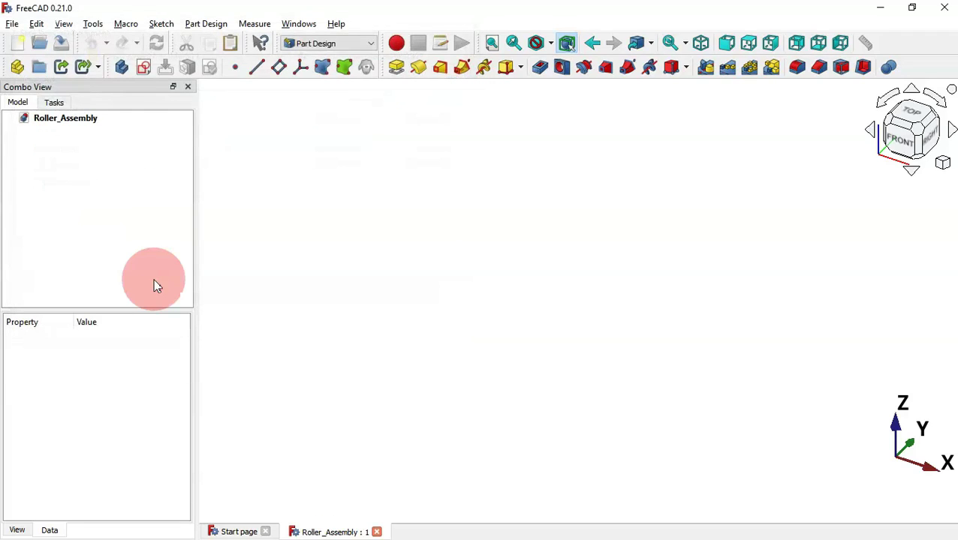
left_click(291, 280)
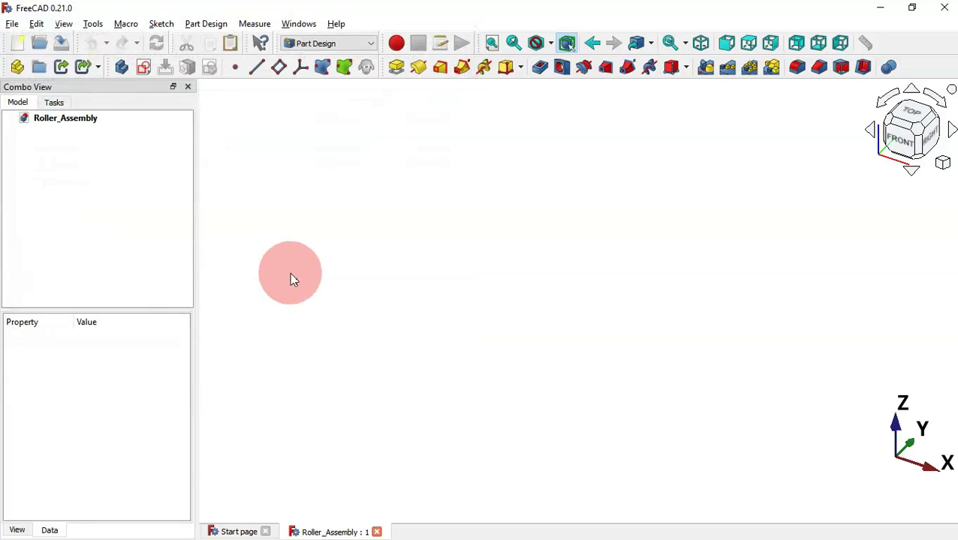
- Create a new document and save it as Assembly in the Model 1 folder
left_click(17, 42)
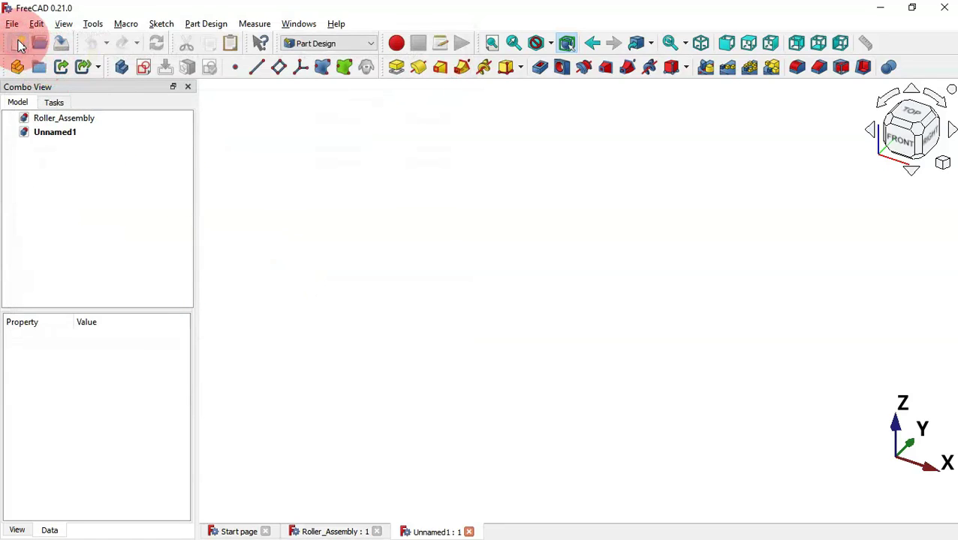
left_click(169, 164)
left_click(61, 43)
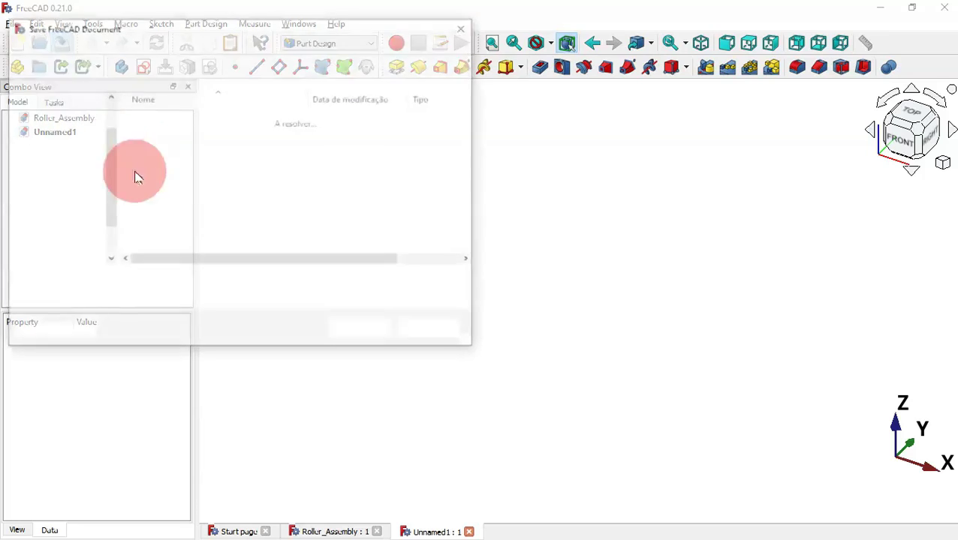
type("Asse")
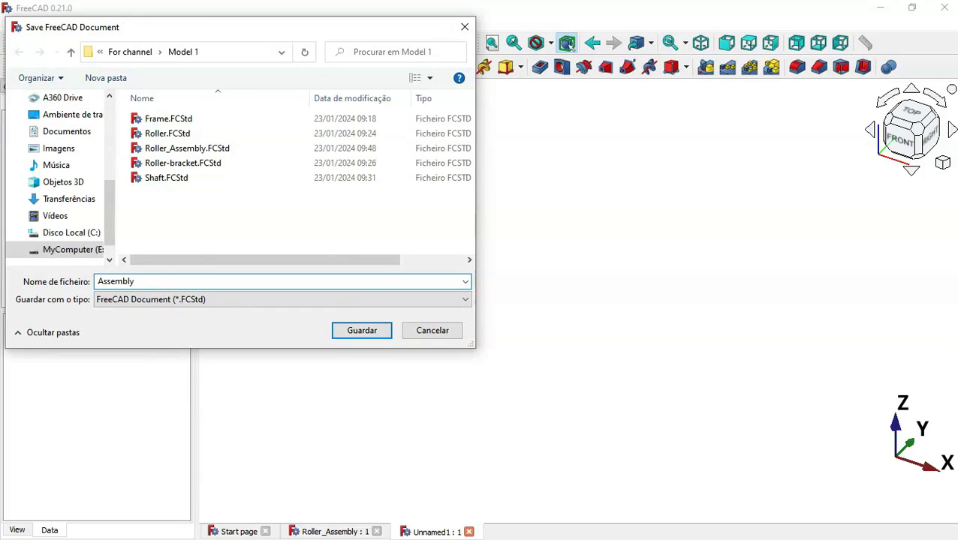
type("mbly")
key("Return")
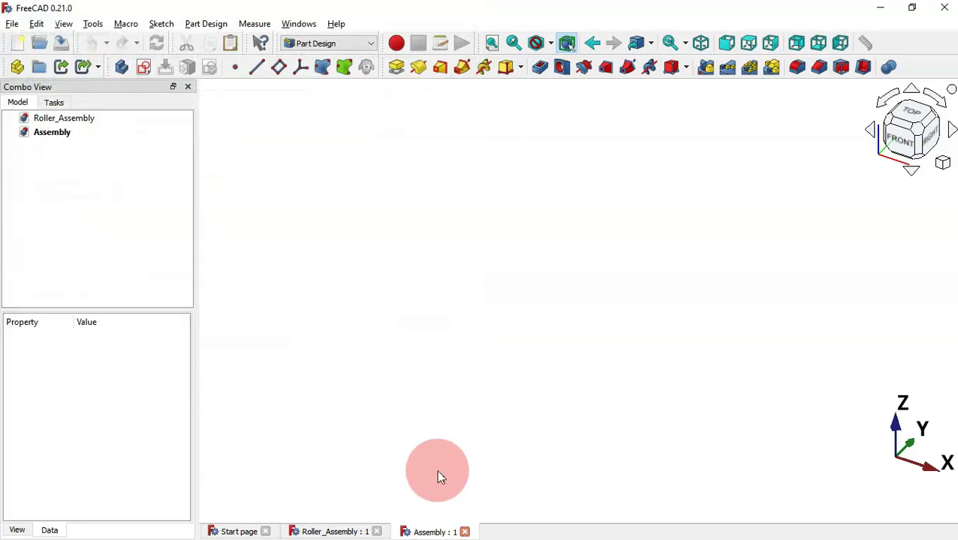
- Return to the Roller_Assembly document, switch to the A2plus workbench and close the start page
left_click(334, 532)
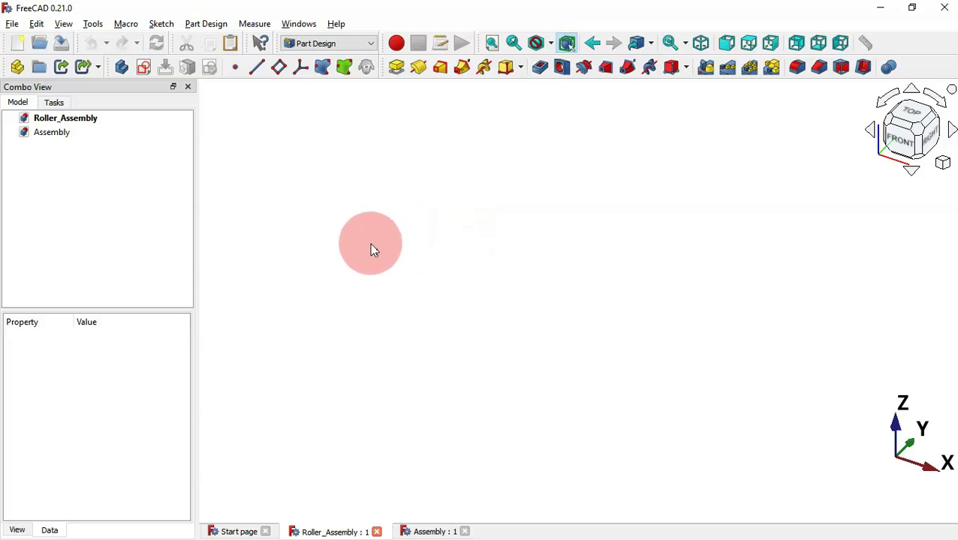
left_click(343, 44)
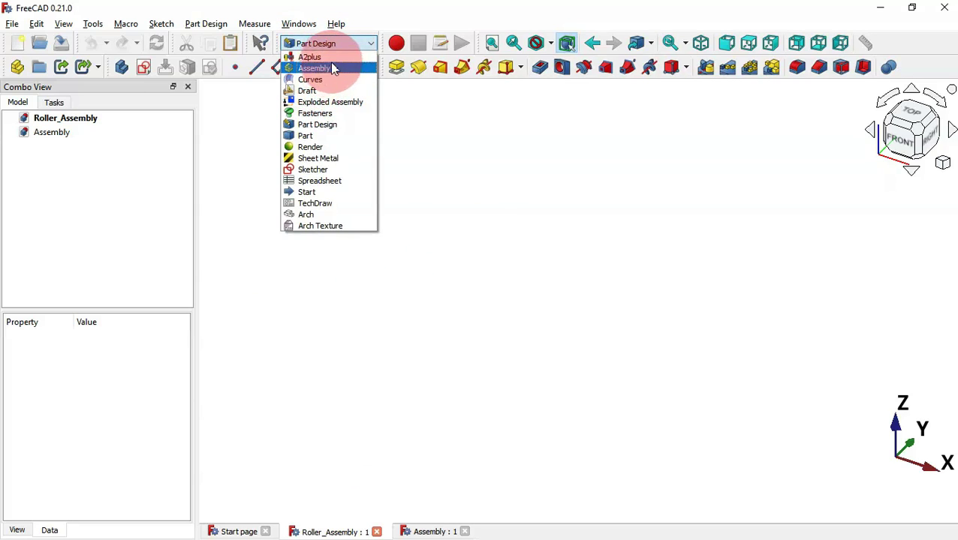
left_click(330, 67)
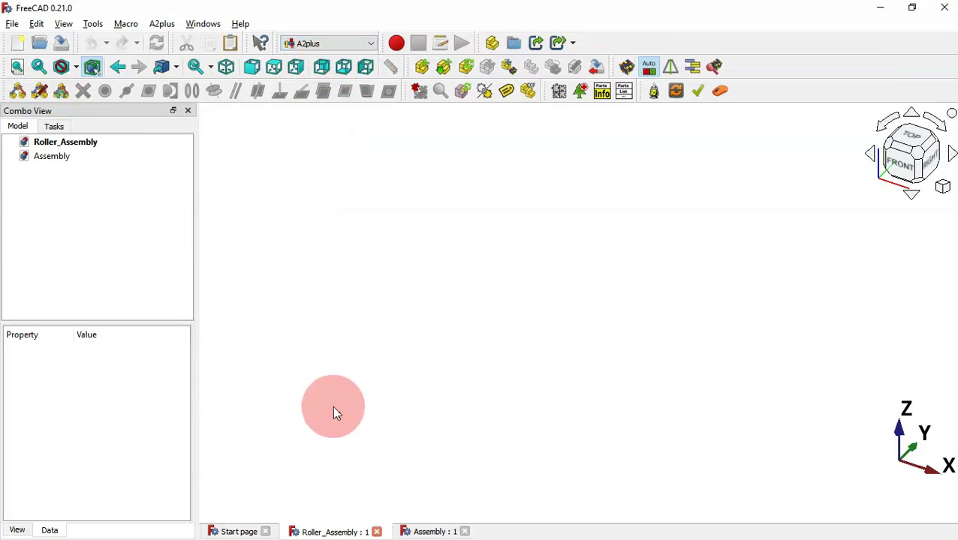
left_click(265, 531)
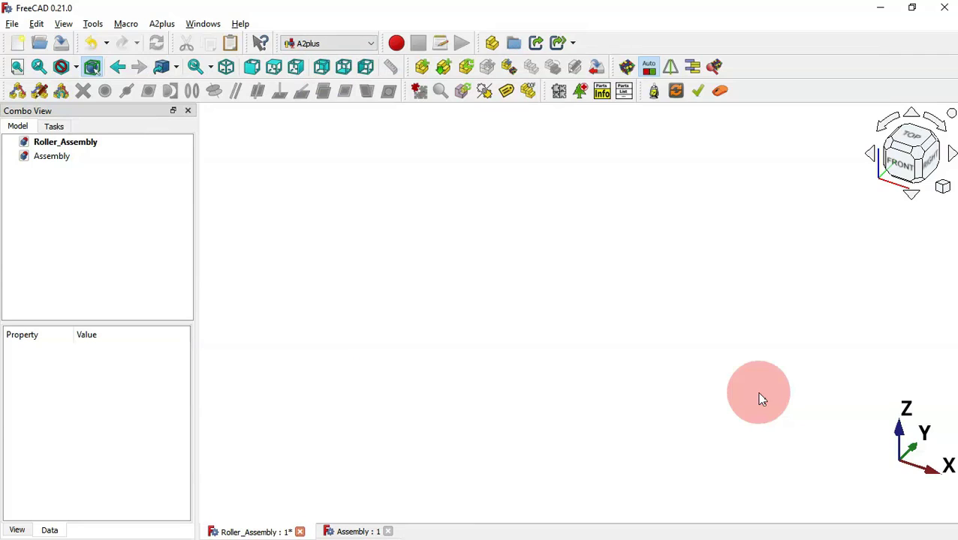
left_click(682, 346)
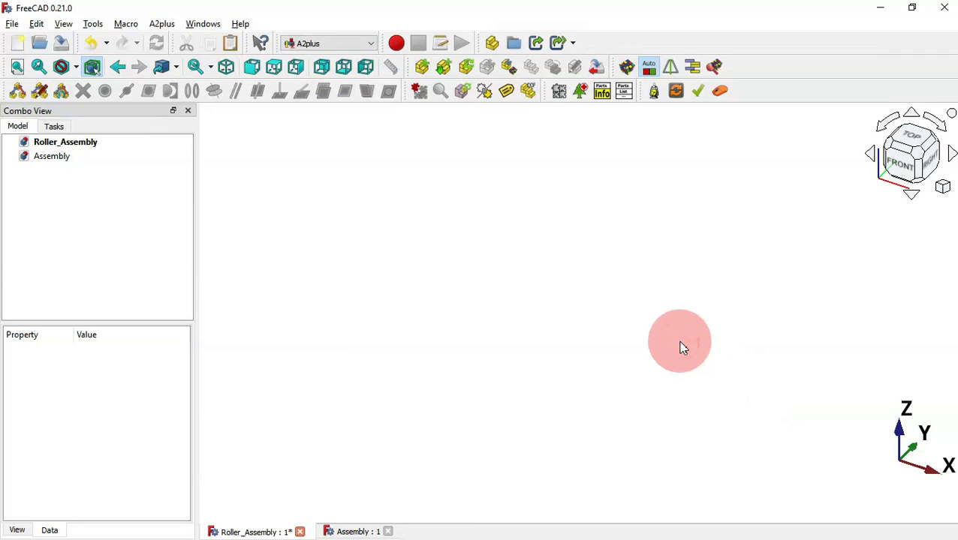
- Import Roller.FCStd and Roller-bracket.FCStd into Roller_Assembly, placing the bracket in free space beside the roller
left_click(421, 72)
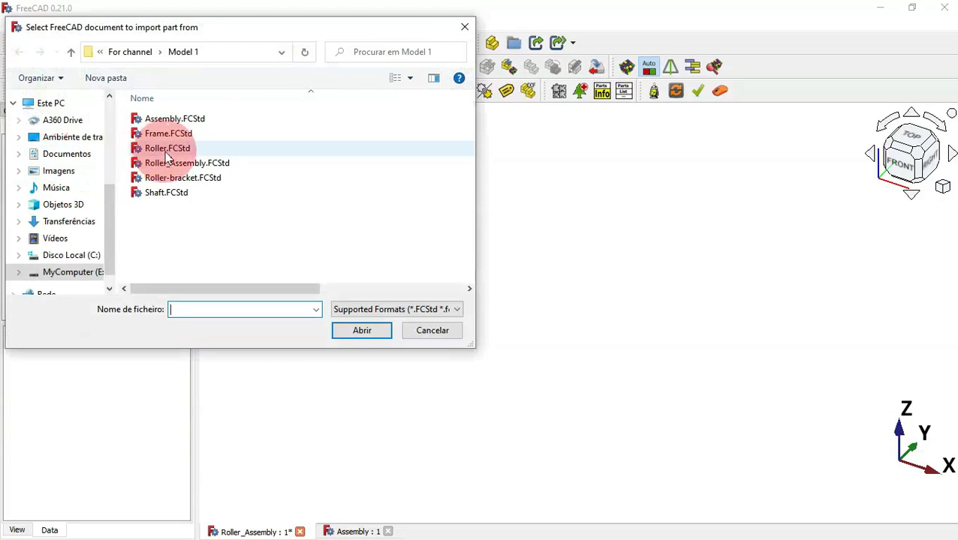
double_click(196, 149)
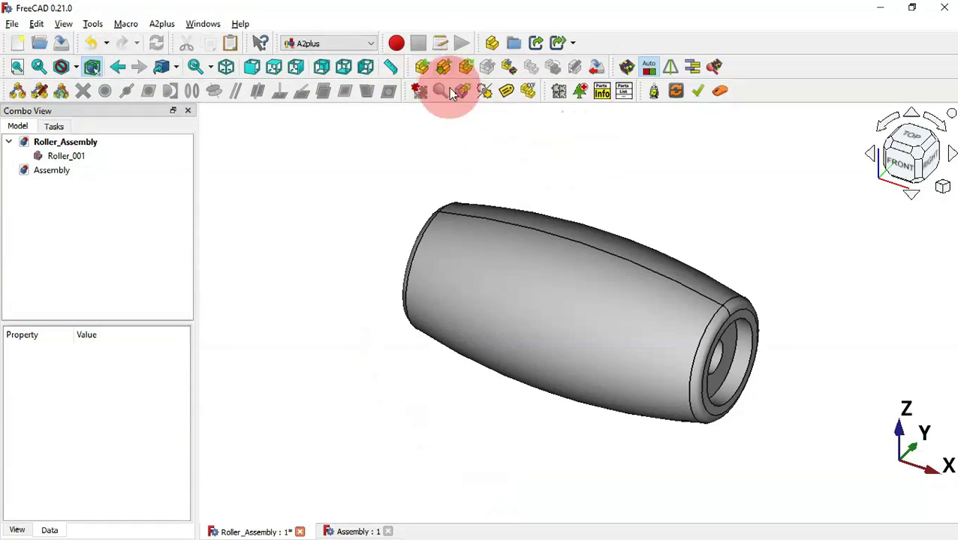
left_click(421, 67)
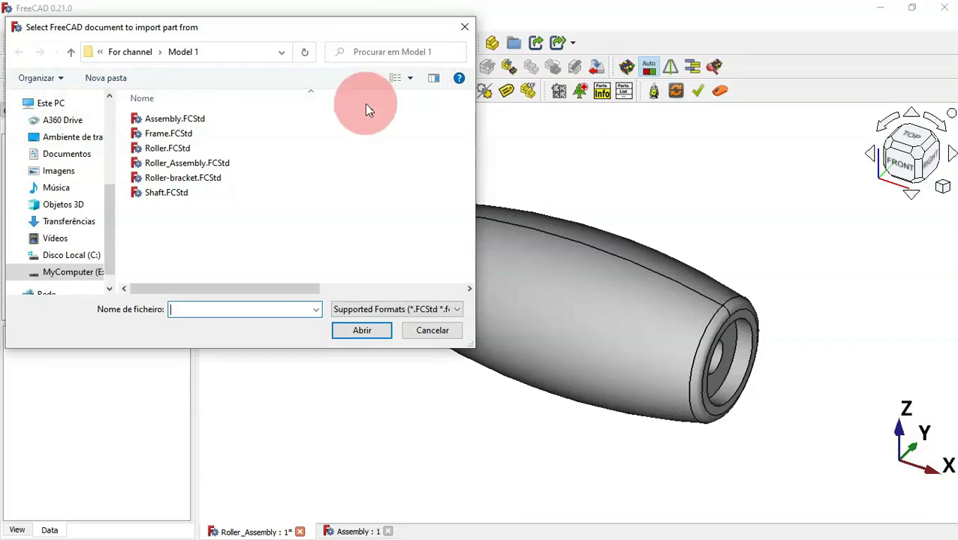
double_click(200, 182)
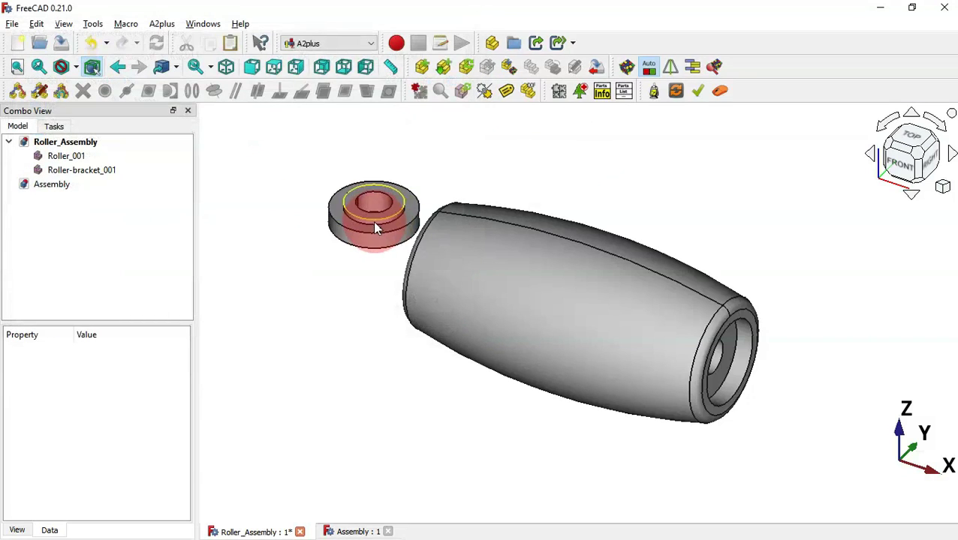
left_click(351, 224)
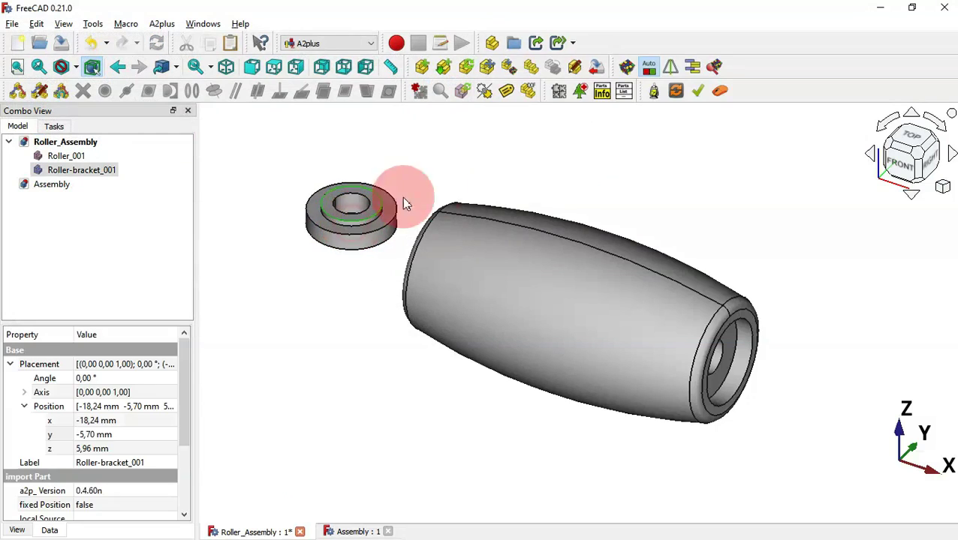
left_click(480, 175)
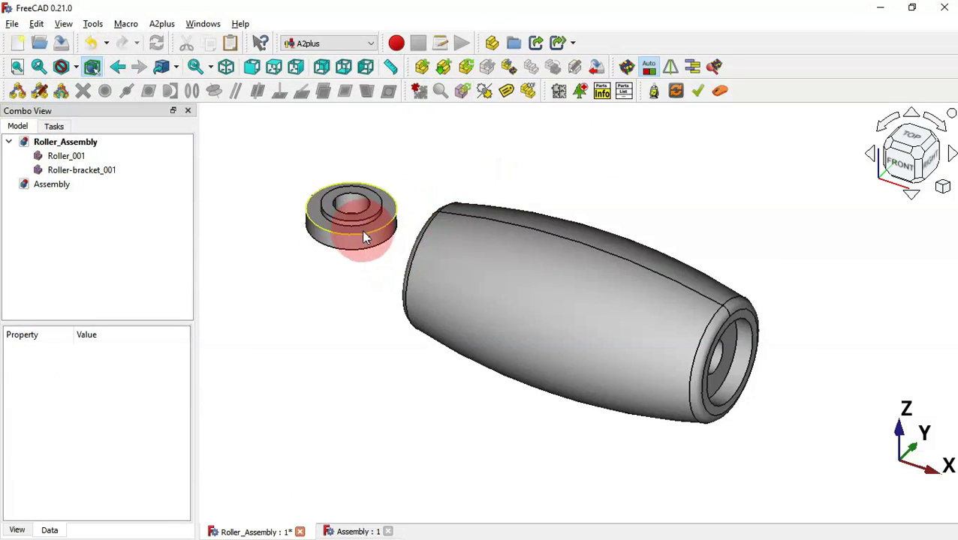
- Constrain the bracket's outer circular edge on its collar side to the roller's near recess edge, with the direction set to aligned
left_click(367, 238)
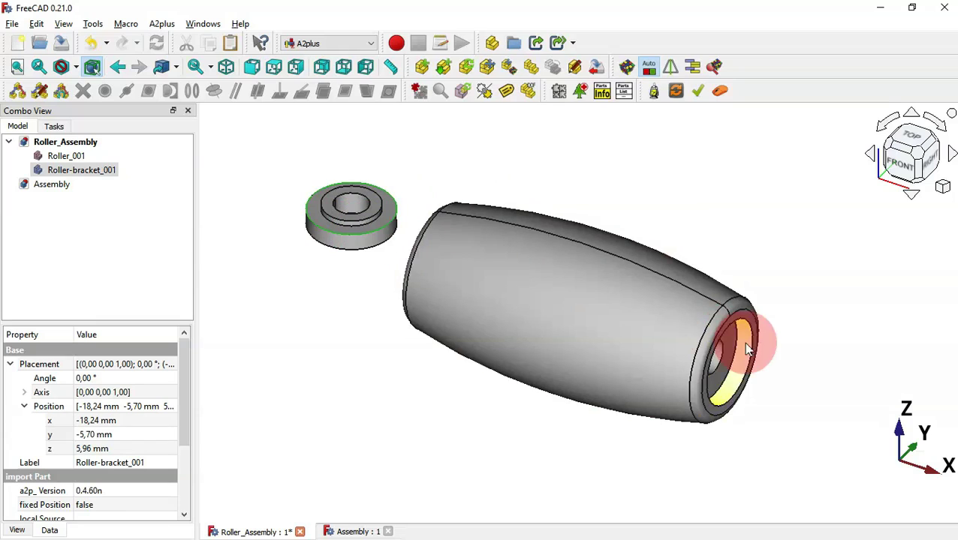
left_click(743, 323)
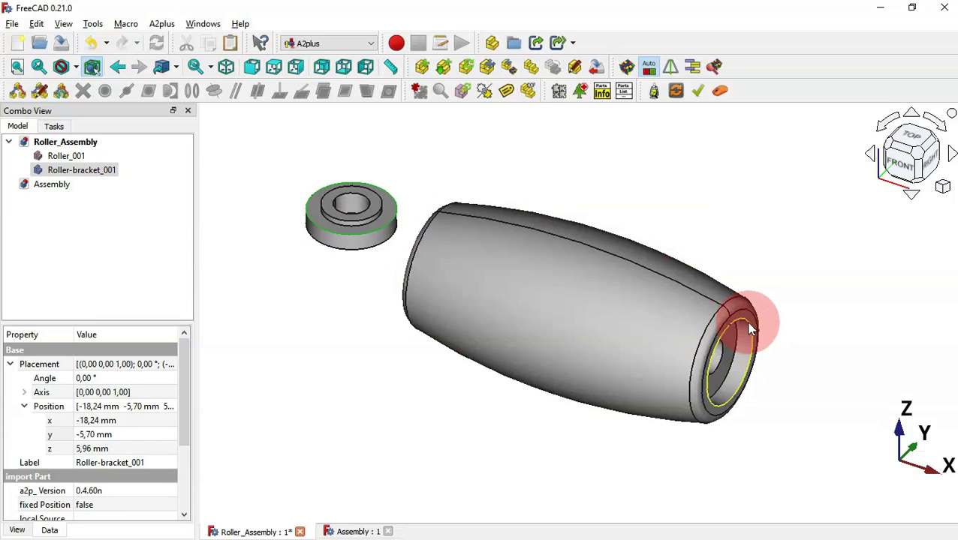
left_click(193, 92)
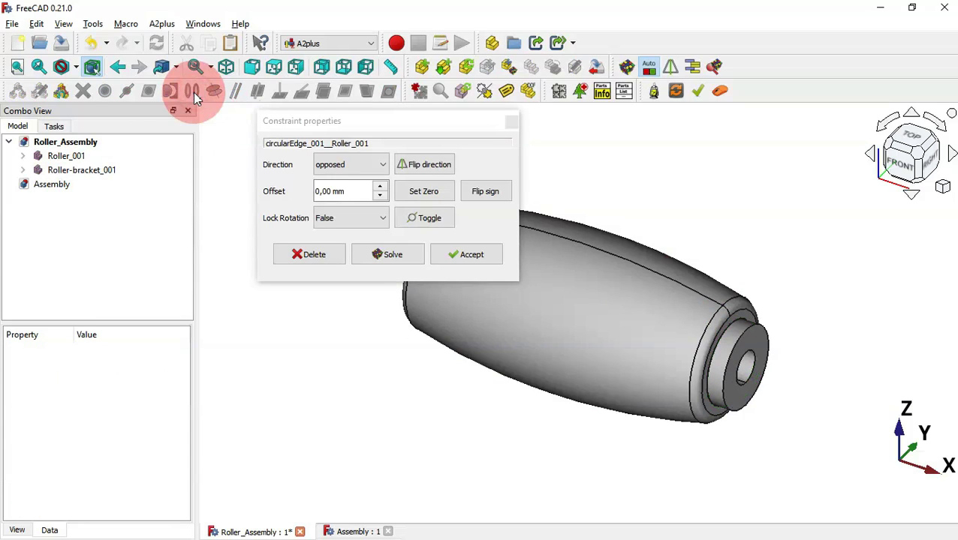
left_click(420, 166)
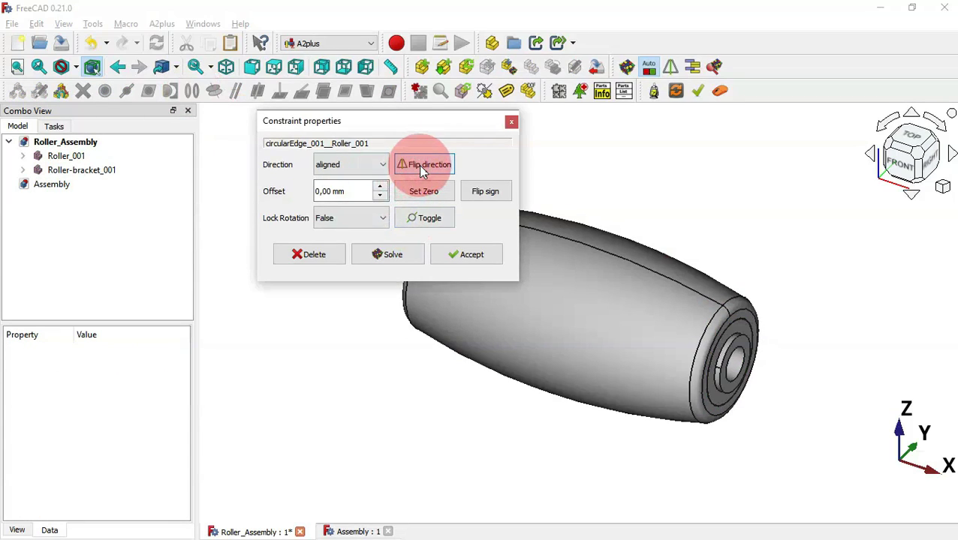
left_click(470, 256)
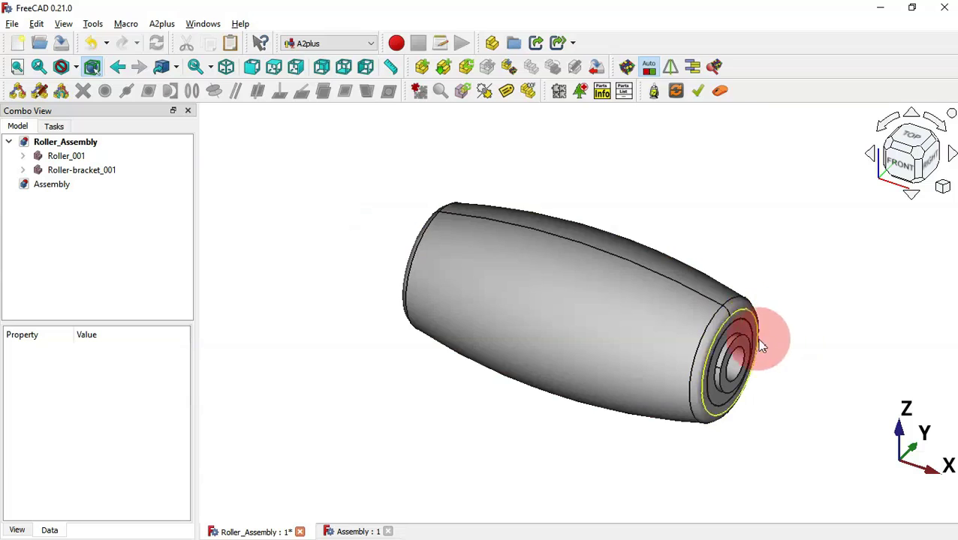
- Duplicate the fitted roller bracket and place the copy in free space beyond the roller's opposite end
left_click(739, 345)
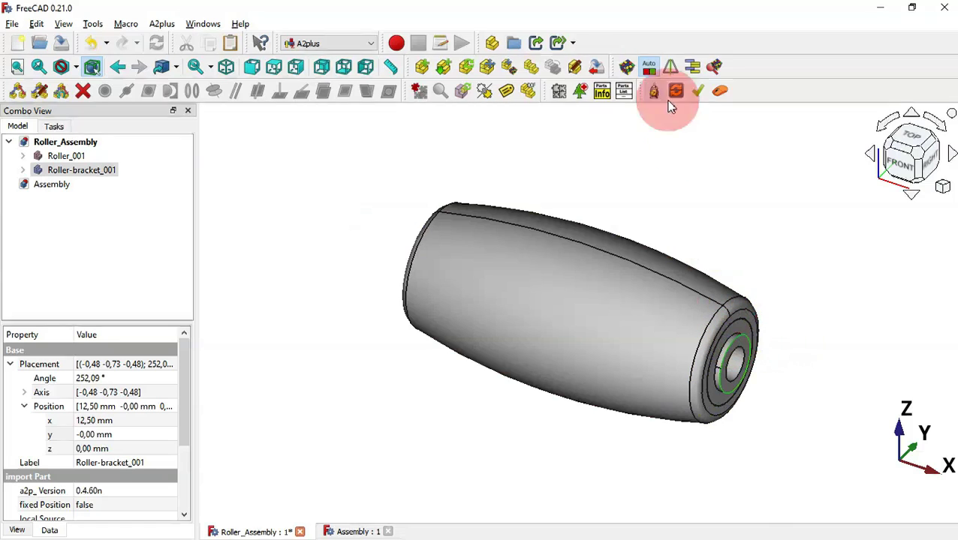
left_click(531, 69)
left_click(279, 214)
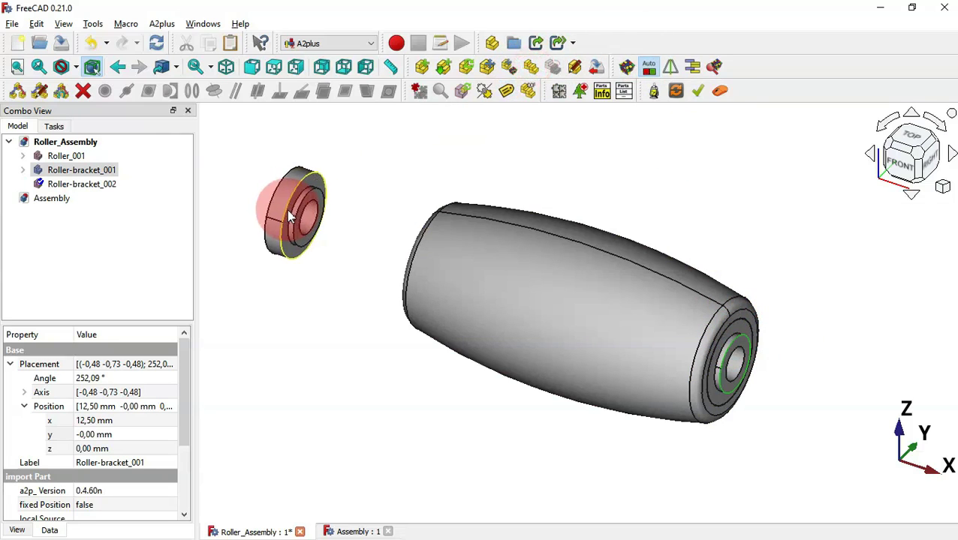
left_click(332, 287)
- Constrain the second bracket's outer circular edge on its collar side to the recess edge at the roller's open end, with opposed direction
left_click(289, 194)
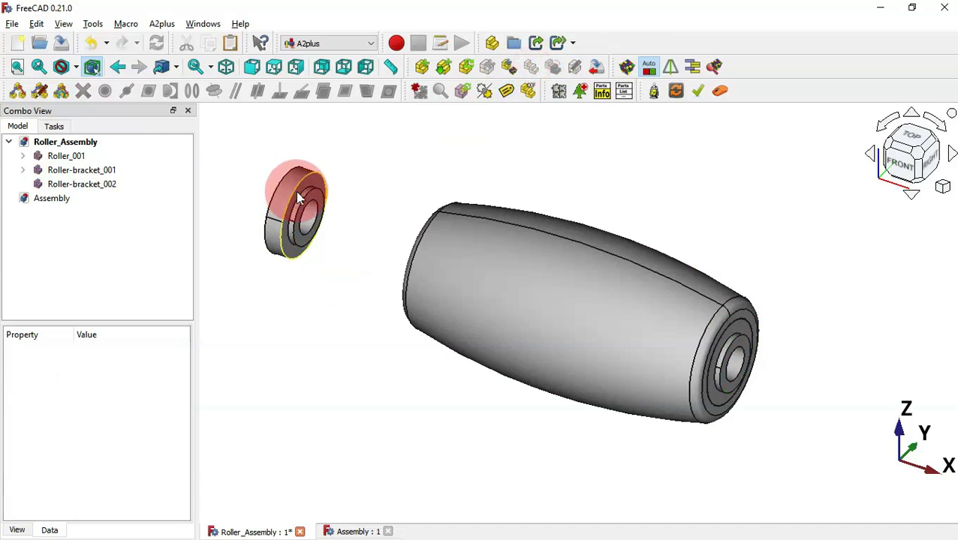
left_click_drag(338, 321, 471, 312)
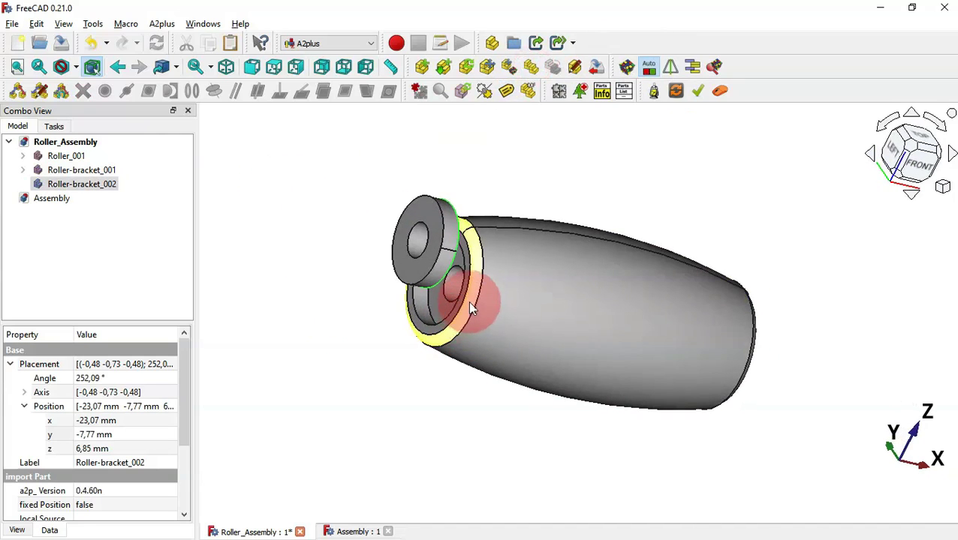
left_click(466, 300, "ctrl")
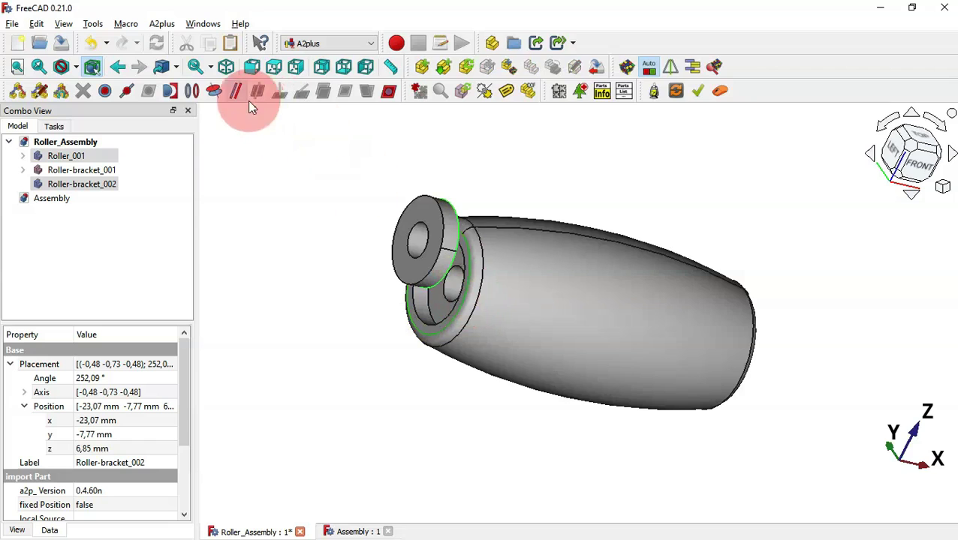
left_click(194, 89)
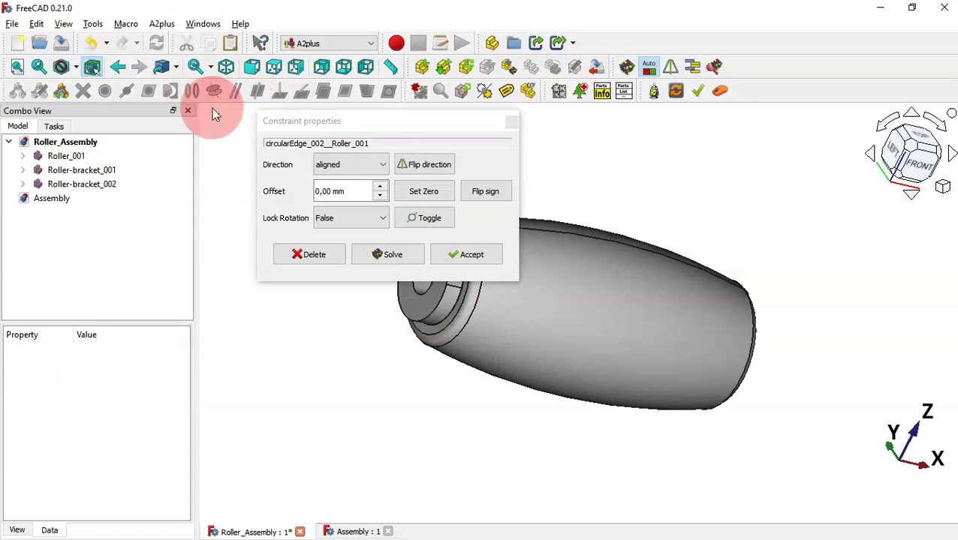
left_click_drag(424, 122, 235, 63)
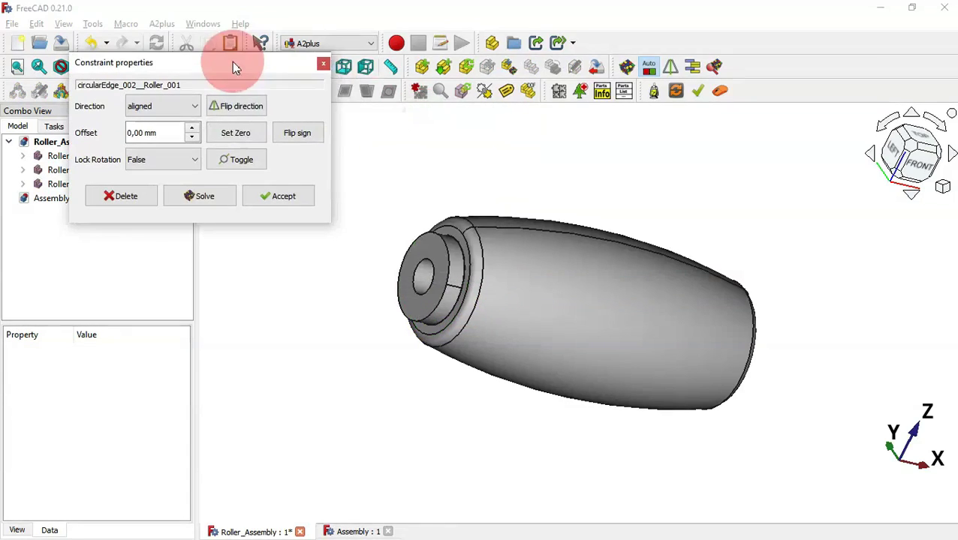
left_click(228, 107)
left_click(290, 196)
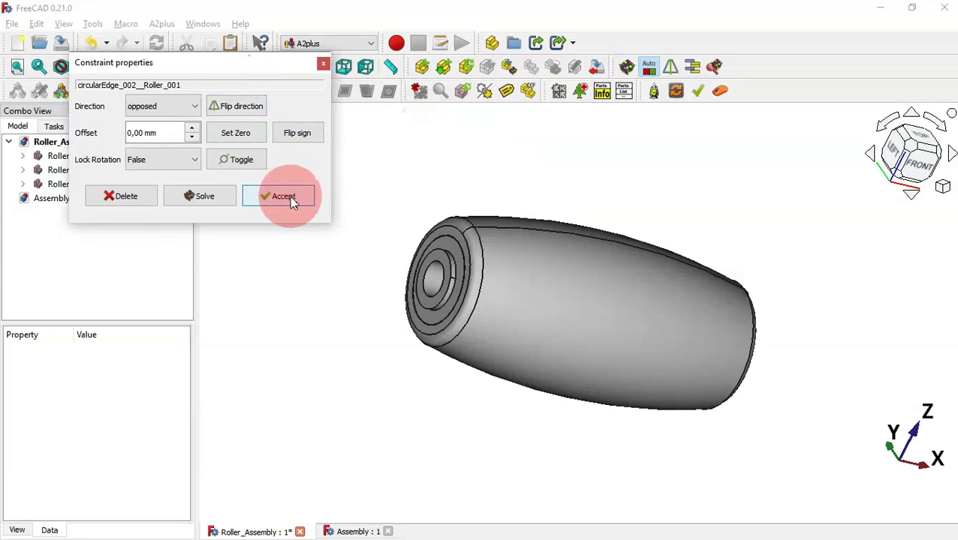
left_click(449, 187)
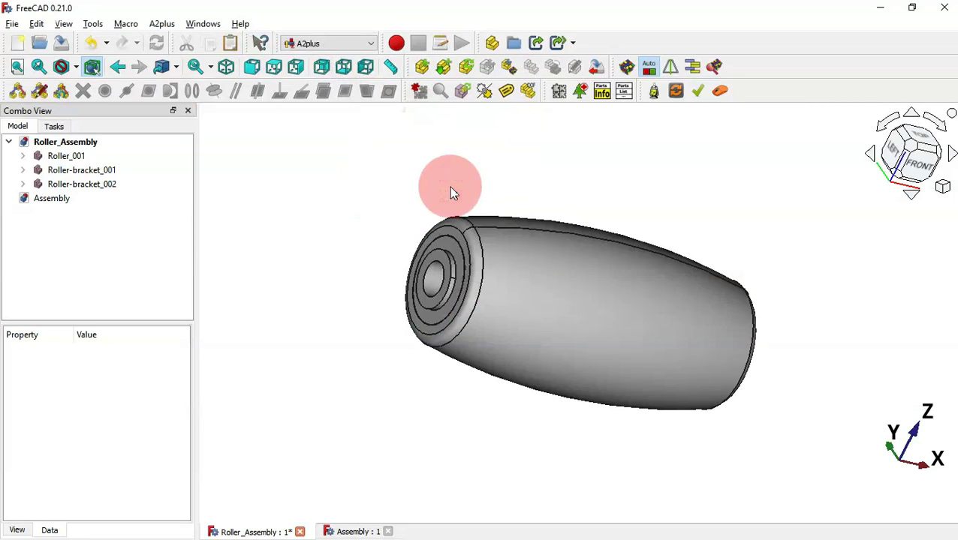
- Switch to the Fasteners workbench, add an M6 hex nut to Roller_Assembly and select it
middle_click_drag(824, 265, 719, 327)
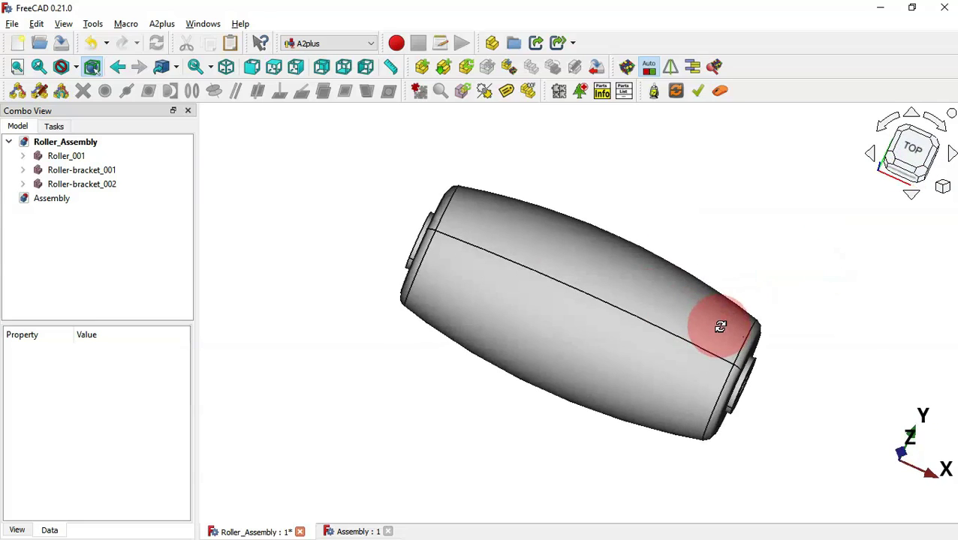
middle_click_drag(763, 289, 751, 322)
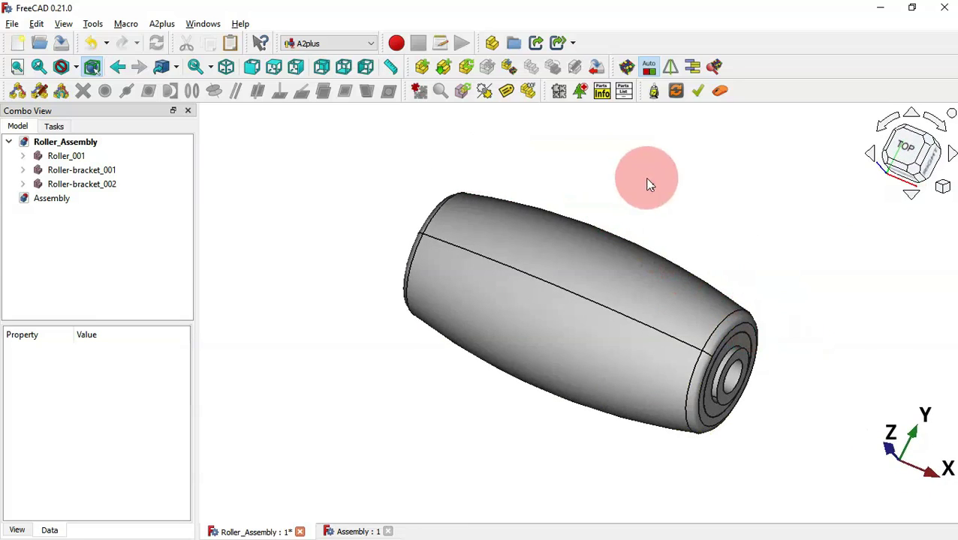
left_click(339, 46)
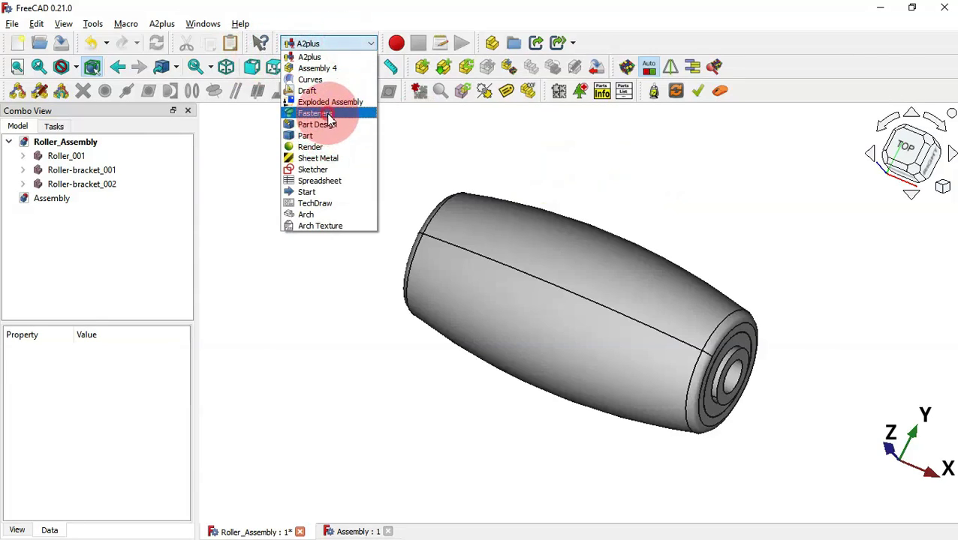
left_click(328, 114)
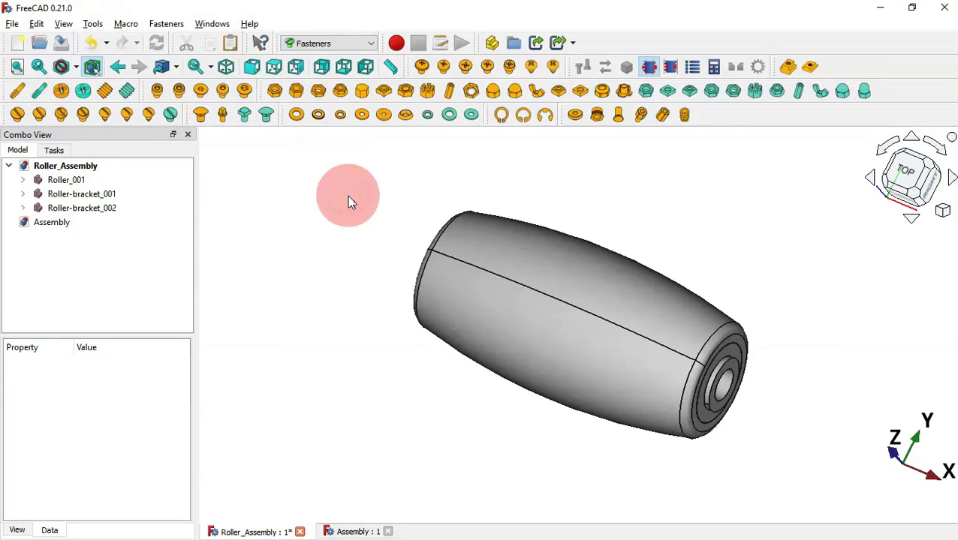
left_click(319, 90)
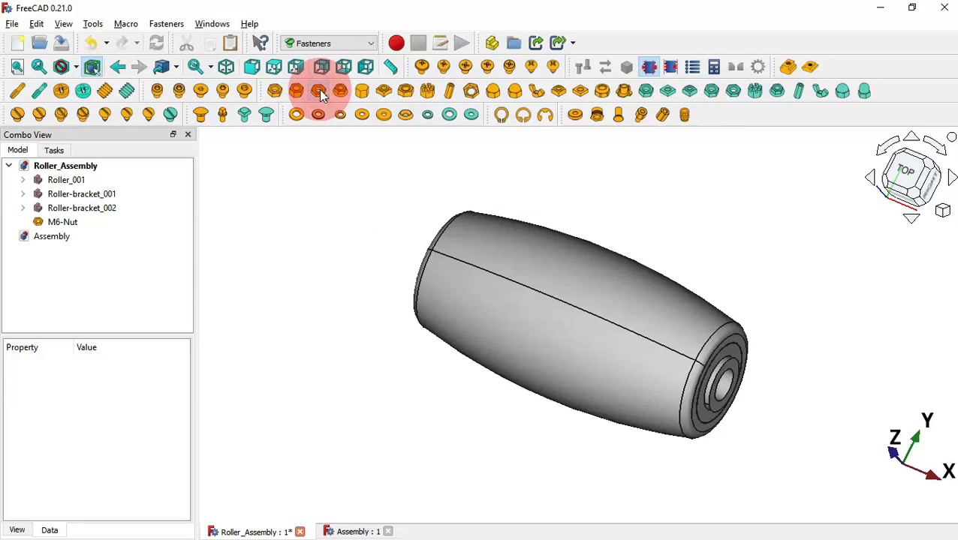
left_click(97, 224)
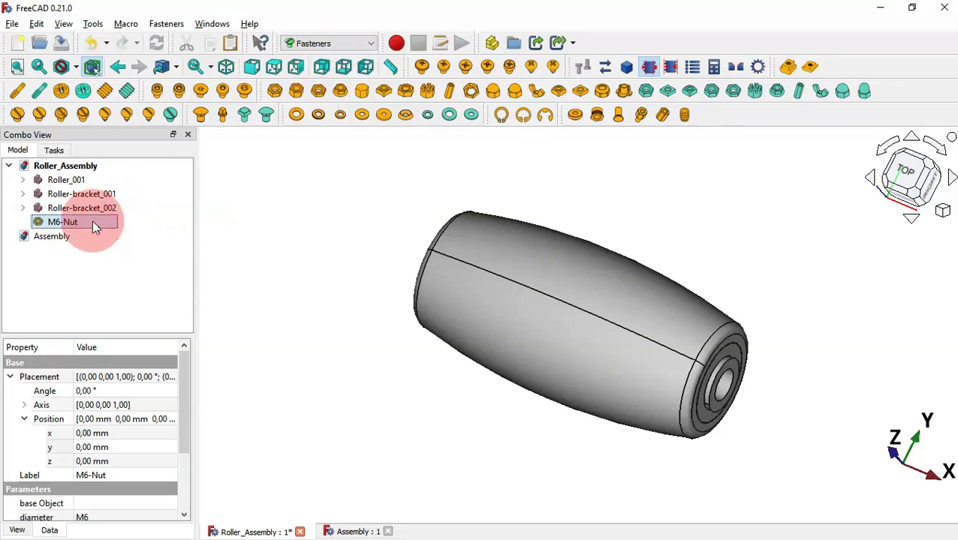
- Set the hex nut's diameter to M3 and turn on its modelled thread
left_click_drag(182, 384, 180, 461)
left_click(128, 431)
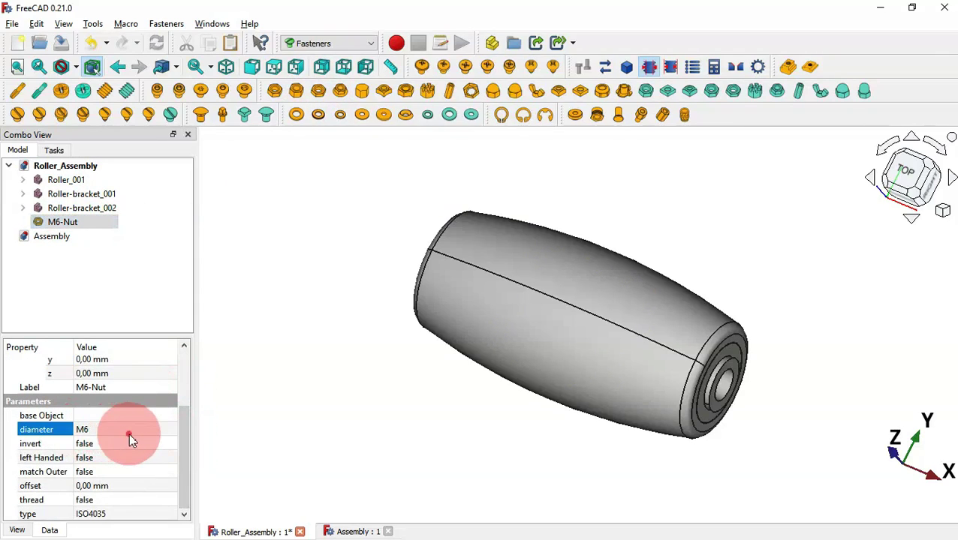
left_click(128, 432)
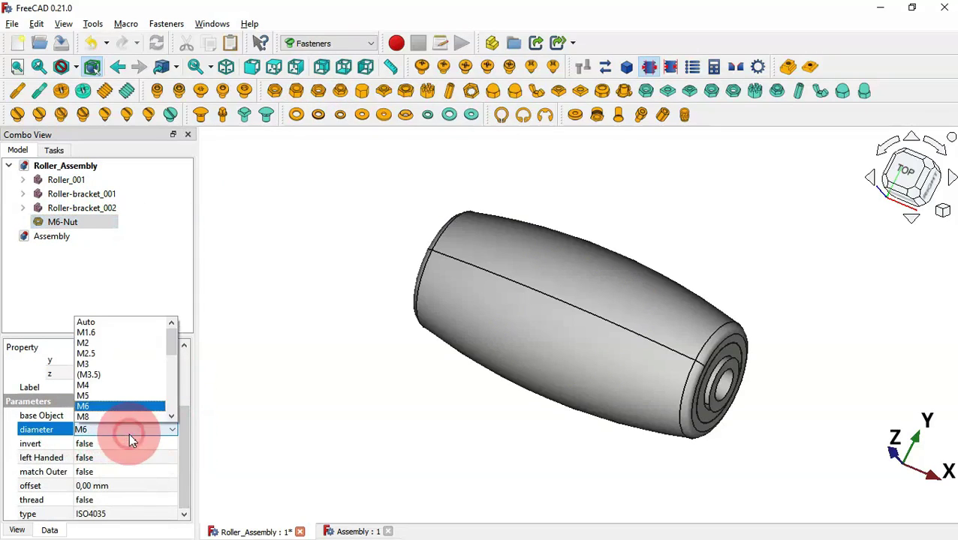
left_click(128, 362)
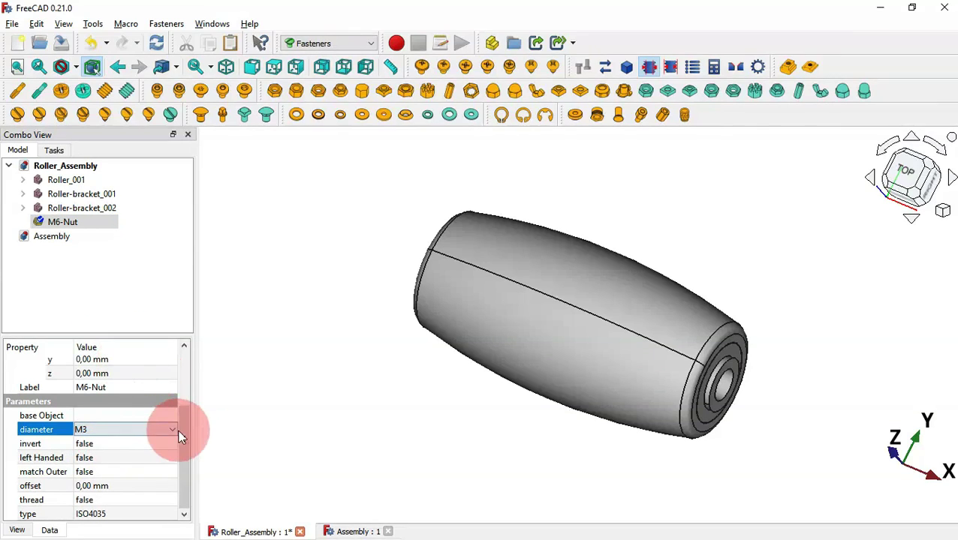
left_click(112, 500)
left_click(118, 501)
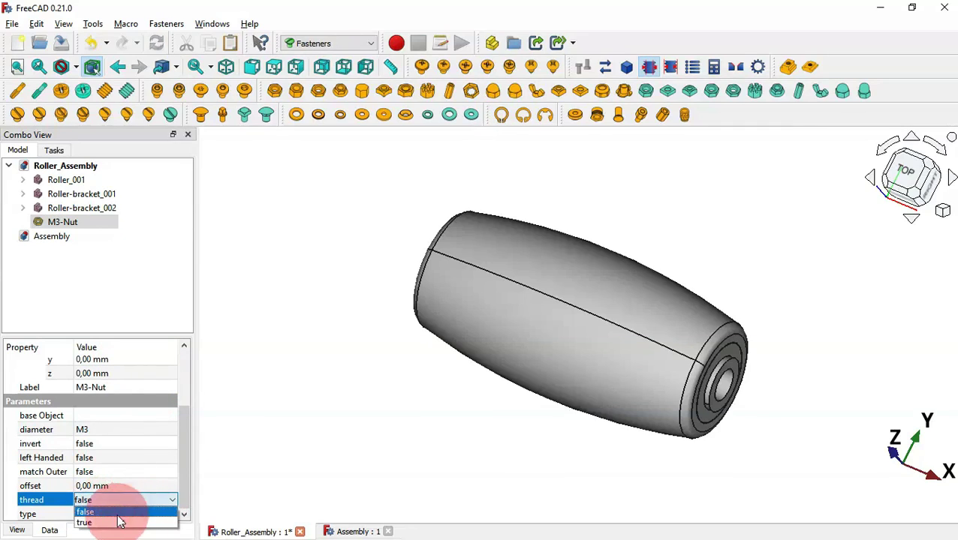
left_click(125, 526)
left_click(282, 446)
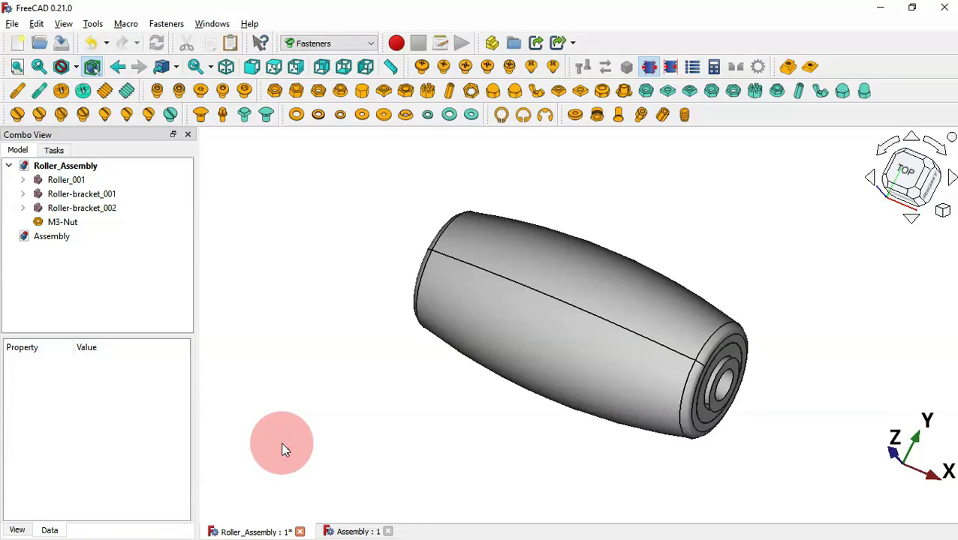
- Hide the roller briefly to inspect the nut and brackets inside, and show it again
left_click(499, 356)
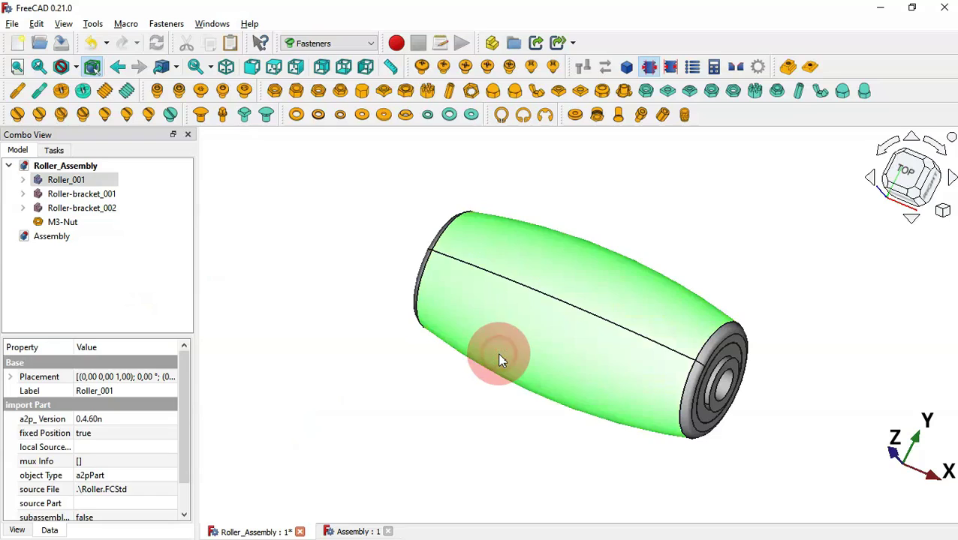
key("space")
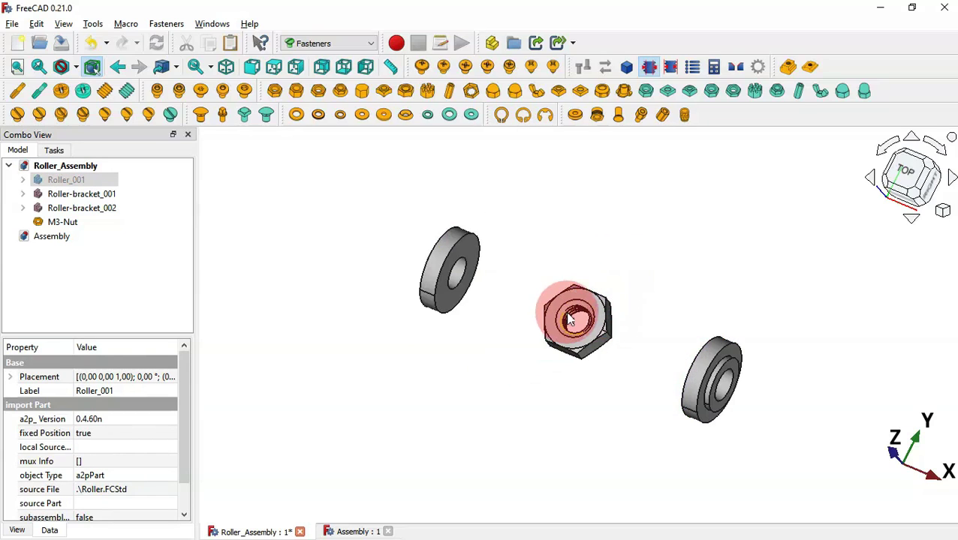
key("space")
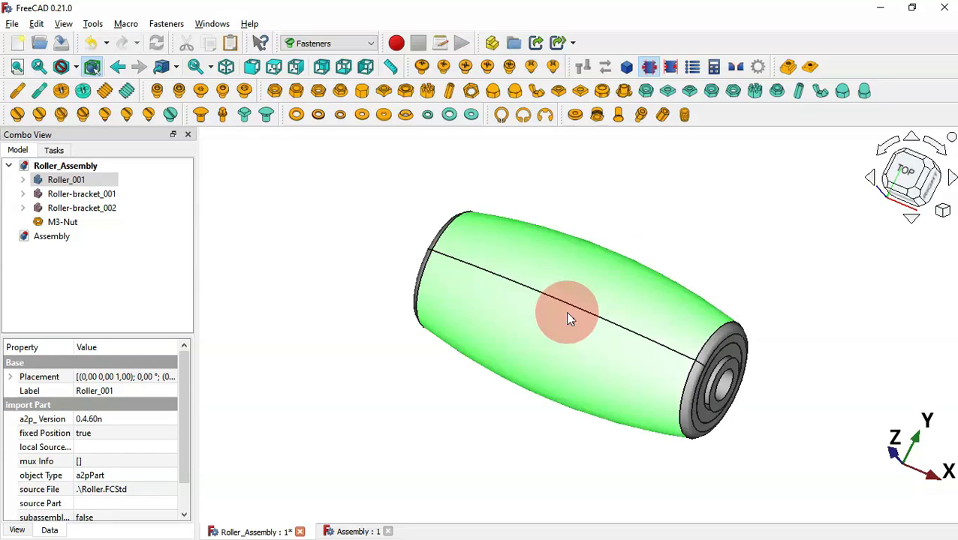
left_click(387, 367)
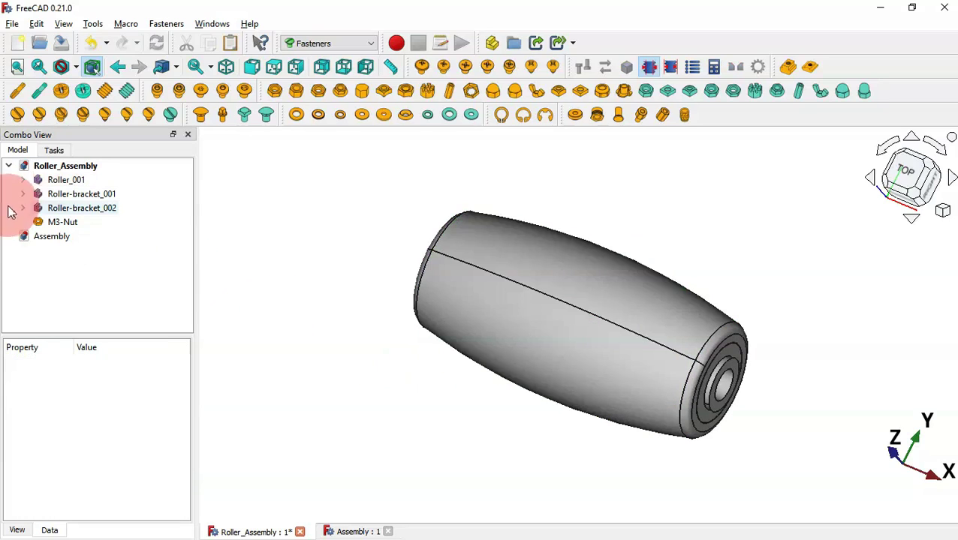
- Move the M3 nut out of the roller into free space beside its far end
double_click(70, 222)
left_click_drag(632, 235, 507, 330)
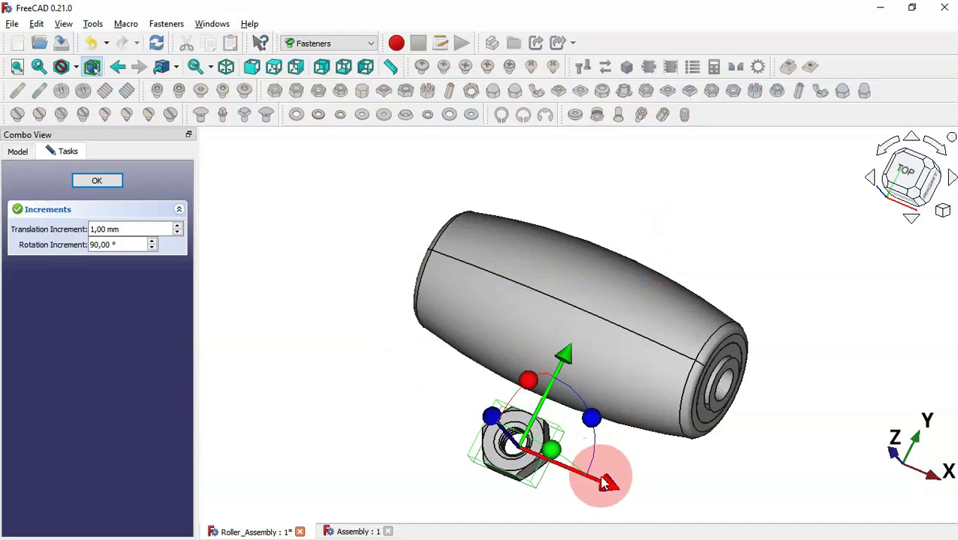
left_click_drag(609, 487, 197, 265)
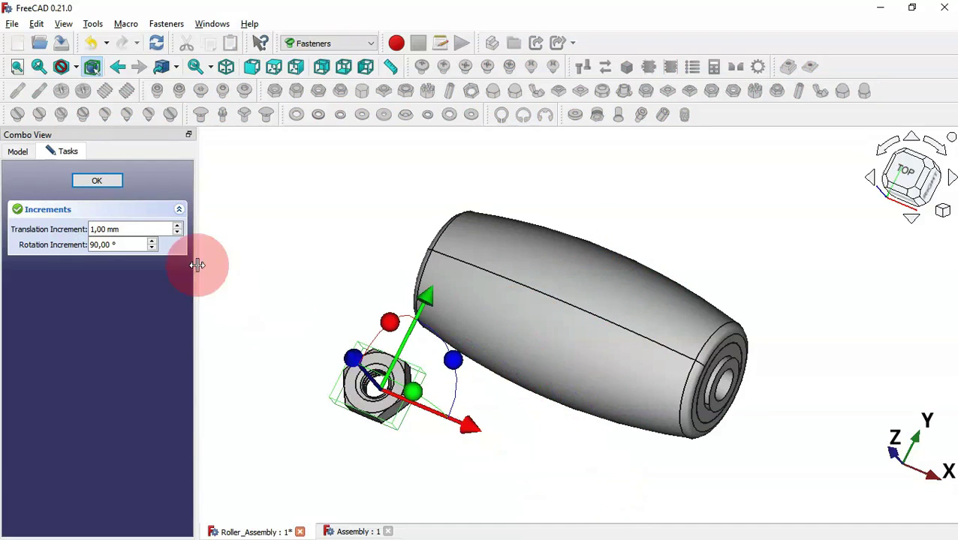
left_click(81, 180)
left_click(250, 221)
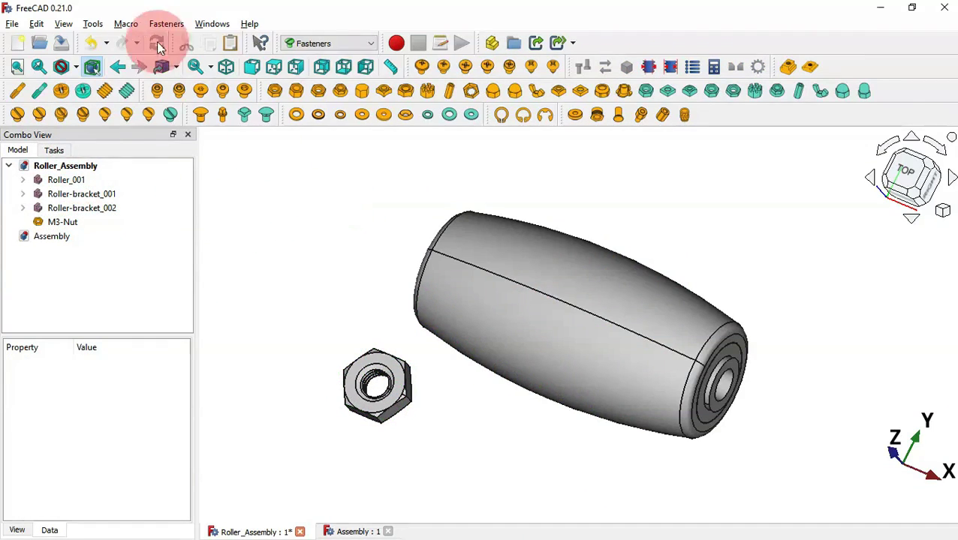
- Add an ISO 7380 hexagon socket button head screw and move it into free space beyond the roller's far end
left_click(166, 23)
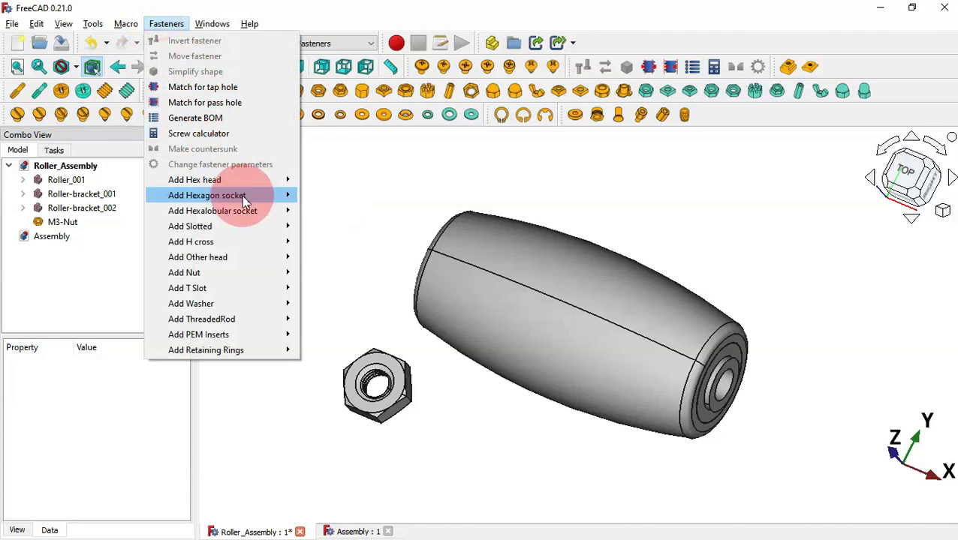
mouse_move(246, 198)
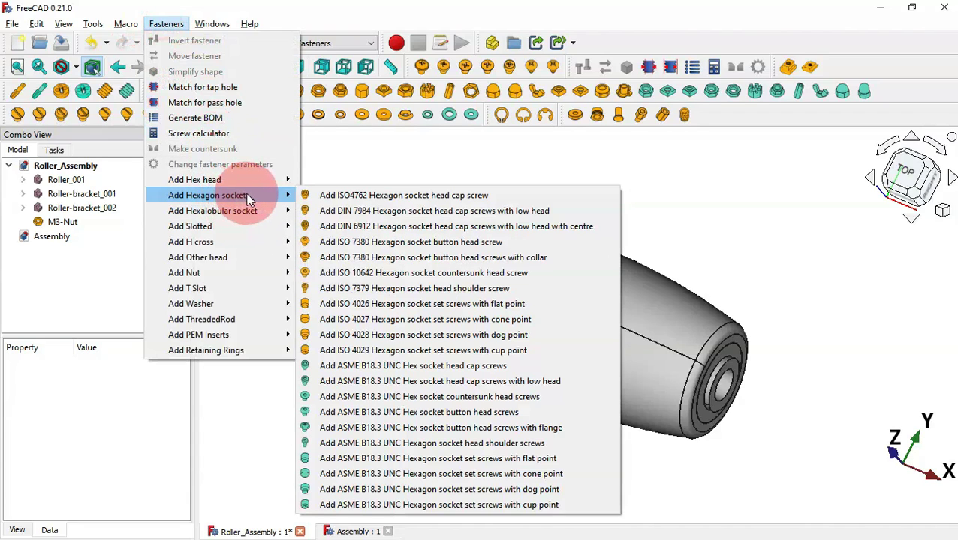
left_click(382, 243)
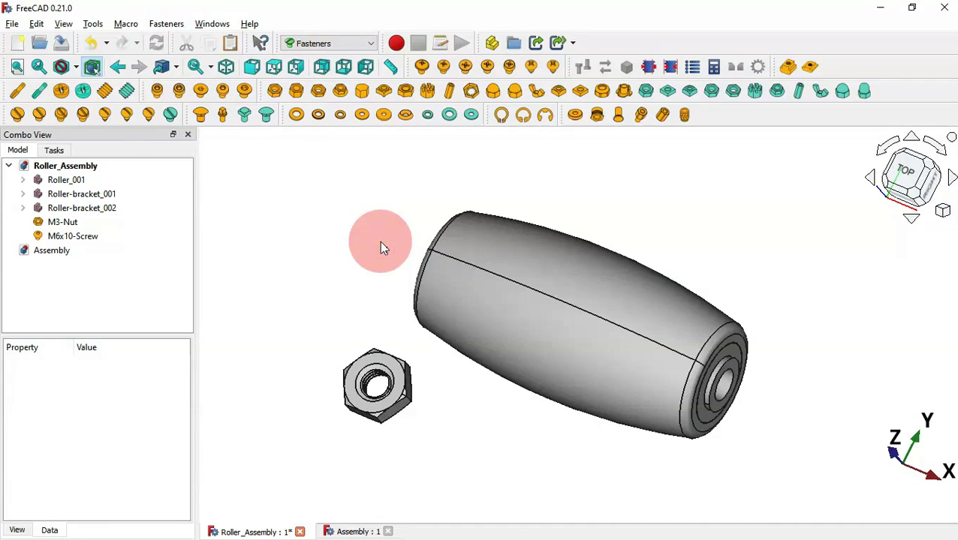
left_click(91, 237)
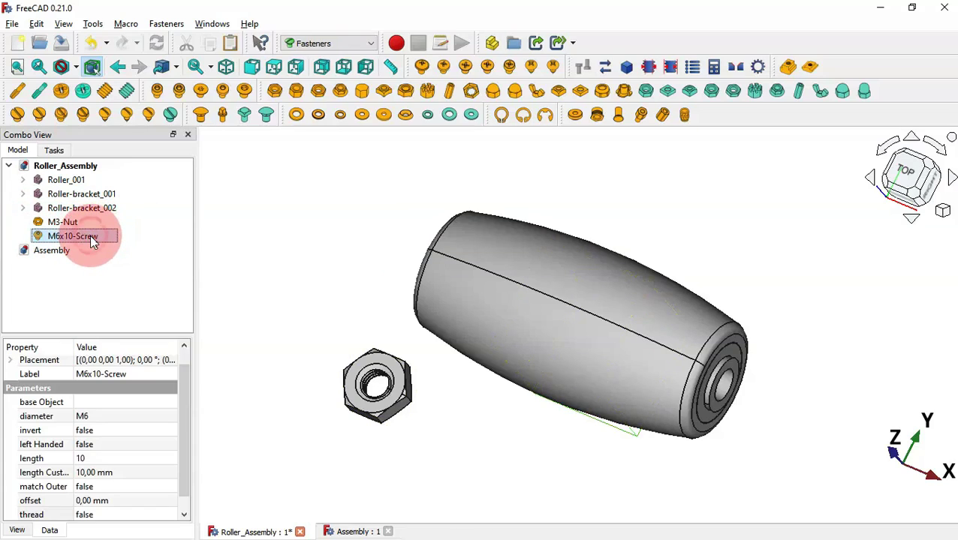
double_click(90, 235)
left_click_drag(670, 364, 354, 265)
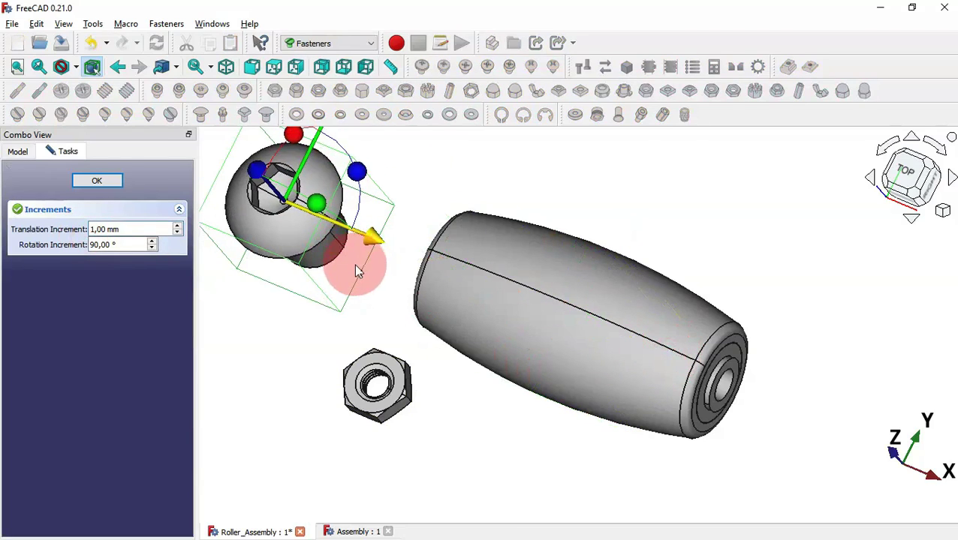
left_click(74, 181)
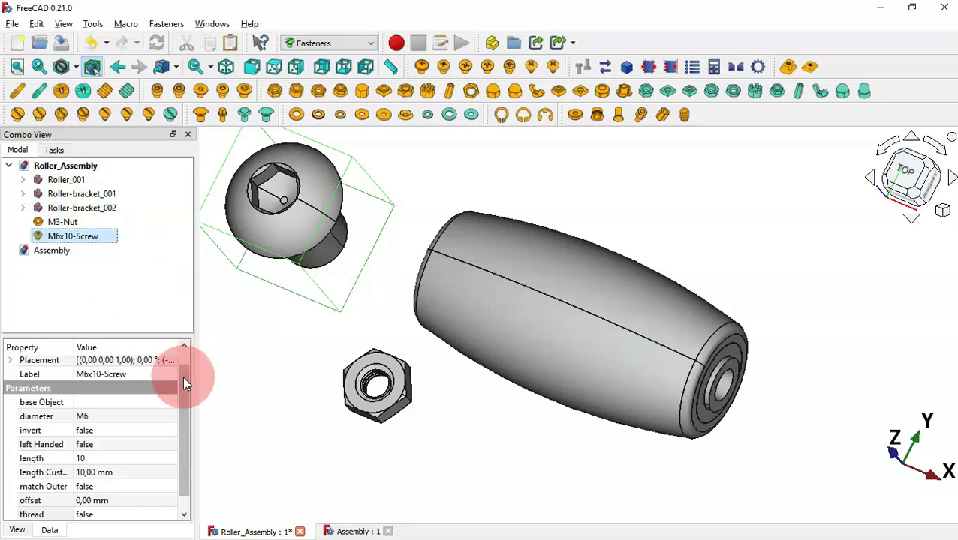
- Set the screw's diameter to M3 and its custom length to 36 mm
left_click_drag(184, 377, 184, 407)
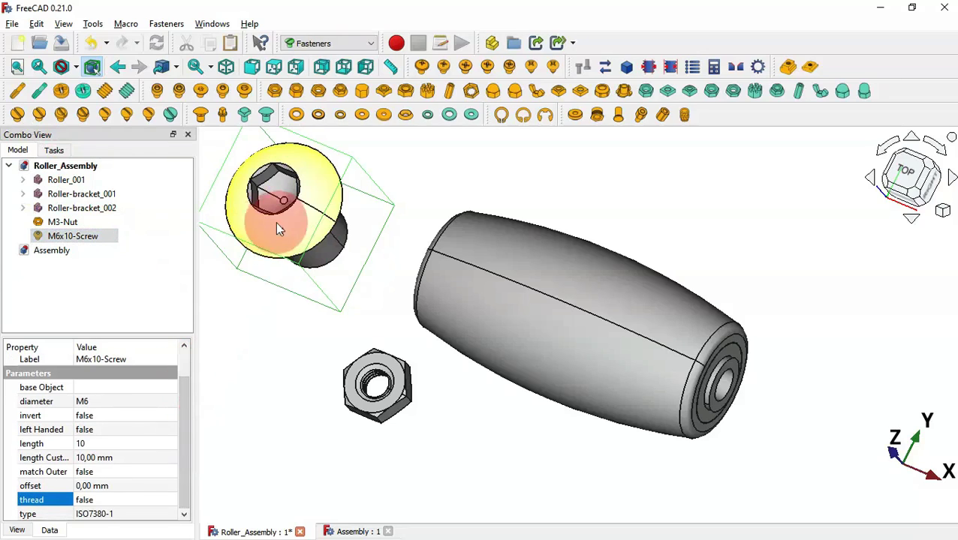
left_click(115, 401)
left_click(116, 403)
left_click(124, 426)
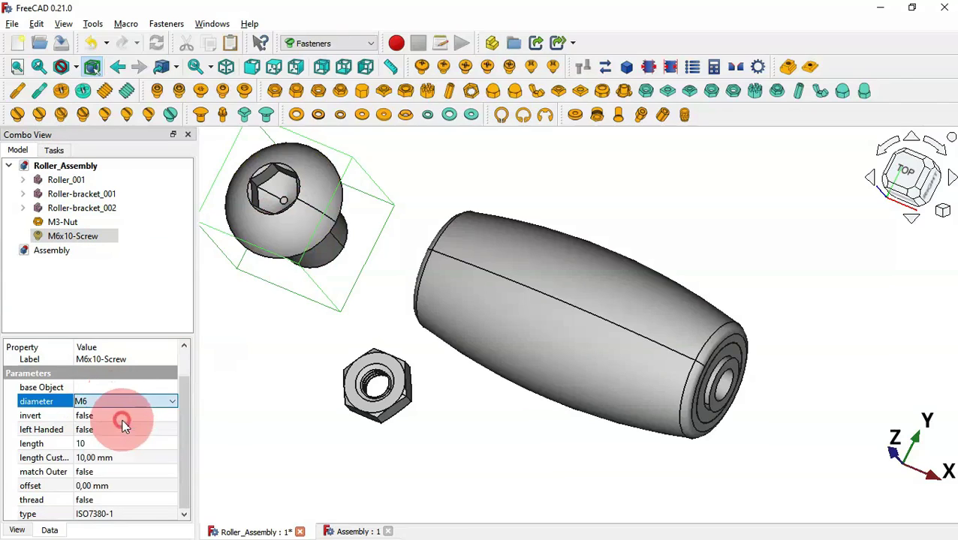
left_click(147, 457)
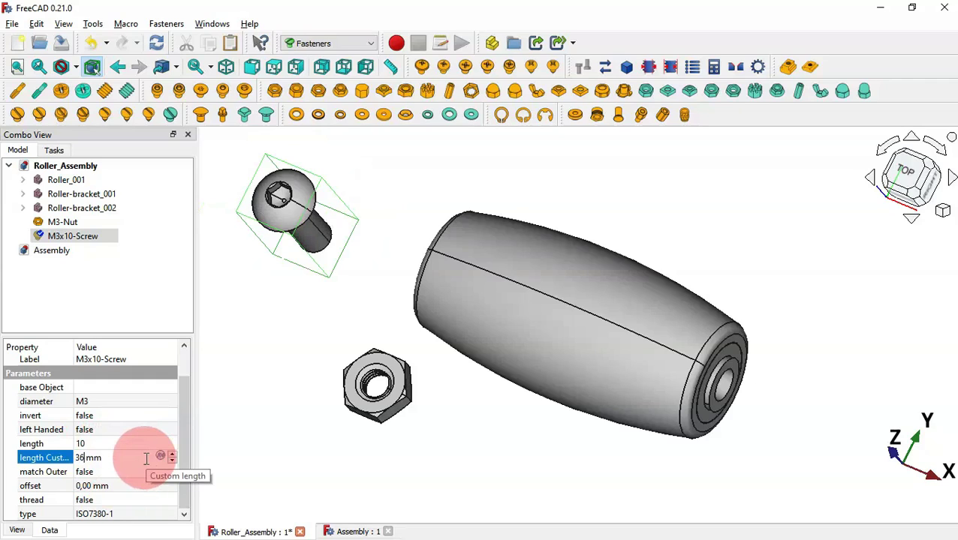
key("Return")
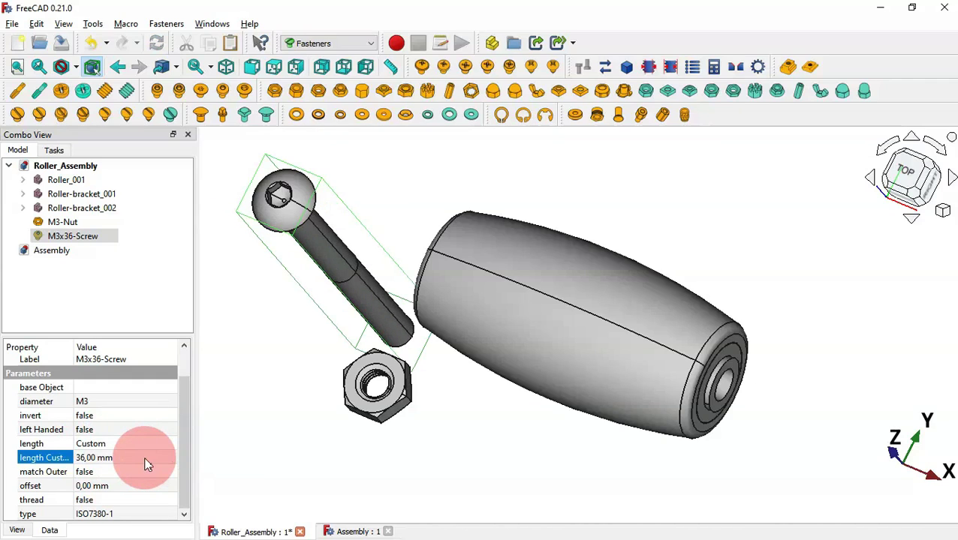
- Turn on the modelled thread for the button head screw
left_click(144, 501)
left_click(143, 504)
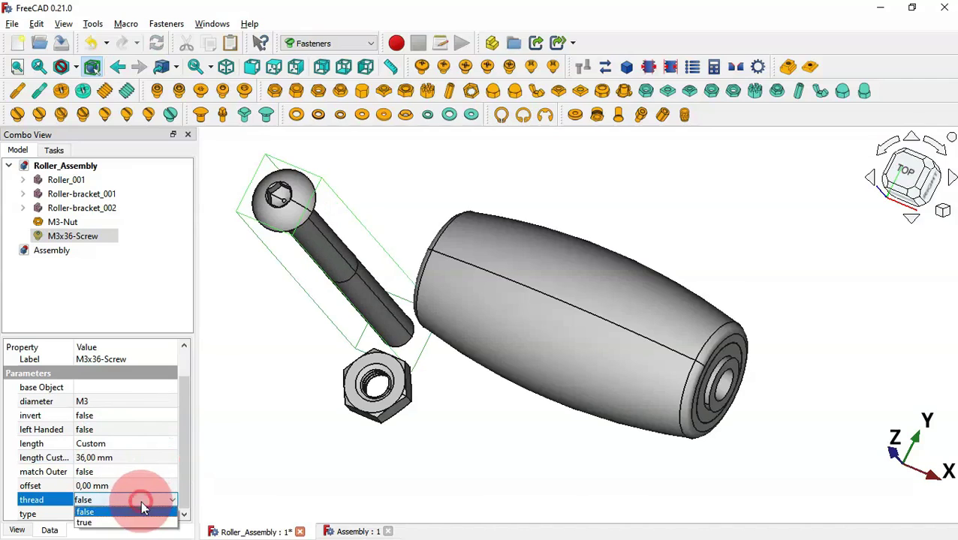
left_click(121, 518)
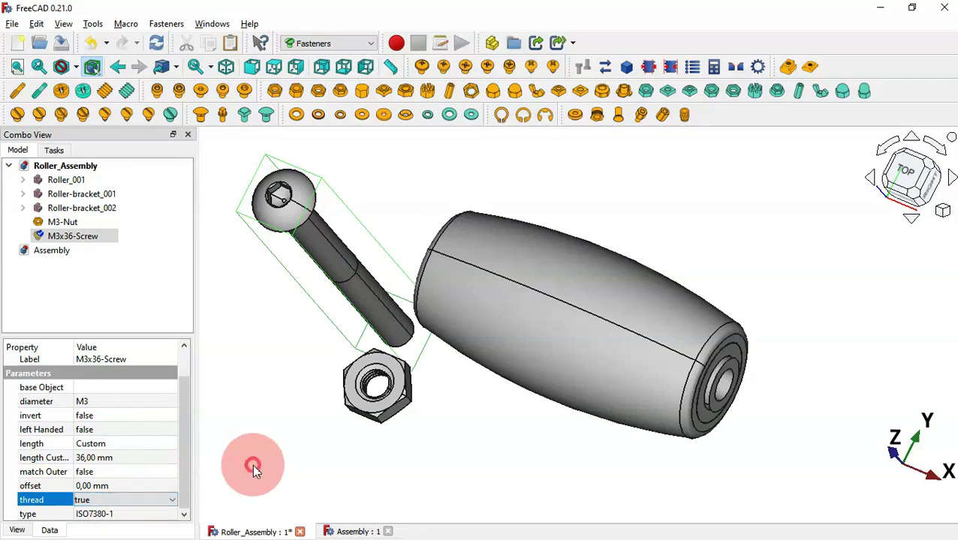
left_click(252, 468)
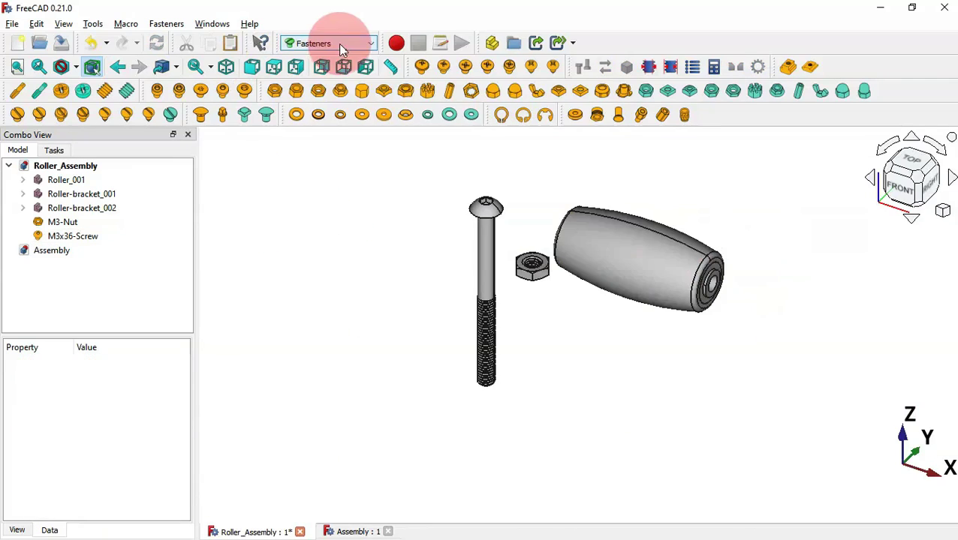
- In the A2plus workbench, constrain the circular edge under the screw head to the first bracket's outer collar edge, with direction aligned
left_click(338, 45)
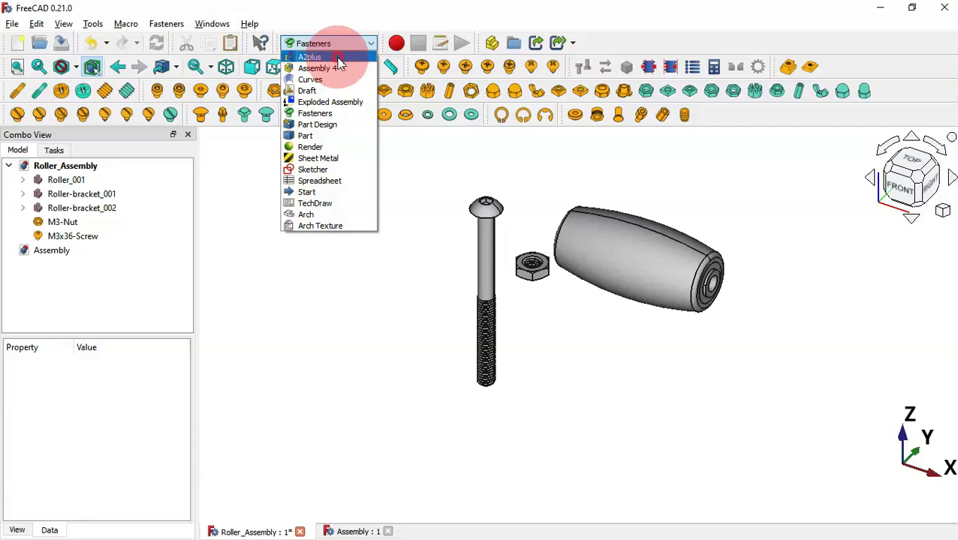
left_click(312, 57)
scroll(648, 153, "up", 3)
scroll(650, 157, "up", 2)
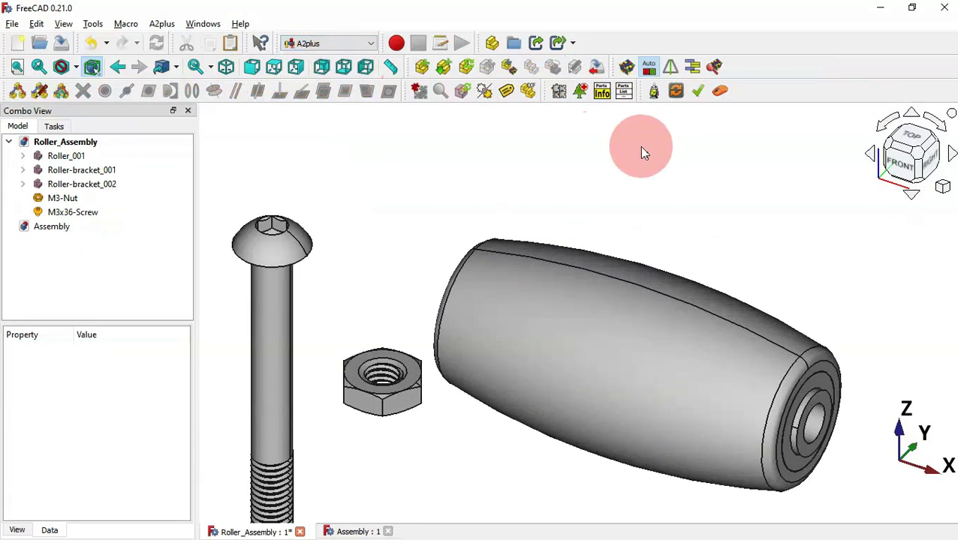
left_click(271, 272)
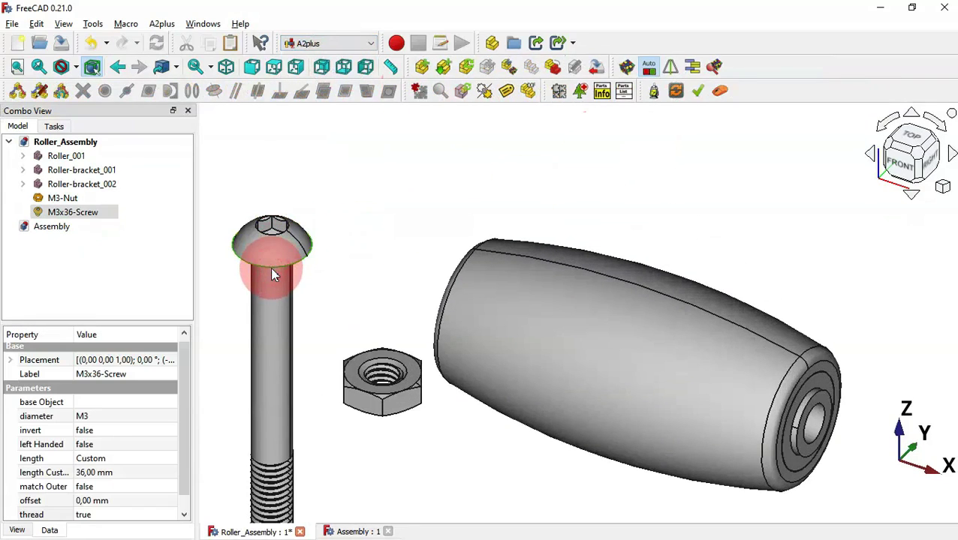
left_click(812, 403, "ctrl")
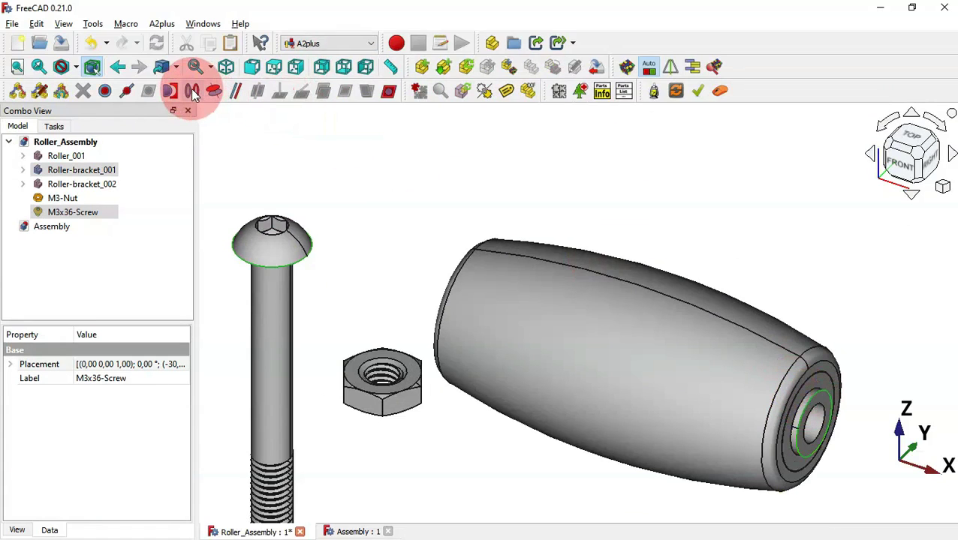
left_click(192, 91)
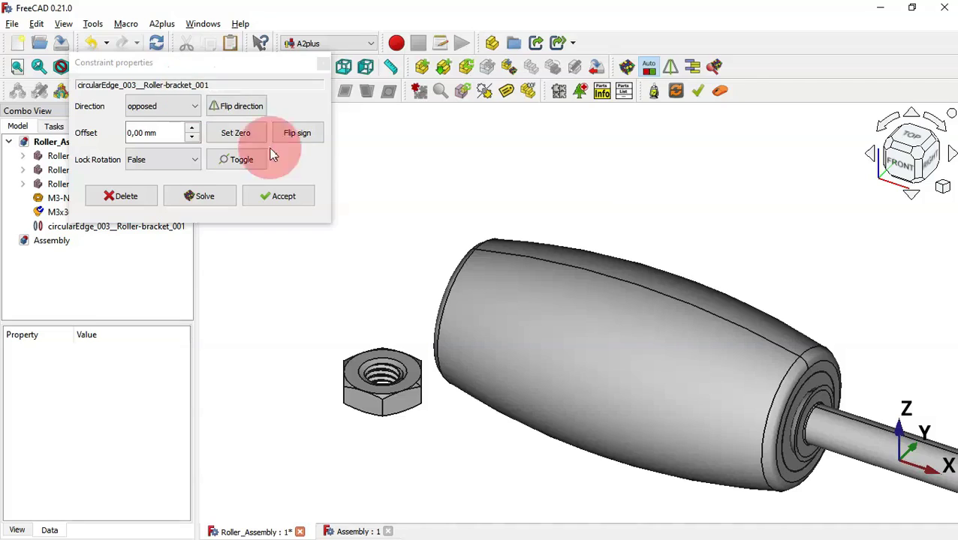
left_click(235, 111)
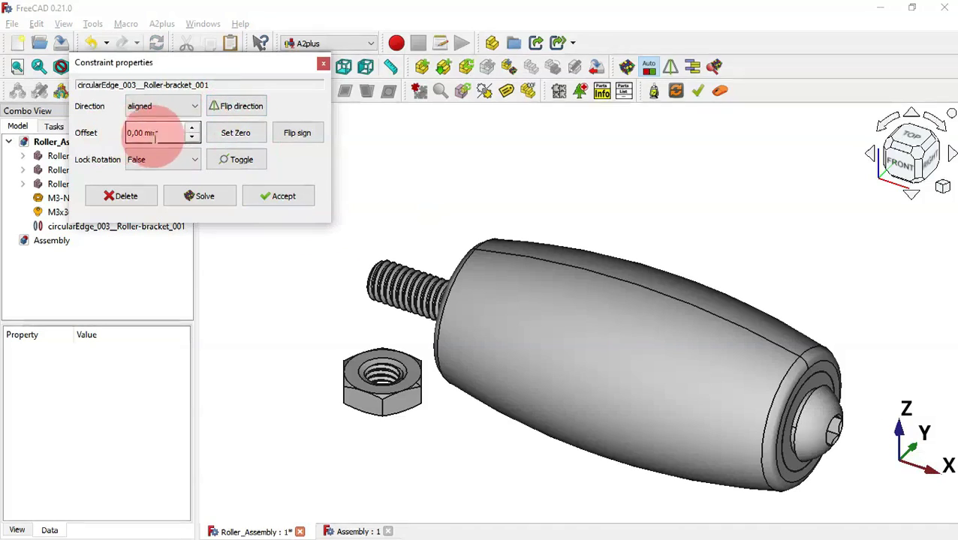
- Set the screw constraint's offset to 2 mm and accept it
left_click(193, 129)
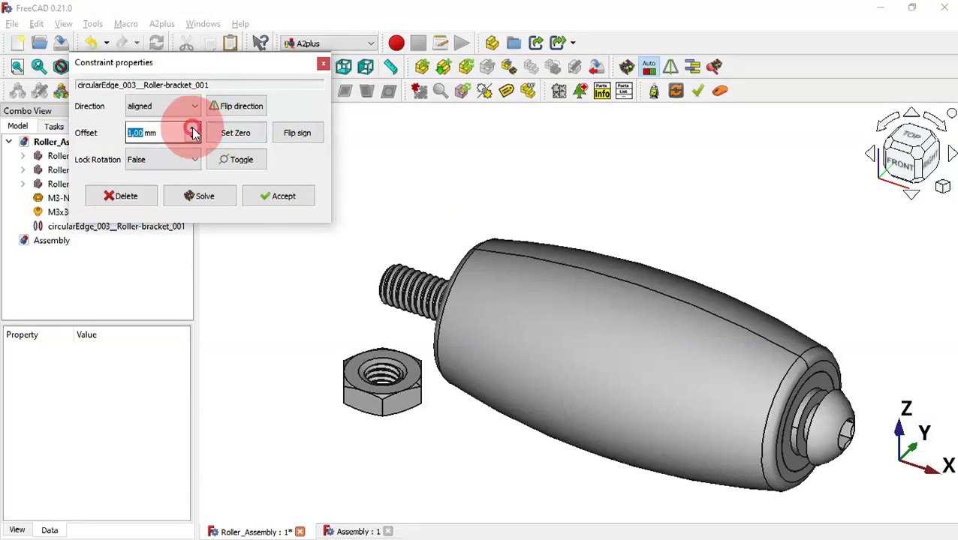
left_click(193, 129)
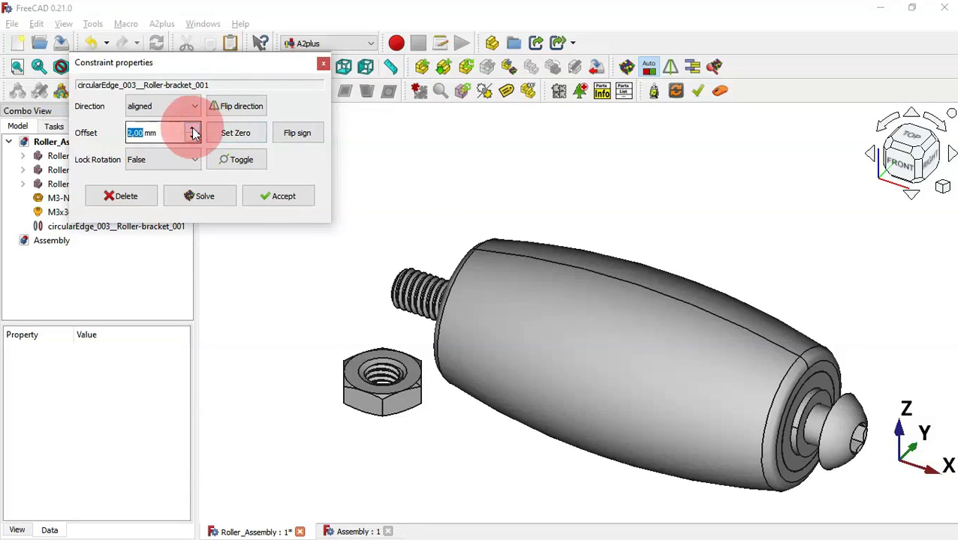
left_click(283, 196)
- Constrain the circular edge of the M3 nut's hole to the second bracket's outer collar edge, with direction opposed
left_click_drag(342, 299, 475, 322)
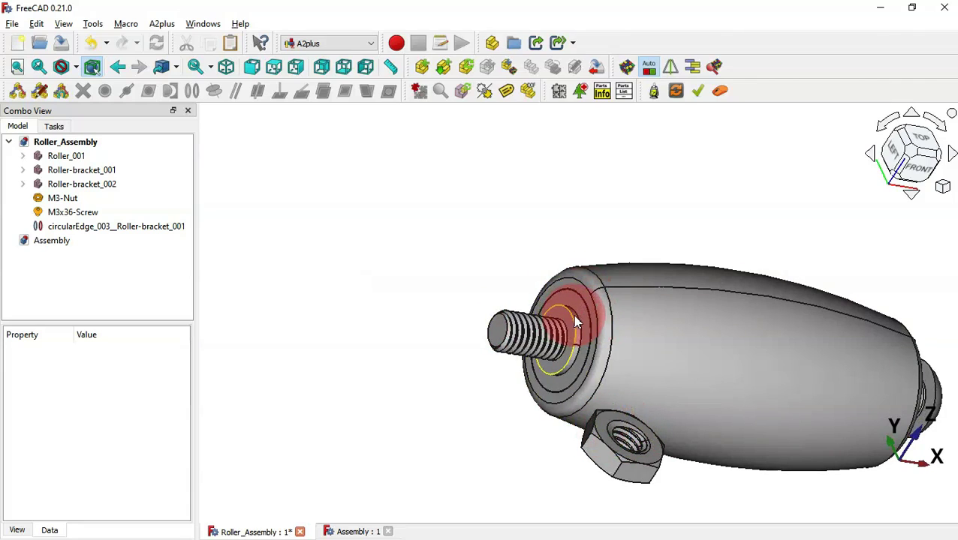
left_click(617, 426)
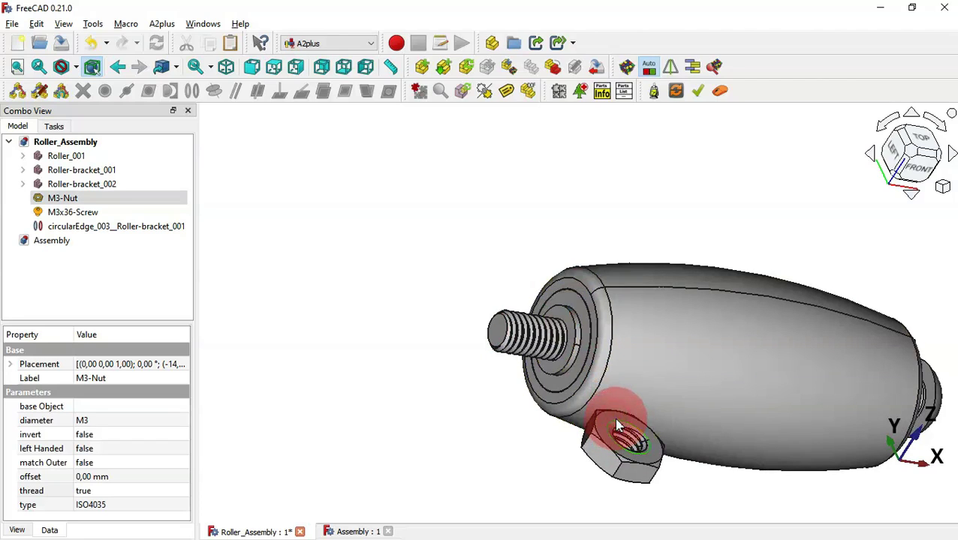
left_click(578, 336, "ctrl")
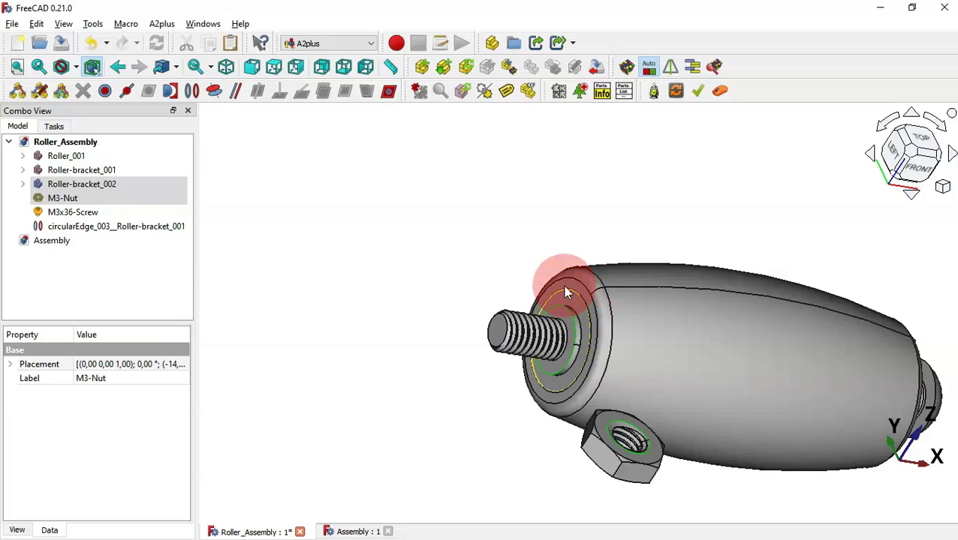
left_click(192, 91)
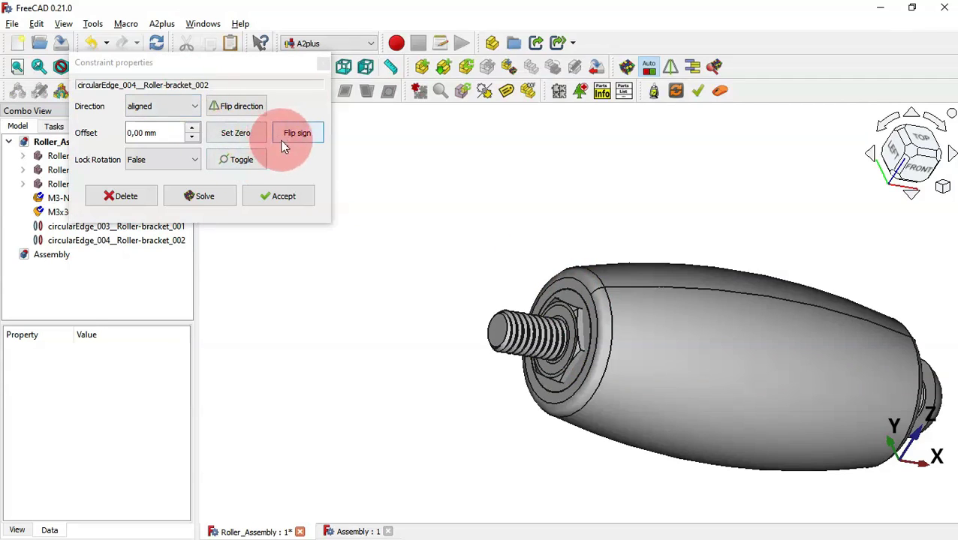
left_click(250, 109)
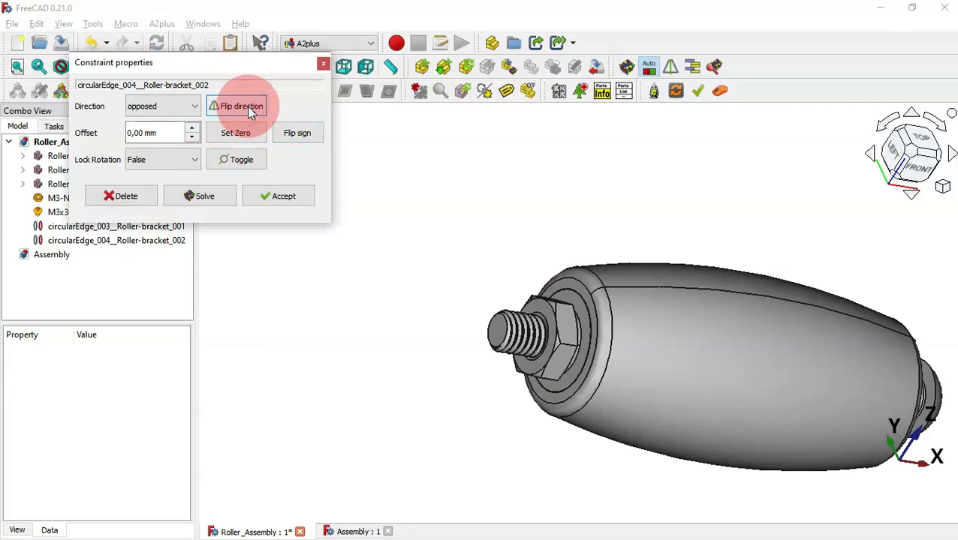
- Set the nut constraint's offset to -2.35 mm and accept it
middle_click_drag(801, 269, 713, 263)
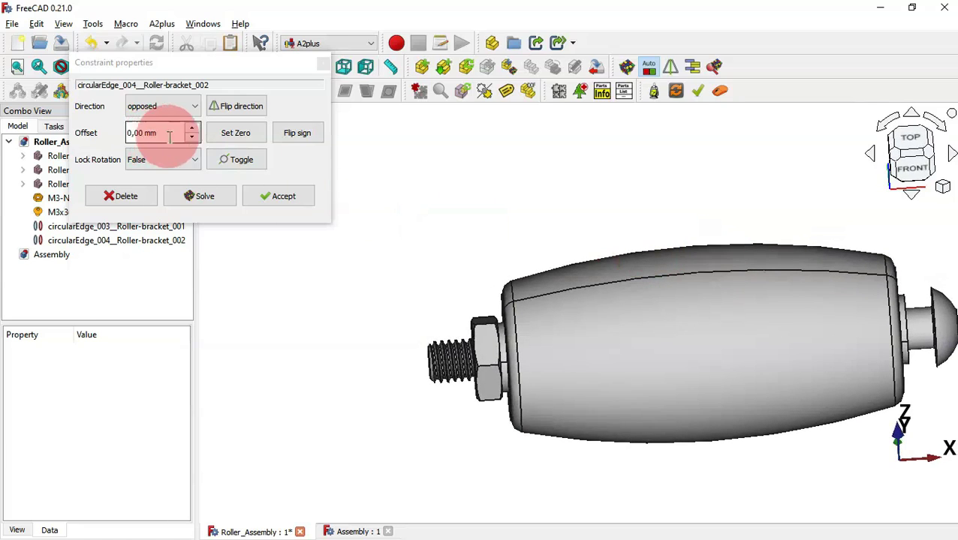
left_click(192, 137)
left_click(193, 137)
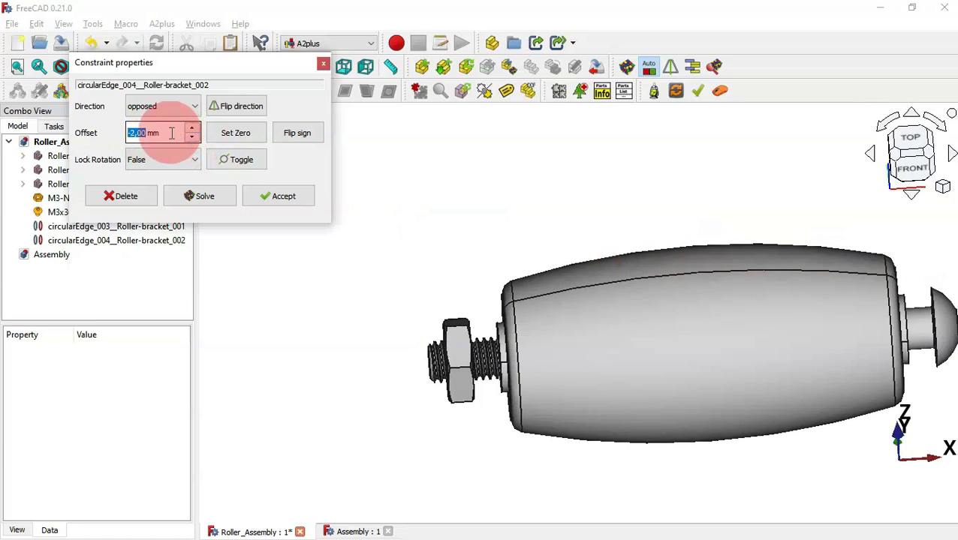
left_click_drag(172, 133, 91, 138)
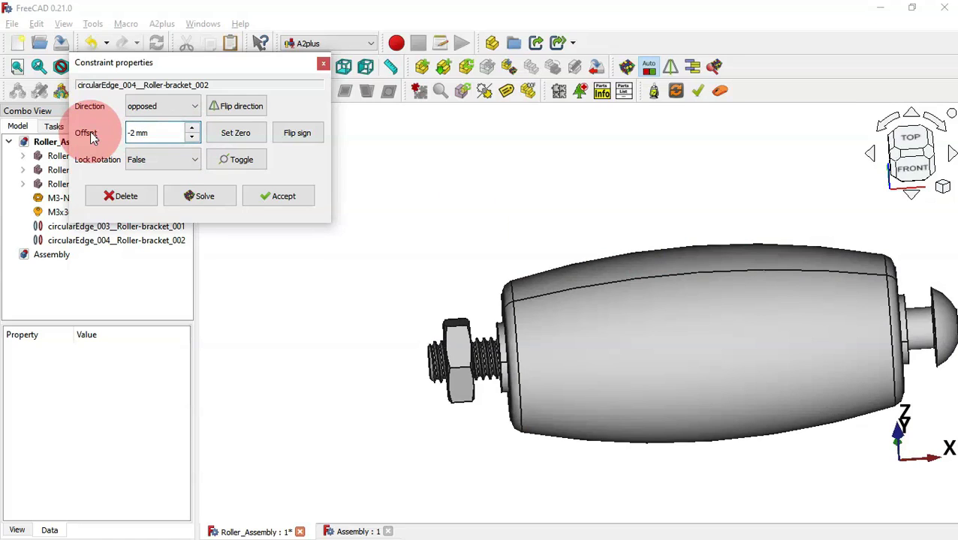
type("35")
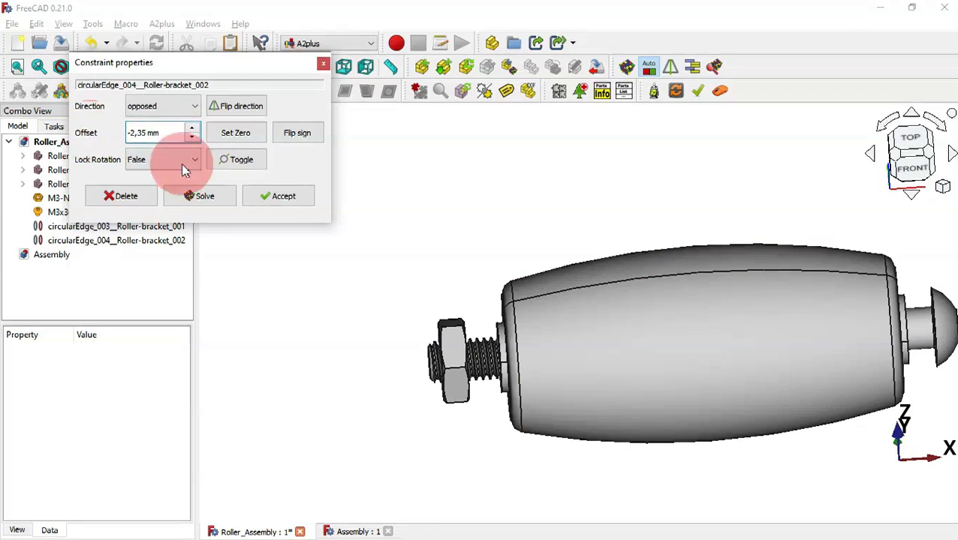
left_click(294, 195)
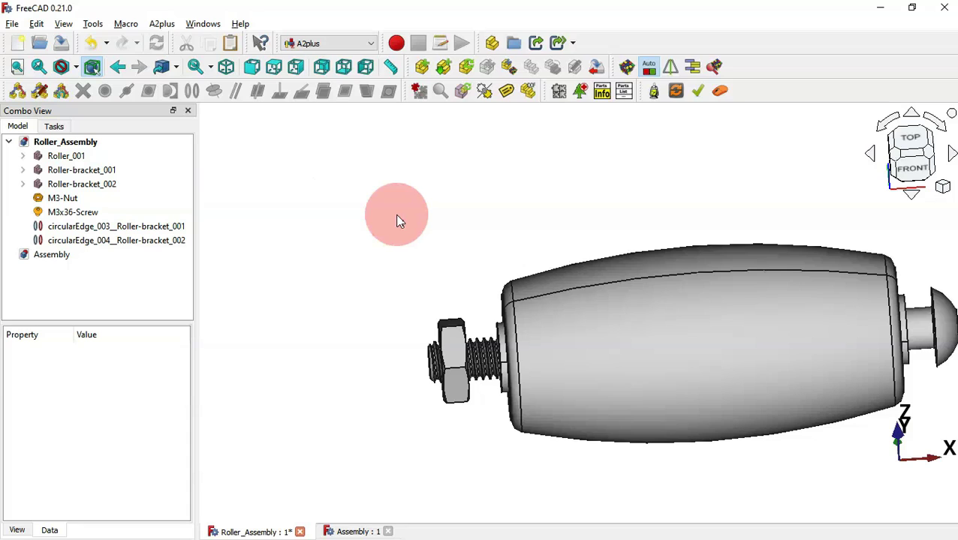
middle_click_drag(351, 215, 401, 270)
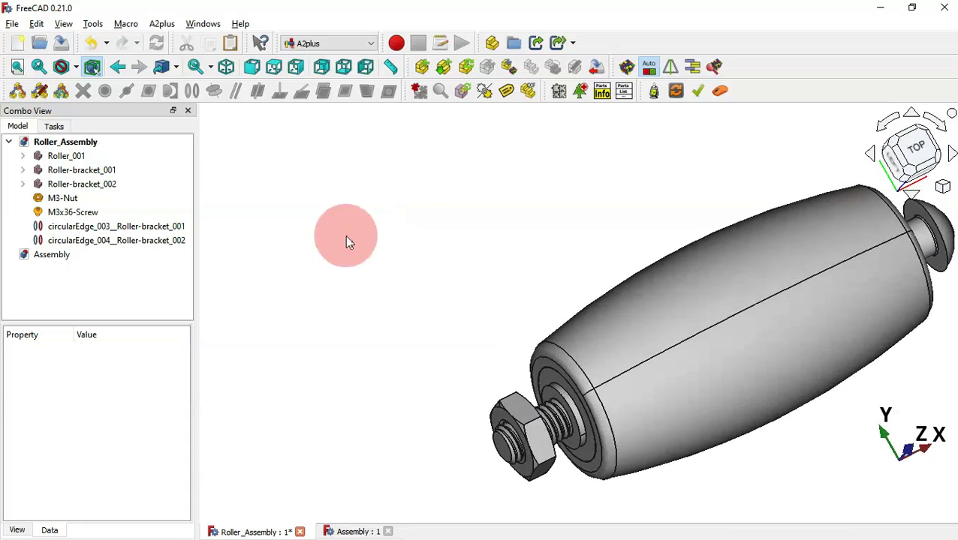
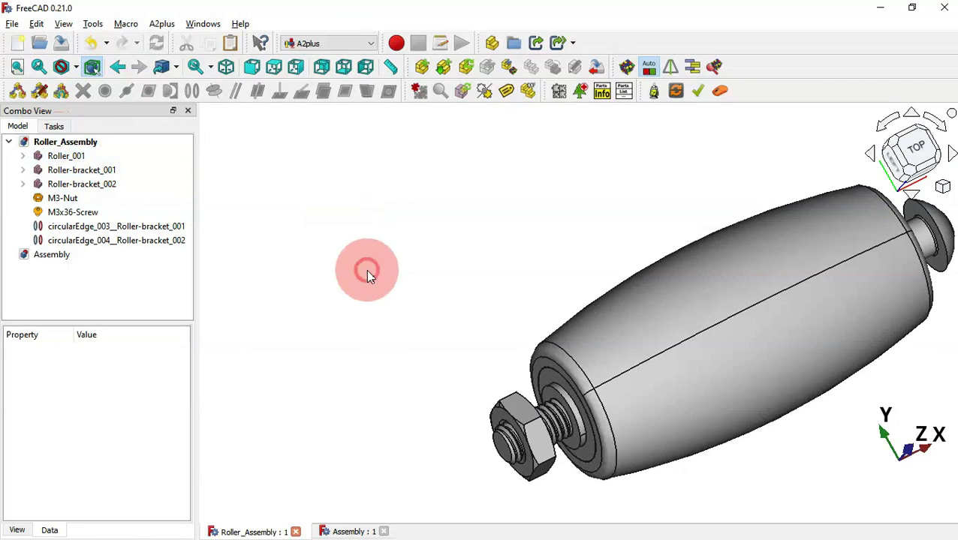
key("0")
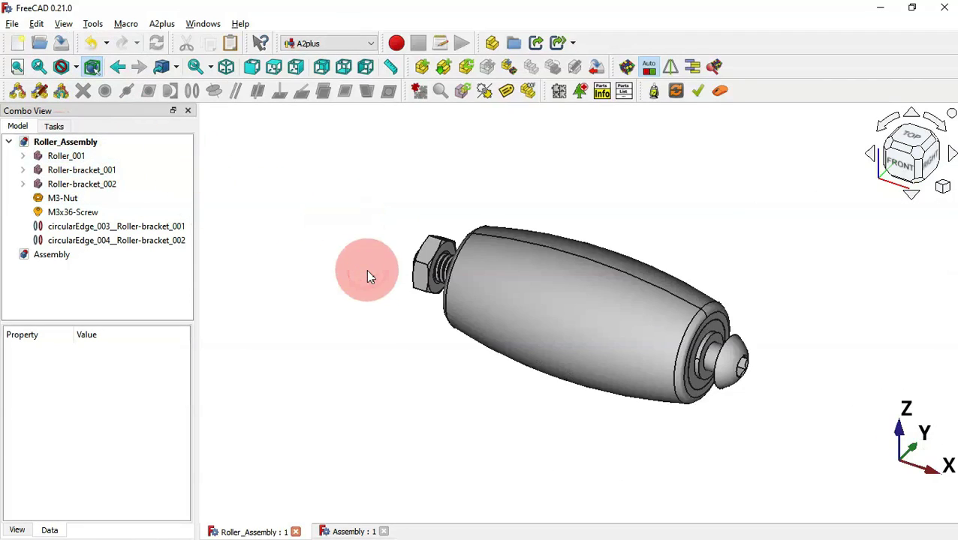
- Switch to the Assembly document and import Frame.FCStd as its first part
left_click(352, 531)
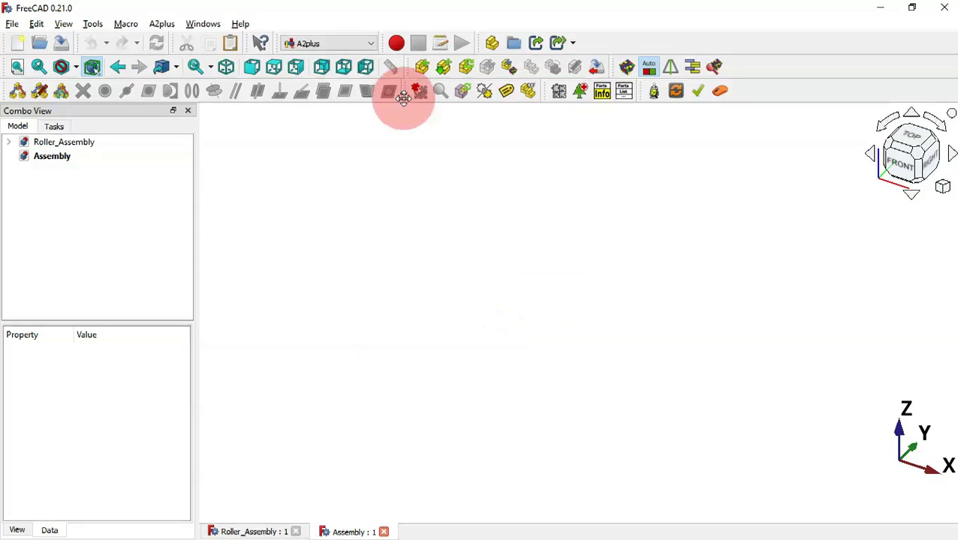
left_click(421, 68)
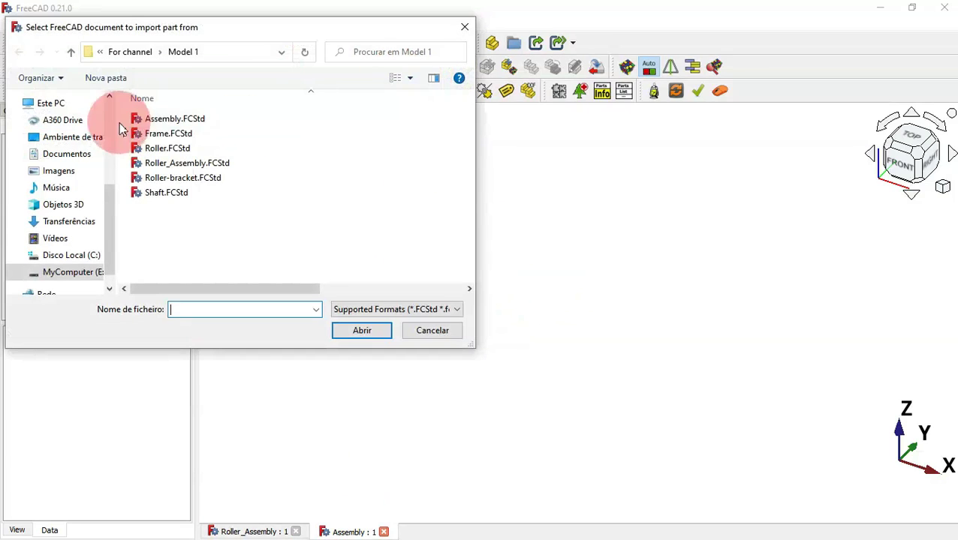
double_click(199, 133)
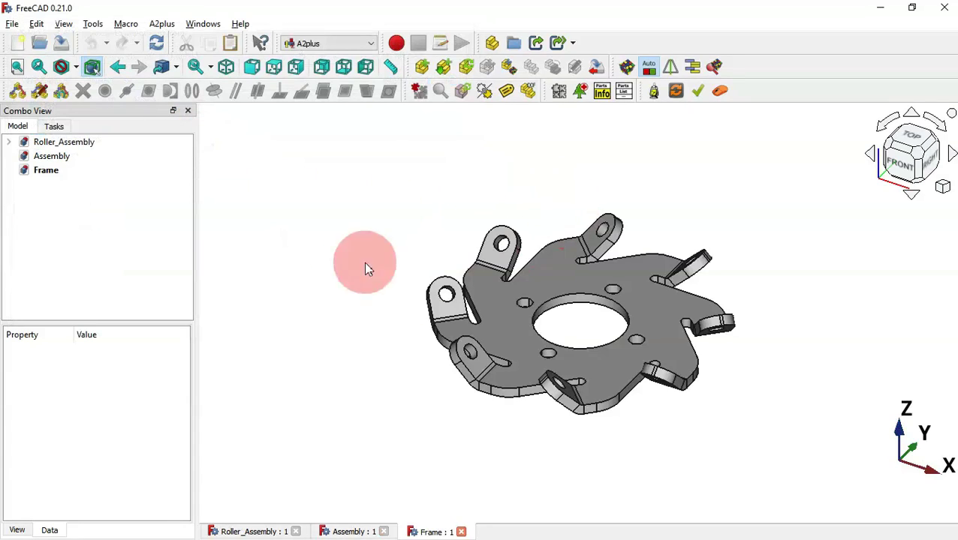
left_click(490, 306)
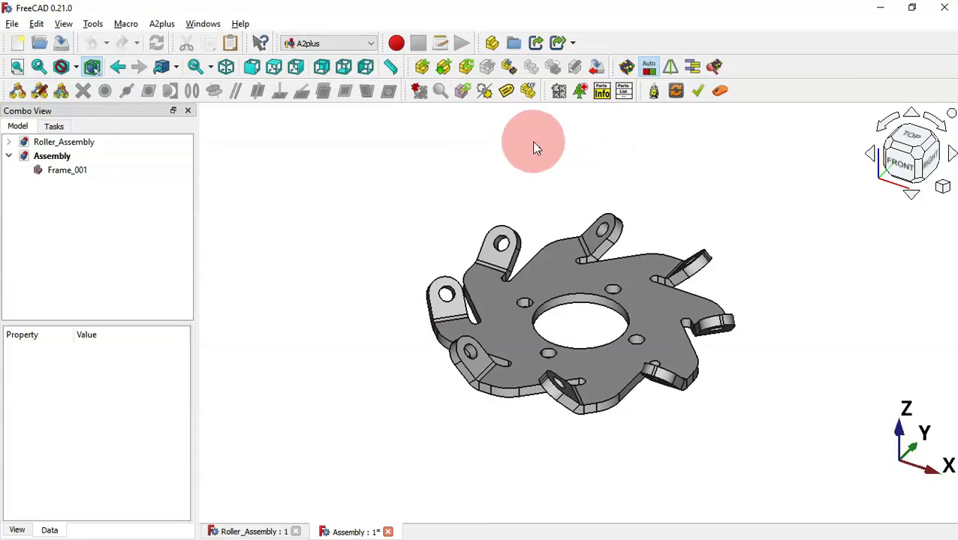
- Import Shaft.FCStd into the assembly and place it beside the frame
left_click(423, 66)
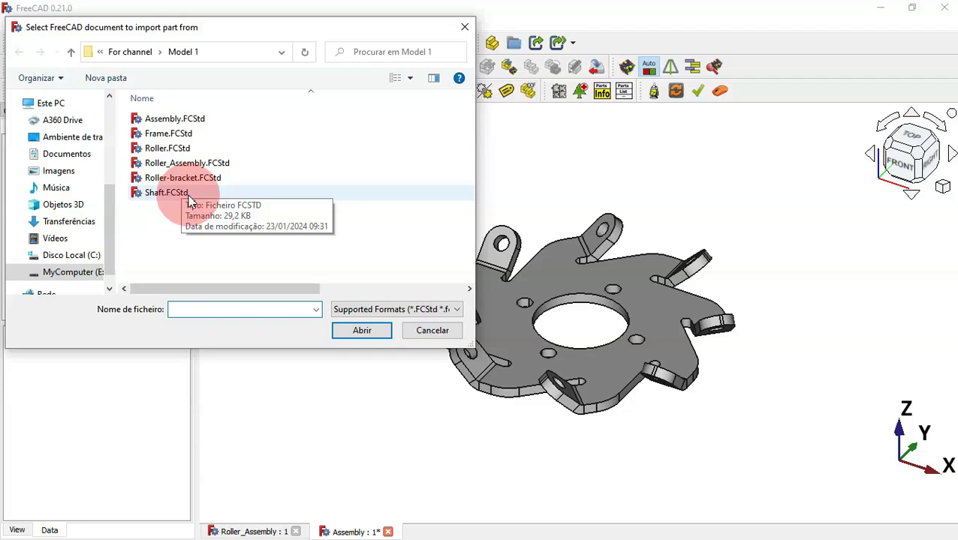
double_click(188, 197)
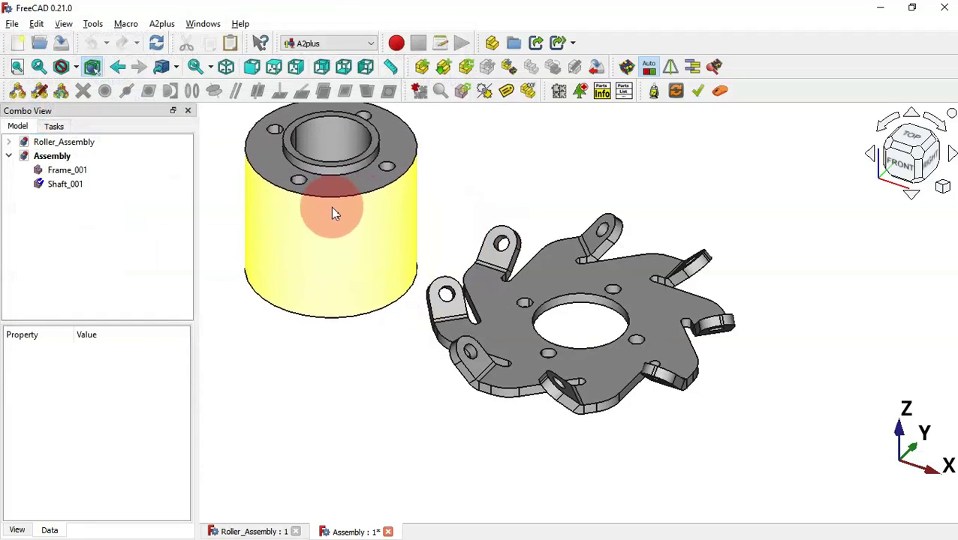
left_click(331, 205)
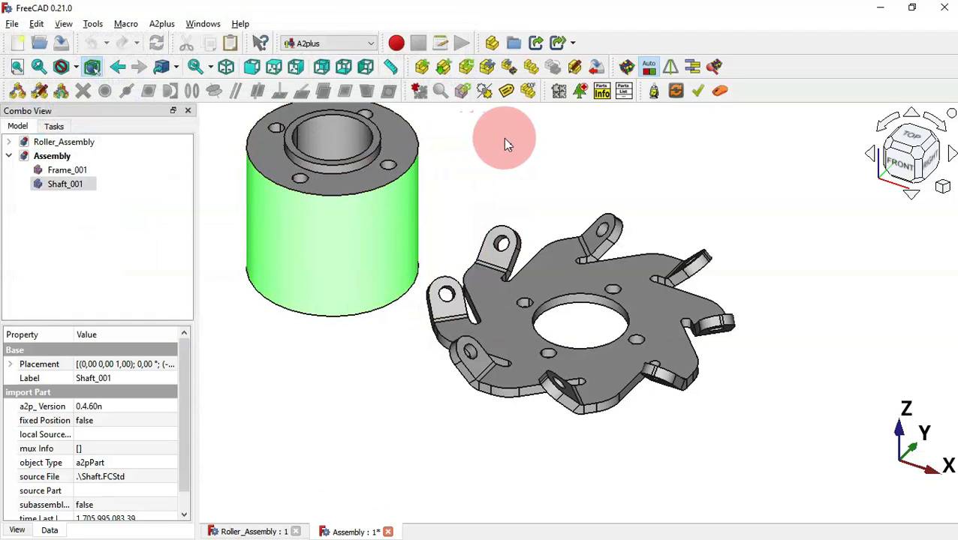
left_click(506, 172)
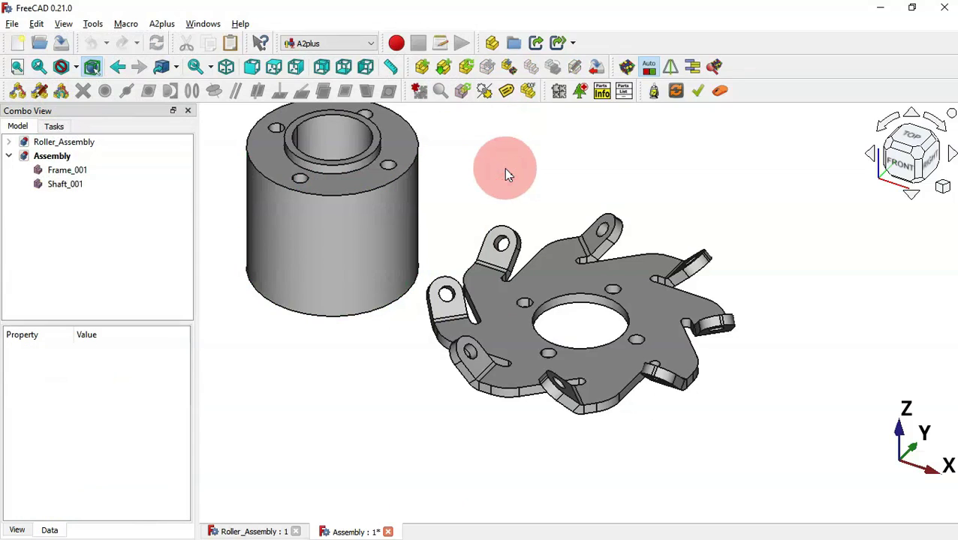
- Make a small bolt hole on the shaft's upper face axis-coincident with the matching bolt hole in the frame, and accept the constraint
left_click(303, 177)
left_click(546, 354)
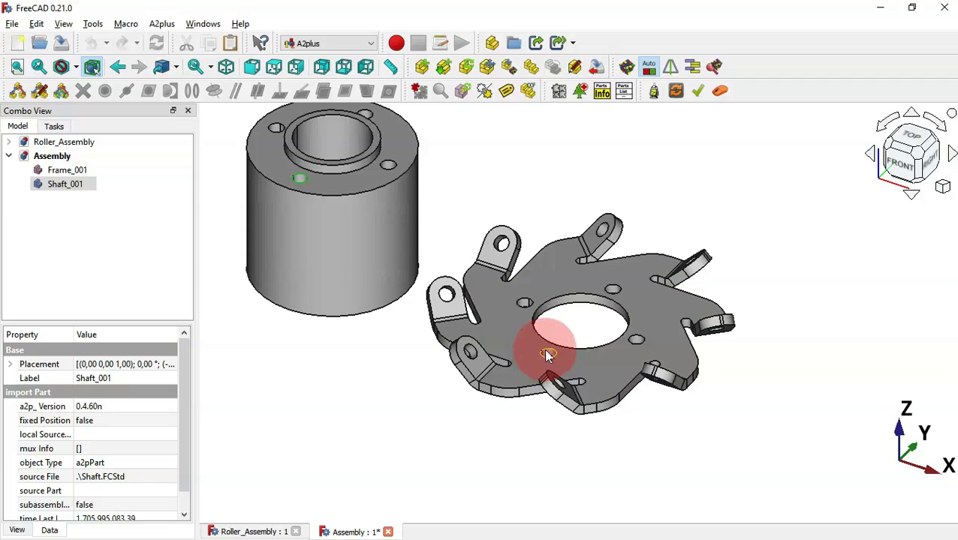
left_click(547, 353, "ctrl")
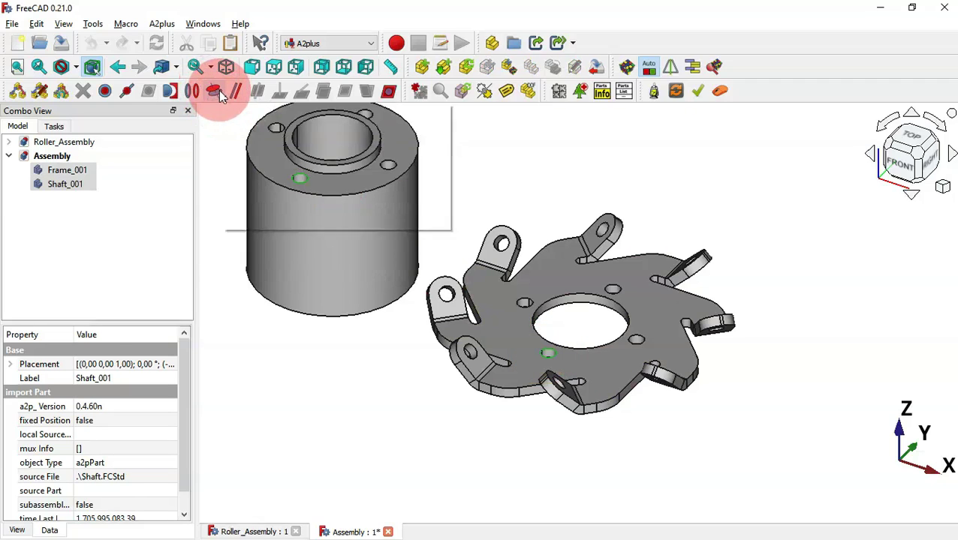
left_click(216, 93)
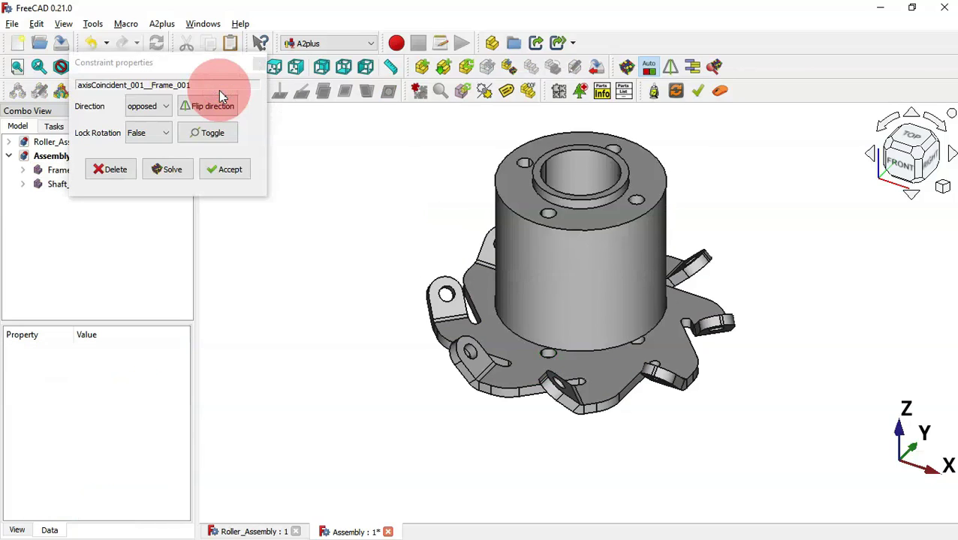
left_click(227, 169)
- Constrain the circular end edge of the shaft's lower collar to the underside edge of the frame's central hole and accept it
left_click(647, 383)
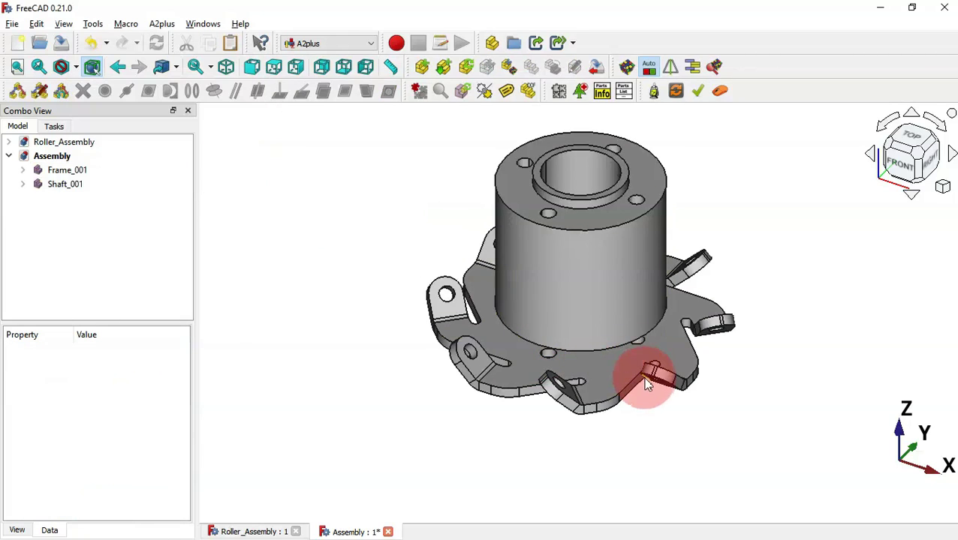
mouse_move(647, 384)
left_mouse_down()
mouse_move(619, 343)
mouse_move(609, 293)
mouse_move(635, 345)
mouse_move(598, 267)
mouse_move(608, 291)
mouse_move(613, 279)
mouse_move(582, 394)
left_mouse_up()
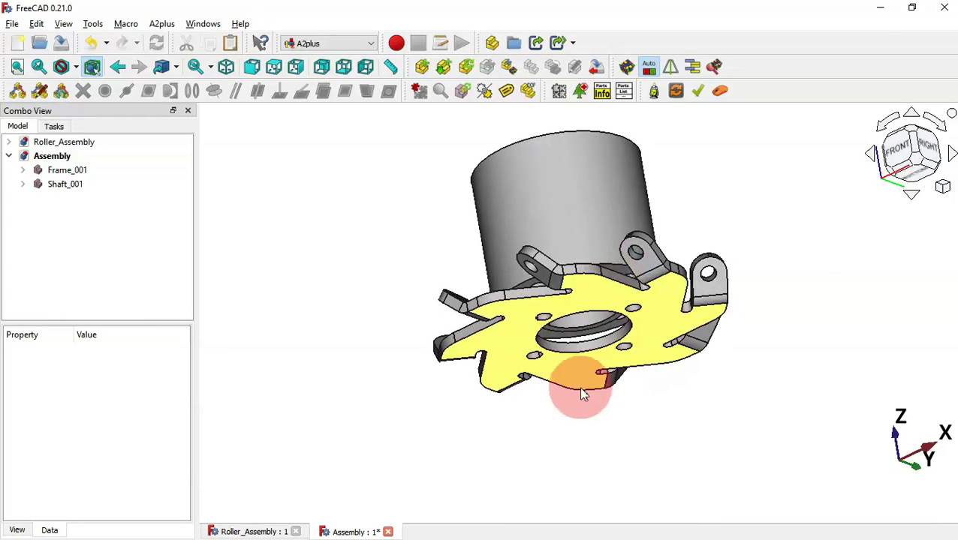
left_click(595, 352)
left_click_drag(627, 360, 710, 363)
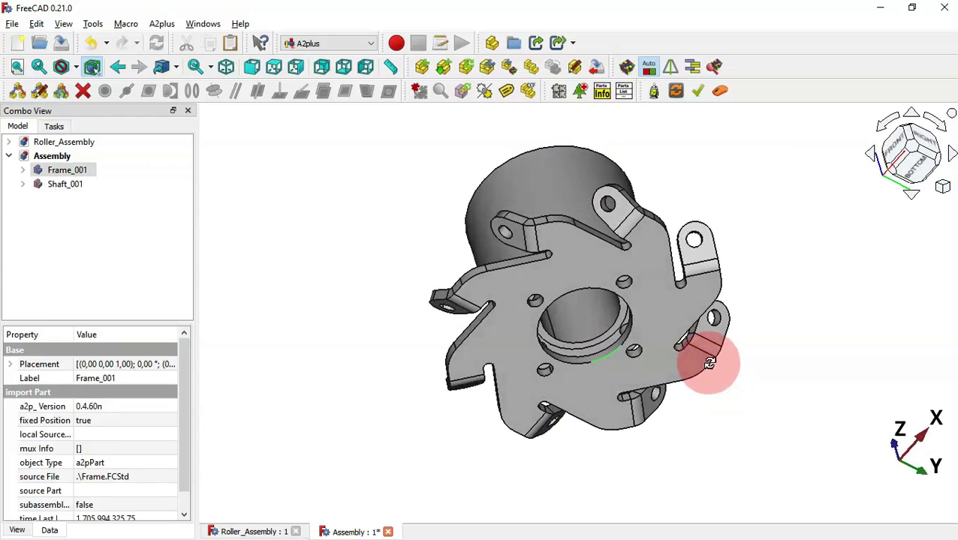
left_click(617, 335, "ctrl")
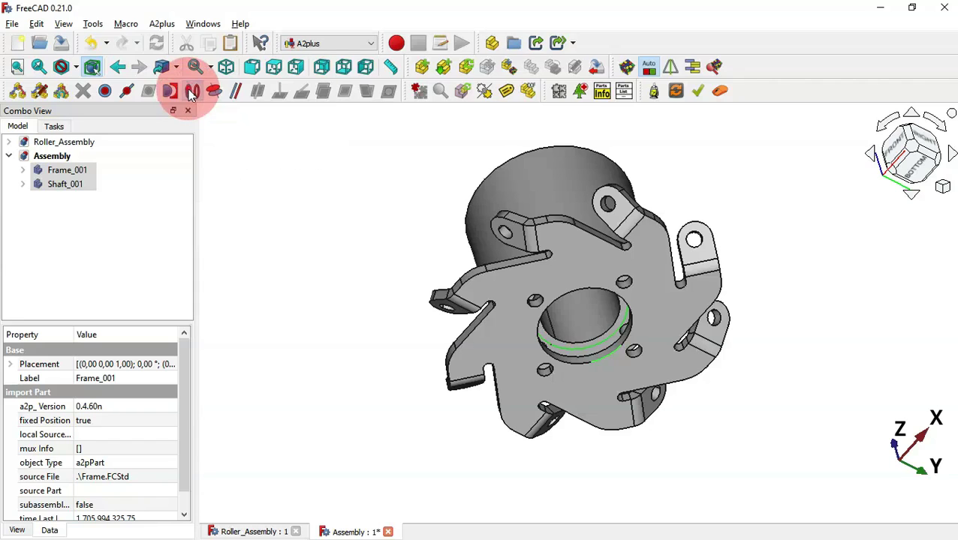
left_click(191, 91)
left_click(295, 198)
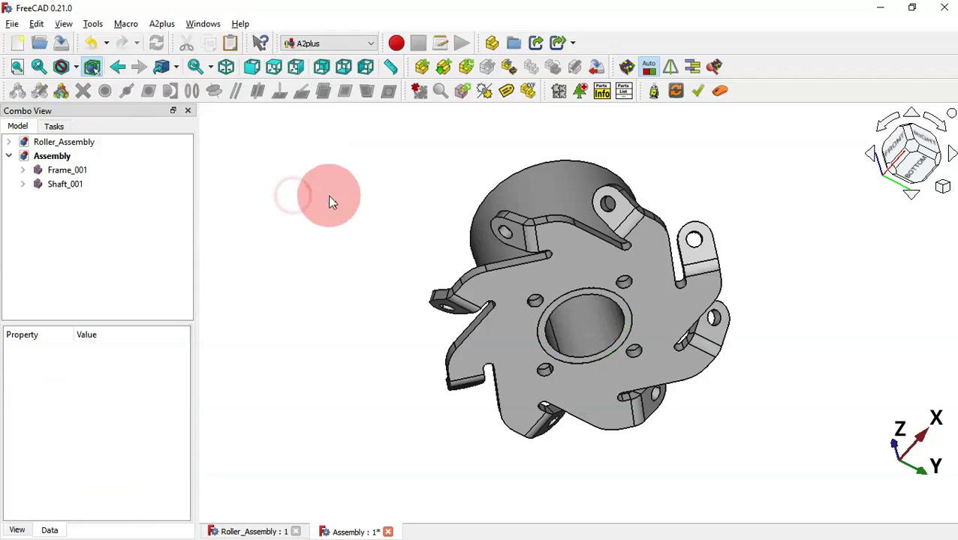
- Duplicate the frame and place the copy beside the shaft
middle_click_drag(481, 164, 600, 321)
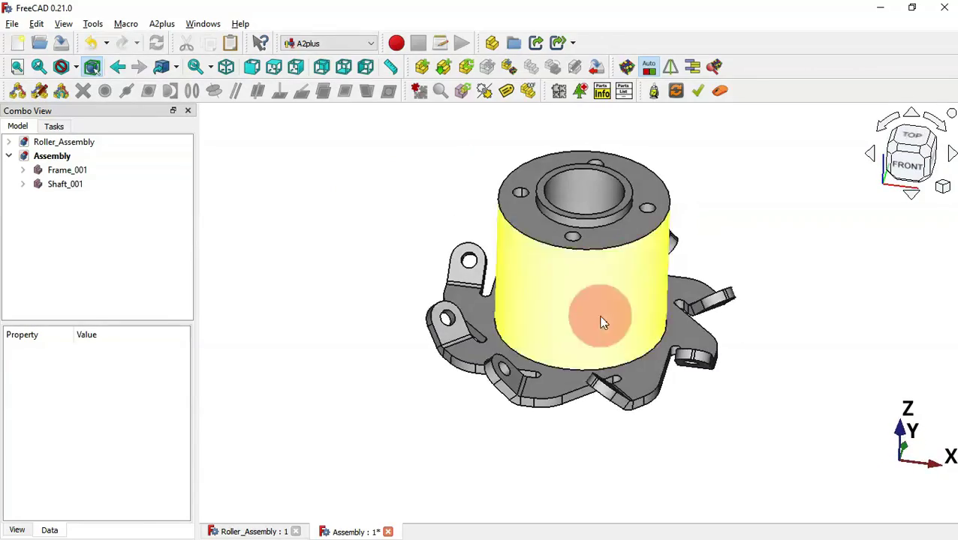
left_click(634, 390)
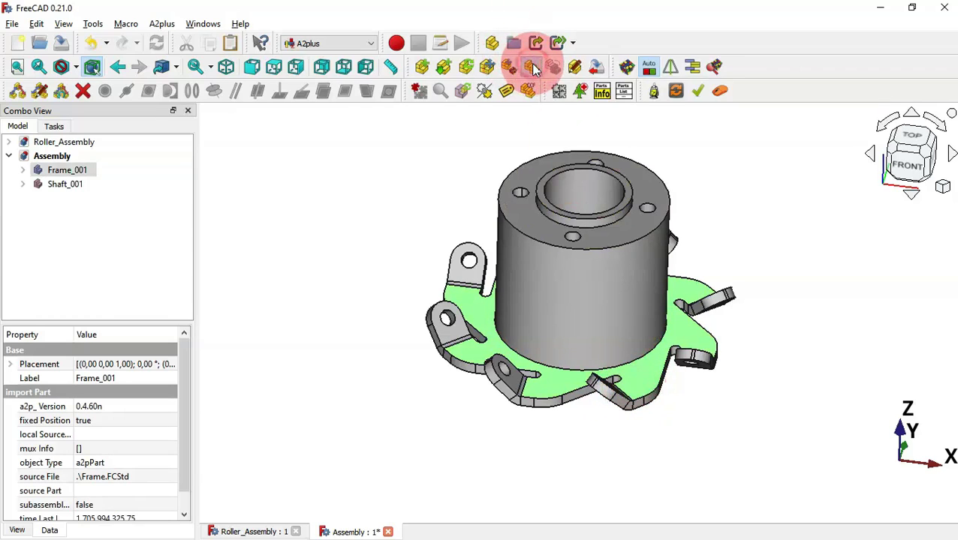
left_click(531, 68)
left_click(361, 220)
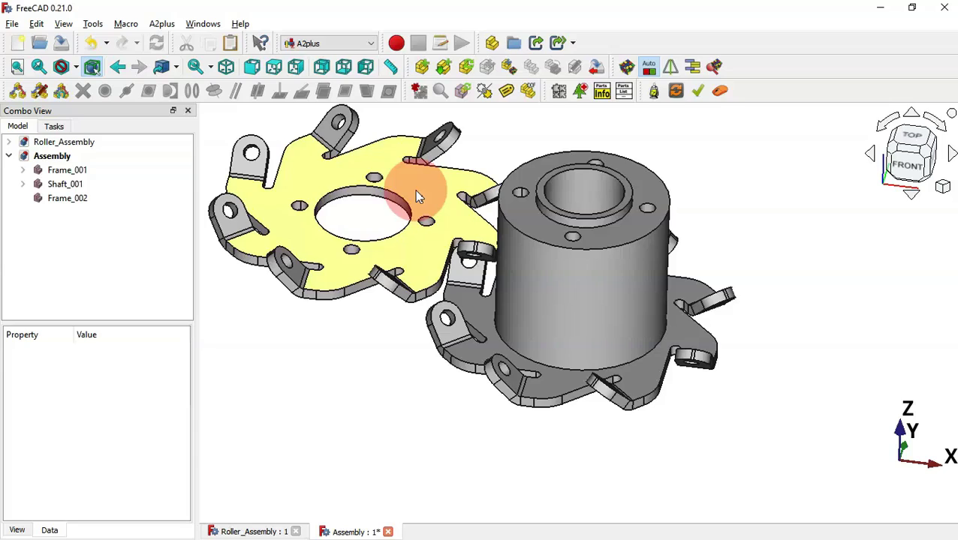
- Constrain the frame copy's central hole edge to the shaft's upper outer circular edge with opposed direction, and accept it
left_click(362, 192)
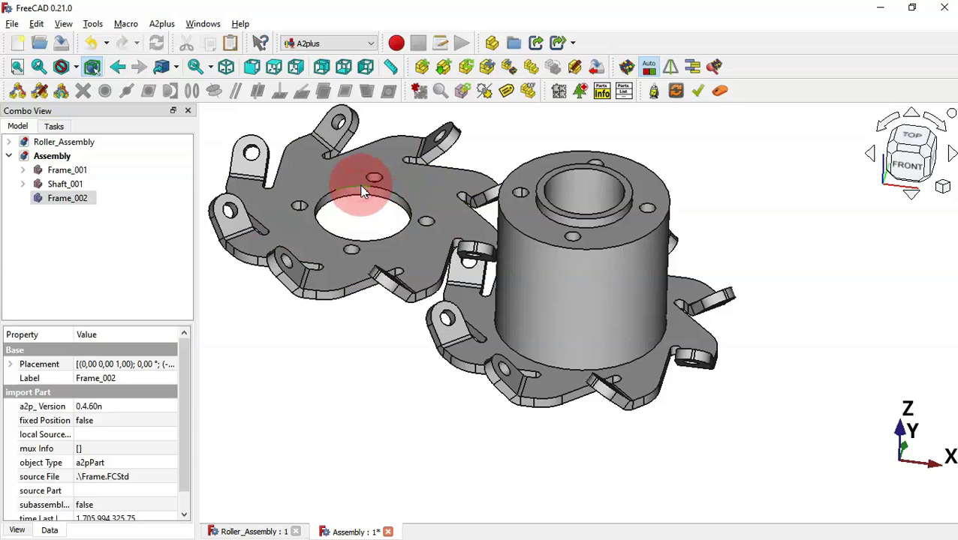
left_click(627, 246, "ctrl")
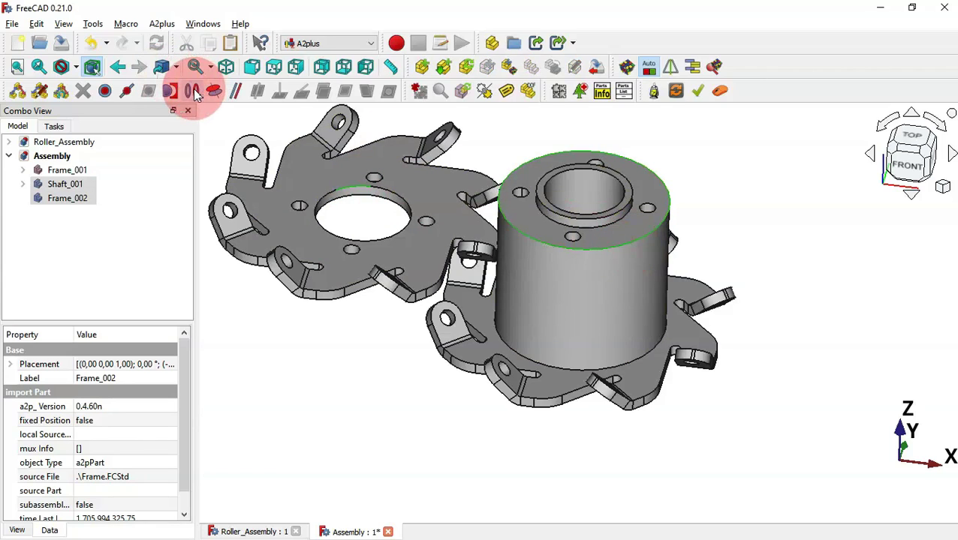
left_click(192, 88)
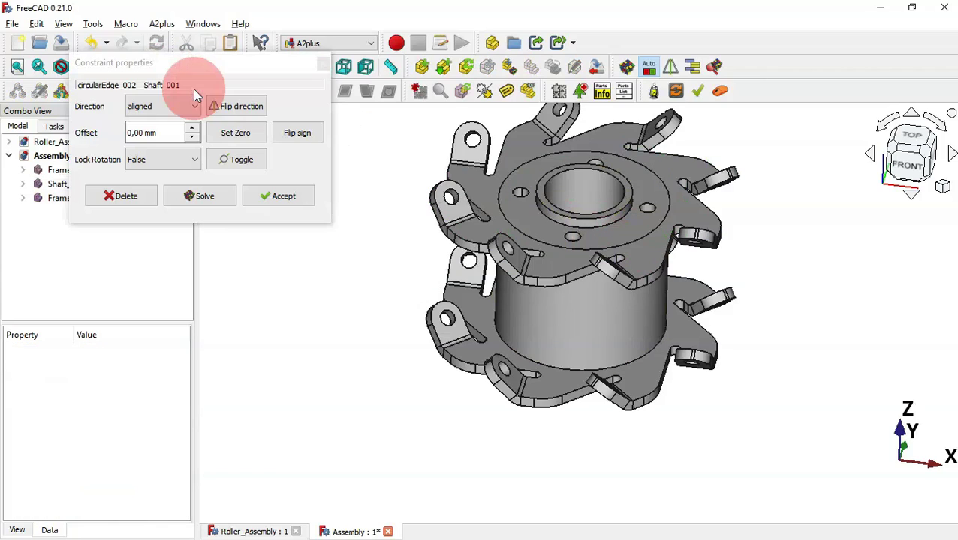
left_click(227, 114)
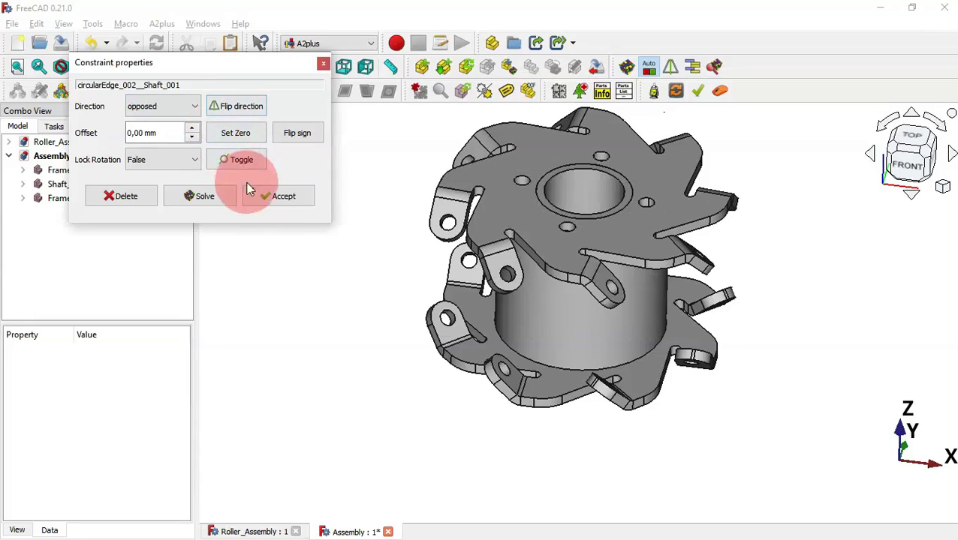
left_click(282, 197)
- Make a small bolt hole in the upper frame axis-coincident with the shaft's matching hole, accept it, and check the alignment from above
left_click_drag(567, 199, 542, 250)
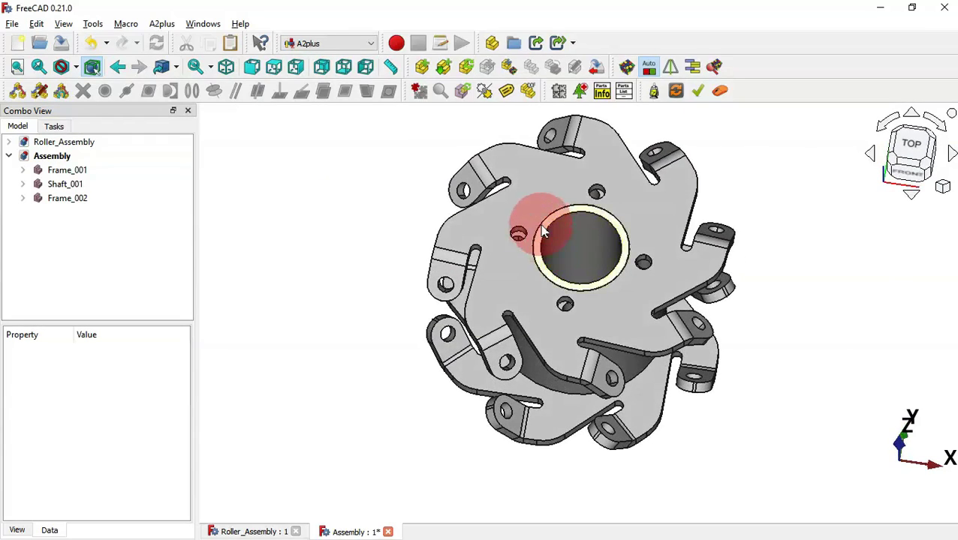
scroll(546, 203, "up", 5)
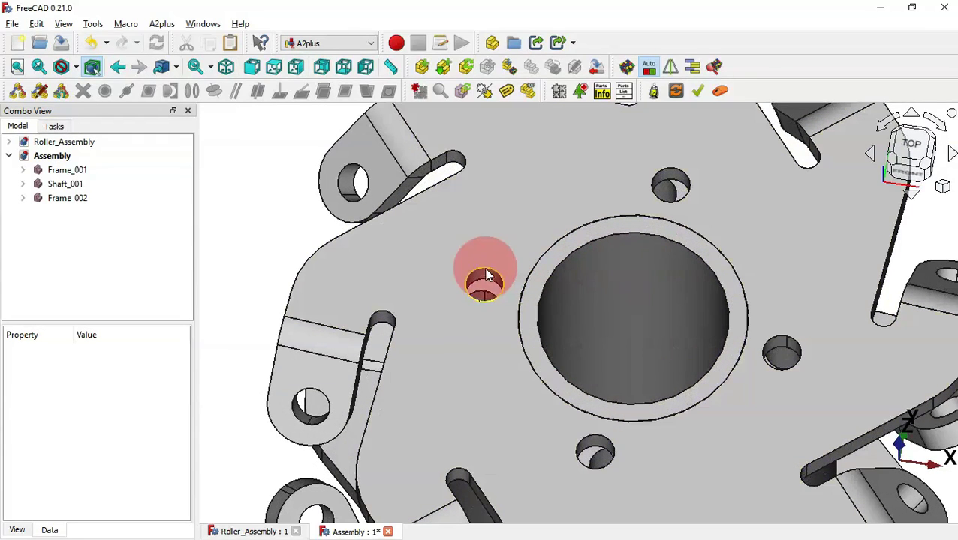
left_click(486, 279)
left_click_drag(561, 302, 490, 389)
left_click(491, 389, "ctrl")
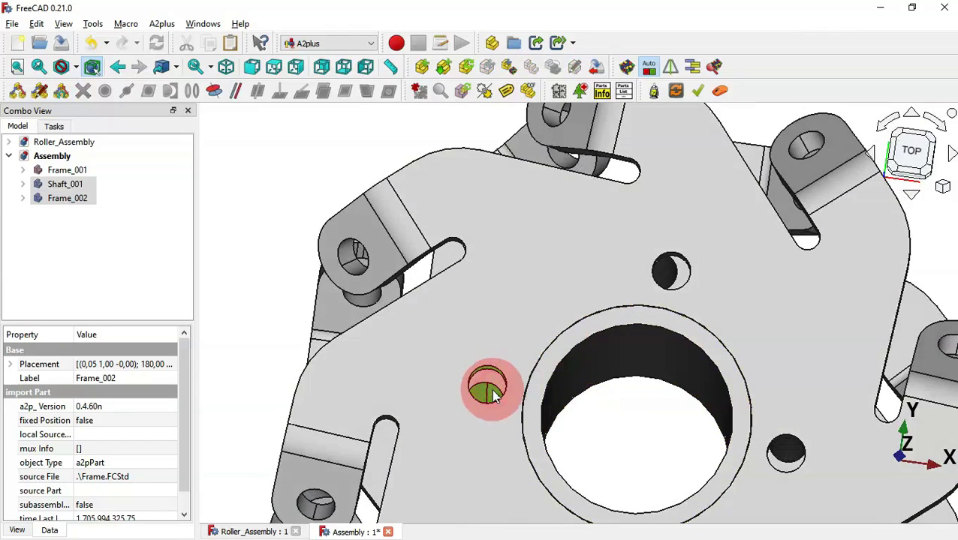
left_click(216, 93)
left_click(234, 170)
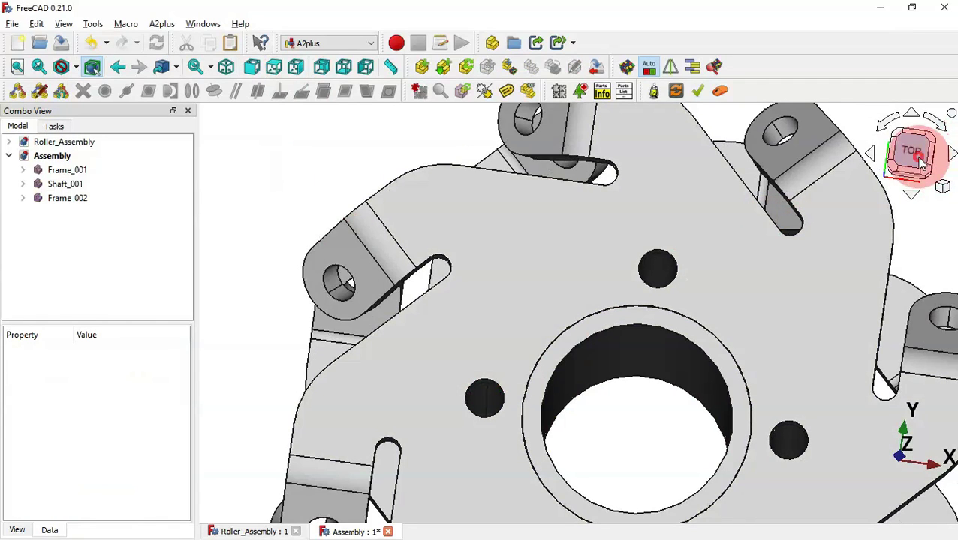
left_click(922, 163)
scroll(488, 308, "down", 3)
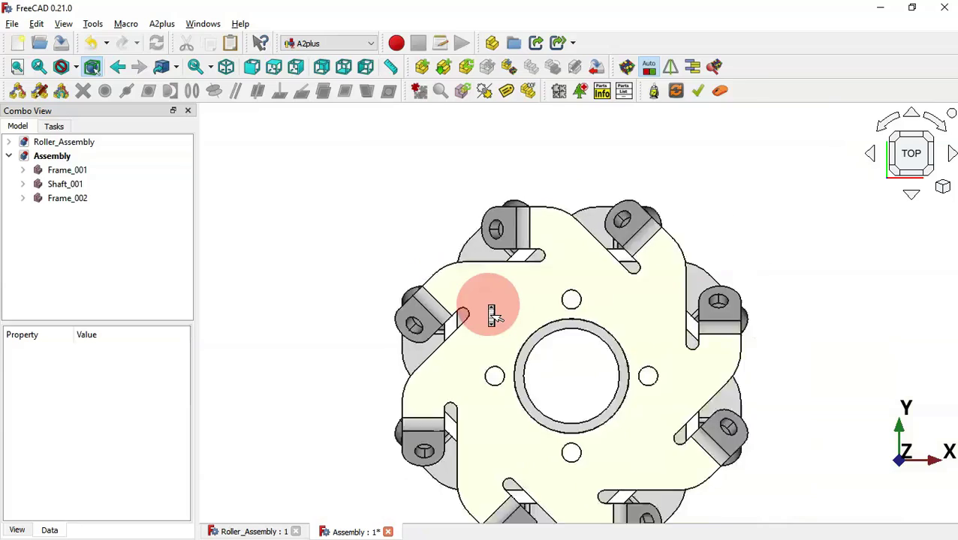
scroll(492, 315, "down", 1)
key("0")
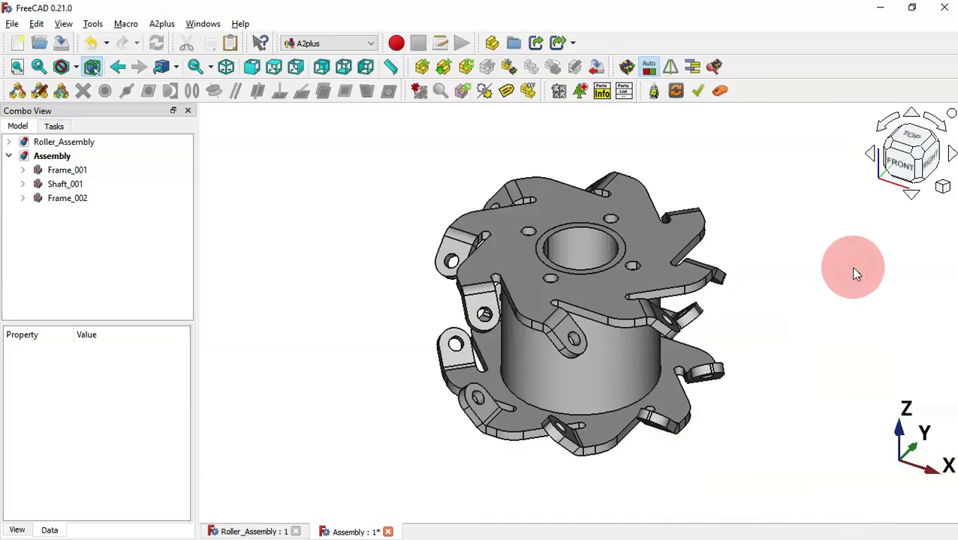
mouse_move(797, 304)
middle_mouse_down()
mouse_move(650, 243)
mouse_move(749, 282)
mouse_move(791, 315)
middle_mouse_up()
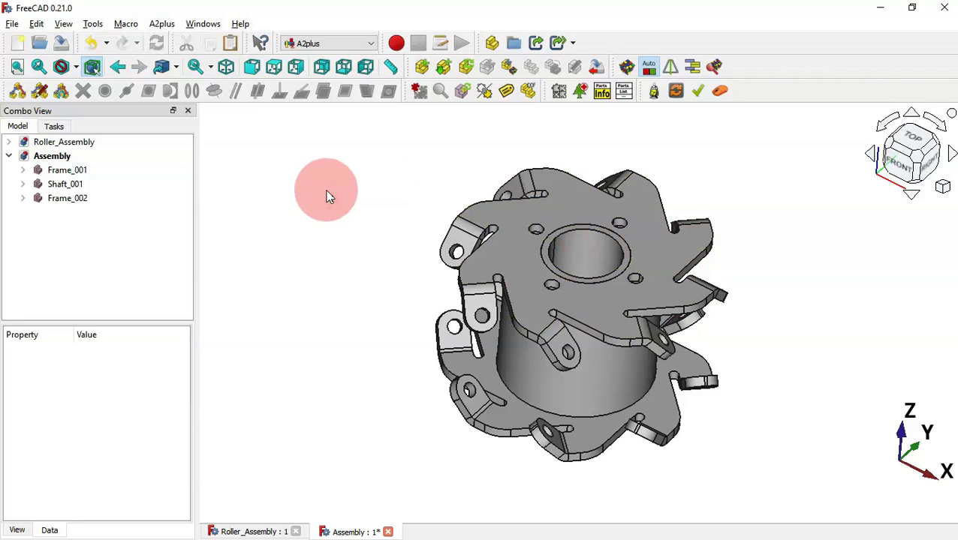
- Add an ISO 4035 nut from the Fasteners workbench and set its diameter to M3
left_click(344, 43)
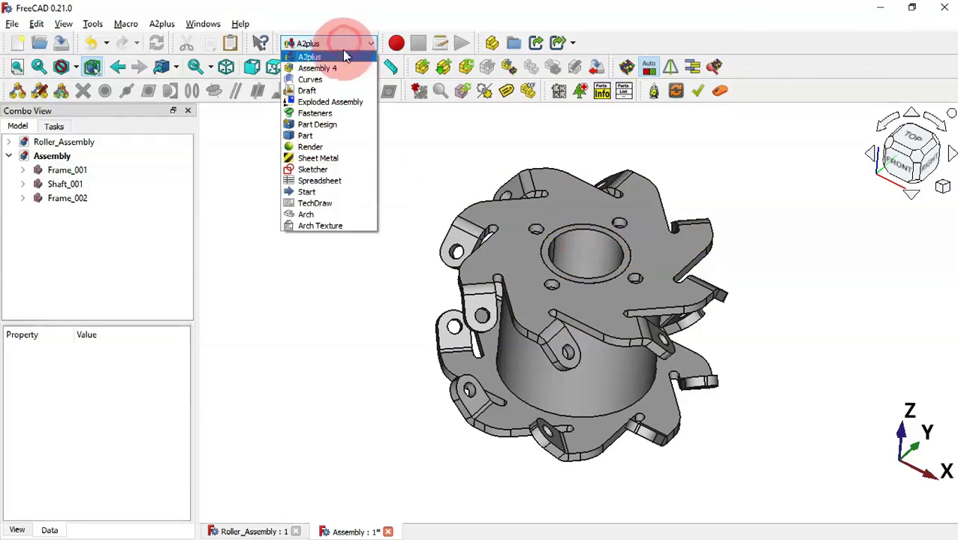
left_click(328, 114)
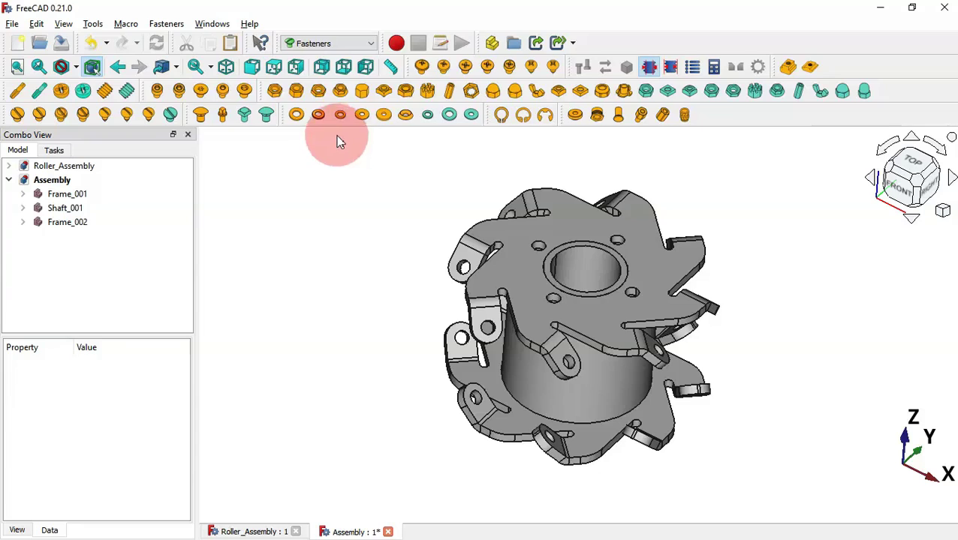
left_click(319, 92)
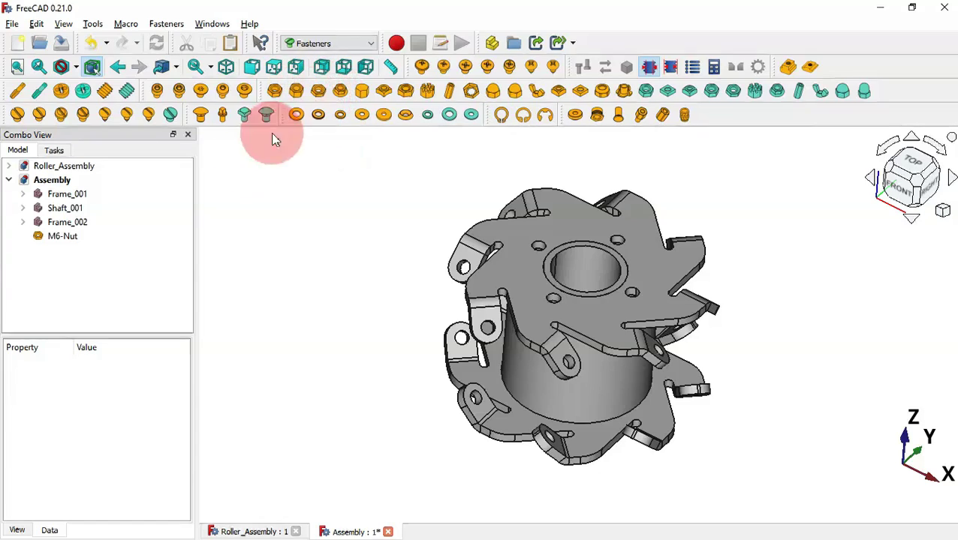
left_click(67, 240)
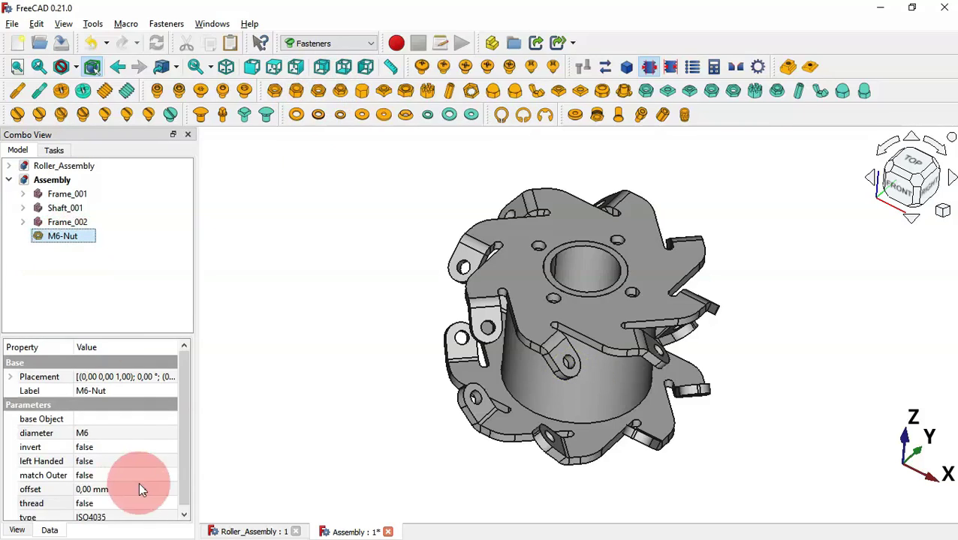
left_click(153, 433)
left_click(153, 433)
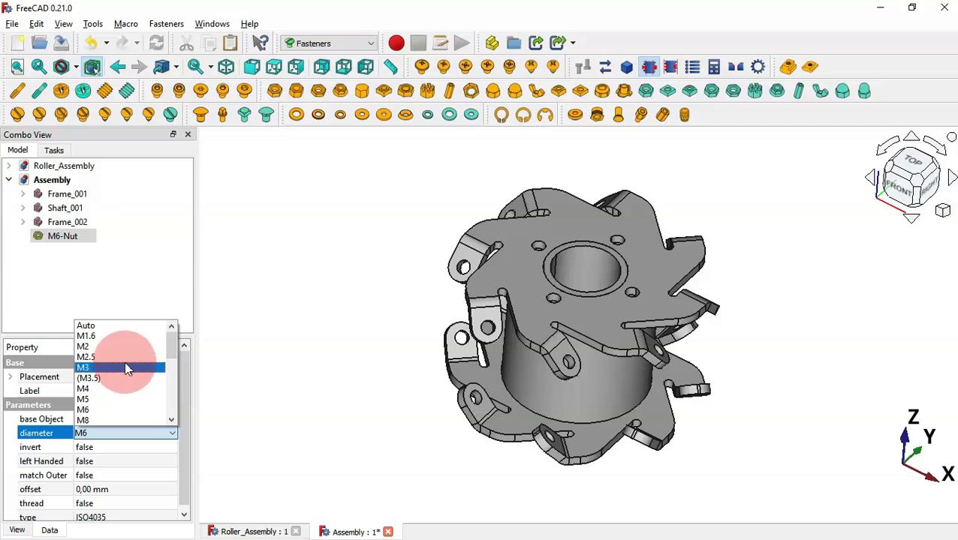
left_click(126, 367)
left_click(332, 243)
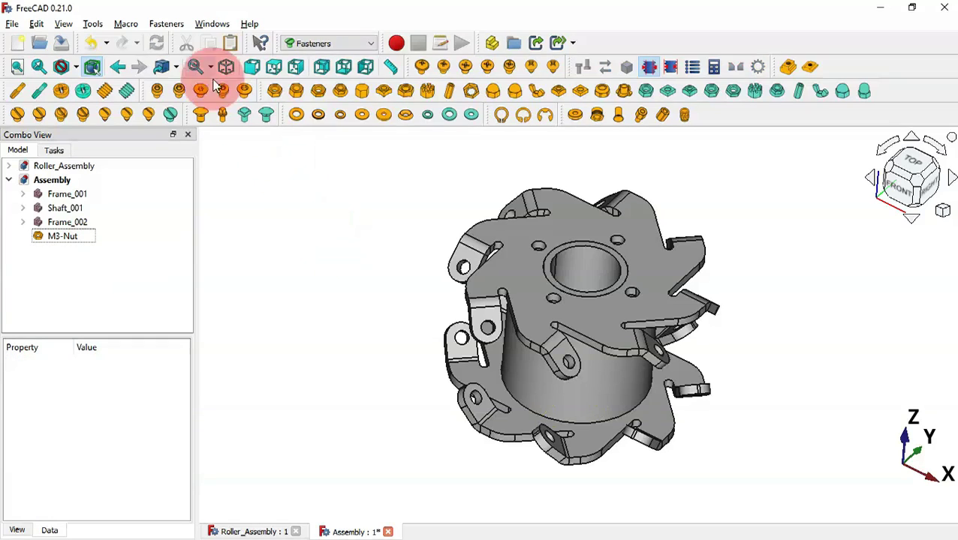
- Add an ISO 7380 hexagon socket button head screw and set its diameter to M3
left_click(169, 23)
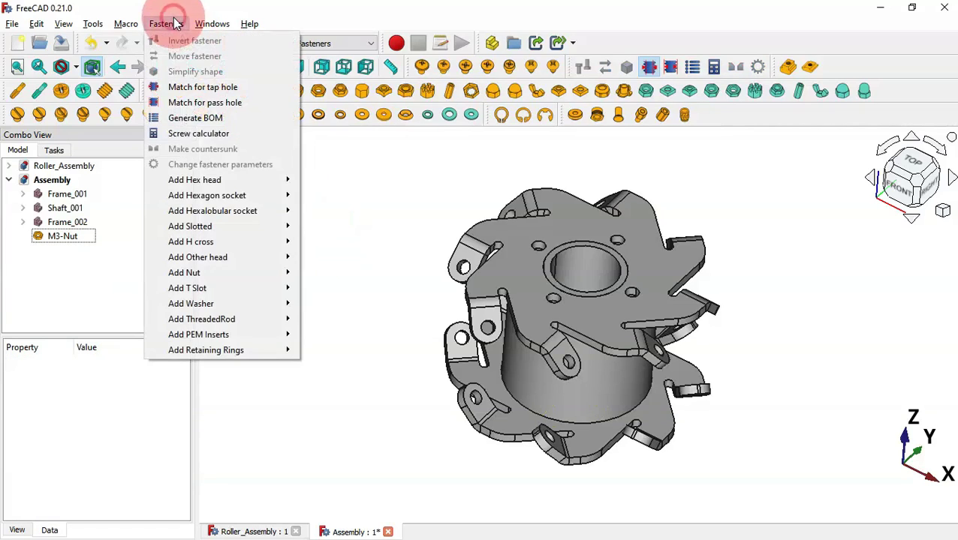
left_click(267, 198)
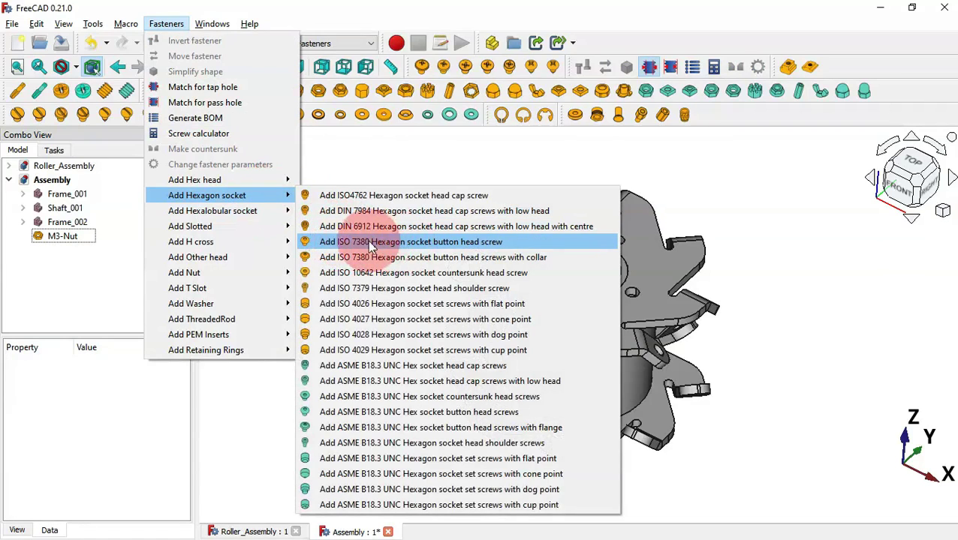
left_click(409, 244)
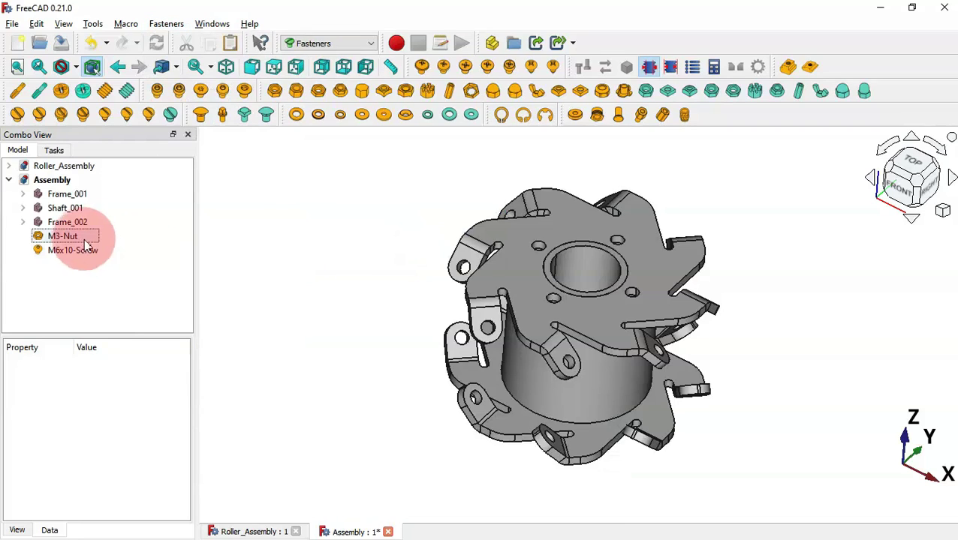
left_click(85, 251)
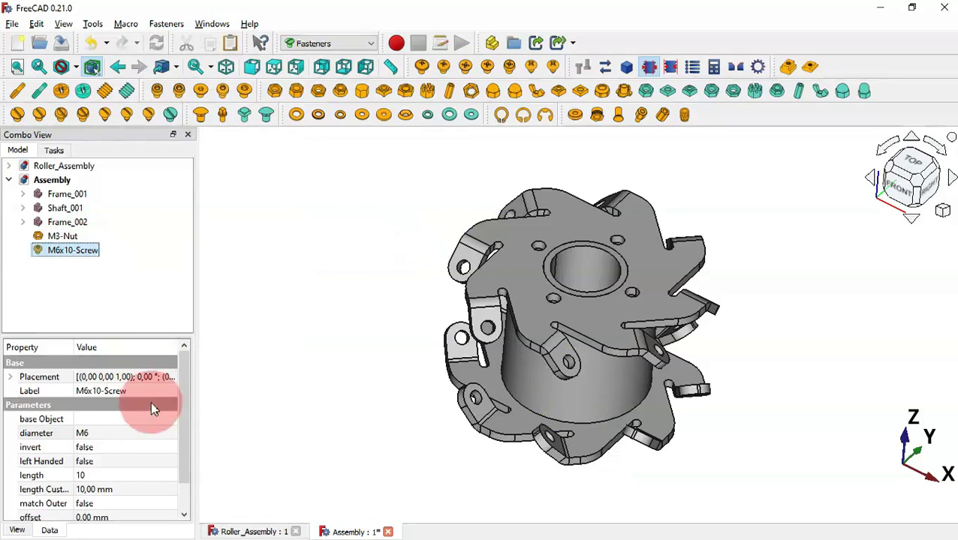
left_click(146, 434)
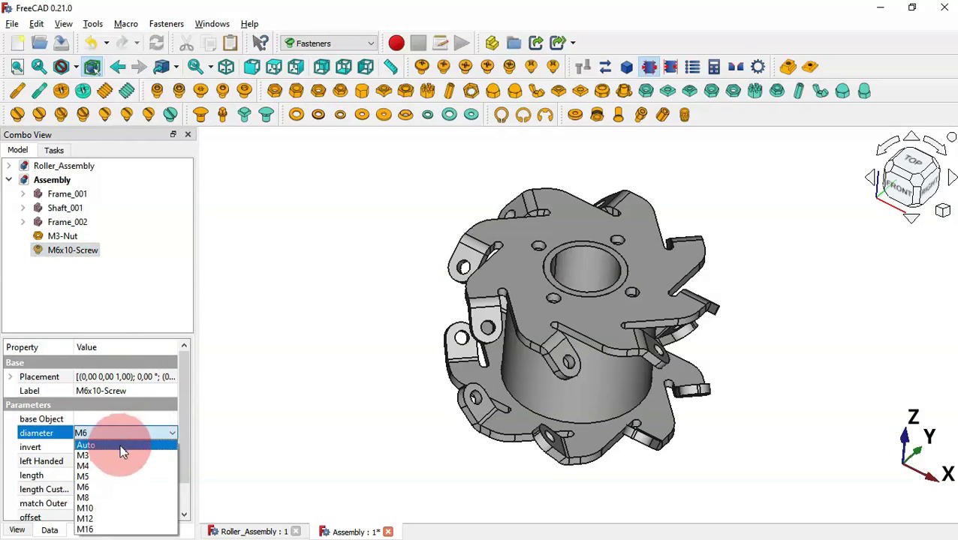
left_click(124, 454)
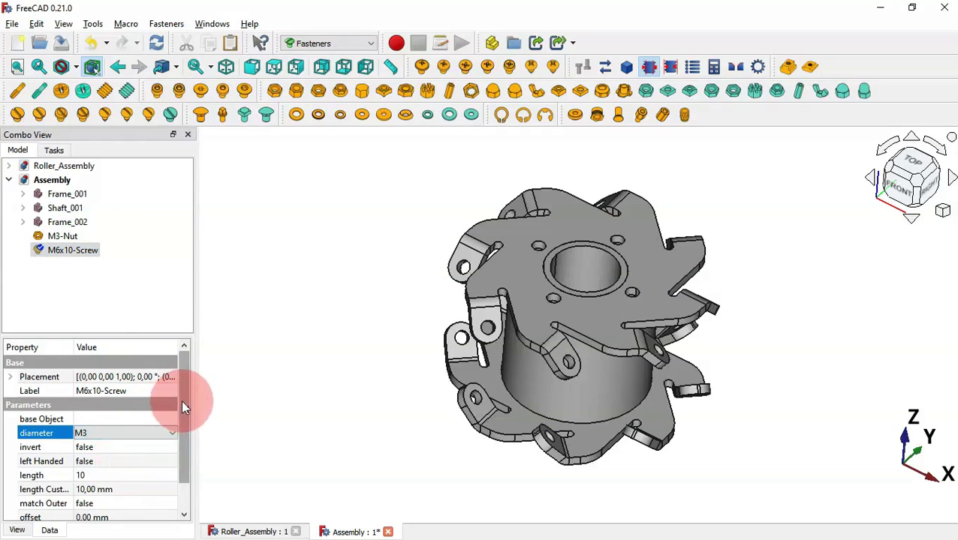
- Set the screw's custom length to 34 mm and turn on its thread
left_click_drag(181, 405, 185, 487)
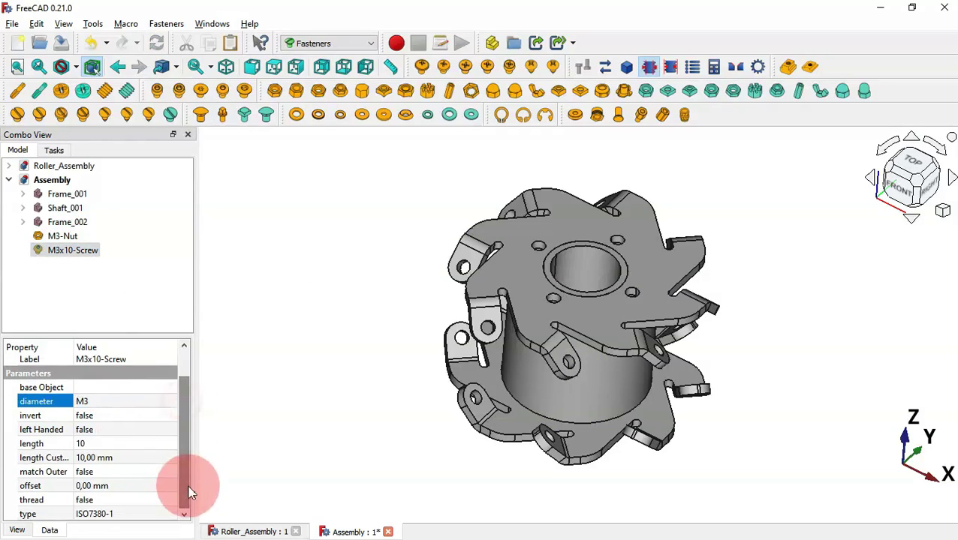
left_click(140, 457)
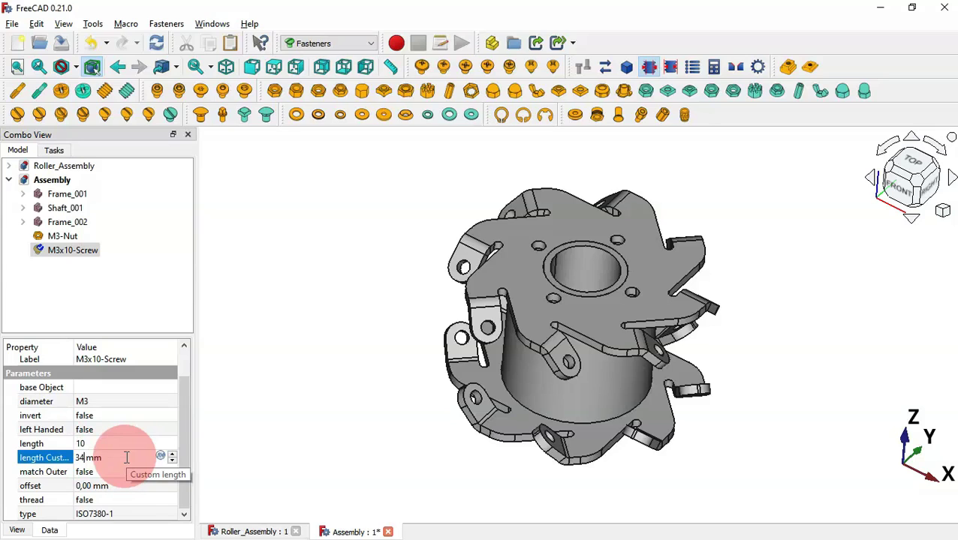
key("Return")
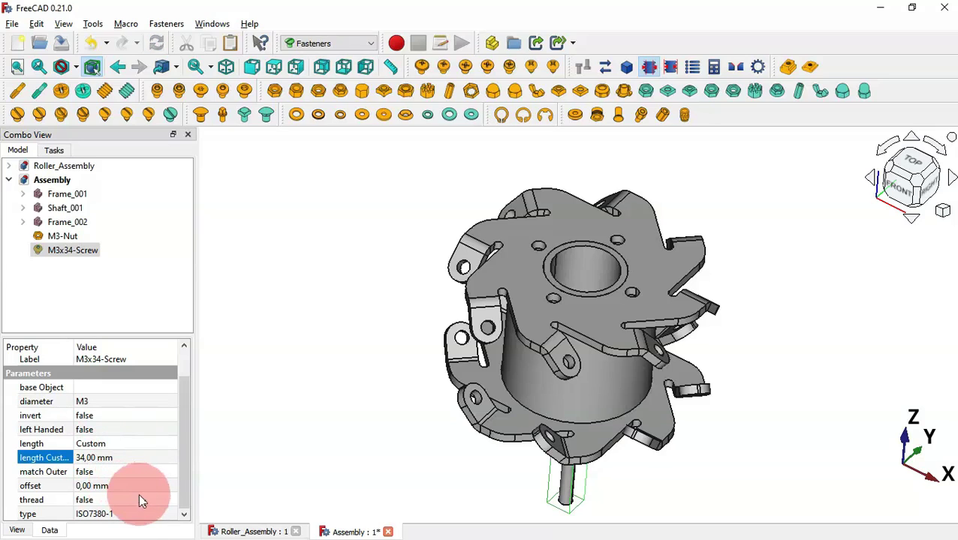
left_click(137, 499)
left_click(138, 500)
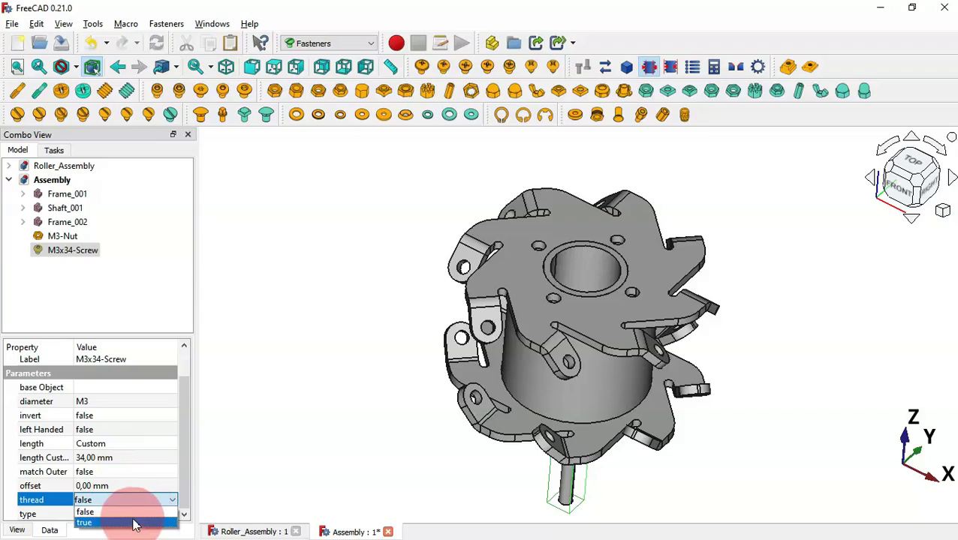
left_click(134, 522)
left_click(344, 454)
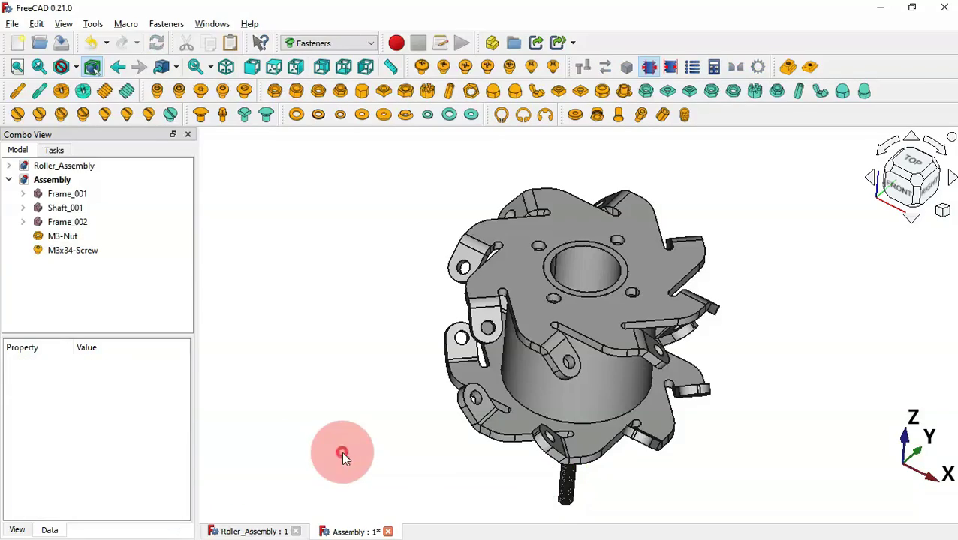
- Switch to the A2plus workbench and move the M3 nut out of the shaft bore, clear of the wheel
middle_click_drag(635, 453, 529, 337)
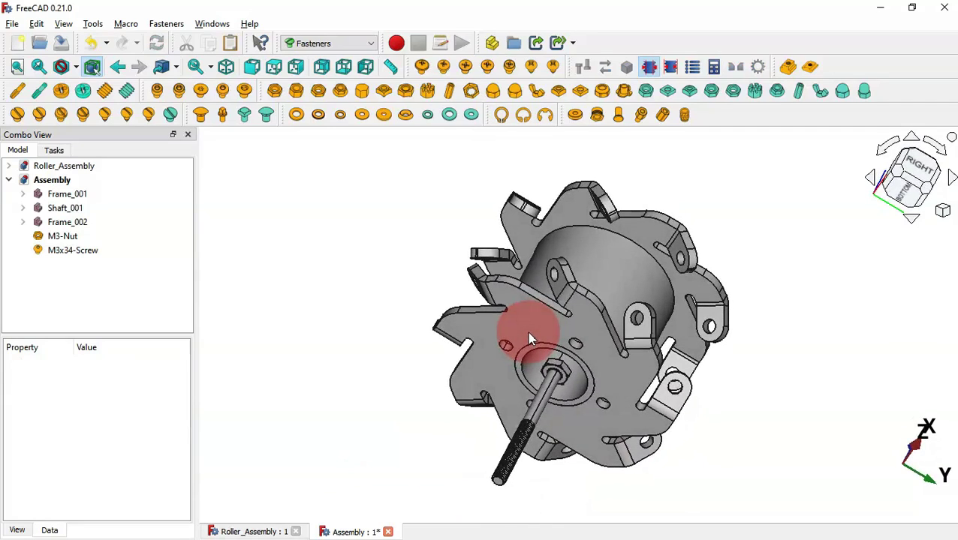
middle_click_drag(558, 379, 669, 321)
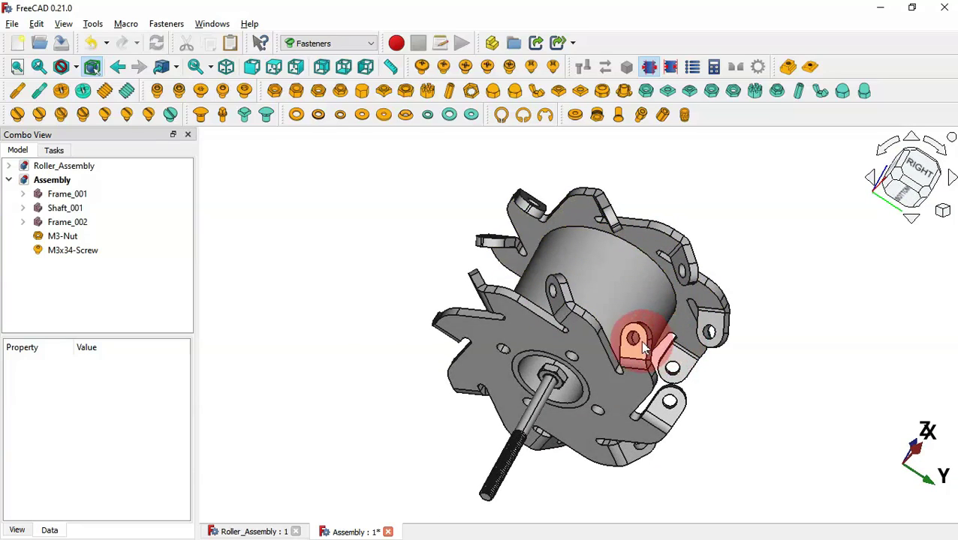
left_click(334, 377)
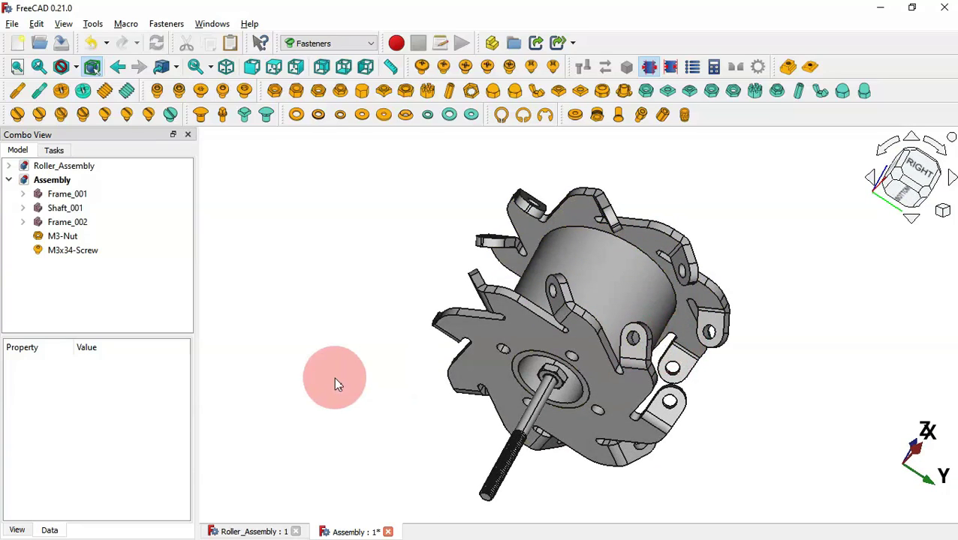
left_click(336, 43)
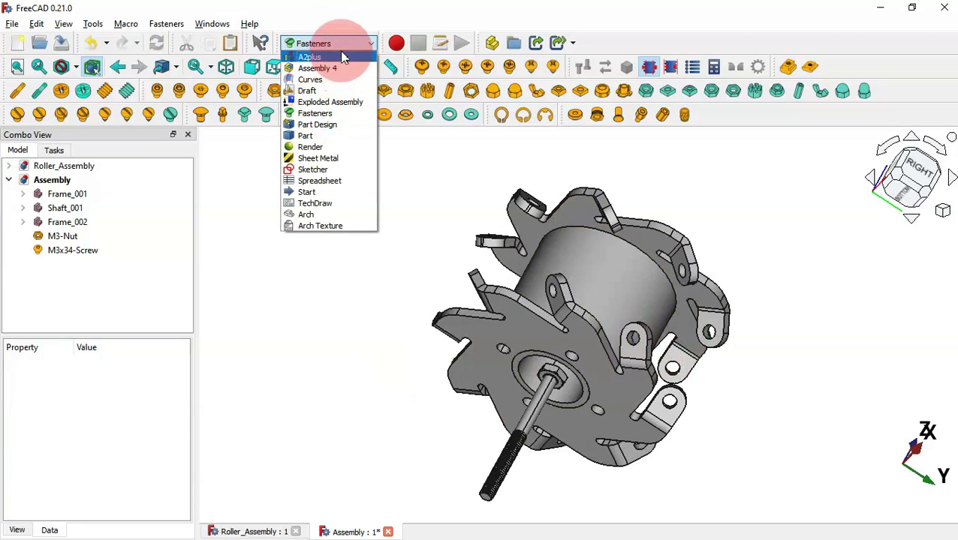
left_click(340, 51)
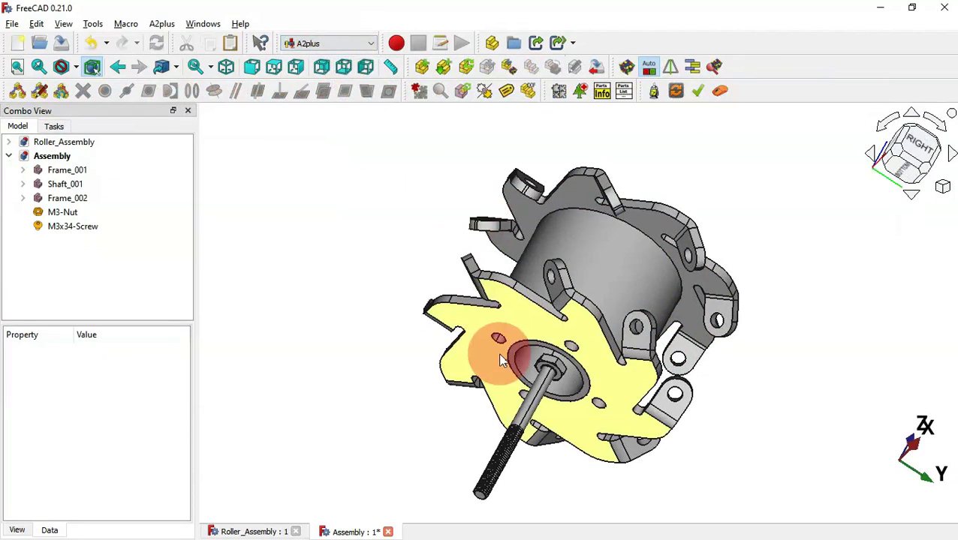
double_click(63, 213)
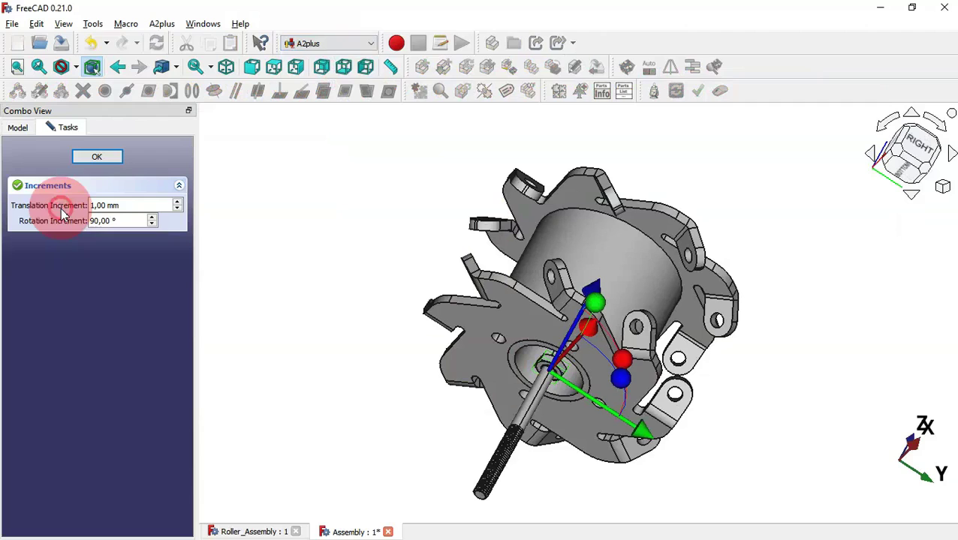
left_click_drag(595, 417, 367, 292)
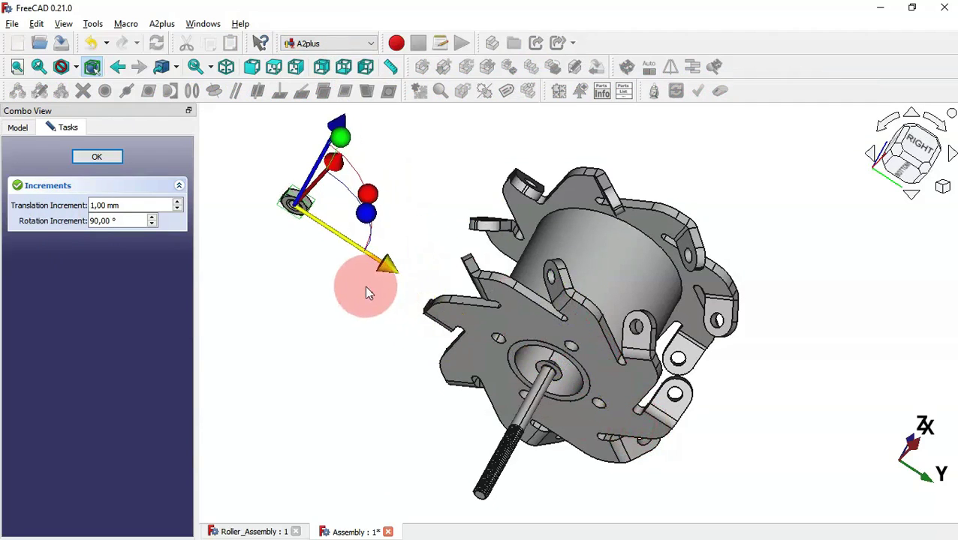
left_click(96, 156)
- Move the M3x34 screw out of the shaft bore to sit clear of the wheel near the nut
double_click(78, 225)
left_click_drag(622, 426, 398, 284)
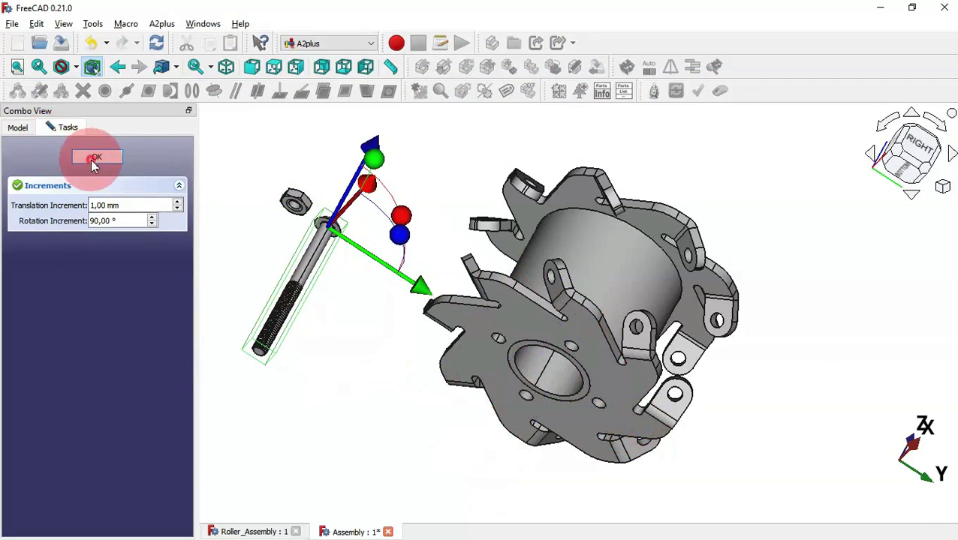
left_click(94, 158)
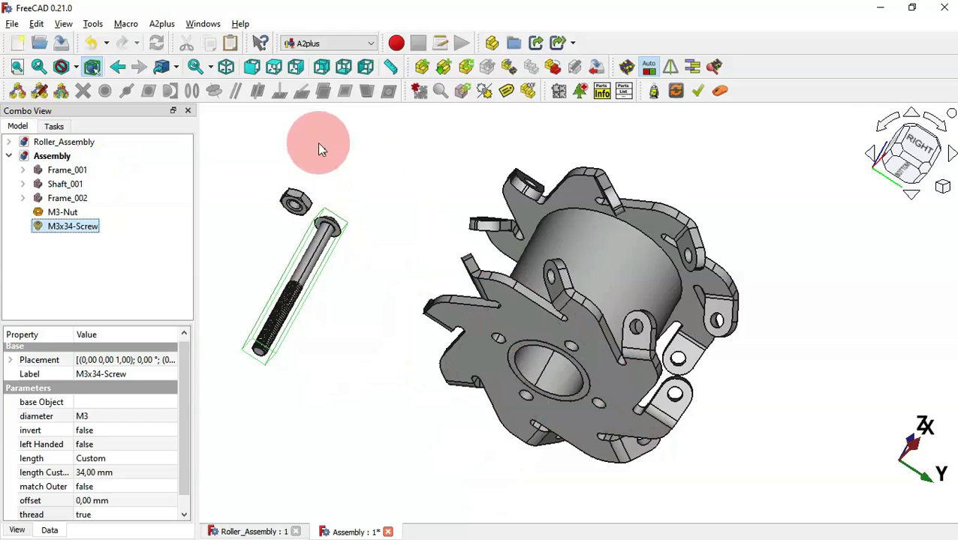
- Constrain the M3x34 screw head's circular edge to a Frame_002 bolt hole edge, with opposed direction and 0 mm offset
scroll(332, 188, "up", 2)
left_click(344, 254)
left_click_drag(802, 213, 695, 289)
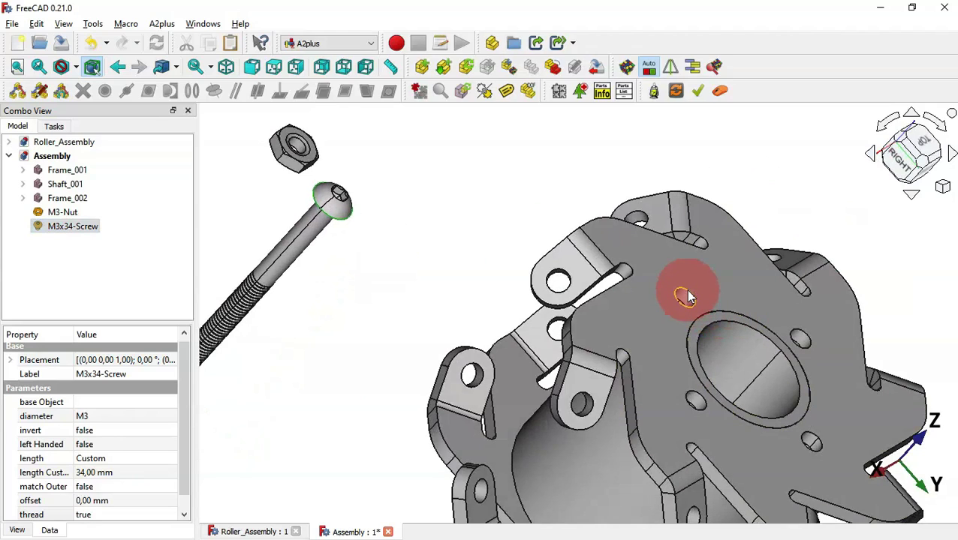
left_click(685, 290)
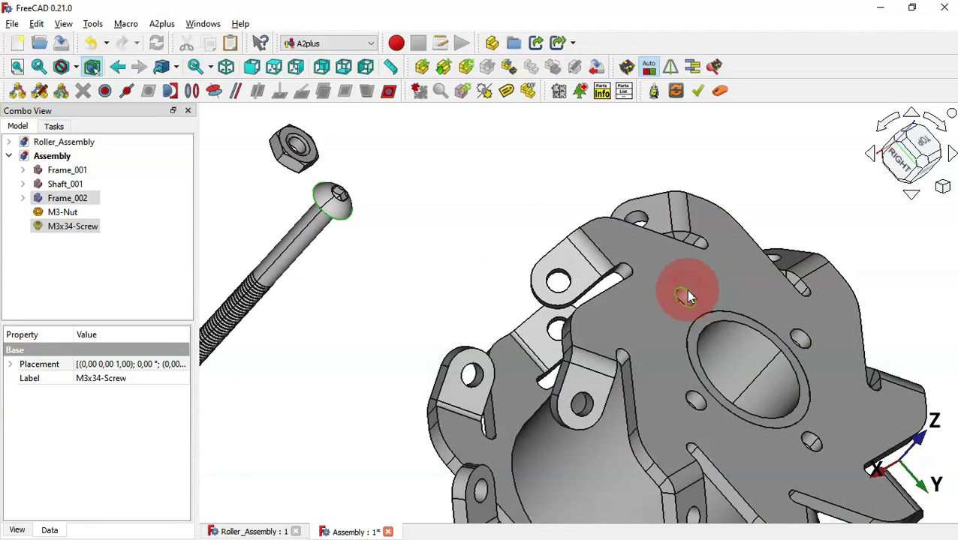
left_click(197, 88)
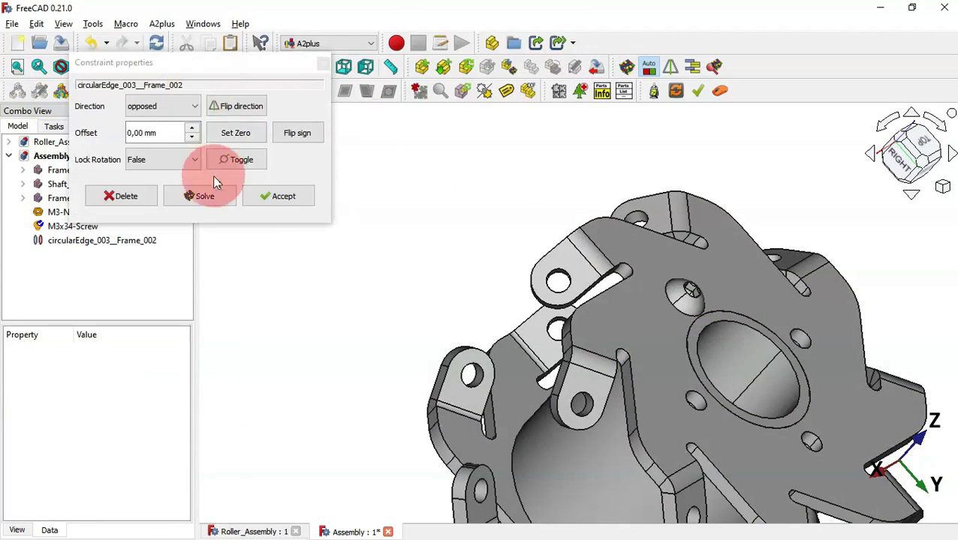
left_click(285, 197)
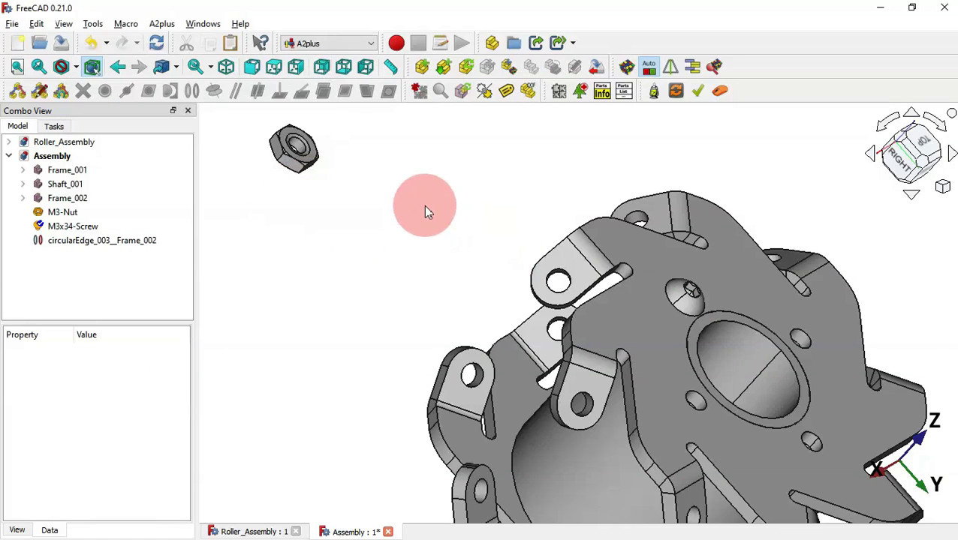
- Convert the M3x34 screw into an A2plus part
scroll(426, 210, "down", 3)
scroll(591, 275, "up", 3)
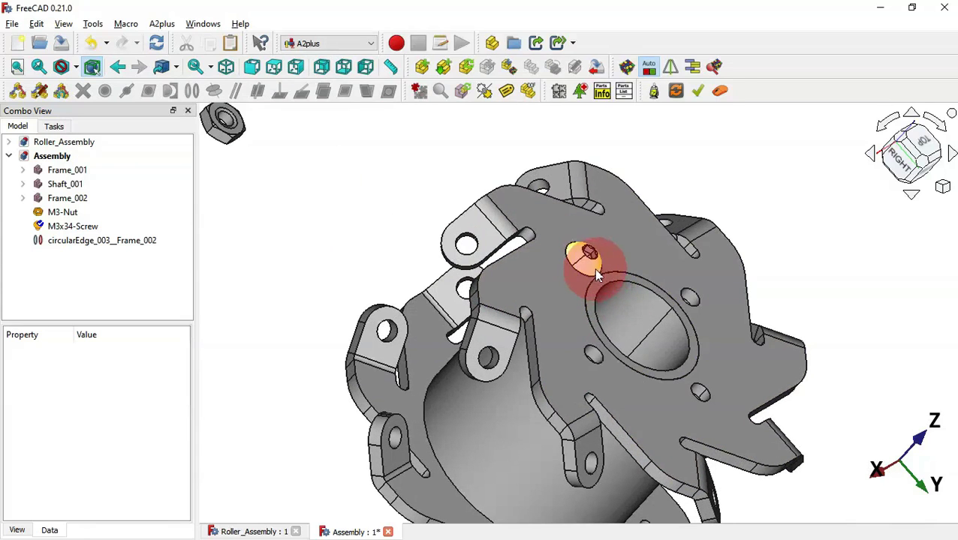
left_click(589, 264)
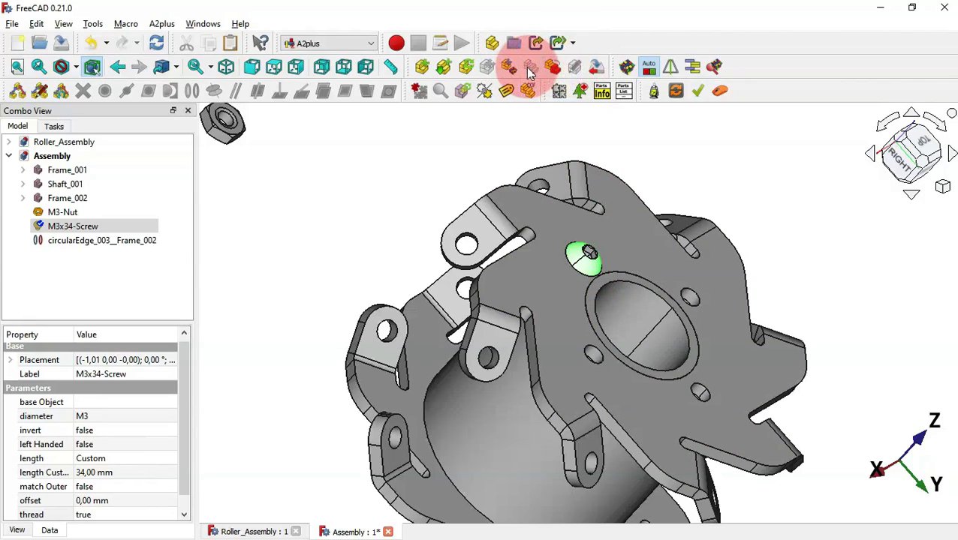
left_click(443, 148)
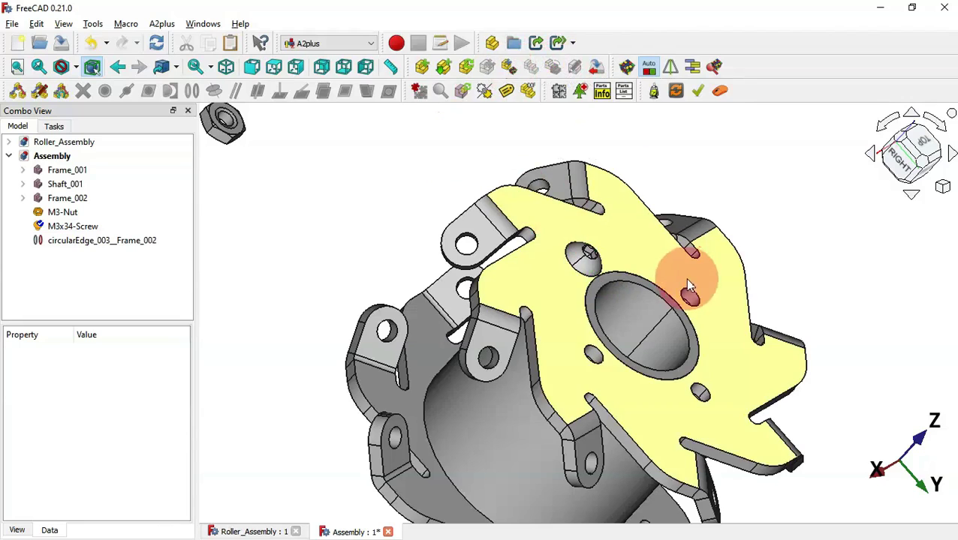
left_click(586, 262)
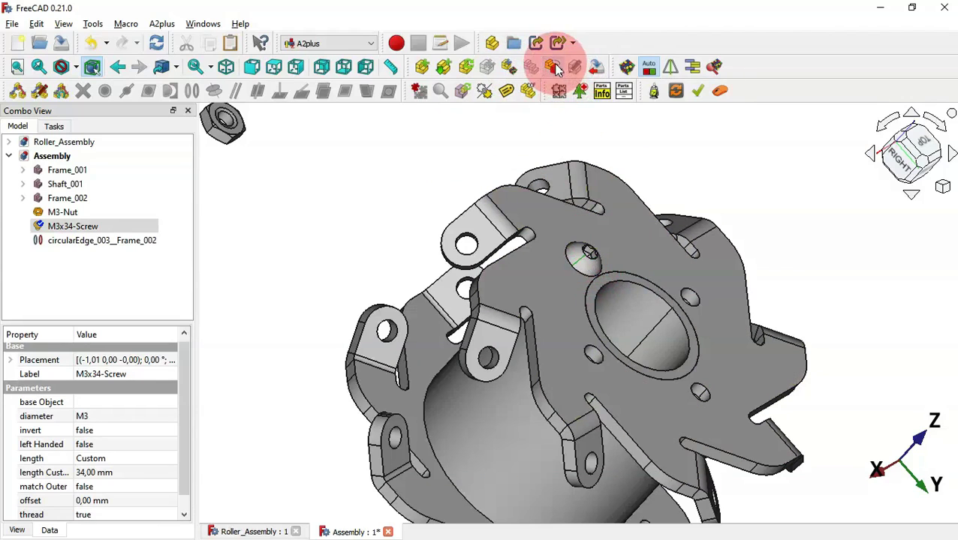
left_click(518, 133)
left_click(582, 259)
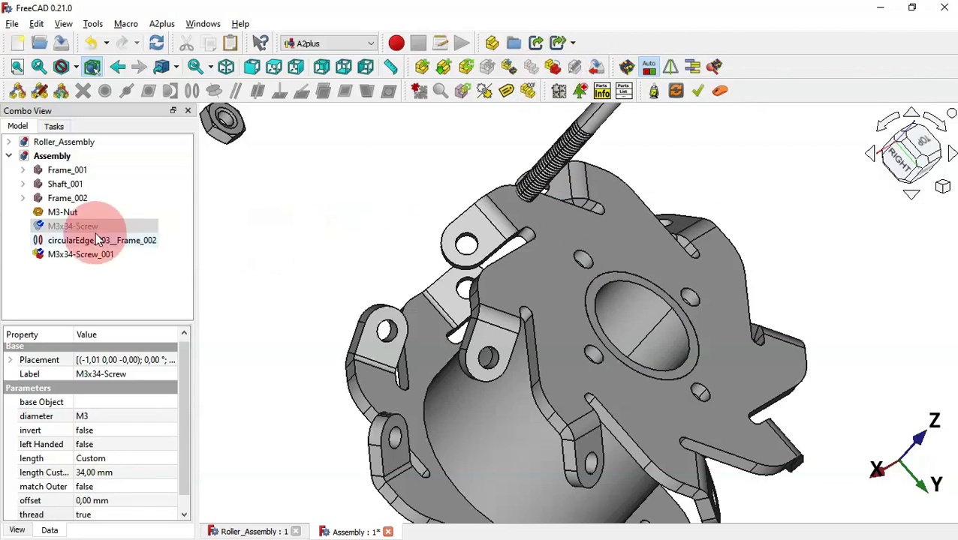
left_click(123, 228)
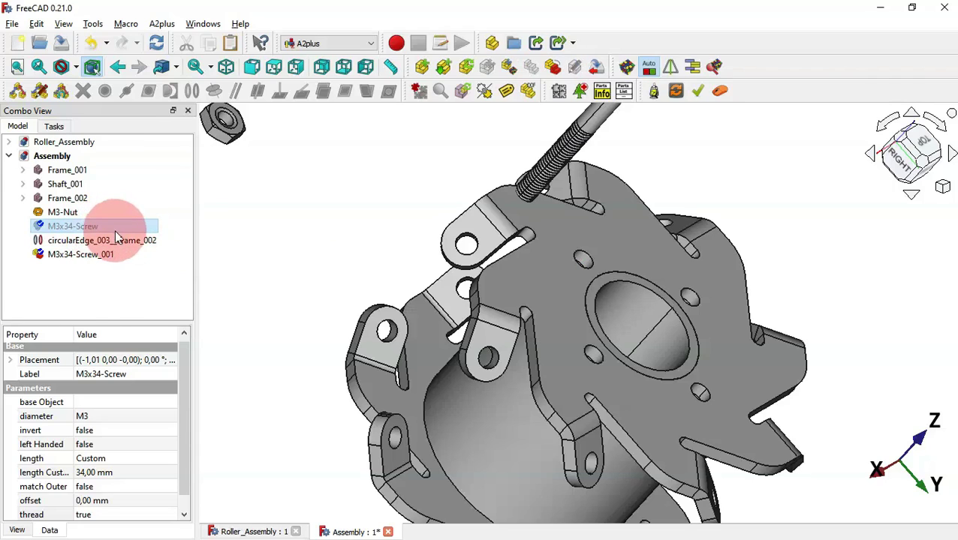
left_click(290, 258)
- Constrain the converted screw head's circular edge to the same Frame_002 bolt hole, with opposed direction and 0 mm offset
scroll(288, 254, "down", 4)
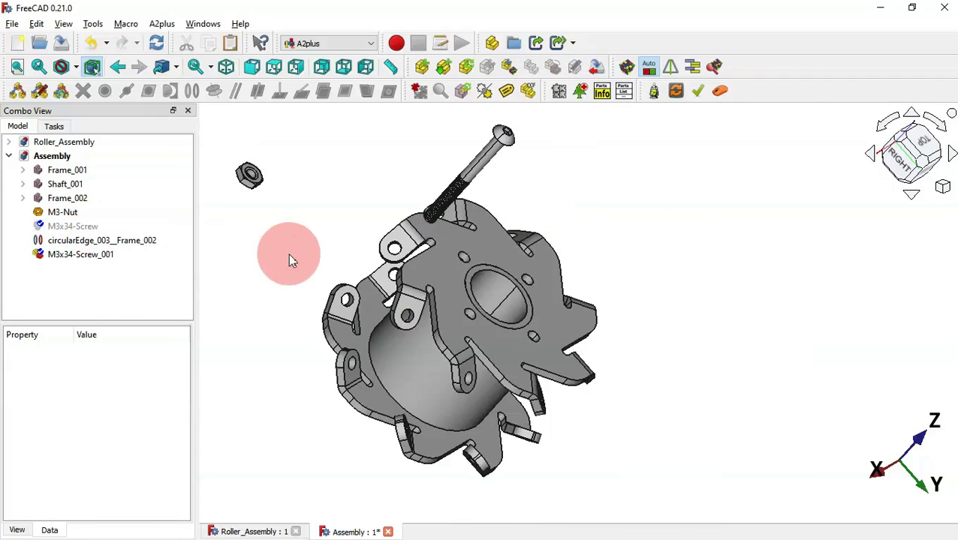
scroll(409, 178, "up", 5)
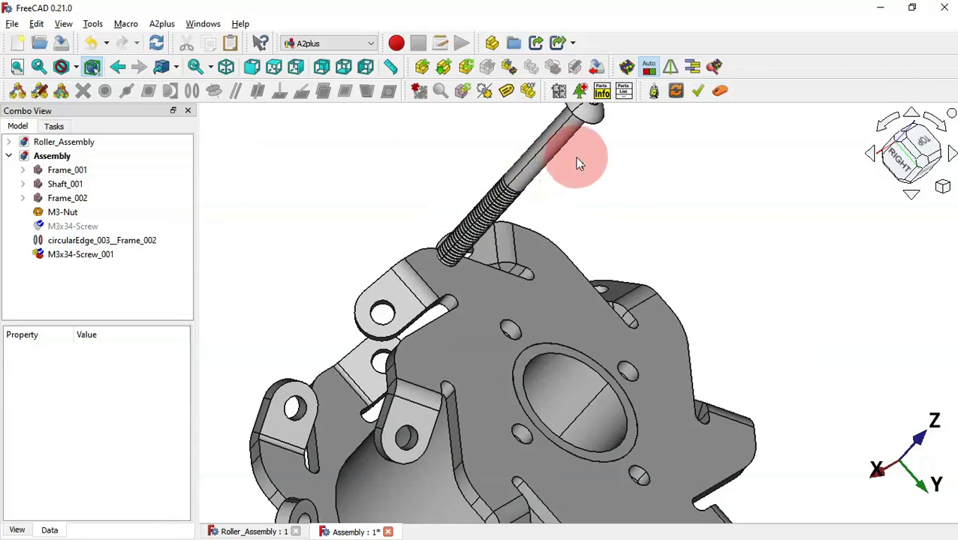
left_click(591, 123)
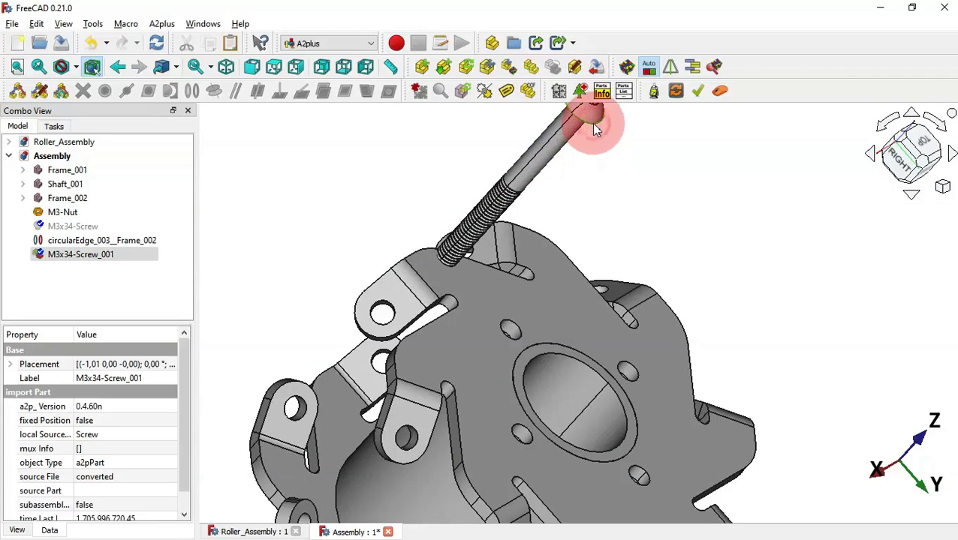
left_click(510, 325, "ctrl")
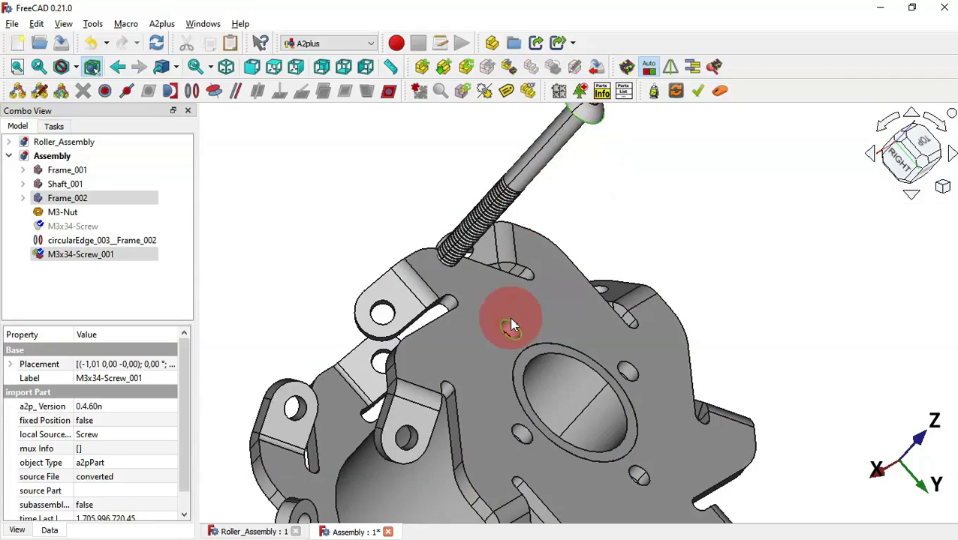
left_click(192, 91)
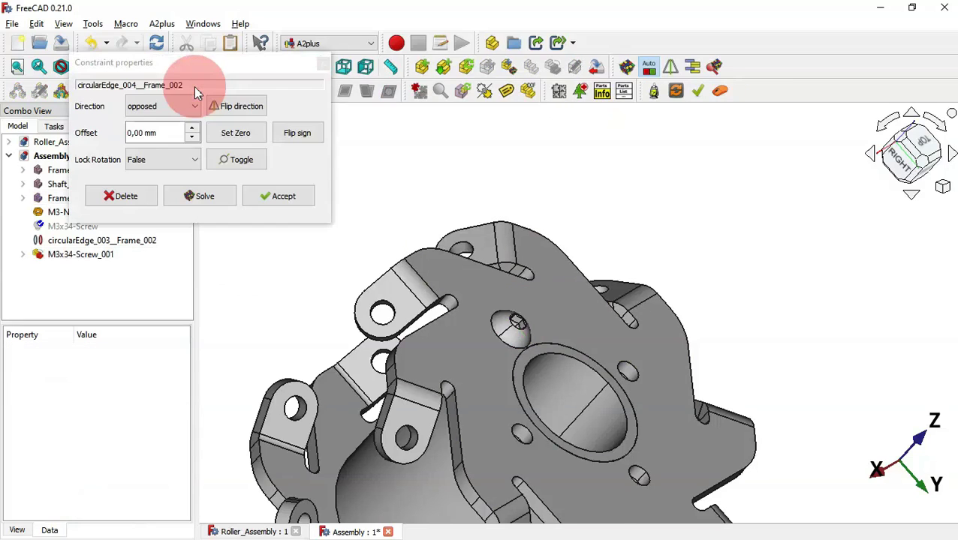
left_click(253, 198)
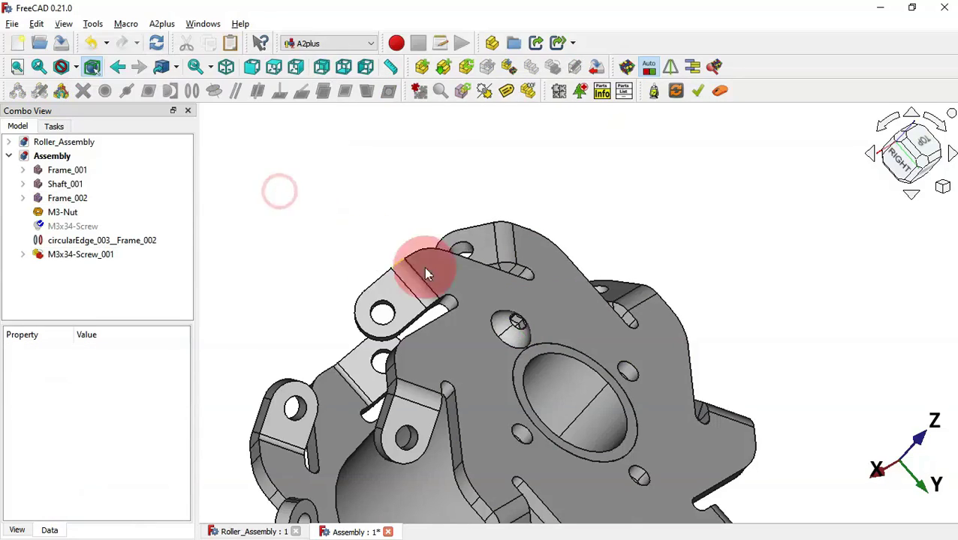
- Duplicate the converted M3x34 screw and place three copies beside the wheel
left_click(510, 330)
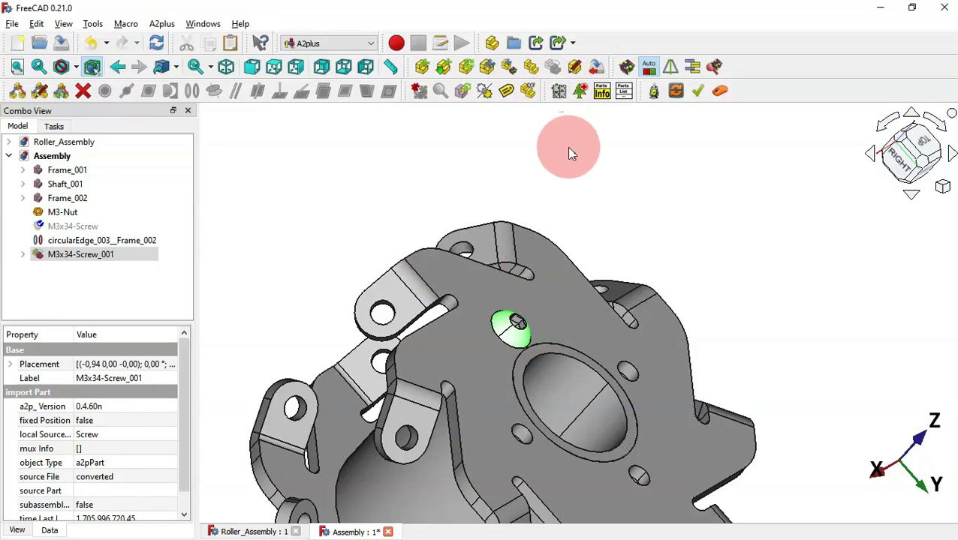
left_click(532, 68)
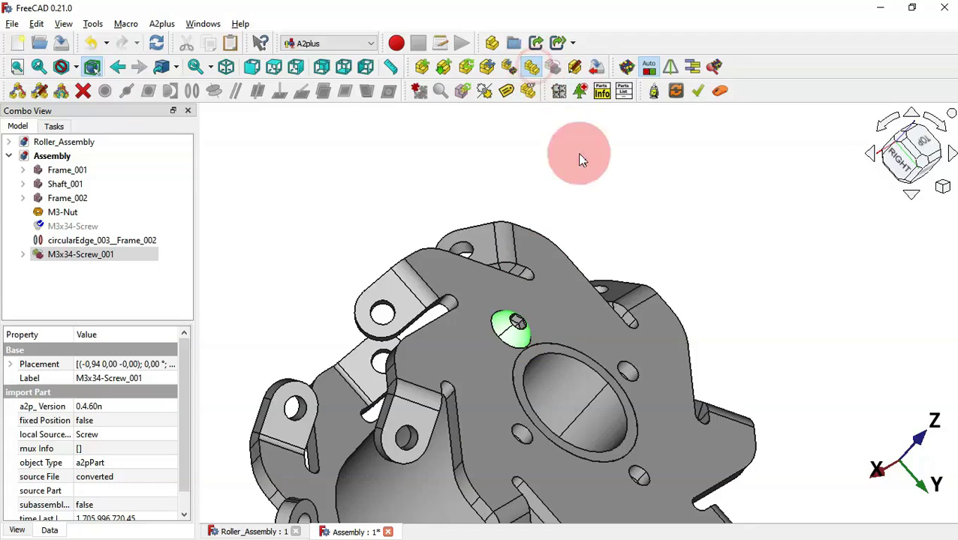
left_click(678, 273, "shift")
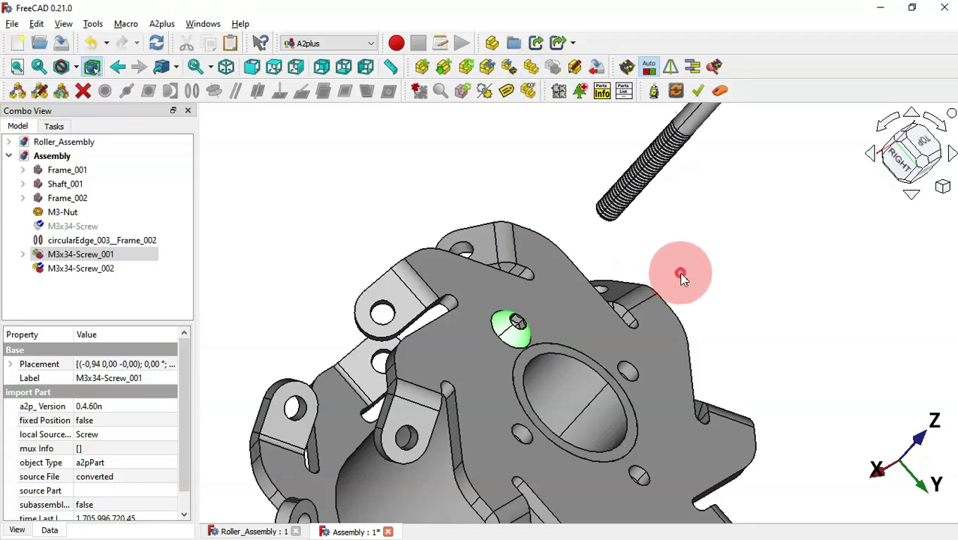
left_click(764, 350, "shift")
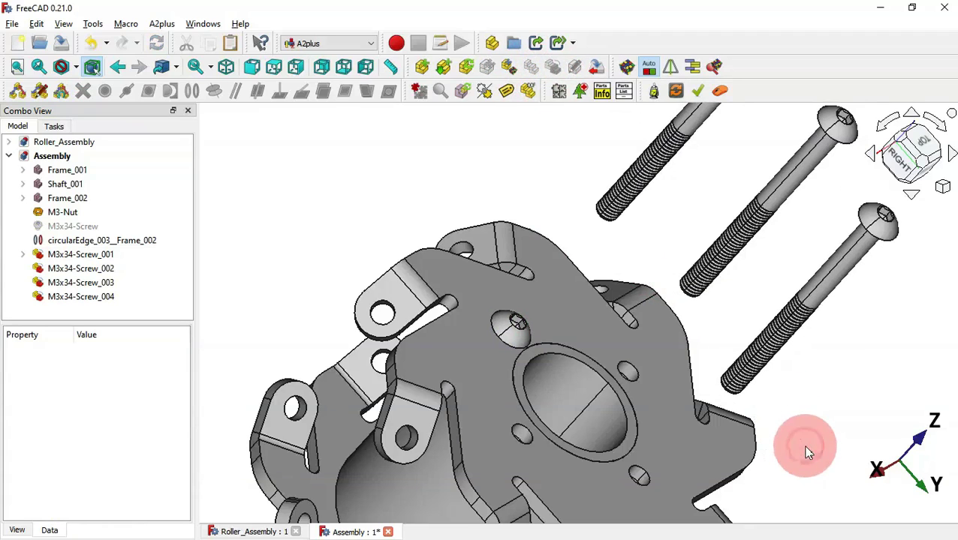
- Constrain M3x34-Screw_003 by circular edge to the Frame_002 bolt hole directly below the fitted screw, with opposed direction and 0 mm offset
scroll(627, 278, "down", 2)
scroll(732, 338, "up", 2)
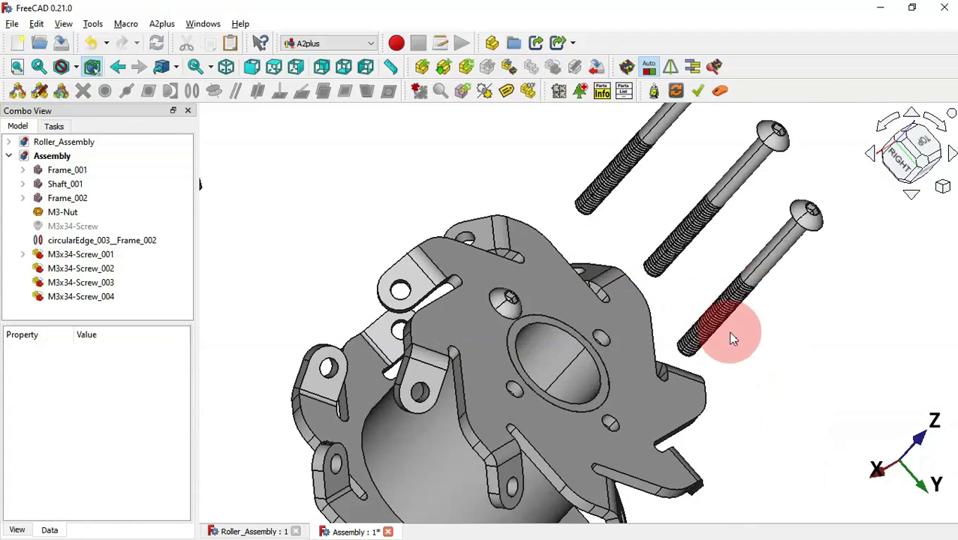
left_click(778, 151)
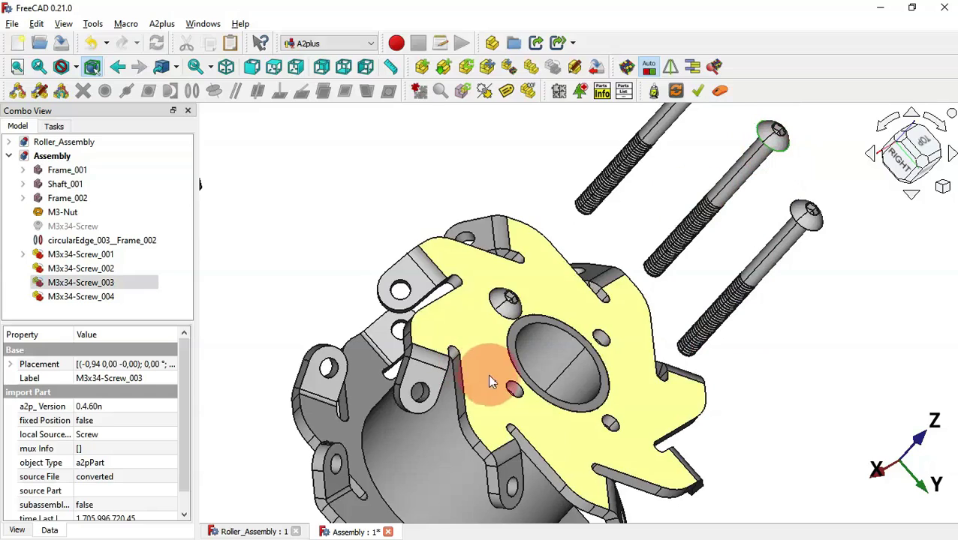
left_click(512, 385)
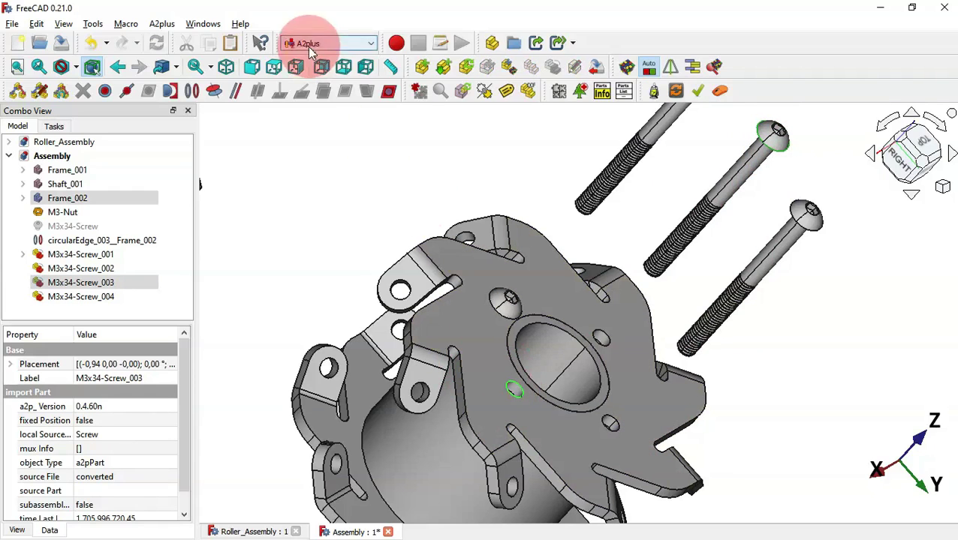
left_click(193, 91)
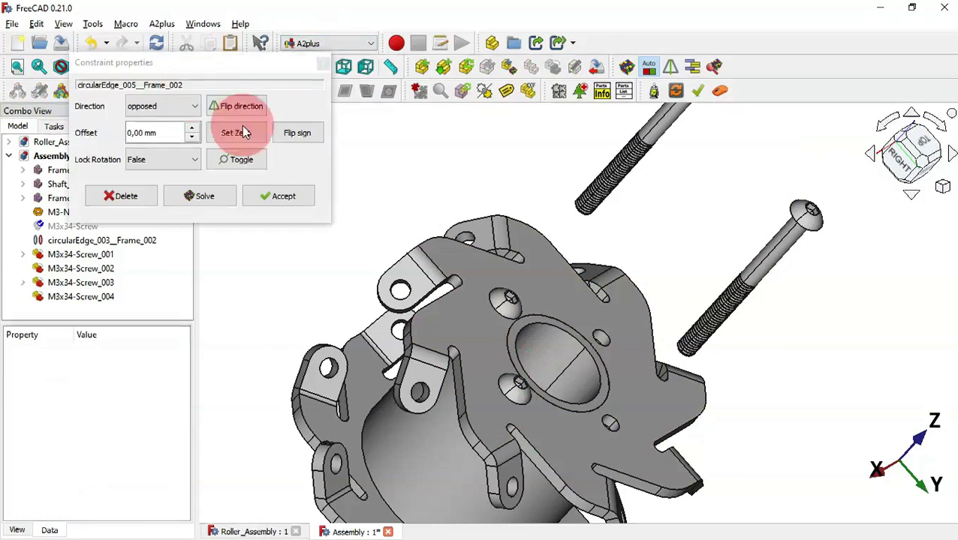
left_click(300, 193)
- Constrain the M3x34-Screw_004 head by circular edge to the upper of the two free Frame_002 bolt holes
left_click(817, 234)
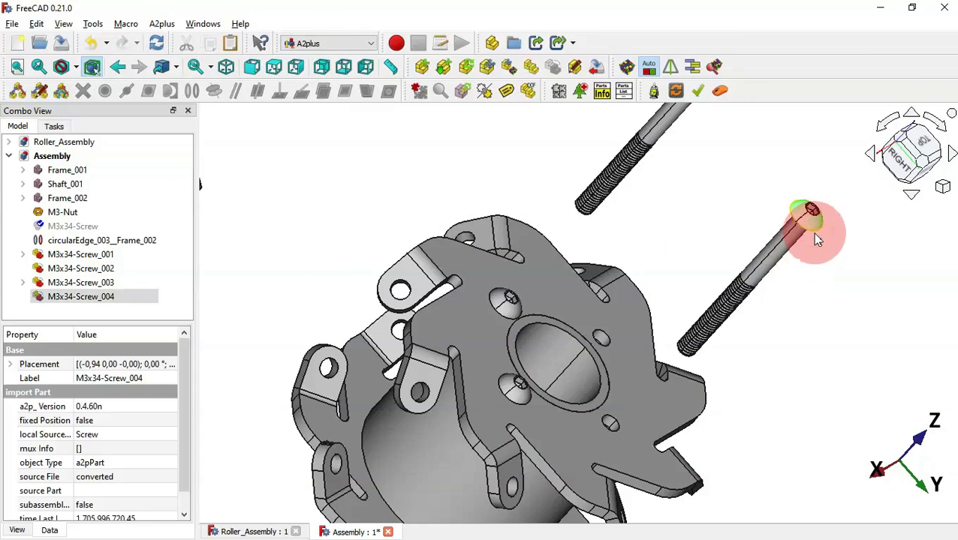
left_click(603, 336)
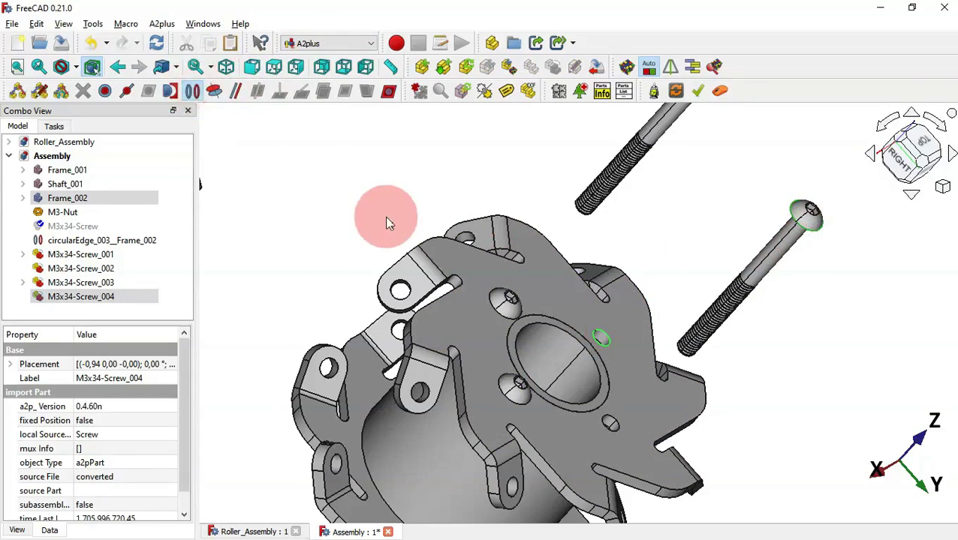
left_click(193, 92)
left_click(300, 197)
- Constrain the M3x34-Screw_002 head by circular edge to the last free Frame_002 bolt hole
scroll(621, 311, "down", 3)
left_click(664, 190)
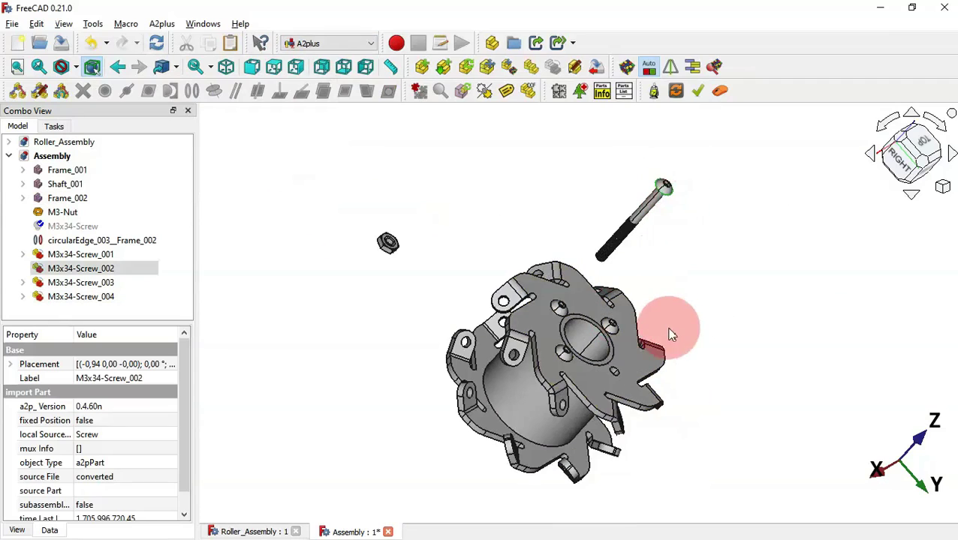
scroll(671, 336, "up", 3)
left_click(586, 393)
left_click(193, 92)
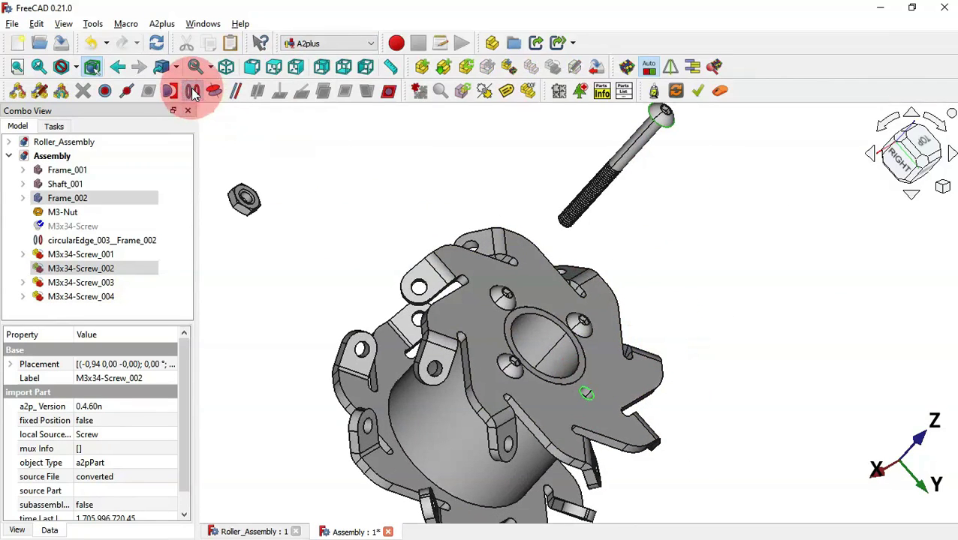
left_click(293, 197)
- Convert the M3-Nut into an A2plus part
scroll(232, 188, "up", 3)
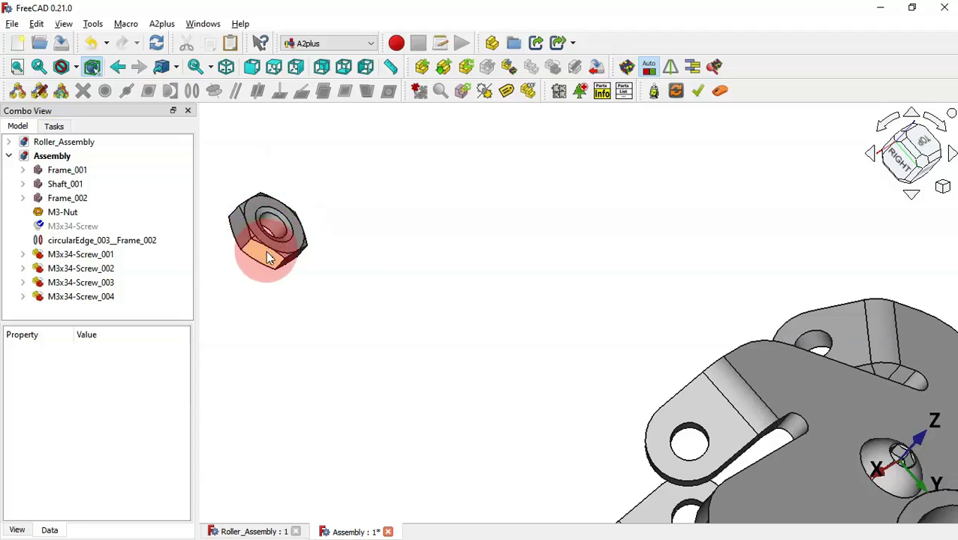
left_click(279, 214)
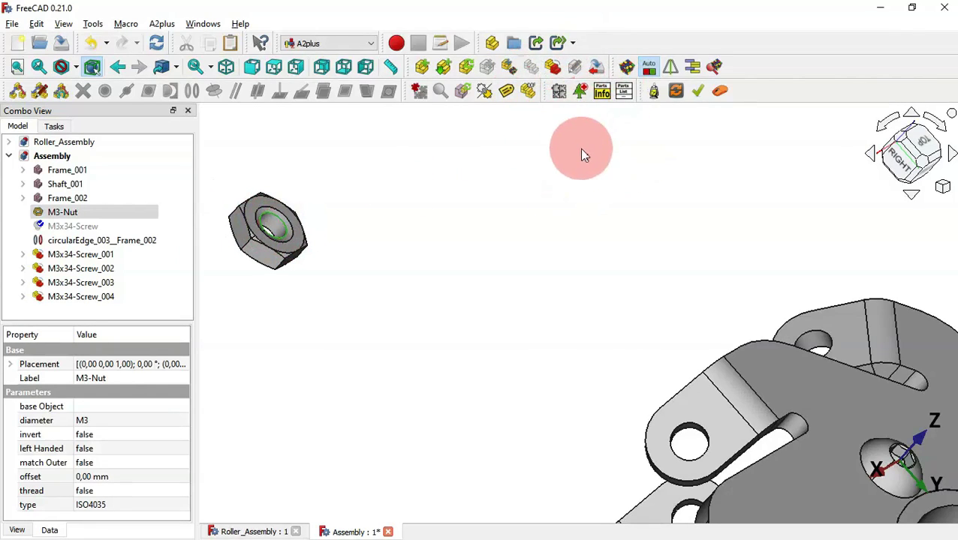
left_click(554, 67)
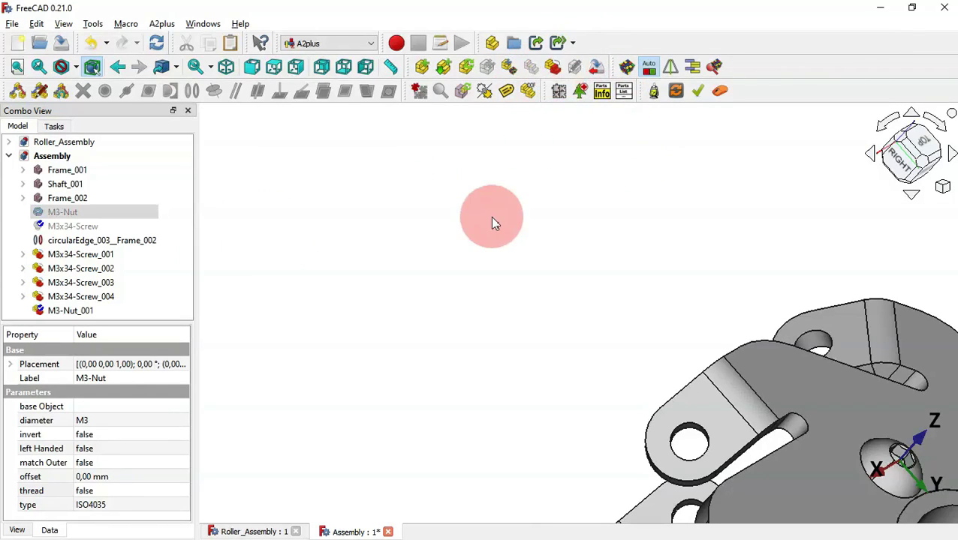
- Put the converted M3-Nut_001 in transform mode to locate it away from the wheel, and leave transform mode
scroll(492, 218, "down", 3)
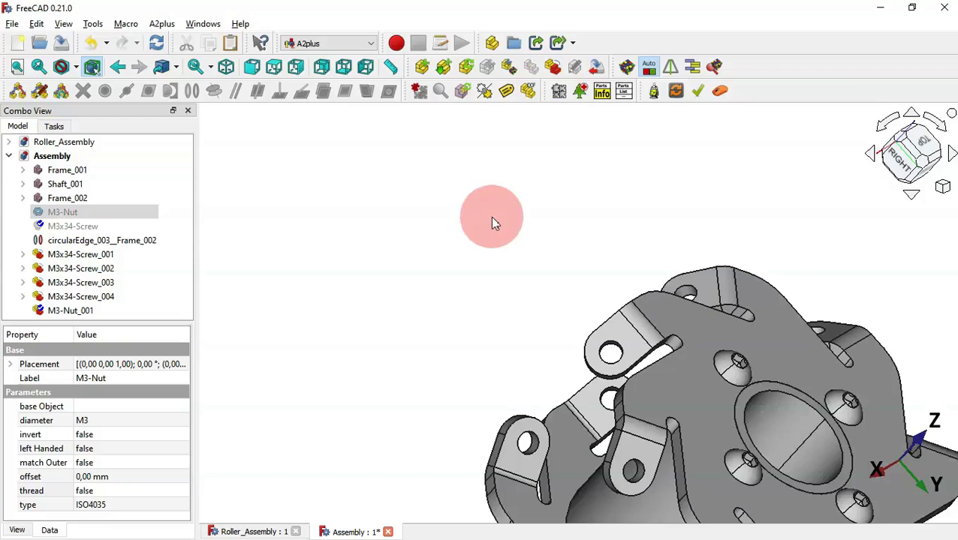
double_click(91, 310)
left_click_drag(424, 313, 386, 267)
scroll(386, 263, "down", 5)
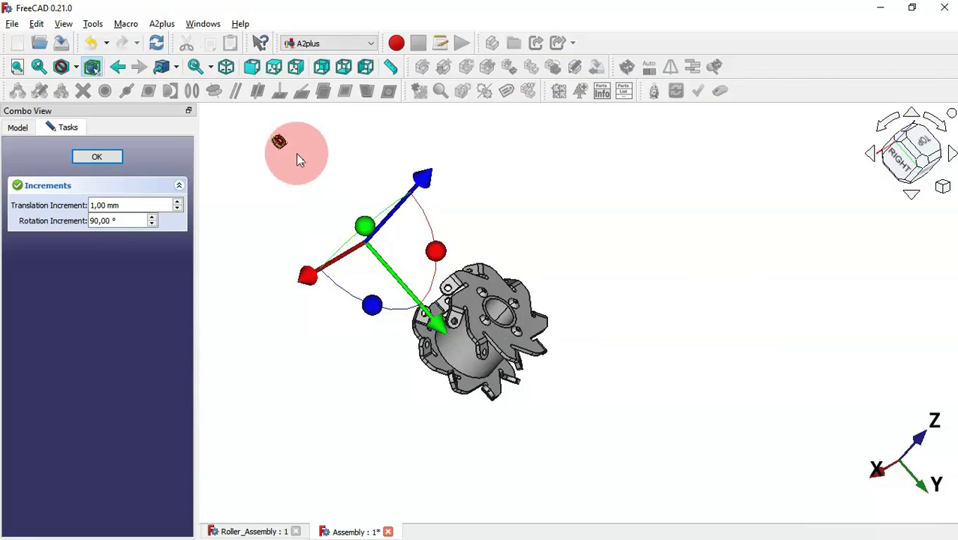
left_click(104, 156)
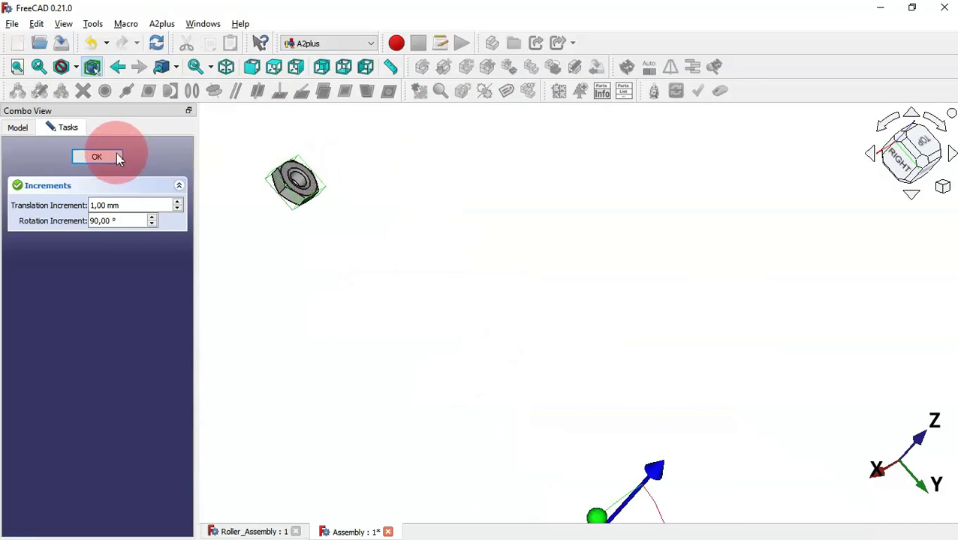
scroll(252, 165, "up", 6)
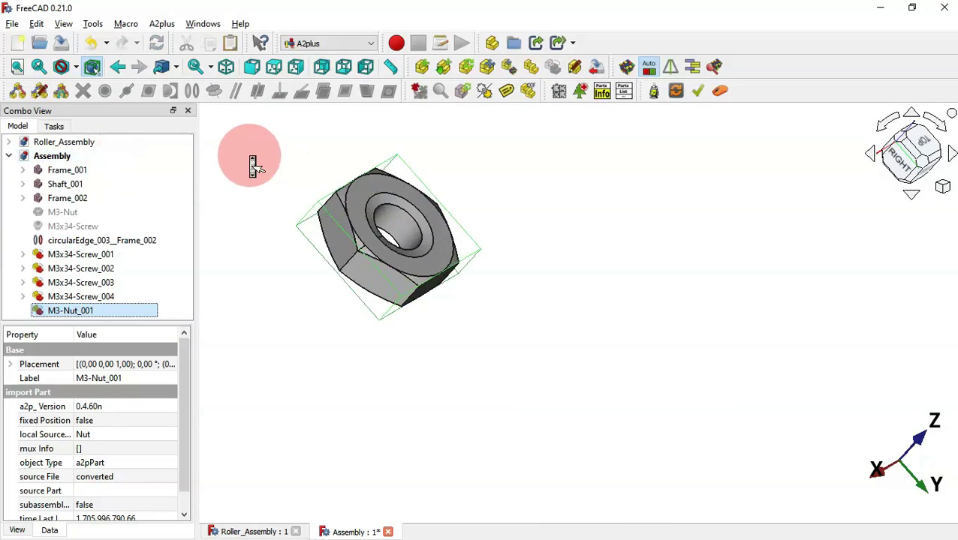
left_click(397, 198)
left_click(412, 222)
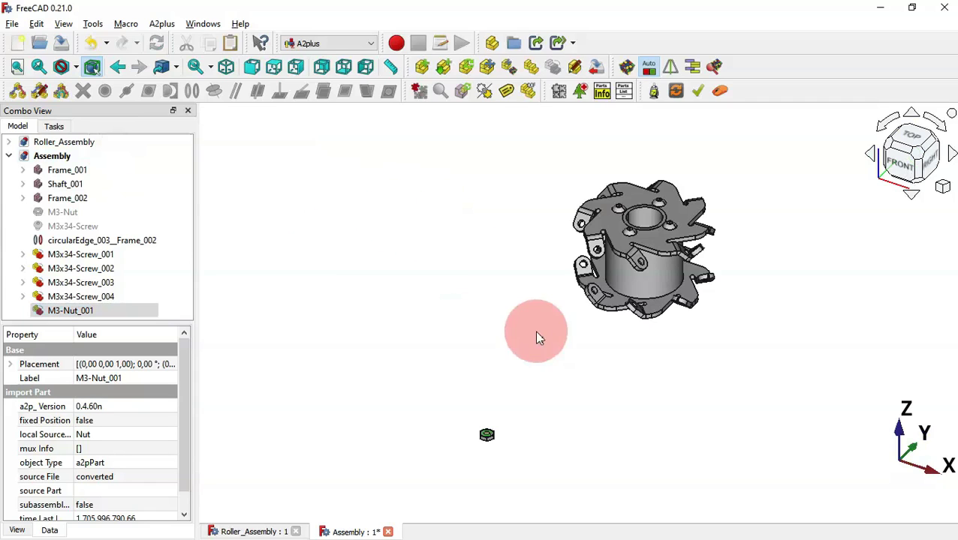
middle_click_drag(539, 335, 531, 187)
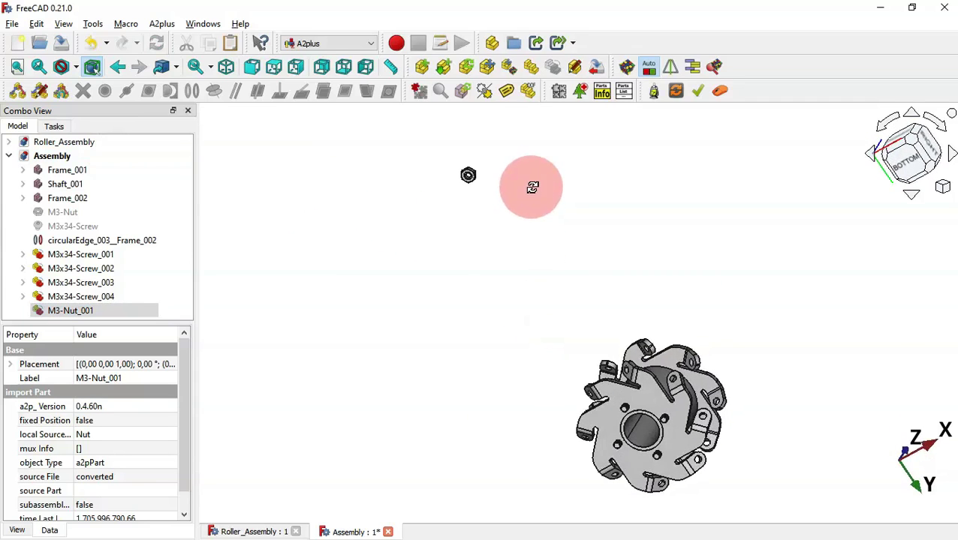
scroll(643, 411, "up", 8)
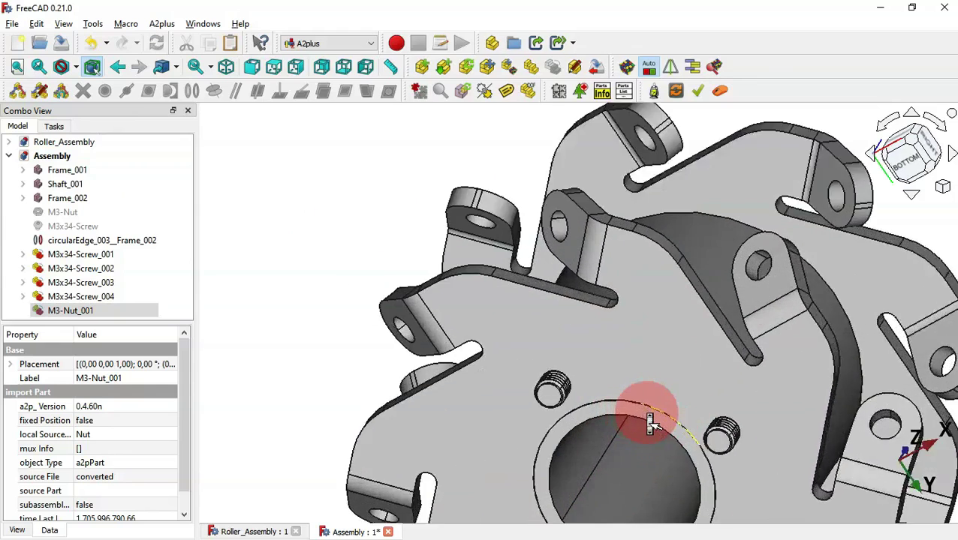
scroll(646, 414, "up", 3)
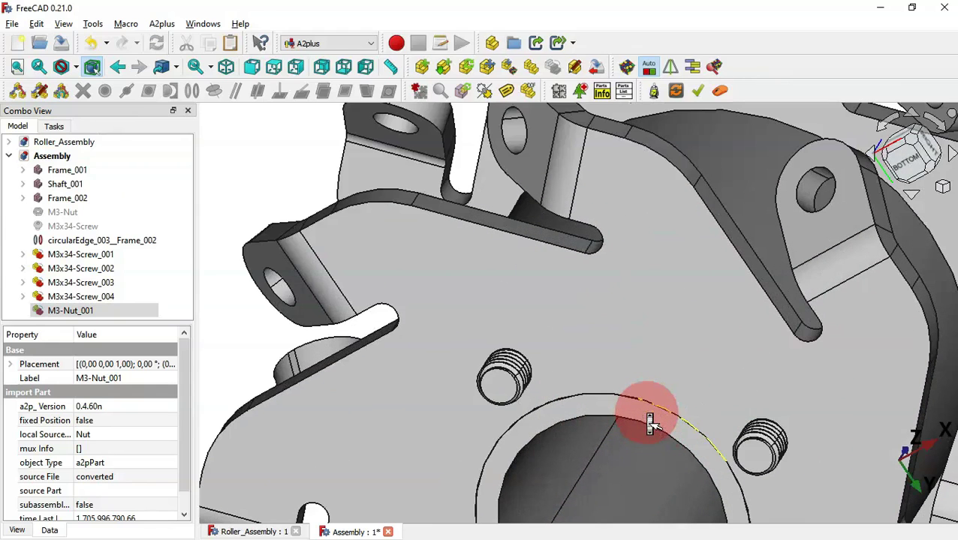
- Hide the four fitted M3x34 screws to expose the bolt holes in Frame_001
left_click(488, 390)
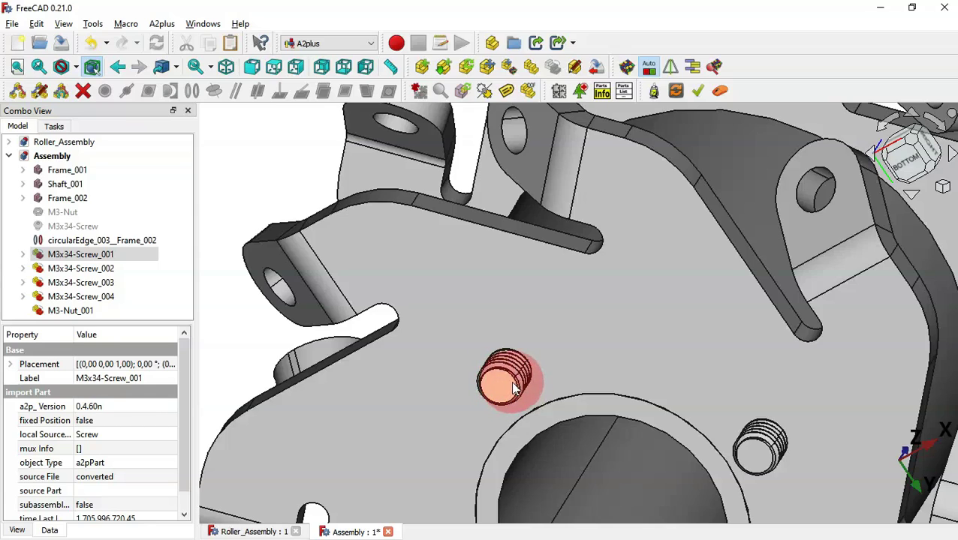
key("space")
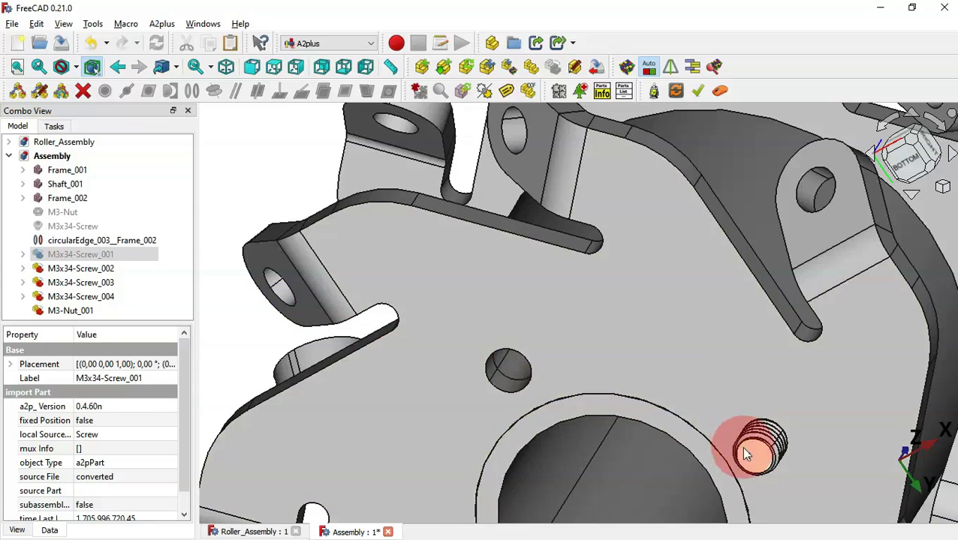
left_click(743, 450)
key("space")
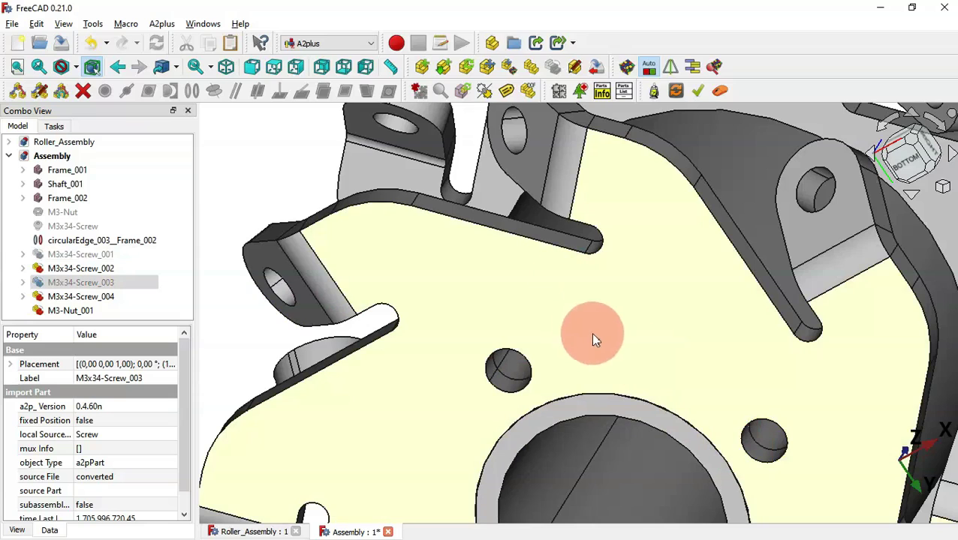
scroll(592, 338, "down", 5)
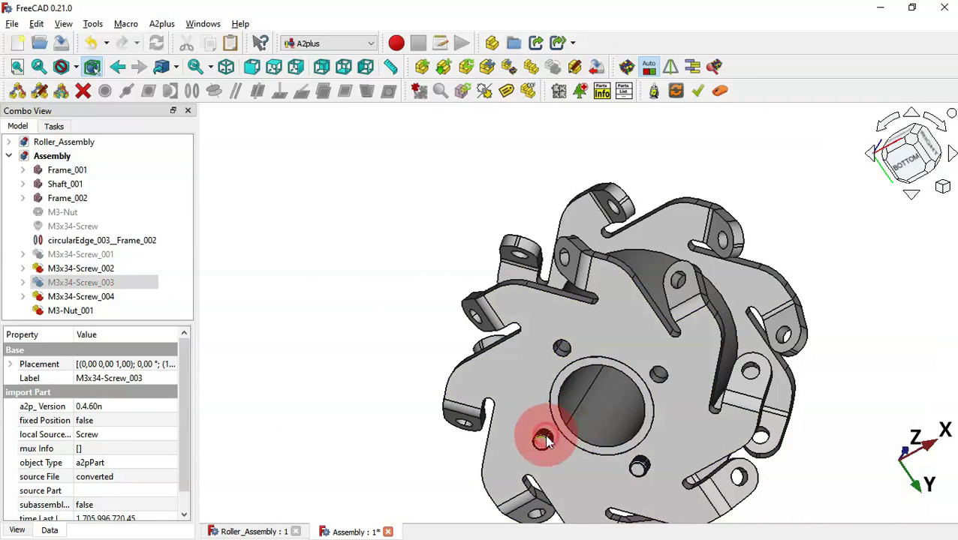
left_click(544, 441)
key("space")
left_click(643, 464)
key("space")
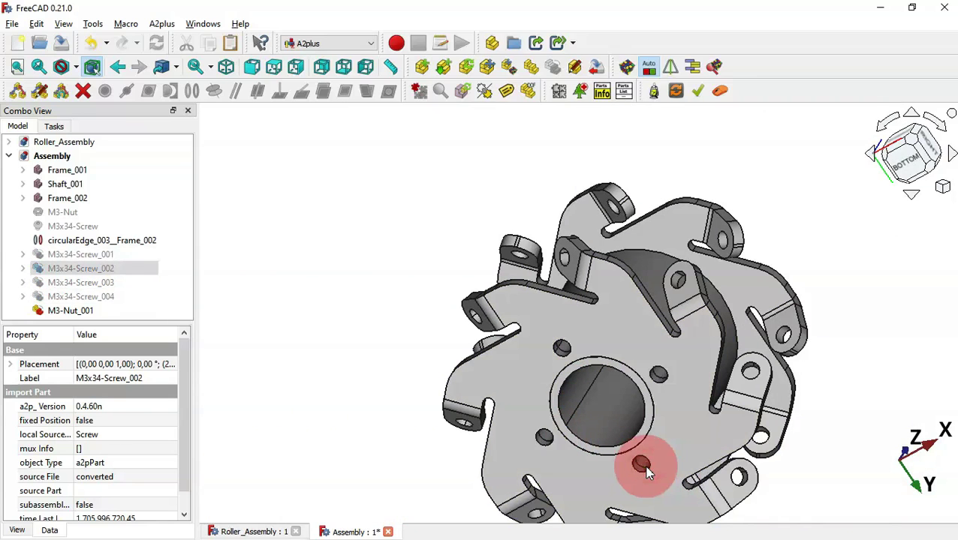
- Constrain M3-Nut_001 by its upper circular edge to a Frame_001 bolt hole, with aligned direction and 0 mm offset
key("0")
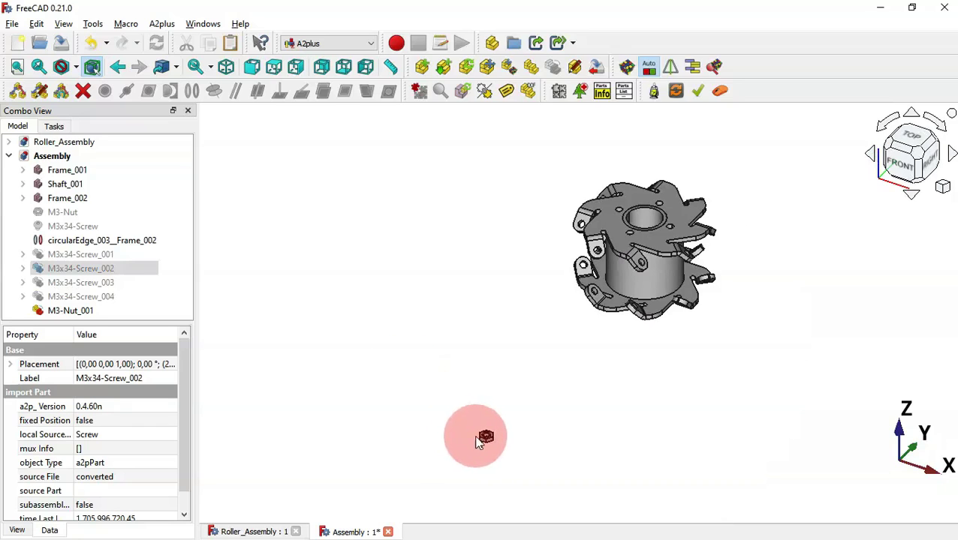
scroll(485, 442, "up", 10)
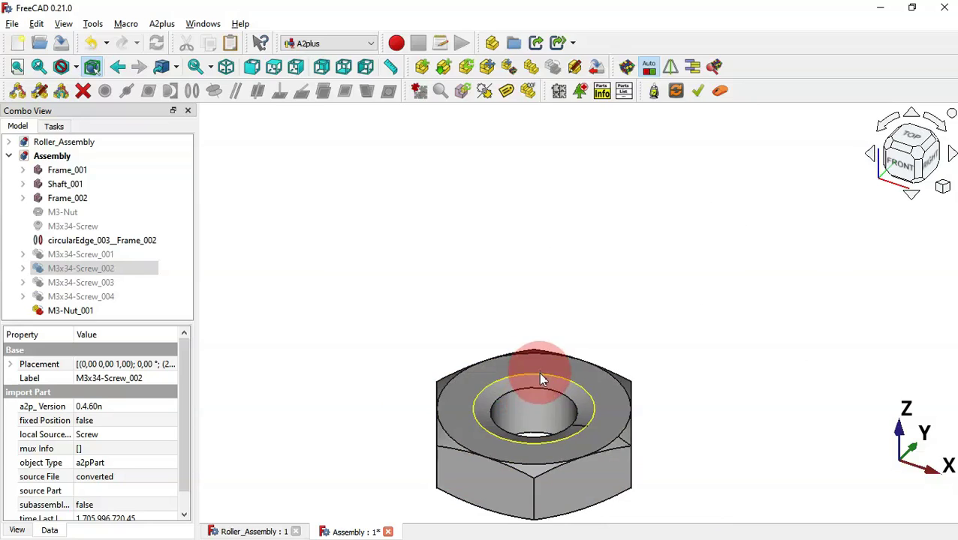
left_click(538, 372)
key("v")
key("f")
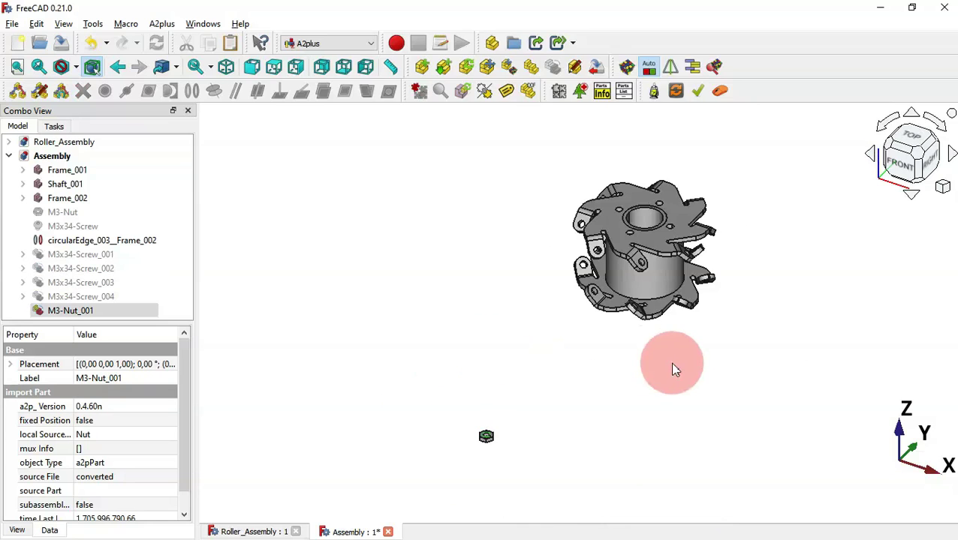
middle_click_drag(669, 361, 609, 186)
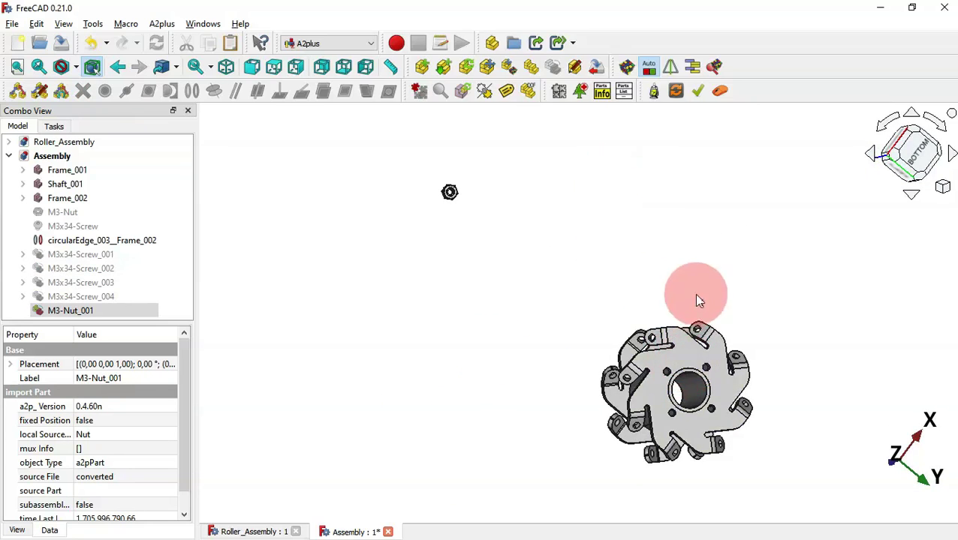
scroll(690, 352, "up", 5)
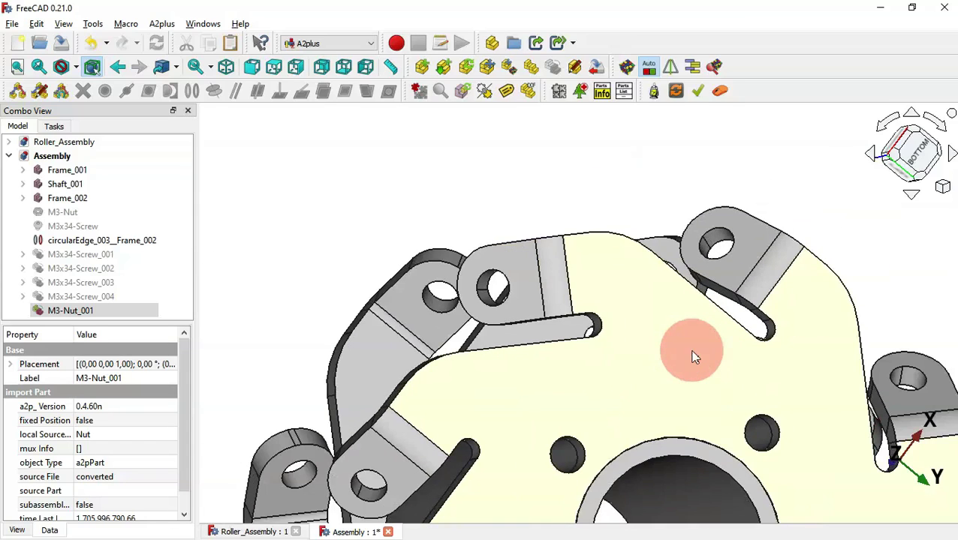
left_click(568, 455, "ctrl")
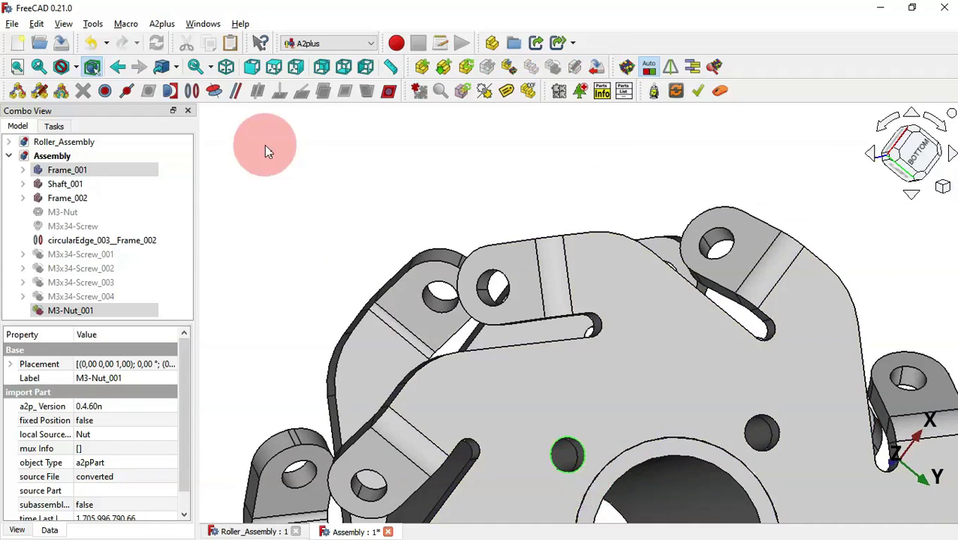
left_click(191, 90)
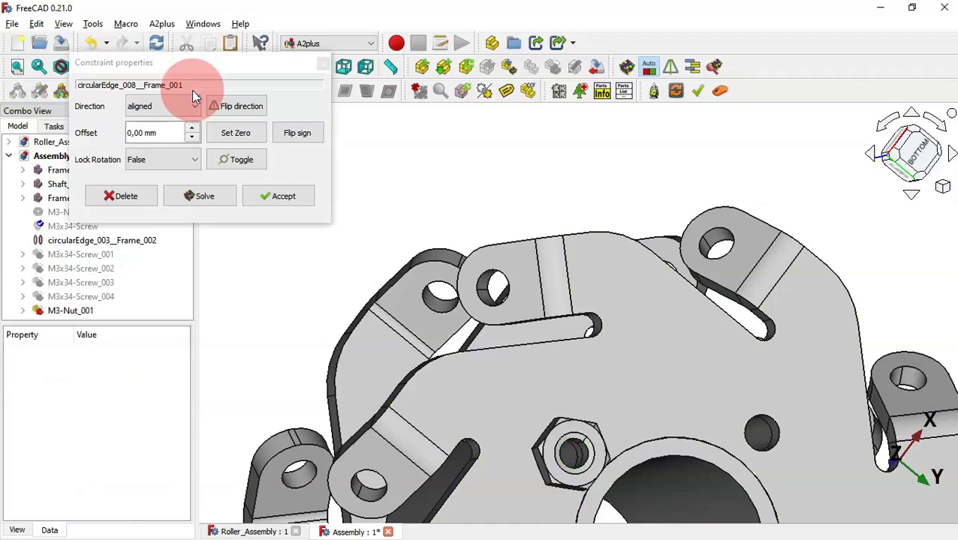
middle_click_drag(373, 175, 486, 218)
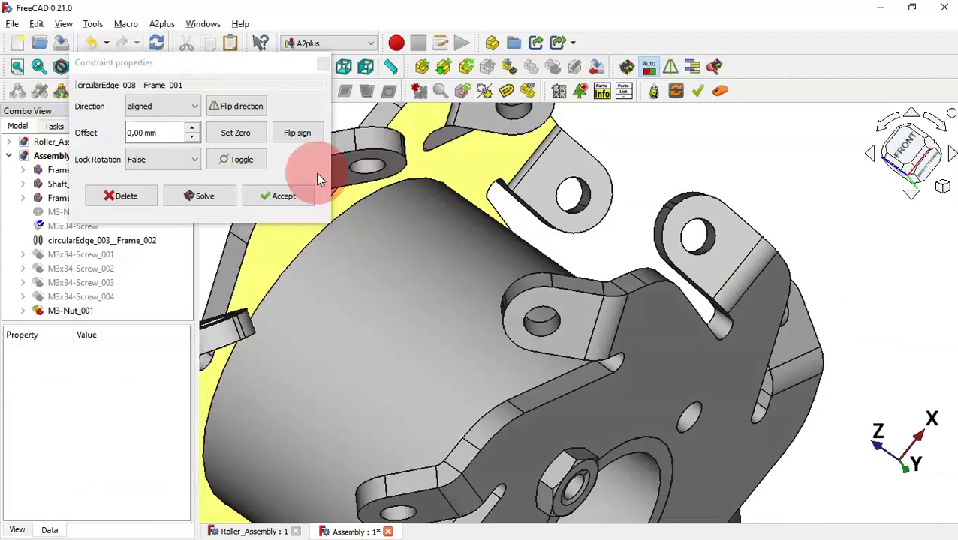
left_click(263, 195)
- Duplicate M3-Nut_001 and place three copies beside the wheel
scroll(391, 217, "down", 3)
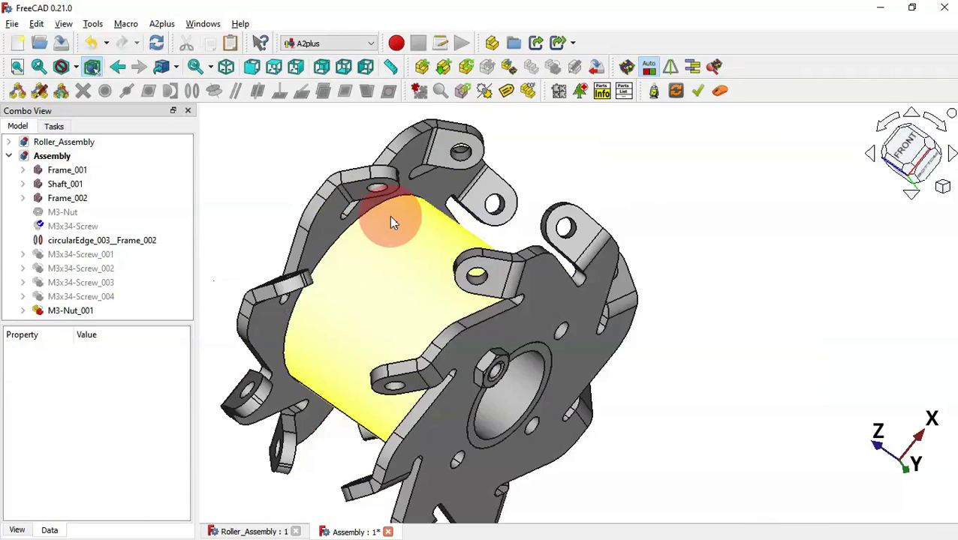
scroll(514, 397, "up", 2)
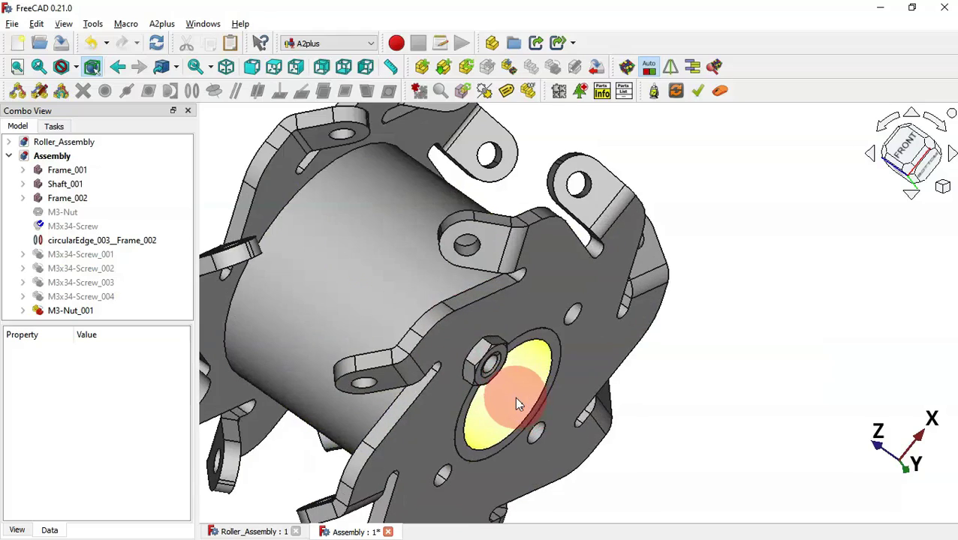
left_click(494, 363)
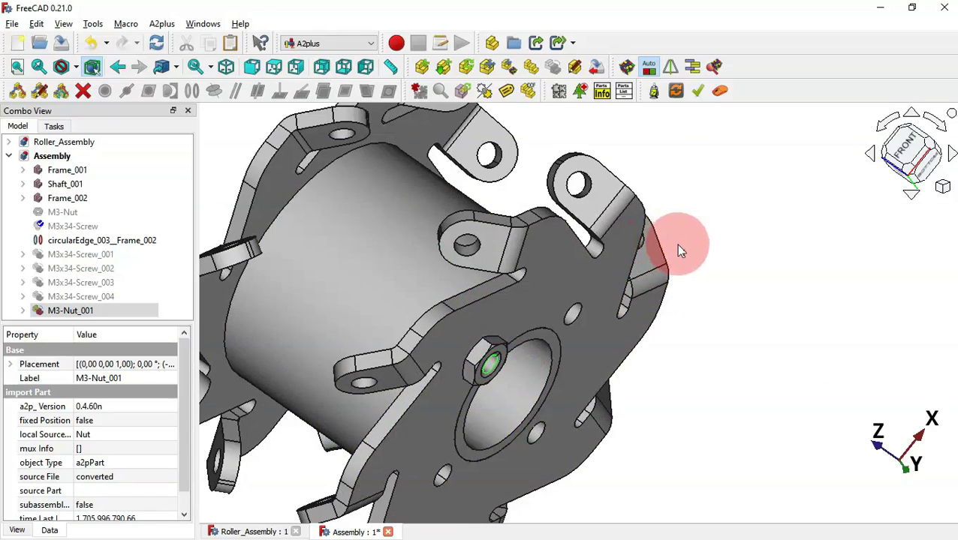
left_click(531, 68)
left_click(797, 366)
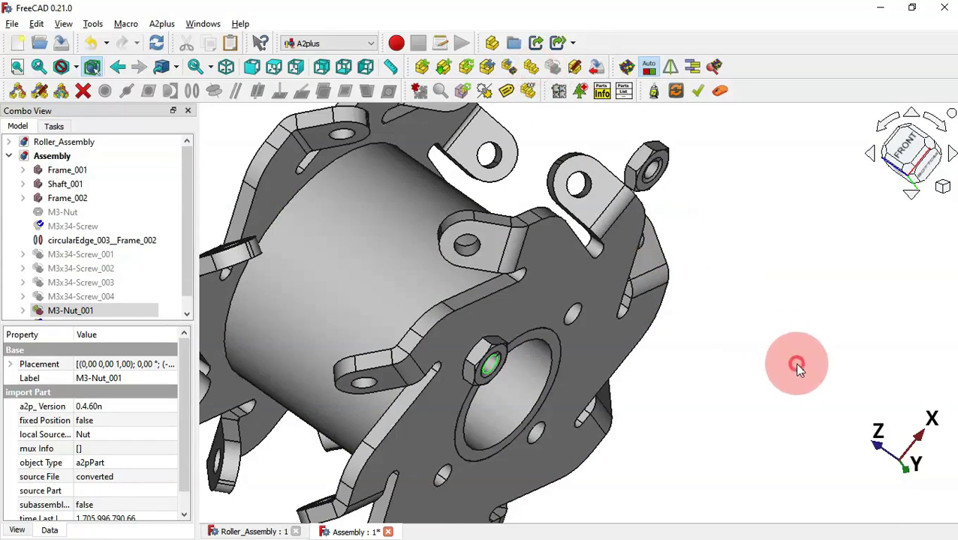
left_click(867, 512, "shift")
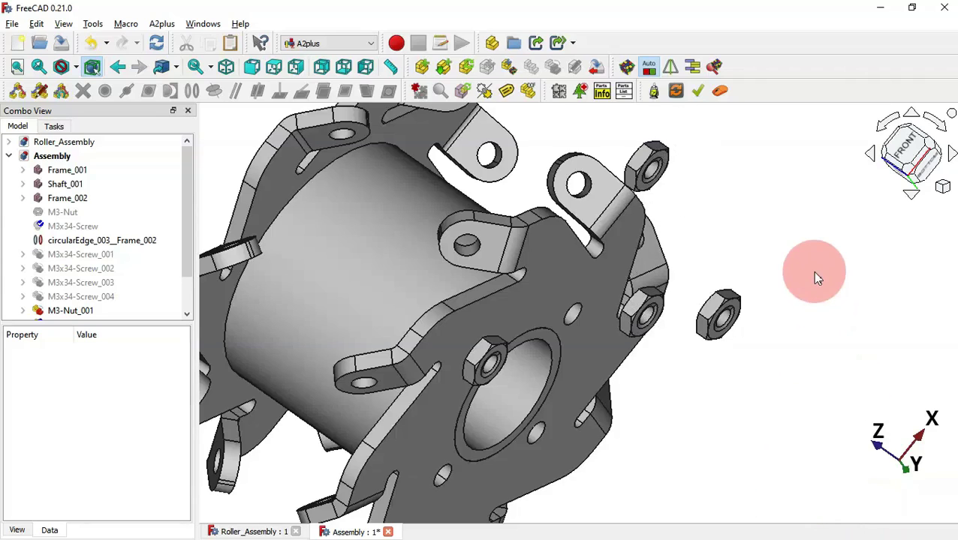
- Constrain M3-Nut_002 by its circular edge to a free Frame_001 bolt hole, with opposed direction and 0 mm offset
left_click(653, 187)
left_click(444, 472, "ctrl")
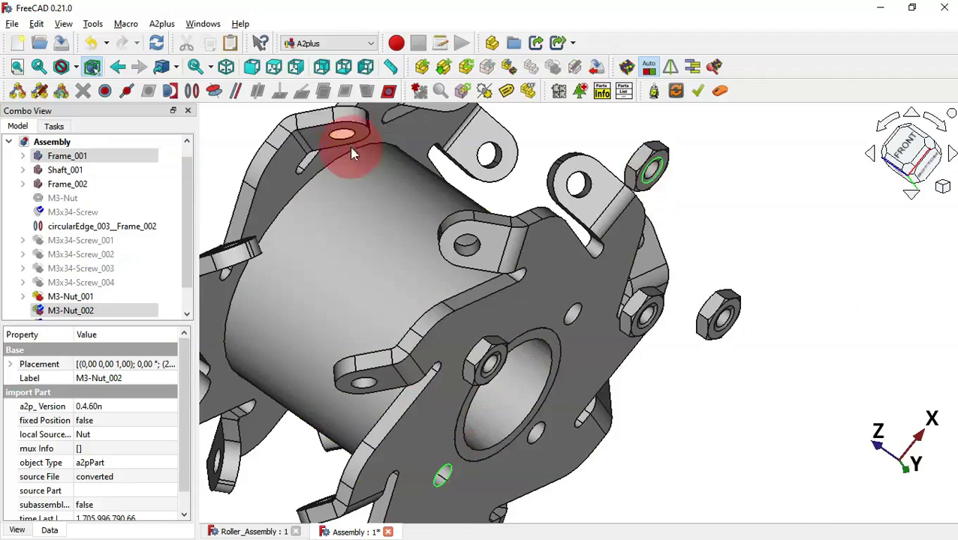
left_click(192, 91)
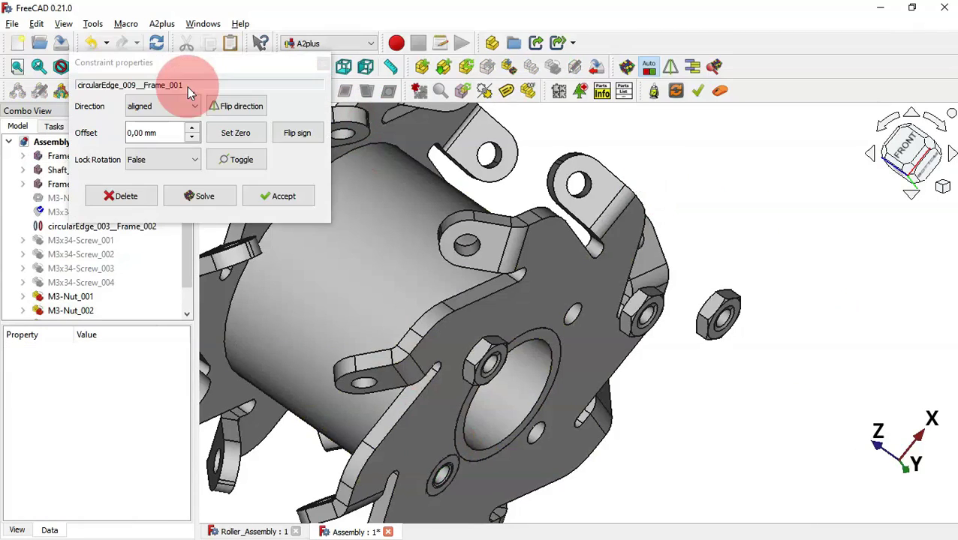
left_click(236, 109)
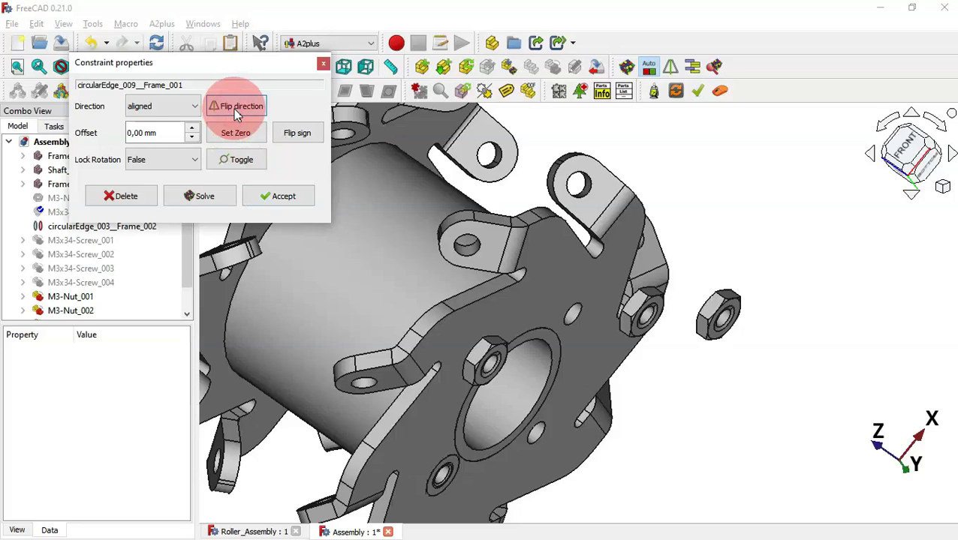
left_click(277, 197)
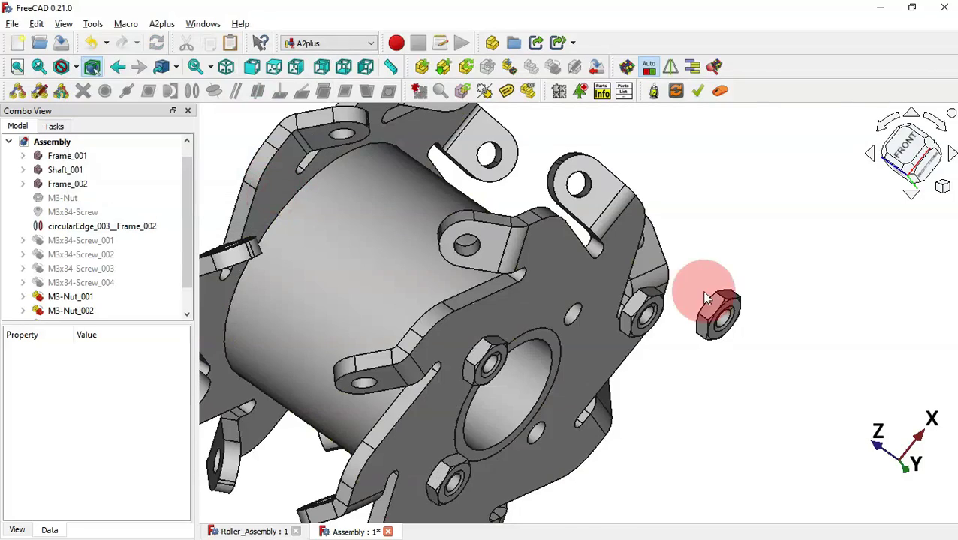
- Constrain M3-Nut_004 by its circular edge to the next free Frame_001 bolt hole, with opposed direction and 0 mm offset
left_click(647, 325)
left_click(538, 435, "ctrl")
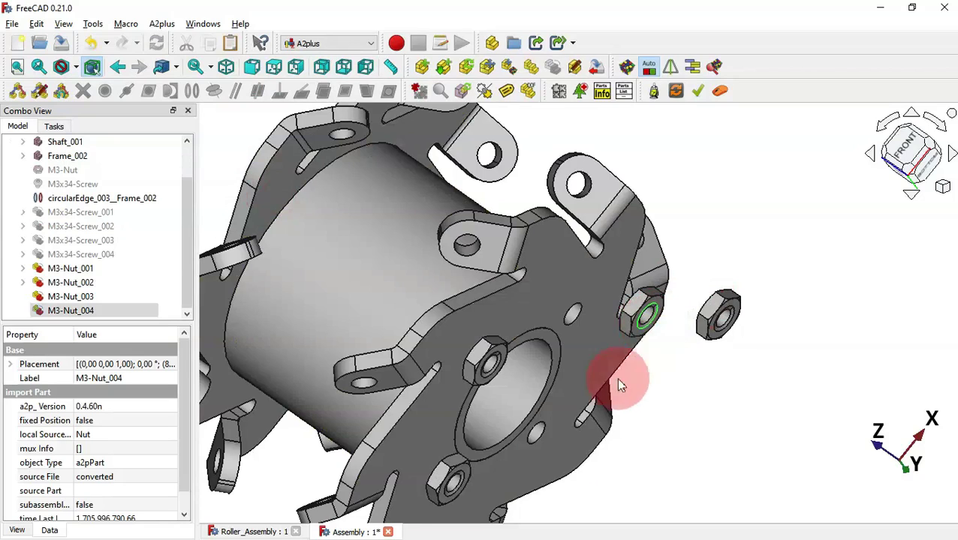
left_click(192, 90)
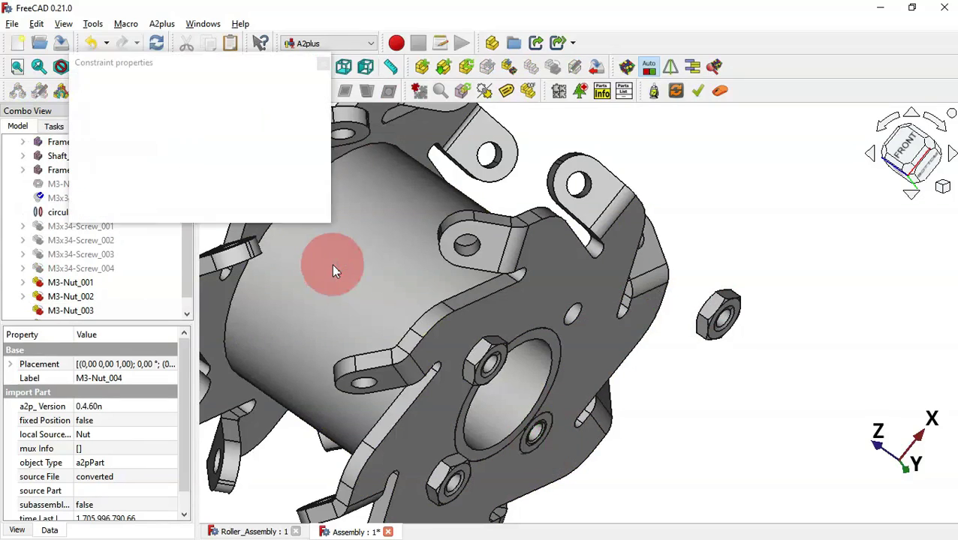
left_click(240, 106)
left_click(286, 198)
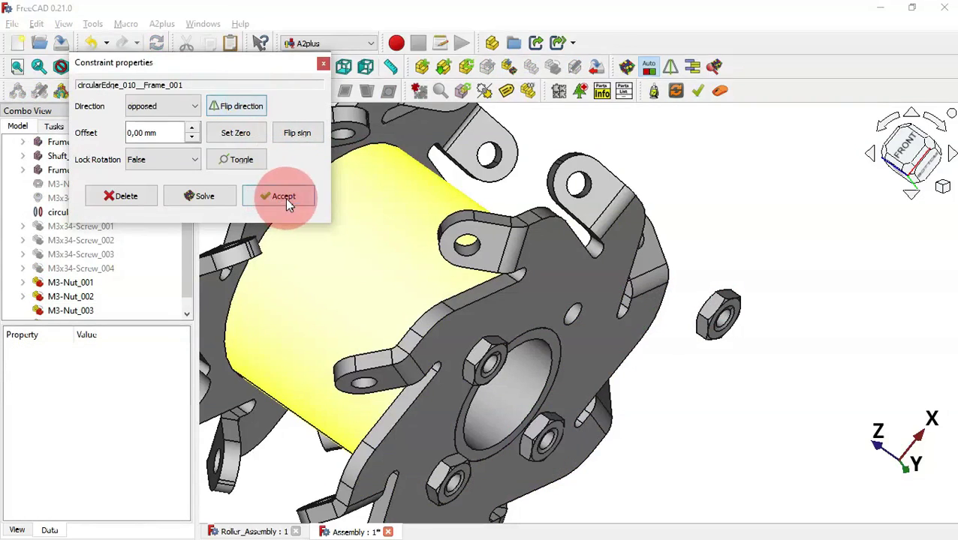
- Constrain M3-Nut_003 by its circular edge to the last free Frame_001 bolt hole, with opposed direction and 0 mm offset
left_click(729, 313)
left_click(574, 319, "ctrl")
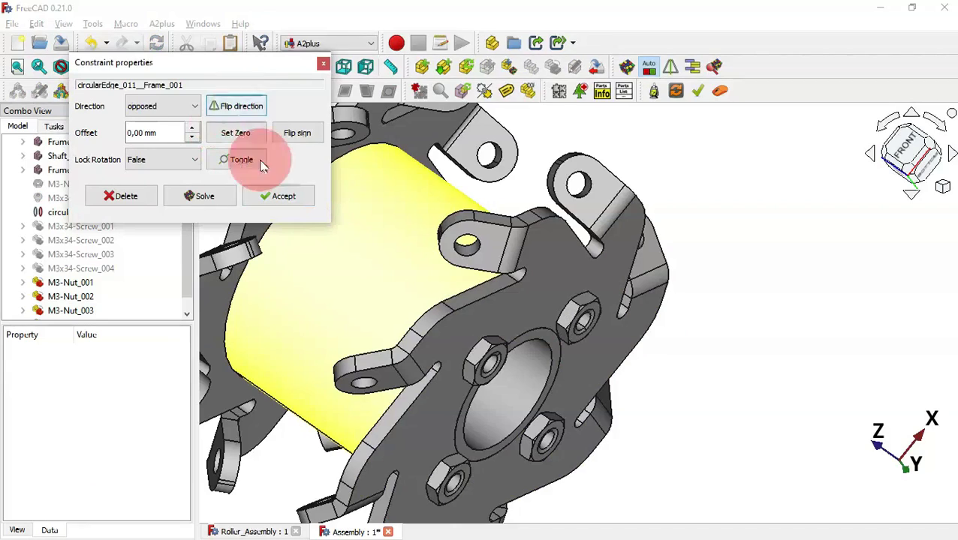
left_click(279, 196)
- Show the four hidden screws M3x34-Screw_001 to M3x34-Screw_004 again
key("0")
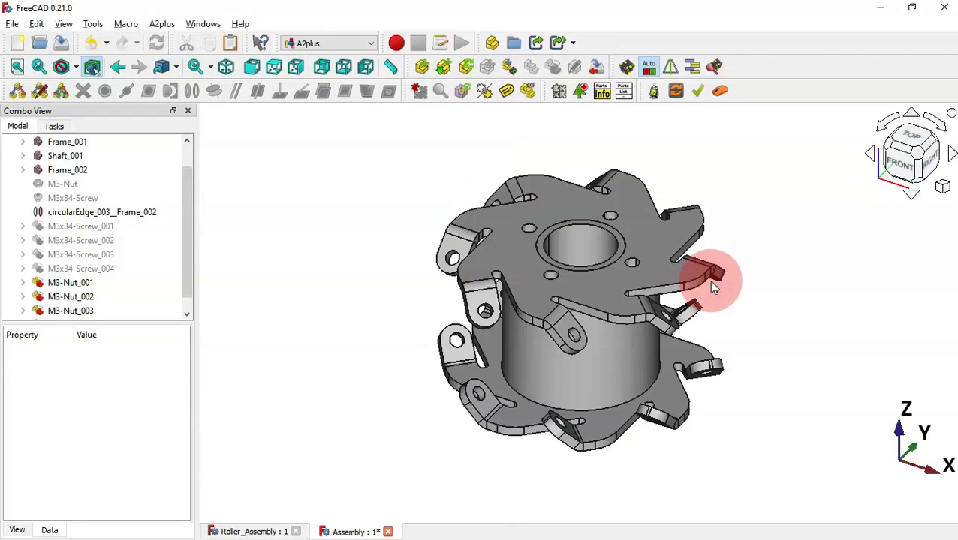
left_click(95, 226)
left_click(117, 268, "shift")
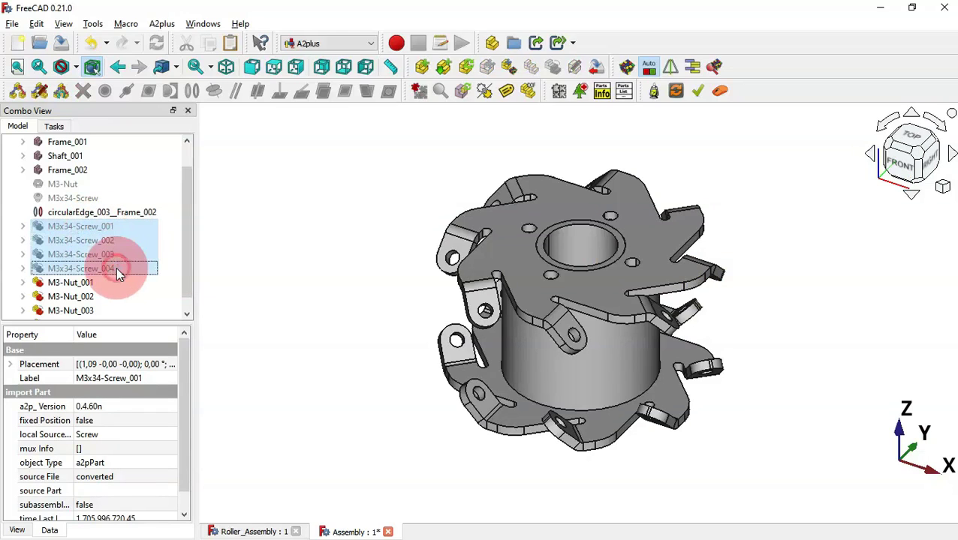
left_click(432, 300)
left_click_drag(431, 301, 449, 199)
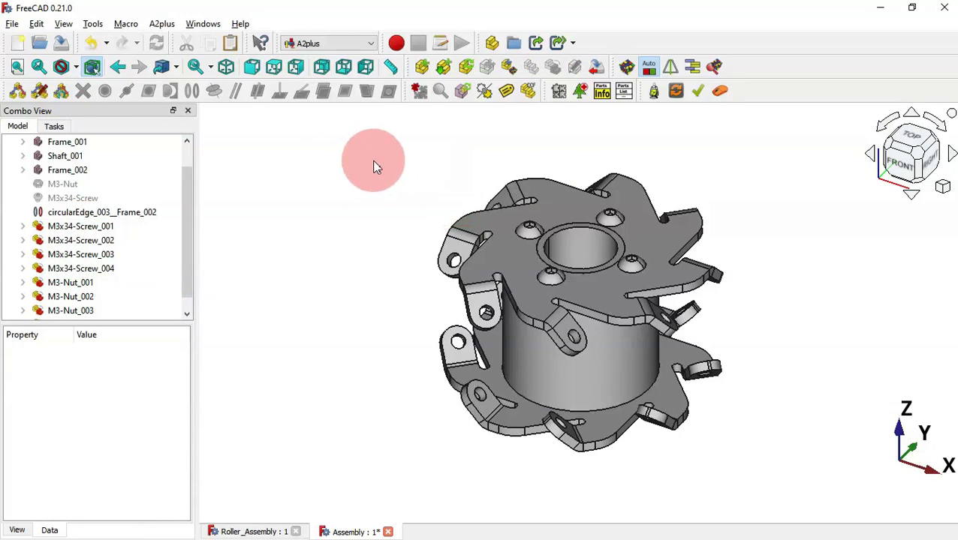
- Import Roller_Assembly.FCStd into the assembly and place it beside the wheel's Frame_001 side
left_click(424, 66)
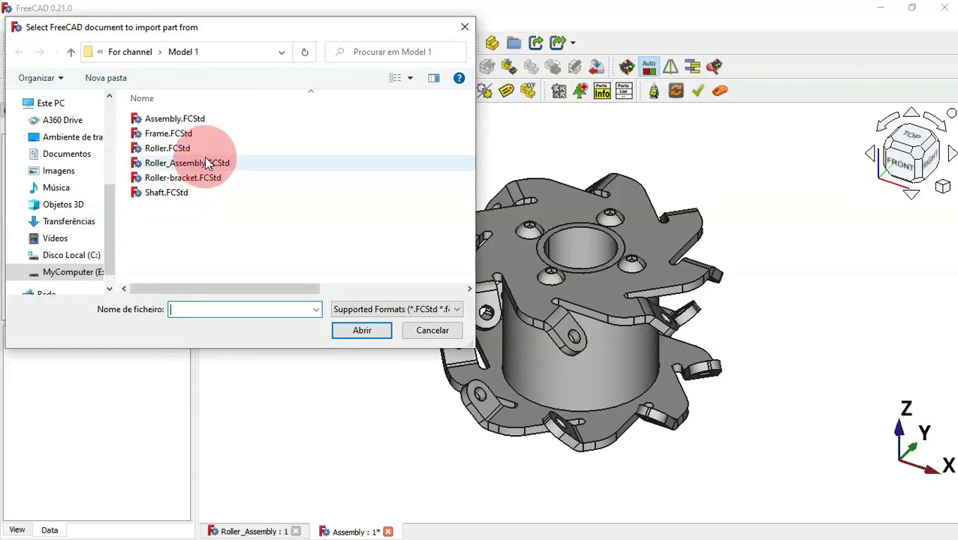
double_click(279, 164)
middle_click_drag(375, 283, 567, 174)
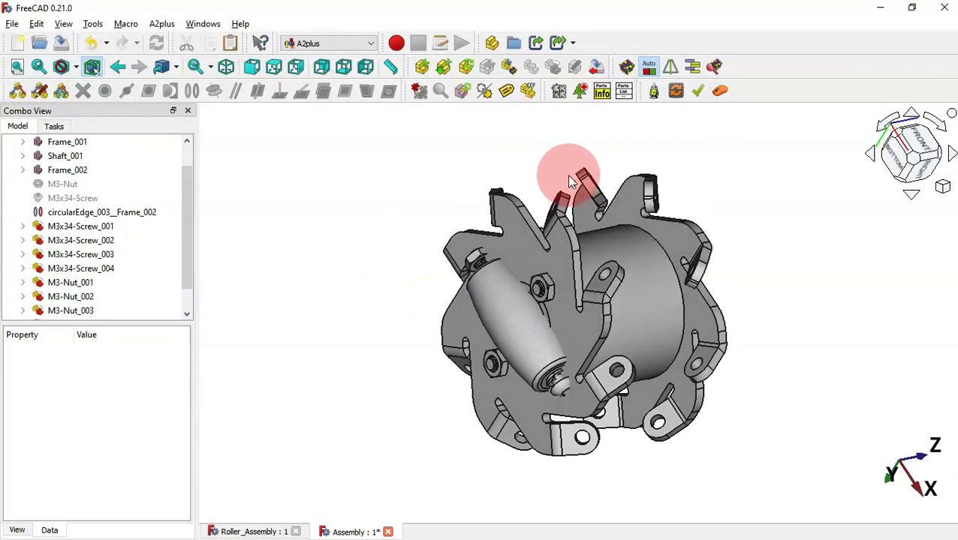
- Constrain Roller_Assembly_001 by its screw-head circular edge to a Frame_002 tab hole, with opposed direction and 0 mm offset
left_click(508, 310)
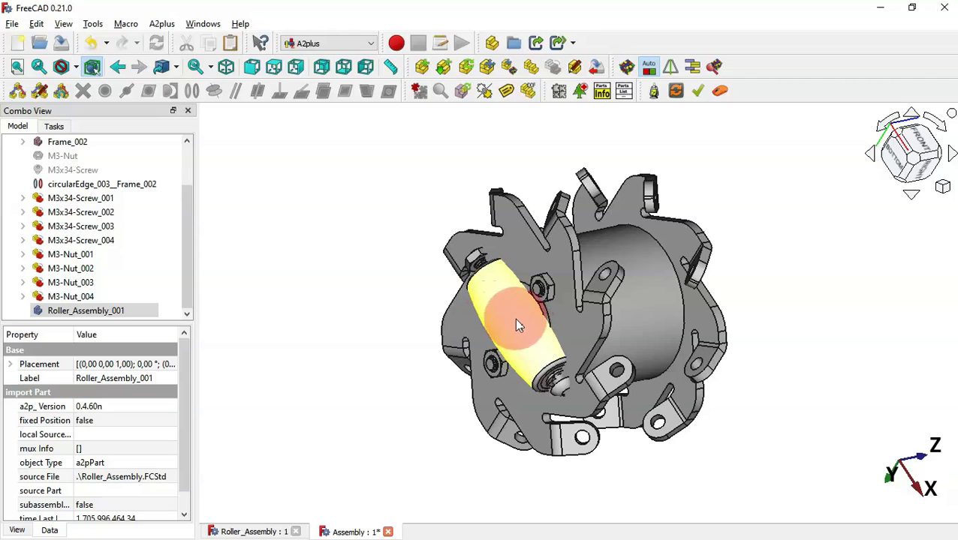
middle_click_drag(715, 326, 635, 282)
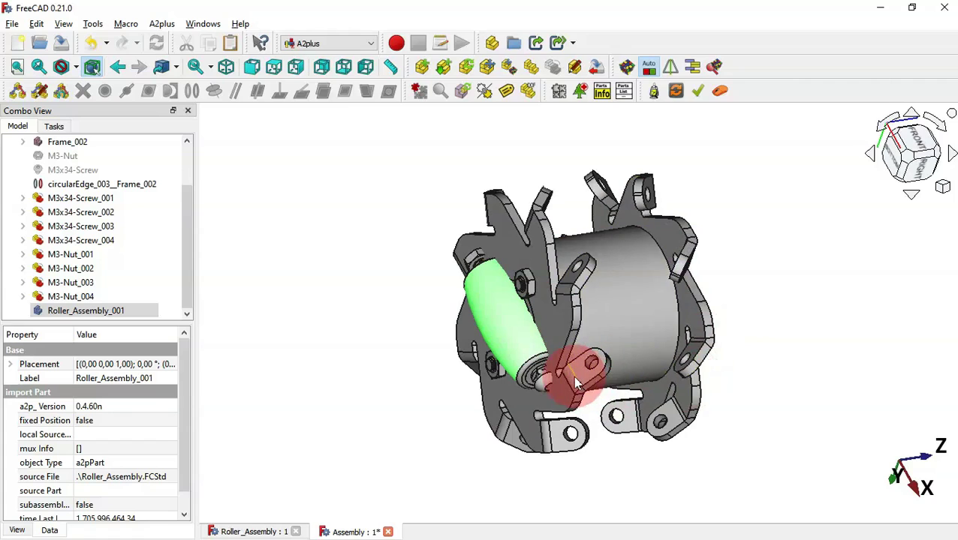
scroll(573, 375, "up", 5)
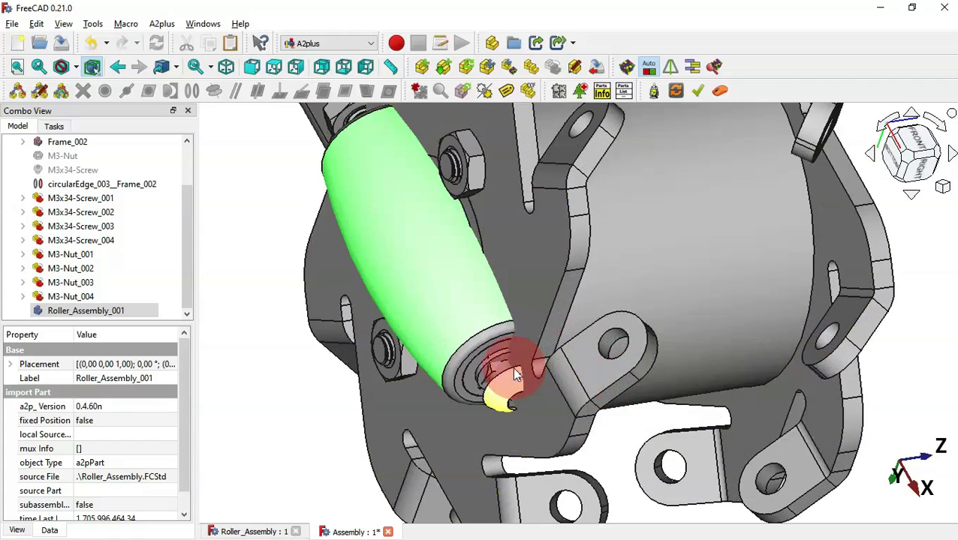
left_click(510, 368)
scroll(512, 369, "down", 2)
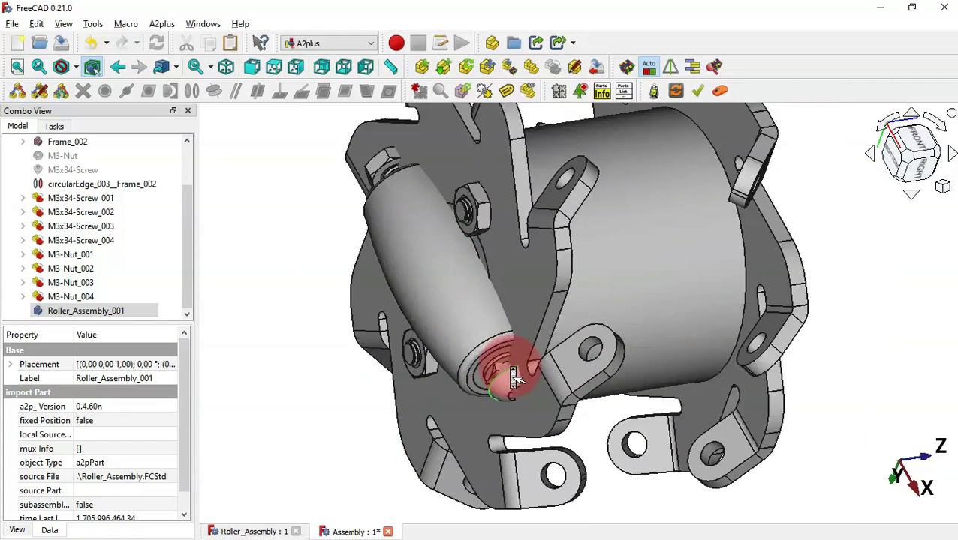
middle_click_drag(761, 346, 579, 313)
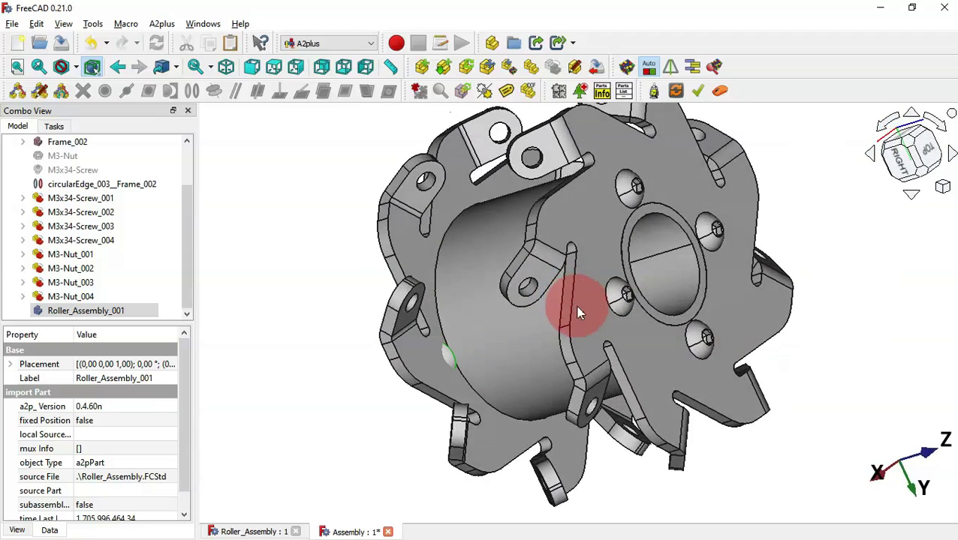
left_click(530, 290)
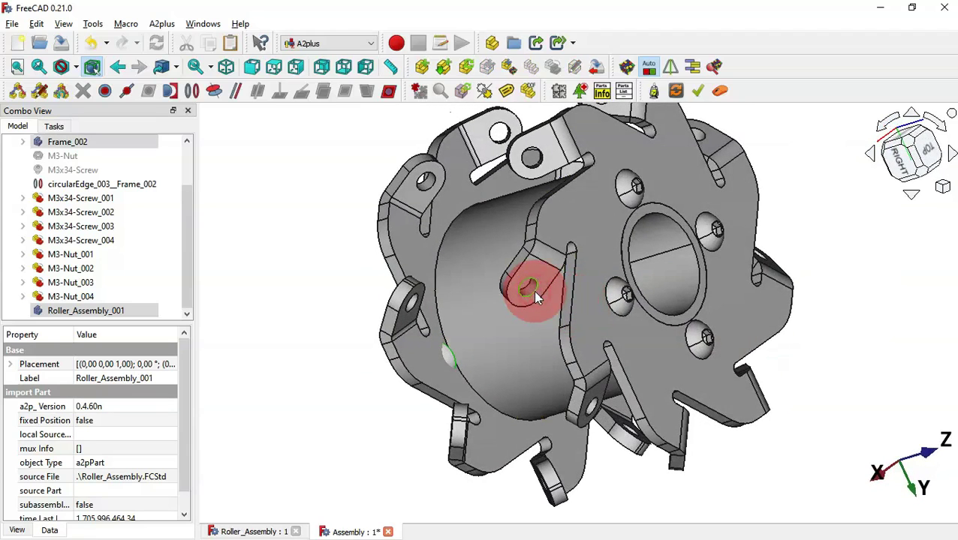
left_click(192, 91)
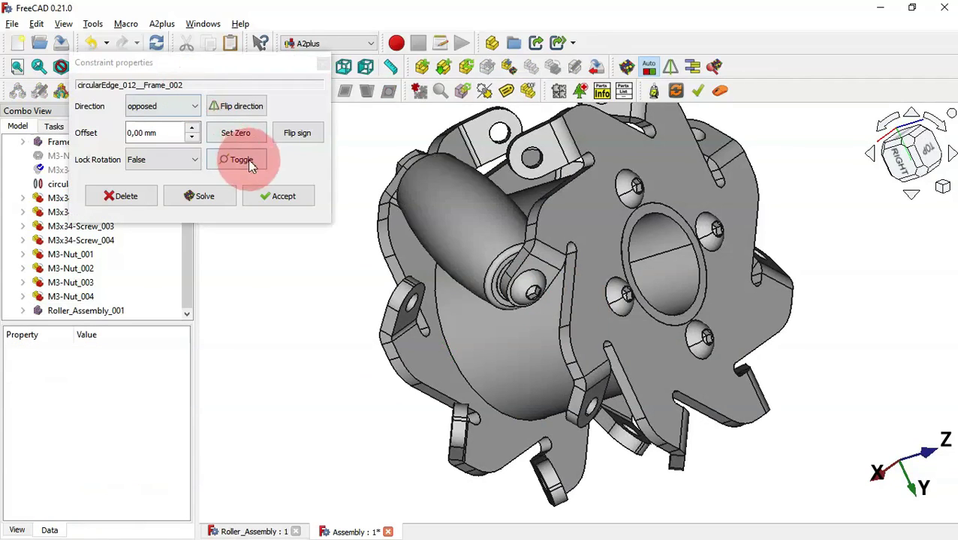
left_click(283, 197)
left_click_drag(325, 242, 342, 331)
key("Home")
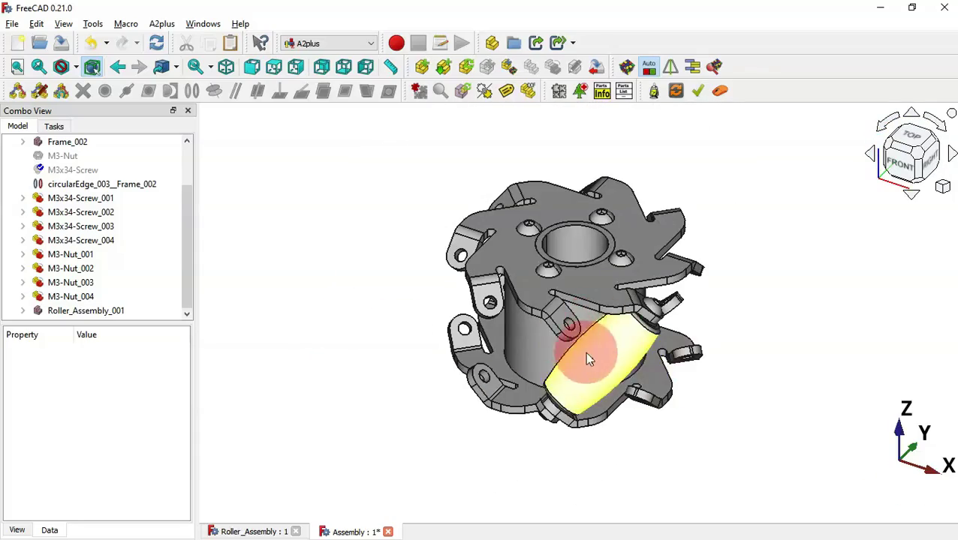
- Duplicate Roller_Assembly_001 and place seven copies around the outside of the wheel
left_click(530, 90)
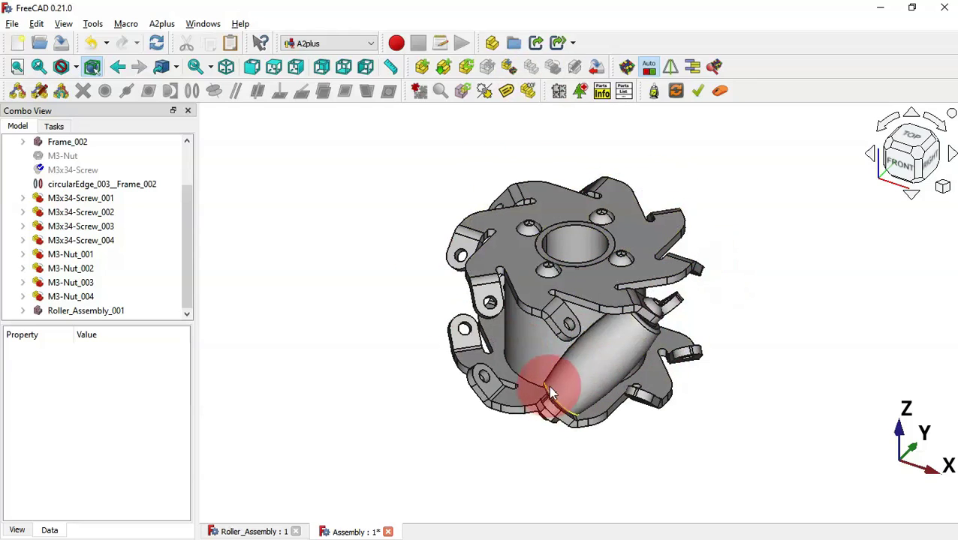
left_click(583, 383)
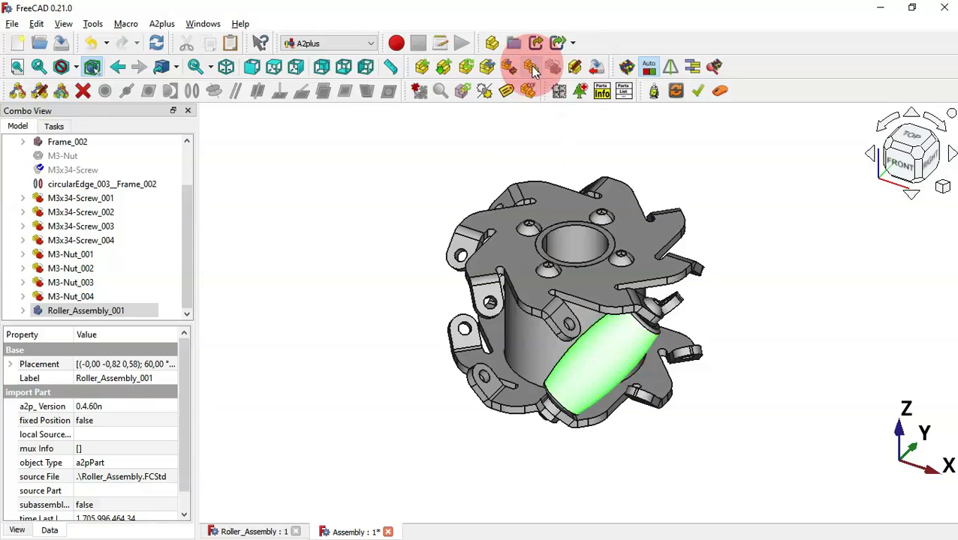
left_click(531, 68)
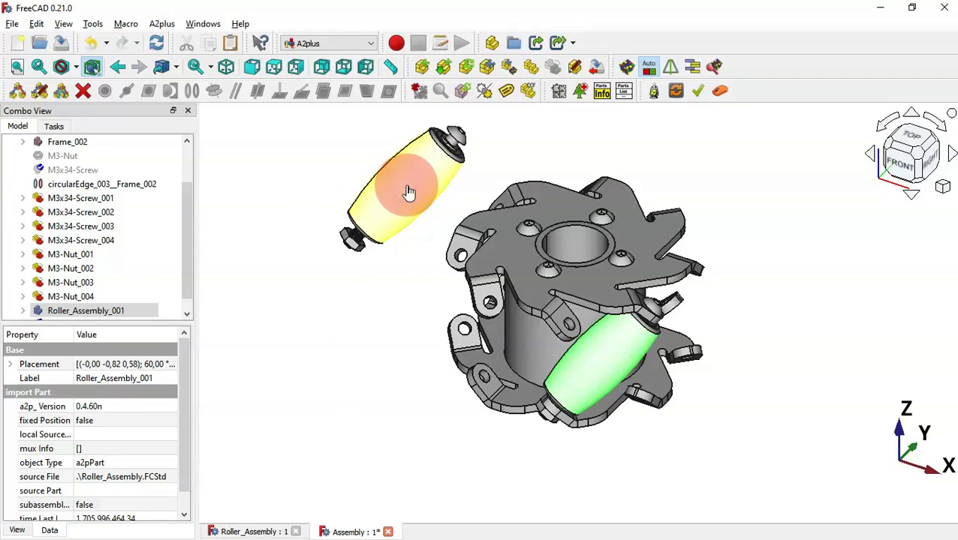
left_click(408, 192)
left_click(358, 278)
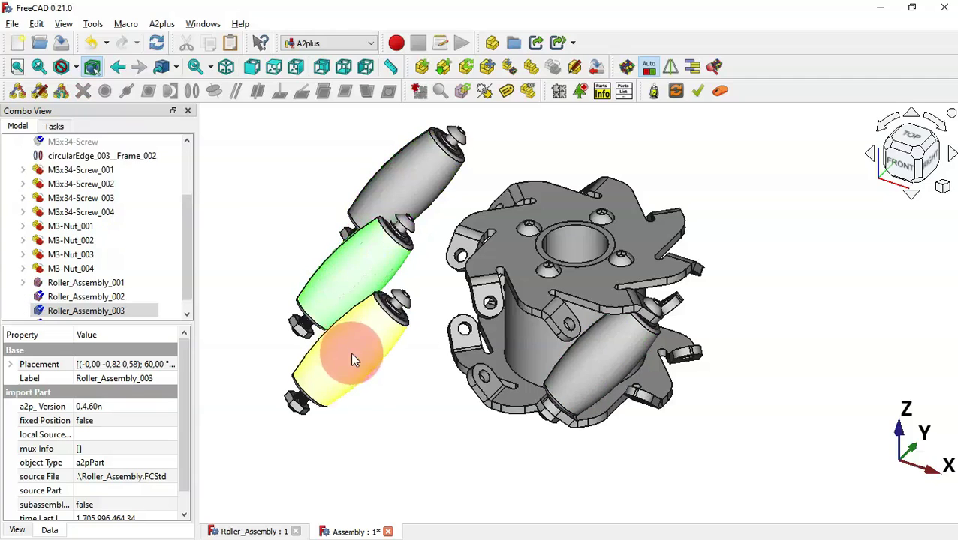
left_click(359, 353)
left_click(409, 422)
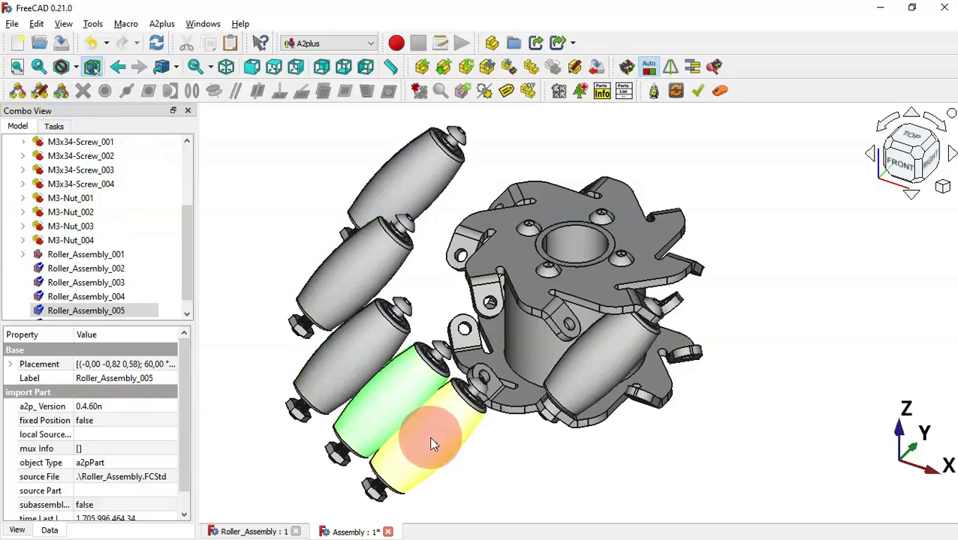
left_click(484, 465)
left_click(514, 478)
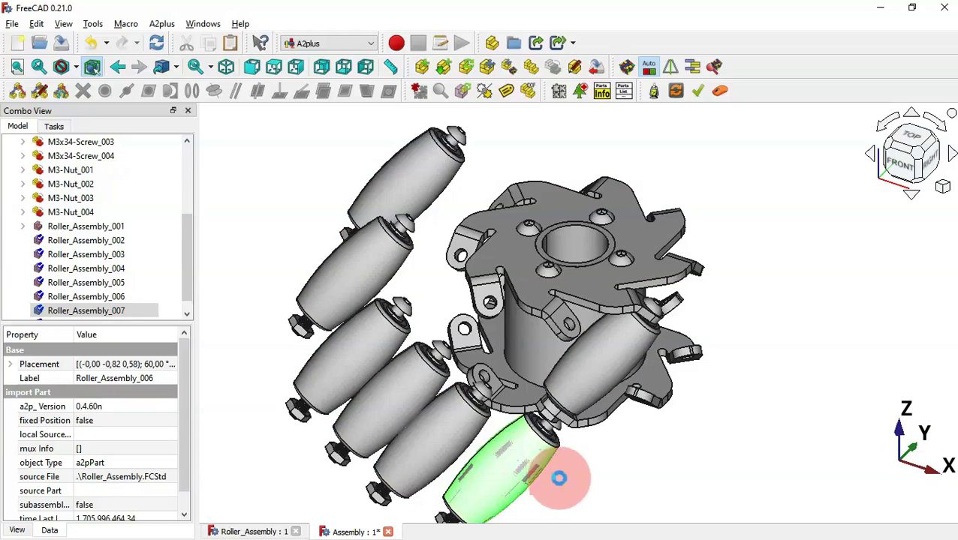
left_click(603, 472)
left_click(725, 433)
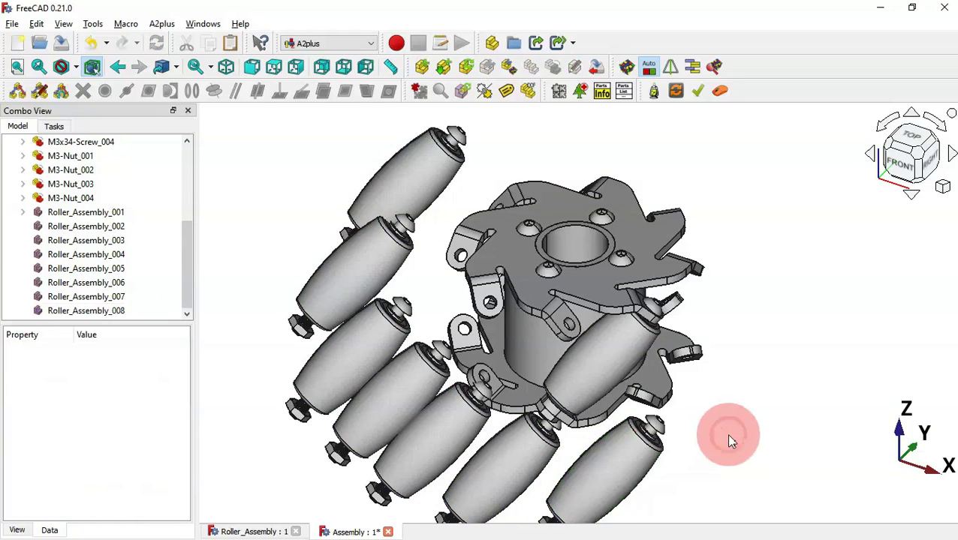
- Constrain Roller_Assembly_002 by its screw-head edge to a free Frame_002 tab hole, with opposed direction and 0 mm offset
scroll(508, 142, "up", 3)
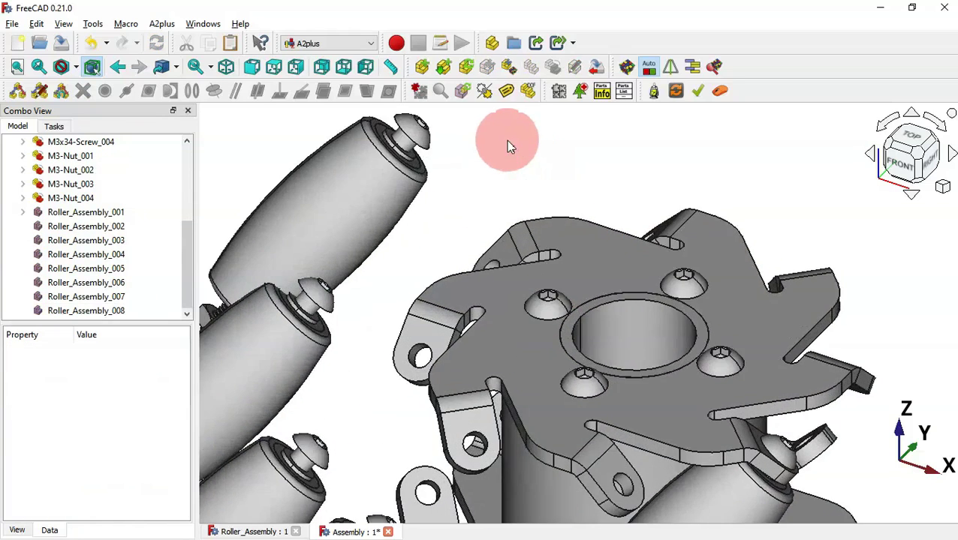
left_click(425, 150)
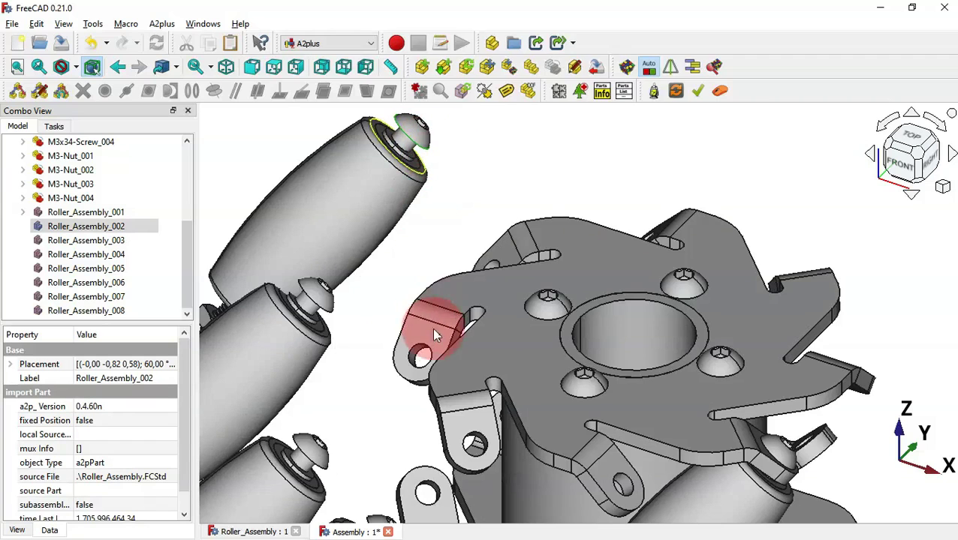
left_click(425, 351, "ctrl")
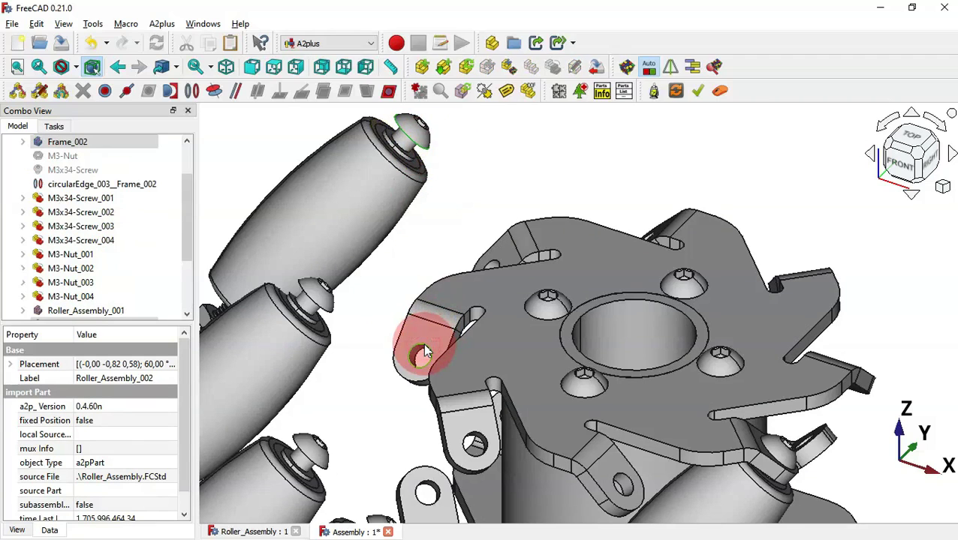
left_click(191, 90)
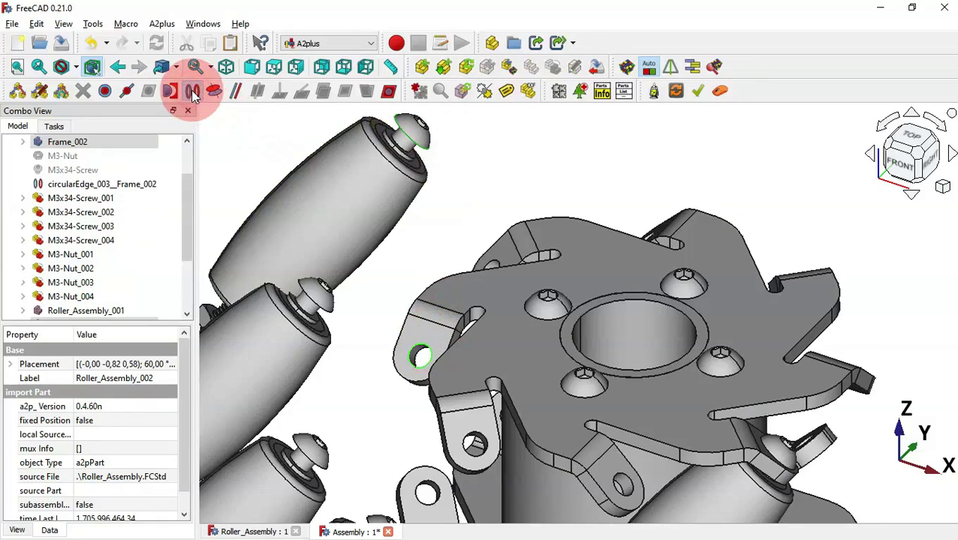
left_click(279, 196)
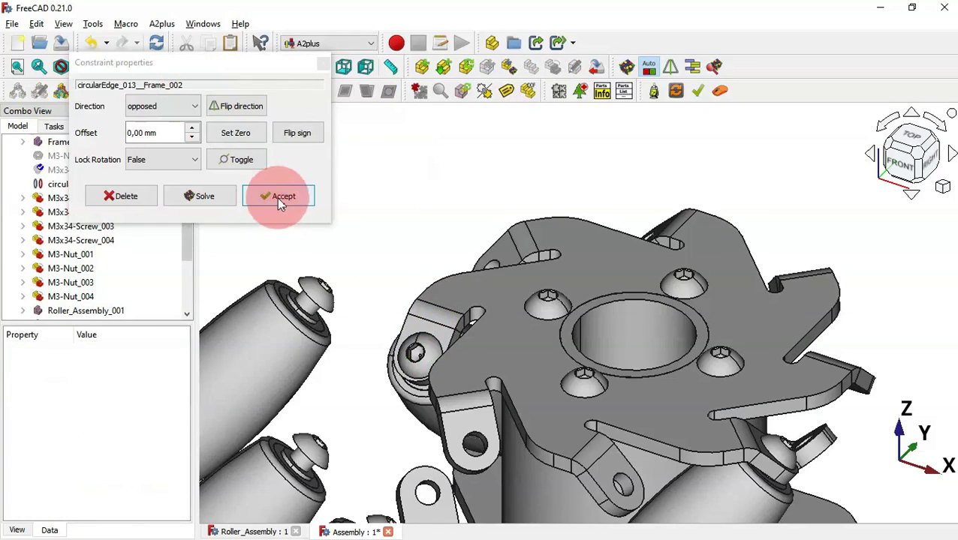
- Constrain Roller_Assembly_003 by its screw-head circular edge to a free Frame_002 tab hole
left_click(325, 321)
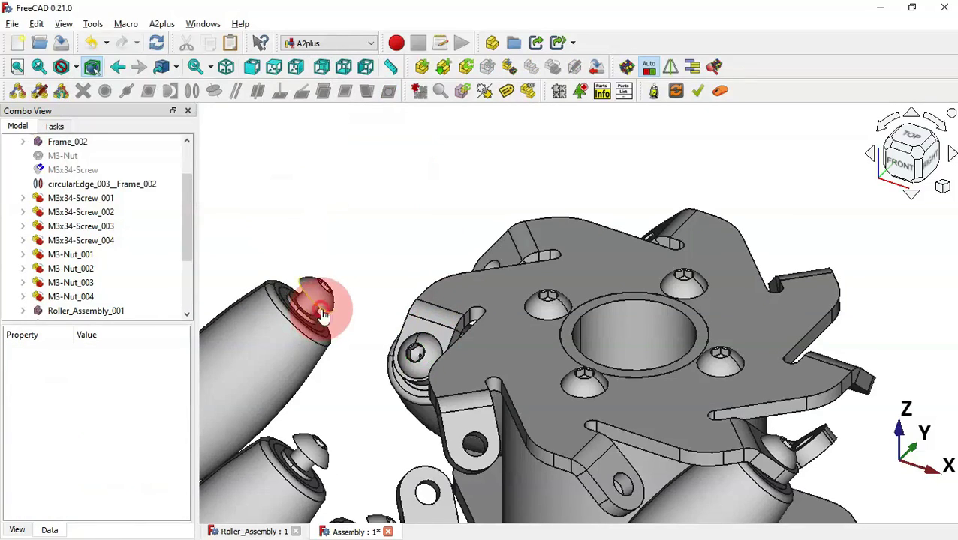
left_click(321, 309)
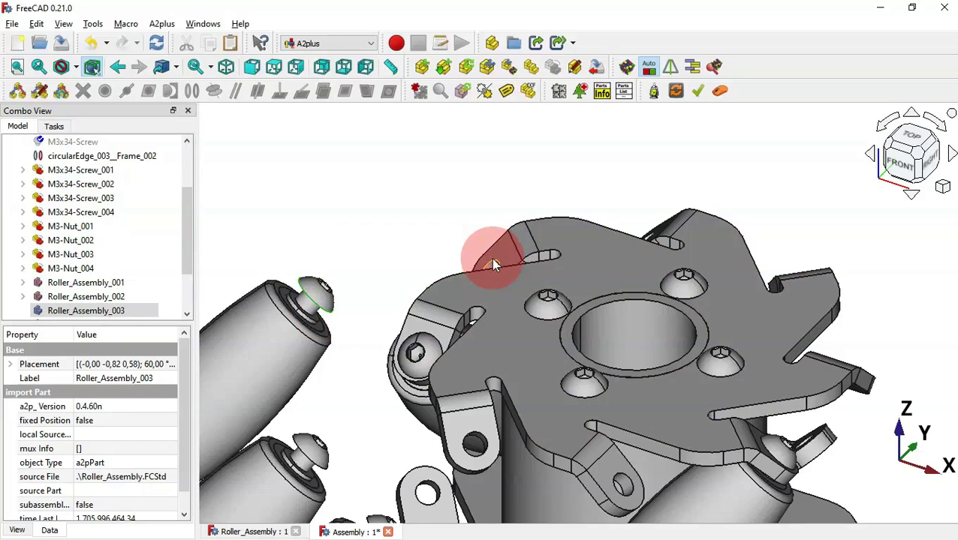
left_click(492, 263)
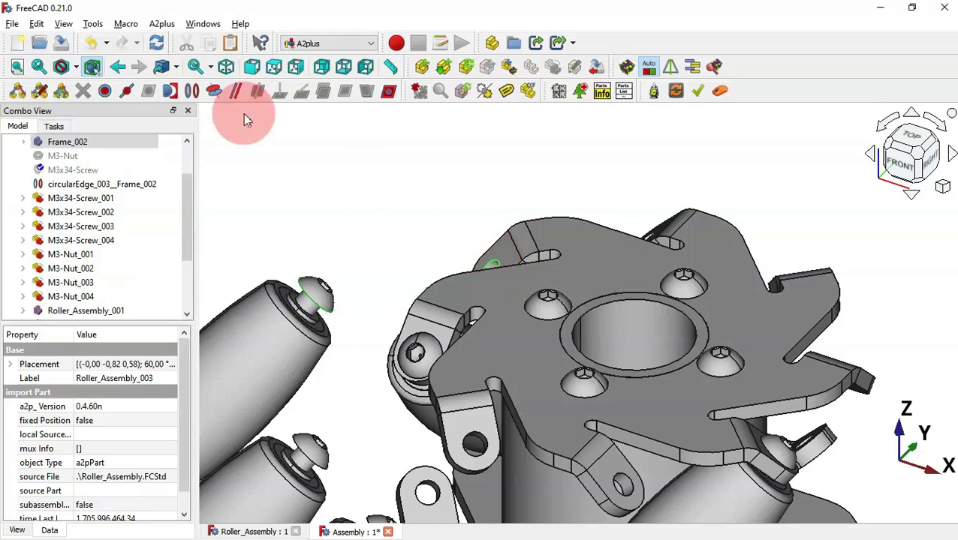
left_click(192, 91)
left_click(306, 194)
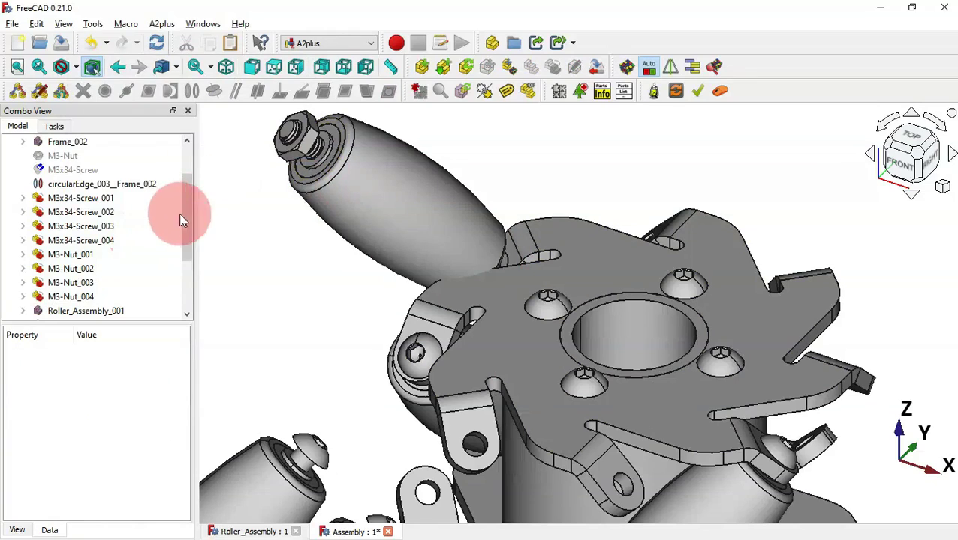
- Flip the direction of Roller_Assembly_003's circular-edge constraint to Frame_002 so the roller sits between the two frames
left_click_drag(182, 219, 184, 260)
left_click(363, 189)
left_click(22, 240)
double_click(118, 254)
left_click(236, 103)
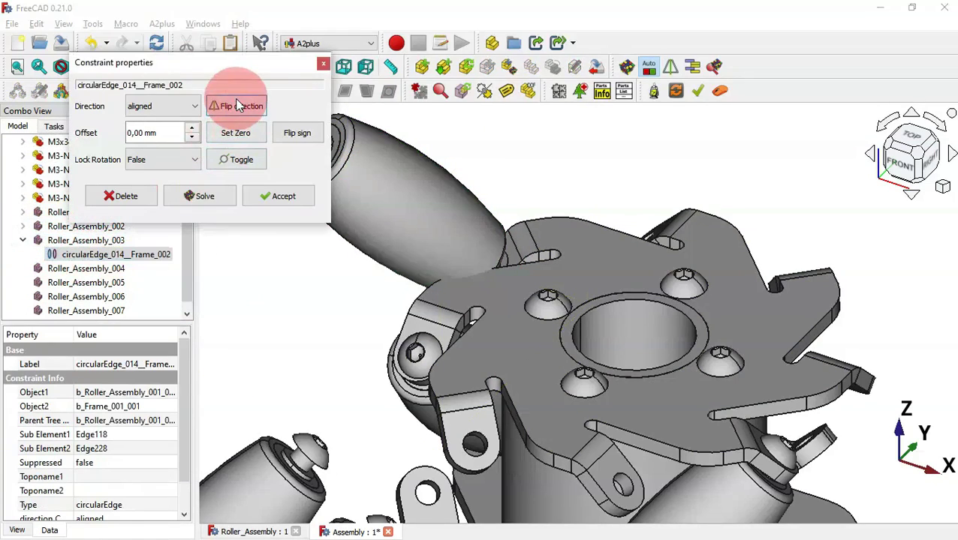
left_click(279, 196)
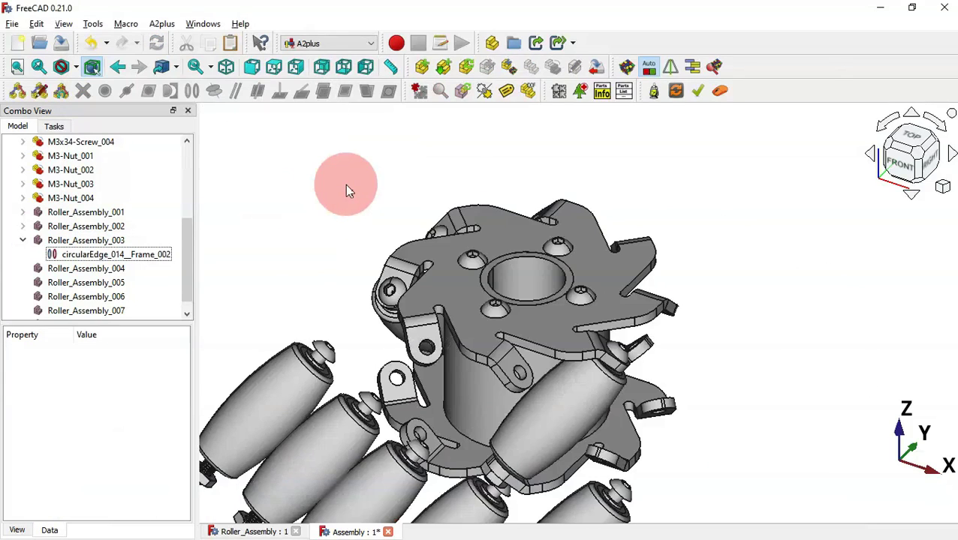
- Constrain Roller_Assembly_004 by its screw-head circular edge to the next free Frame_002 tab hole, with opposed direction and 0 mm offset
left_click(321, 352)
scroll(419, 364, "up", 5)
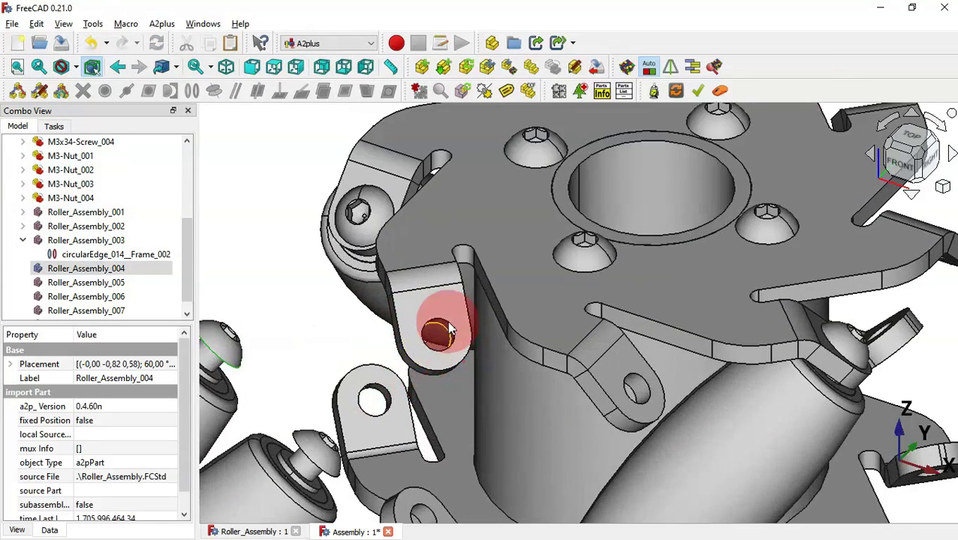
left_click(438, 332)
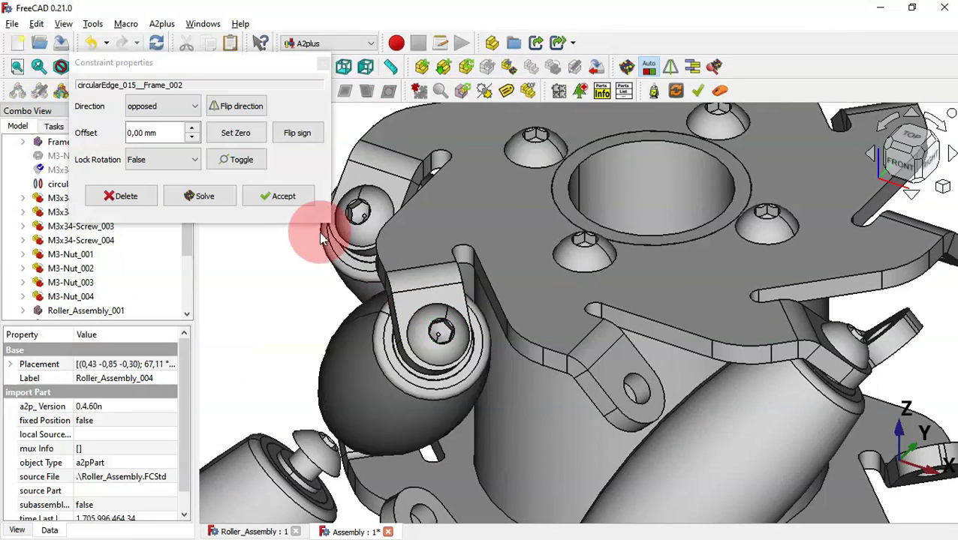
left_click(298, 198)
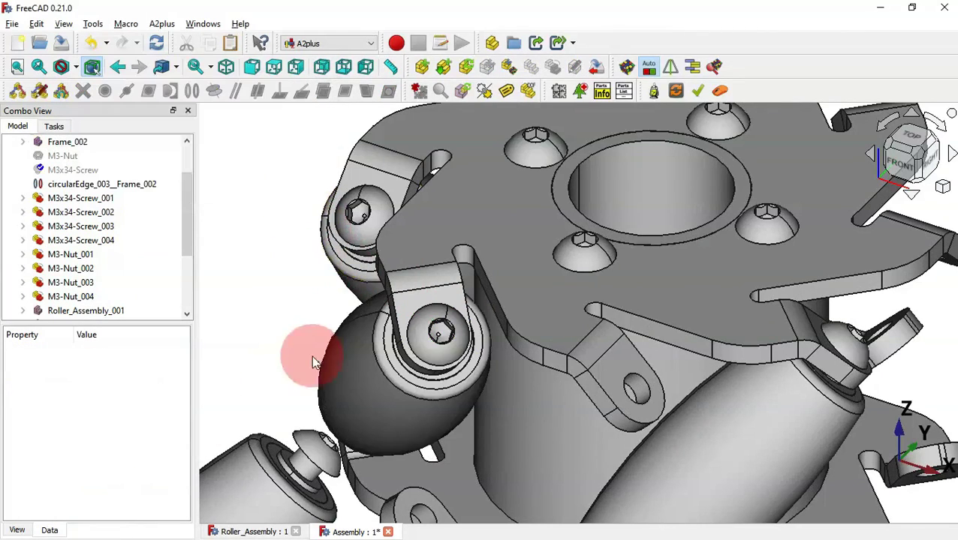
- Constrain Roller_Assembly_005 by its screw-head circular edge to the free Frame_002 tab hole next to Roller_Assembly_004
left_click(299, 443)
left_click(636, 388)
left_click(192, 90)
left_click(302, 200)
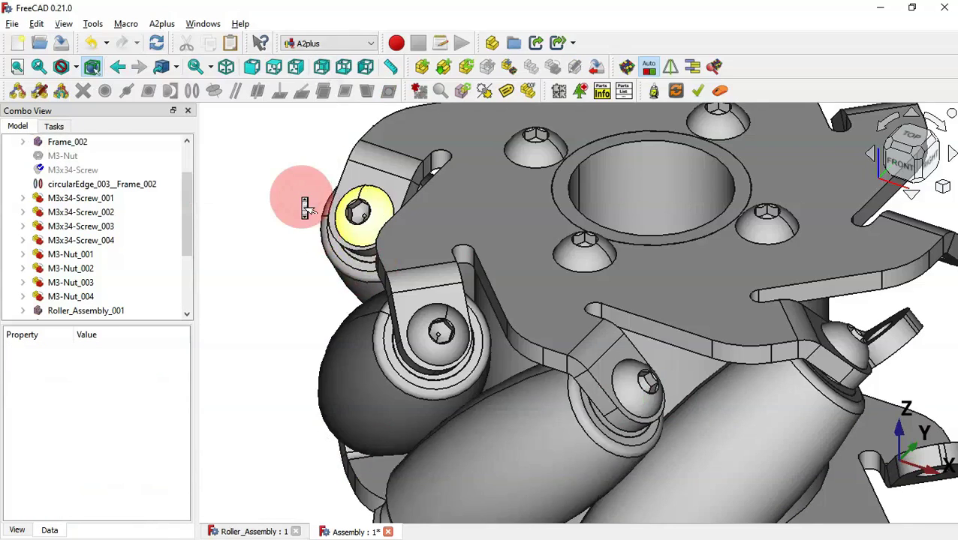
- Constrain Roller_Assembly_006 by its screw-head circular edge to a free tab hole of Frame_002
scroll(301, 201, "down", 3)
scroll(371, 400, "up", 1)
left_click(370, 400)
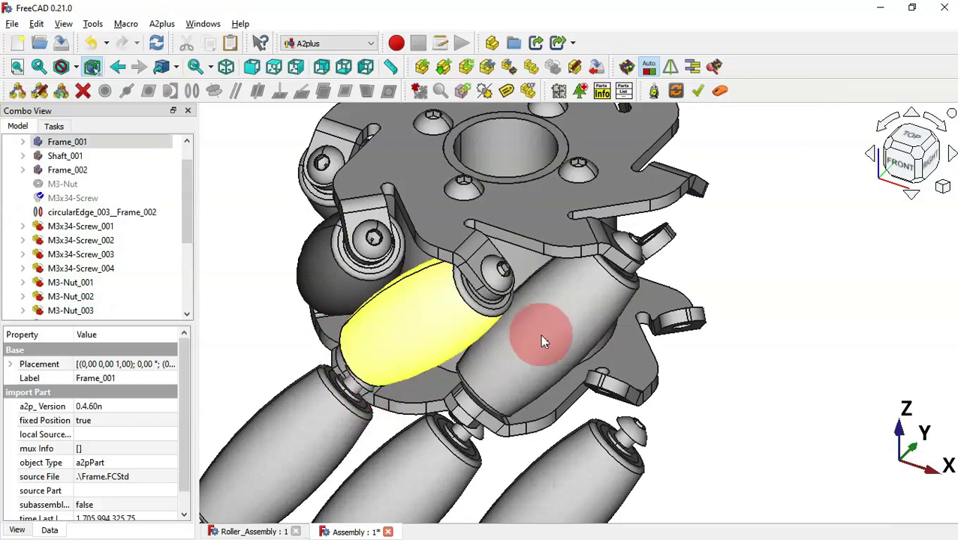
left_click(367, 391)
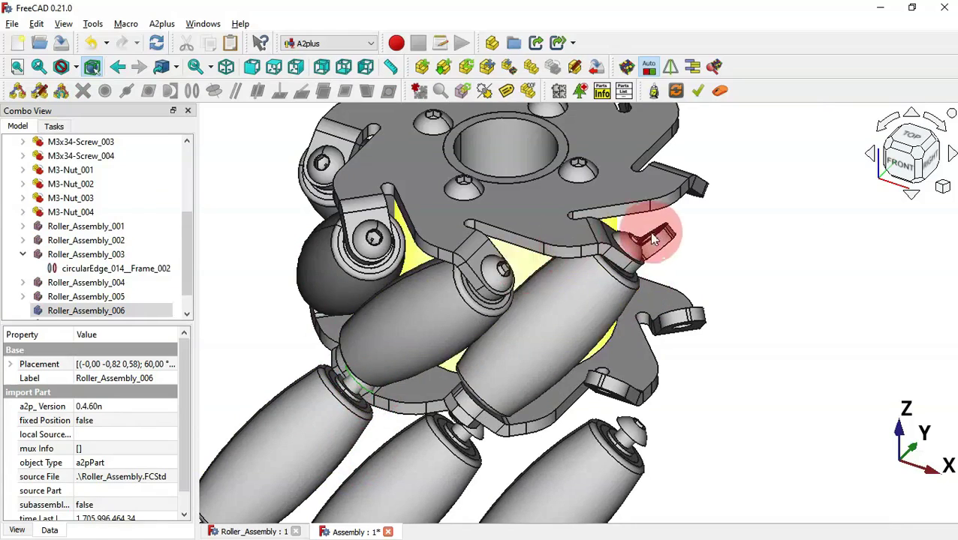
scroll(653, 210, "down", 2)
middle_click_drag(783, 258, 640, 228)
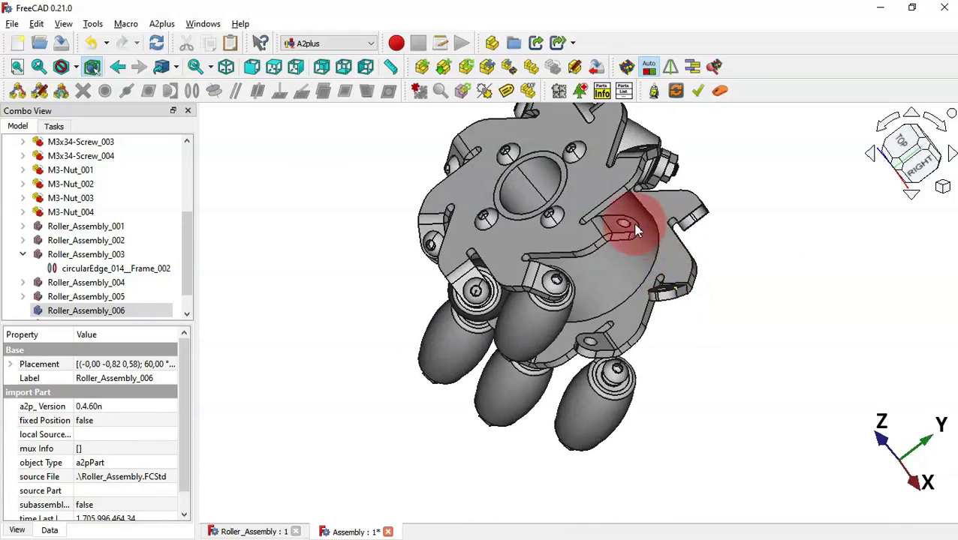
left_click(622, 221)
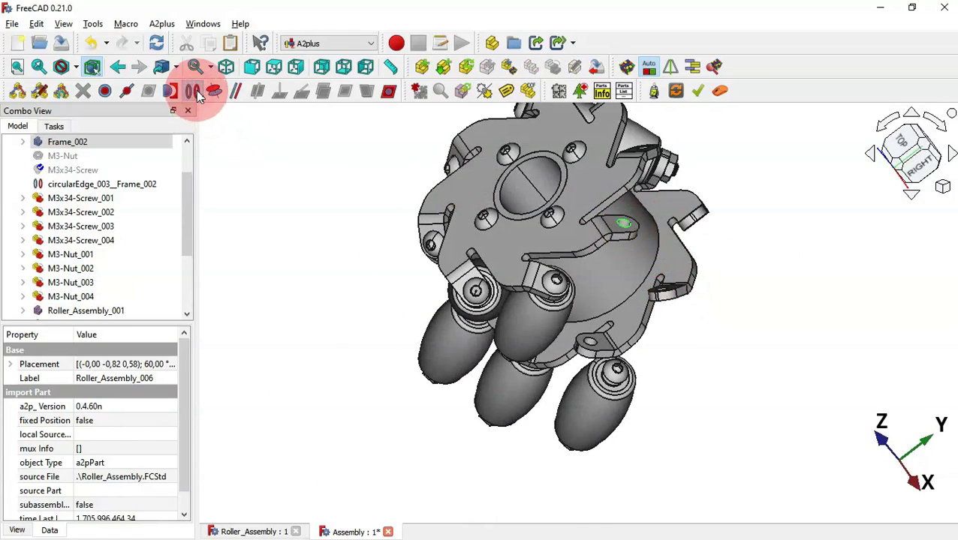
left_click(193, 91)
left_click(276, 199)
- Constrain Roller_Assembly_008 by its screw-head circular edge to one of the two remaining Frame_002 tab holes
scroll(652, 381, "up", 4)
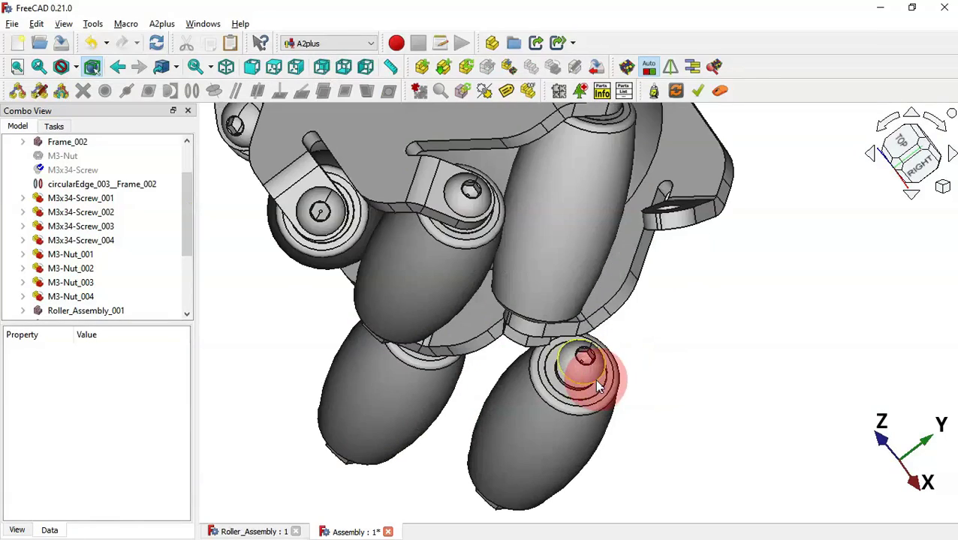
left_click(594, 379)
scroll(595, 379, "down", 2)
middle_click_drag(789, 288, 606, 280)
left_click(587, 280)
left_click(192, 94)
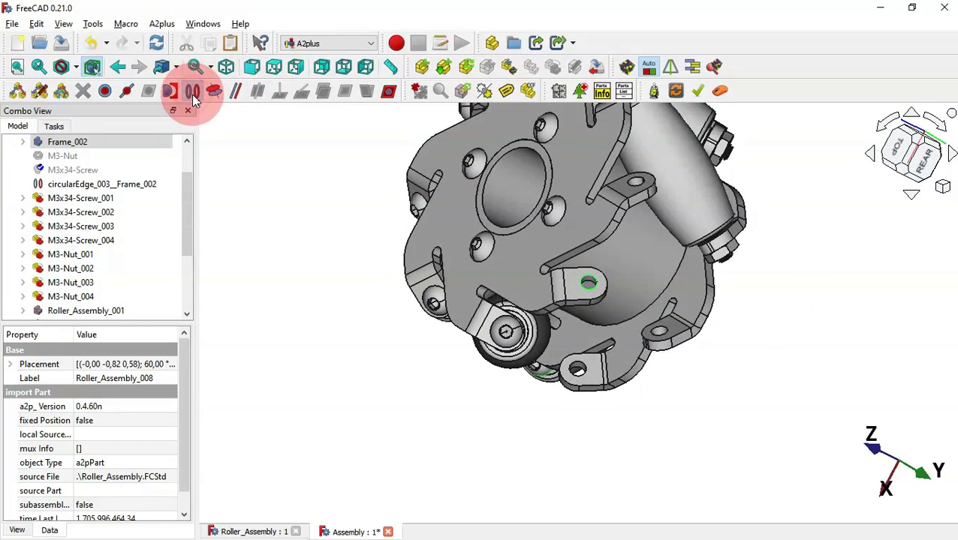
left_click(277, 194)
- Constrain the last Frame_002 tab hole to the screw-head circular edge of Roller_Assembly_007, with opposed direction and 0 mm offset
left_click(633, 185)
middle_click_drag(769, 342, 616, 324)
left_click(614, 336)
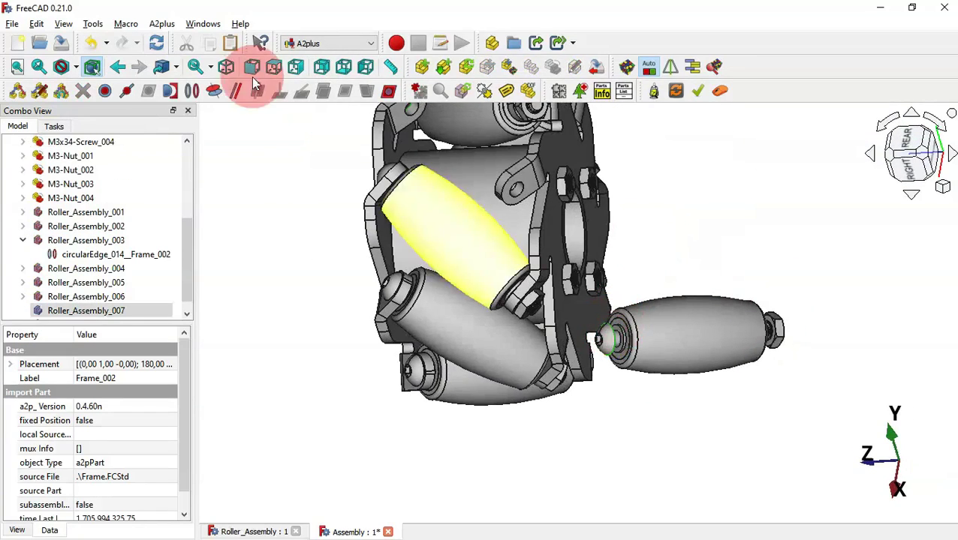
left_click(195, 89)
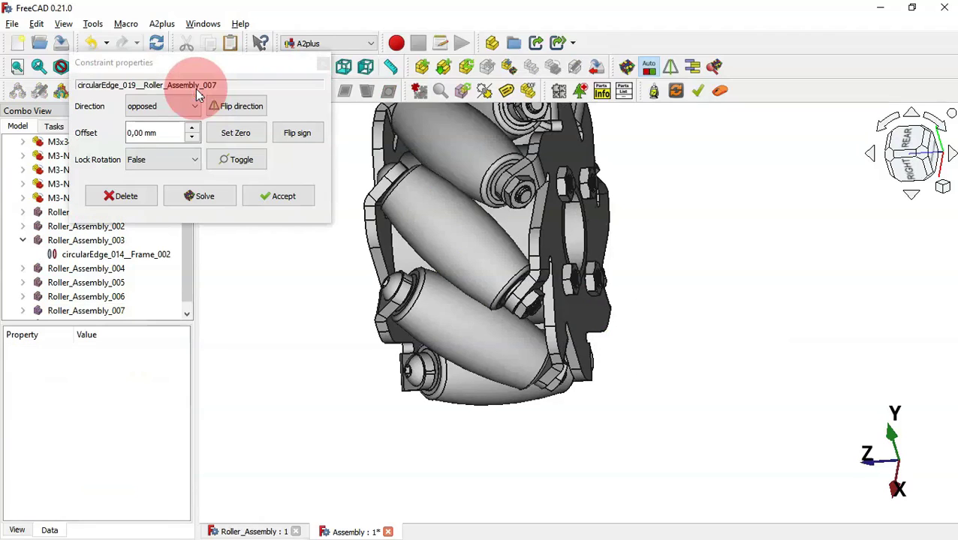
left_click(252, 195)
- Examine the assembled roller wheel from the standard views and from all sides to check the placement of the eight rollers
middle_click_drag(450, 353, 650, 440)
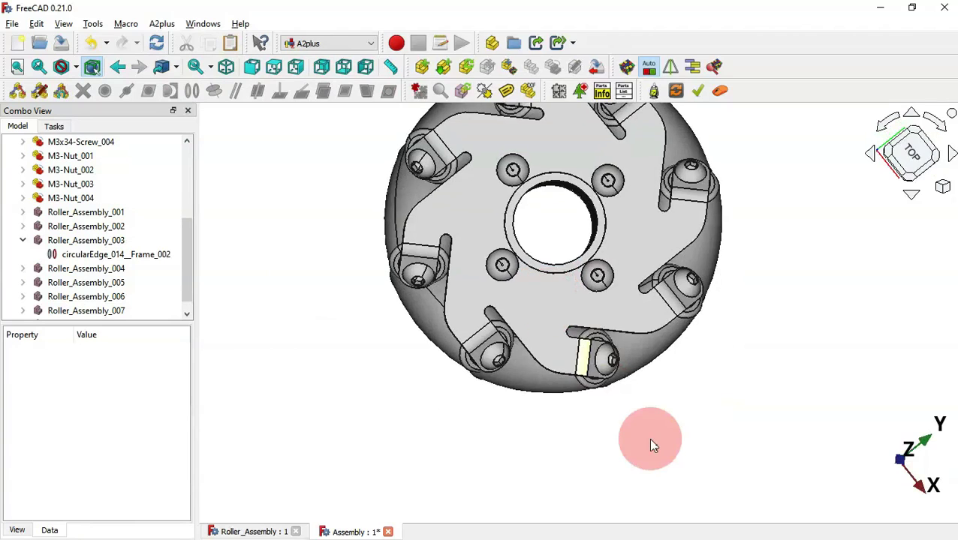
key("0")
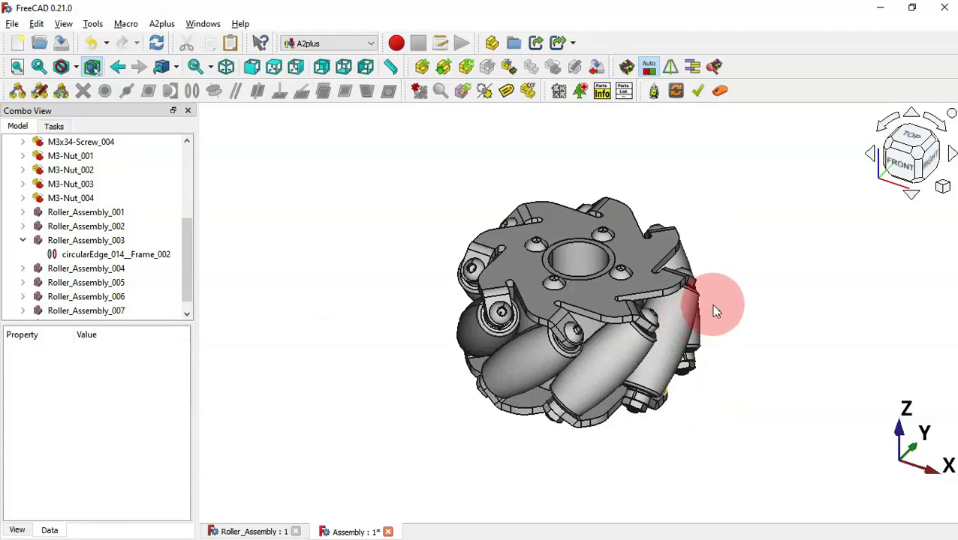
middle_click_drag(675, 184, 680, 348)
mouse_move(661, 293)
middle_mouse_down()
mouse_move(637, 337)
mouse_move(650, 371)
mouse_move(654, 297)
mouse_move(625, 297)
mouse_move(644, 297)
middle_mouse_up()
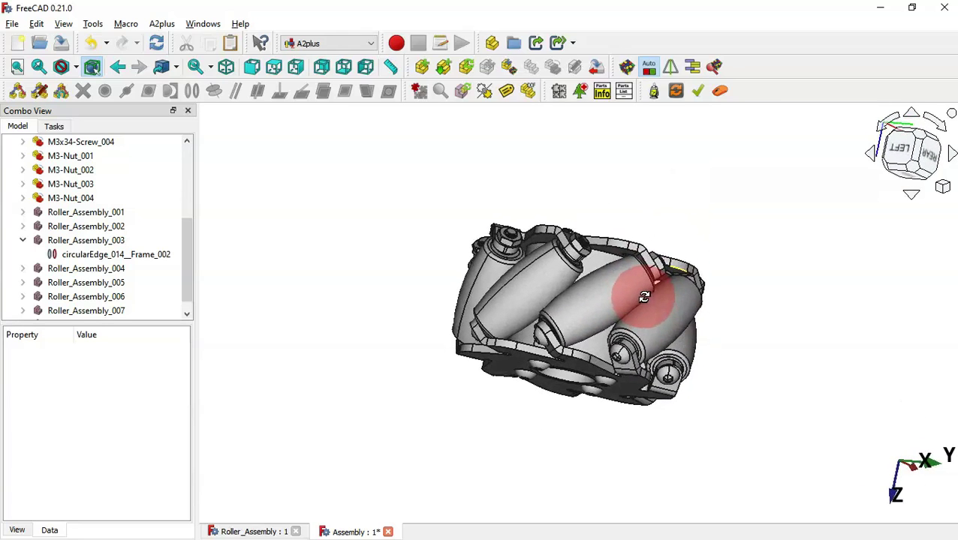
key("1")
key("2")
key("3")
key("4")
key("6")
middle_click_drag(786, 157, 711, 309)
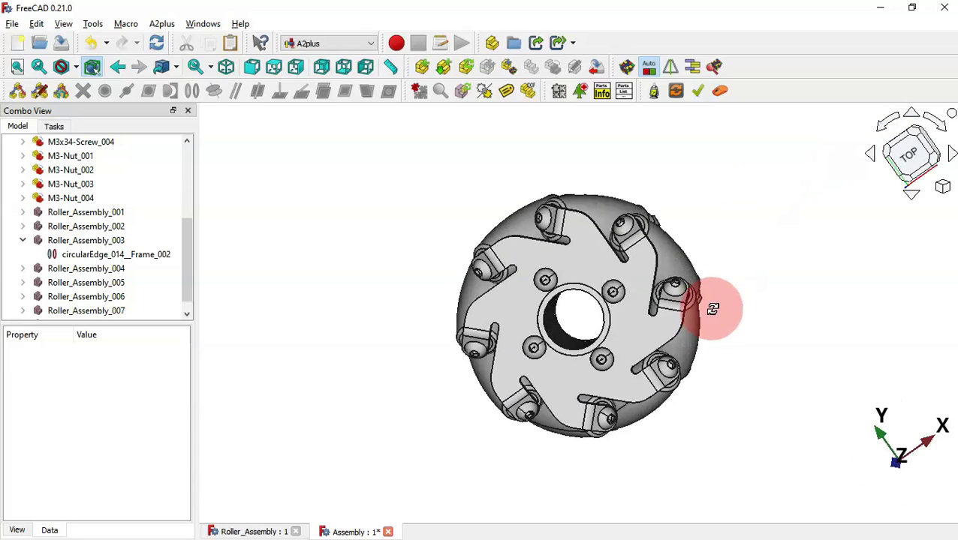
middle_click_drag(481, 257, 608, 394)
middle_click_drag(728, 274, 566, 295)
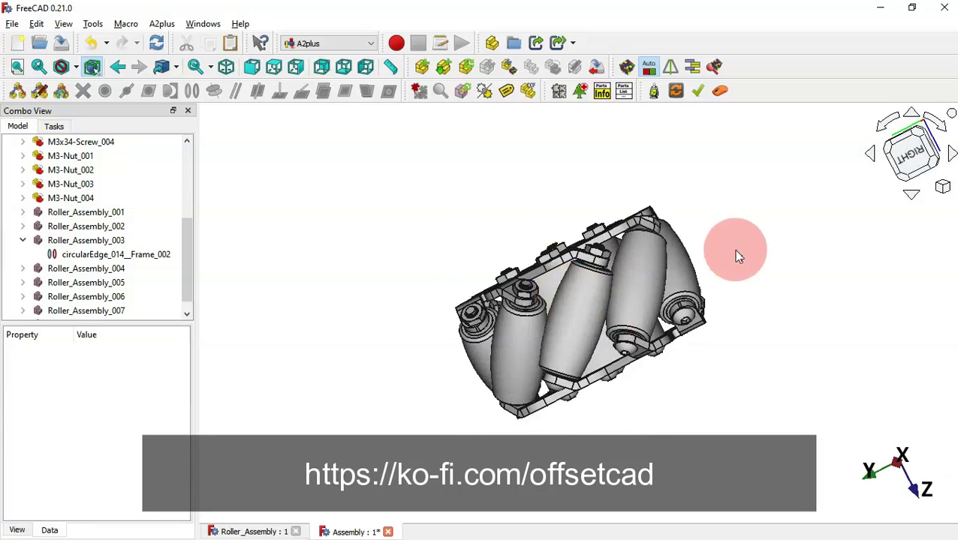
middle_click_drag(718, 253, 679, 354)
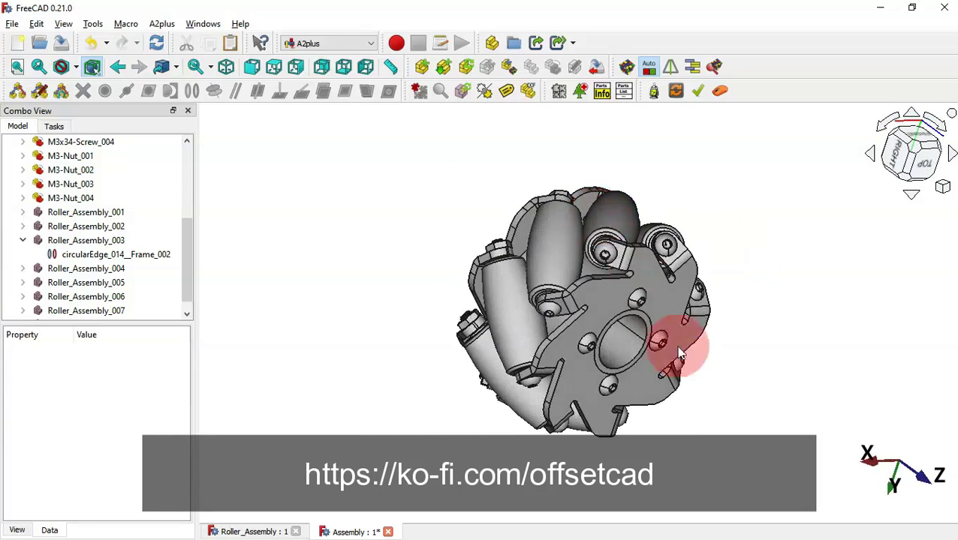
middle_click_drag(769, 478, 679, 338)
middle_click_drag(794, 283, 678, 399)
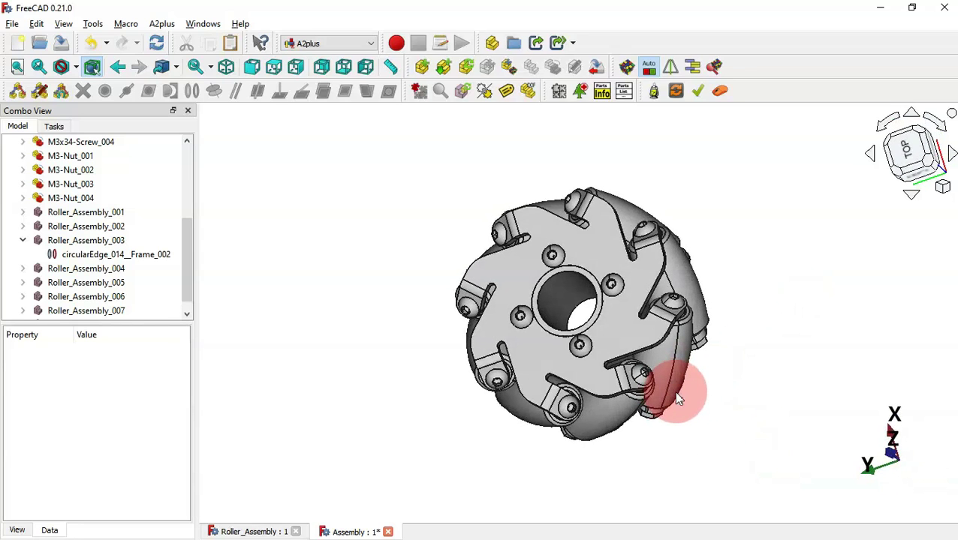